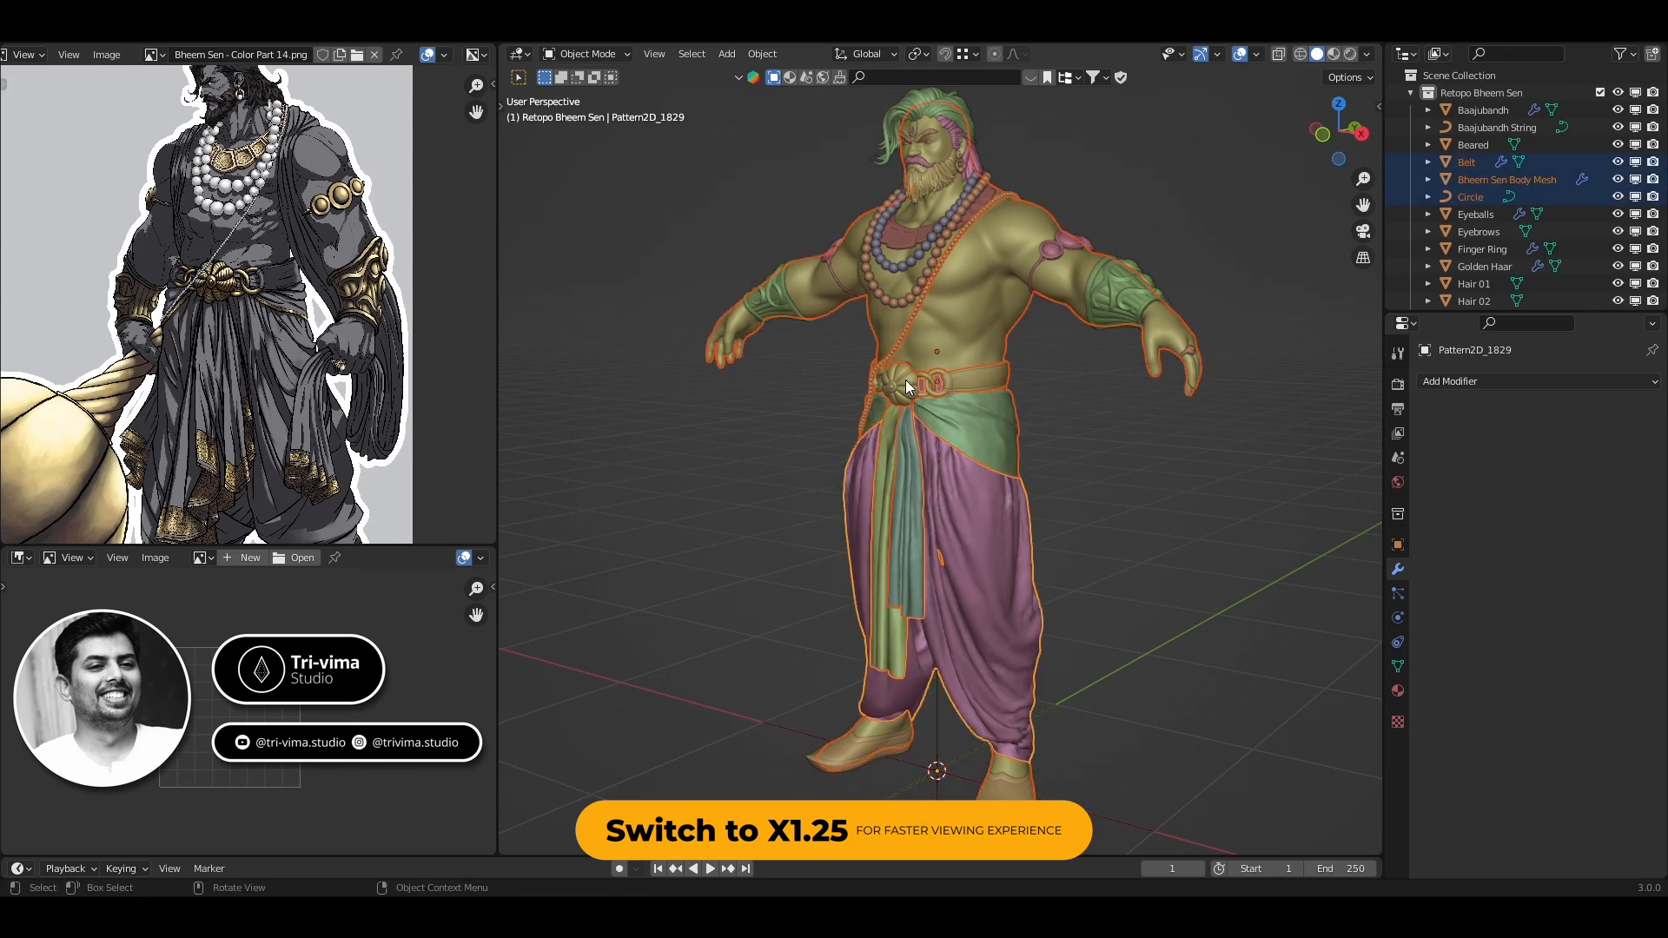
# Isolate the belt, body mesh and lower garments by hiding all unselected objects
pyautogui.click(905, 378)
pyautogui.keyDown('shift'); pyautogui.moveTo(1059, 525); pyautogui.dragTo(898, 403); pyautogui.keyUp('shift')
pyautogui.hotkey('shift', 'h')
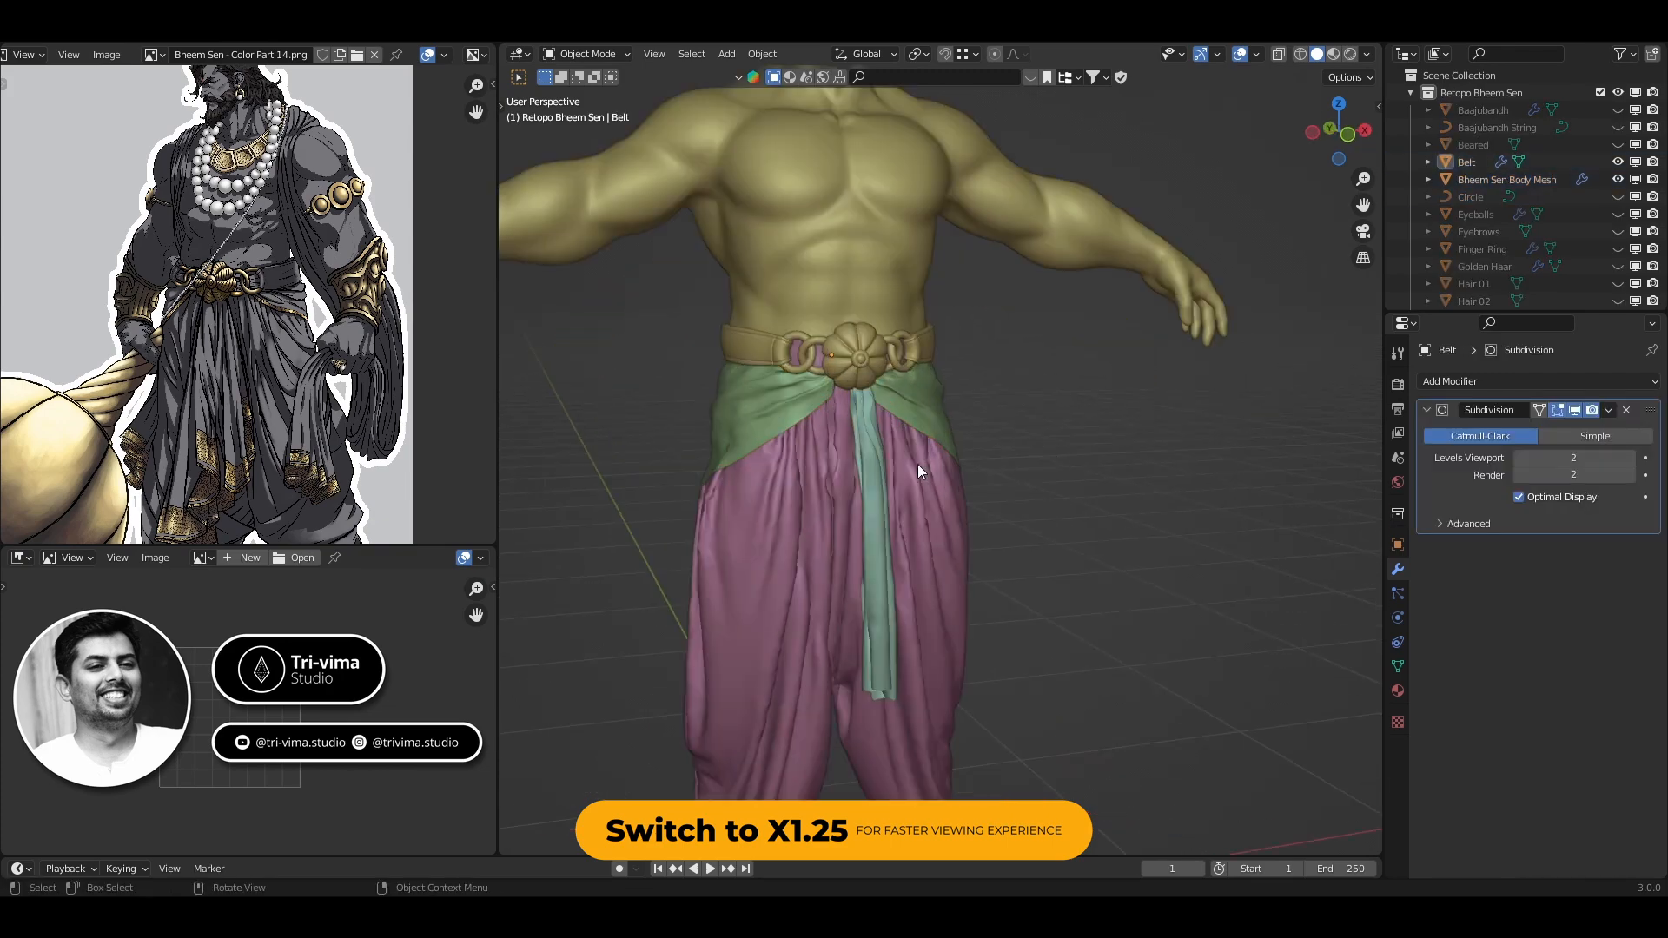
pyautogui.press('a')
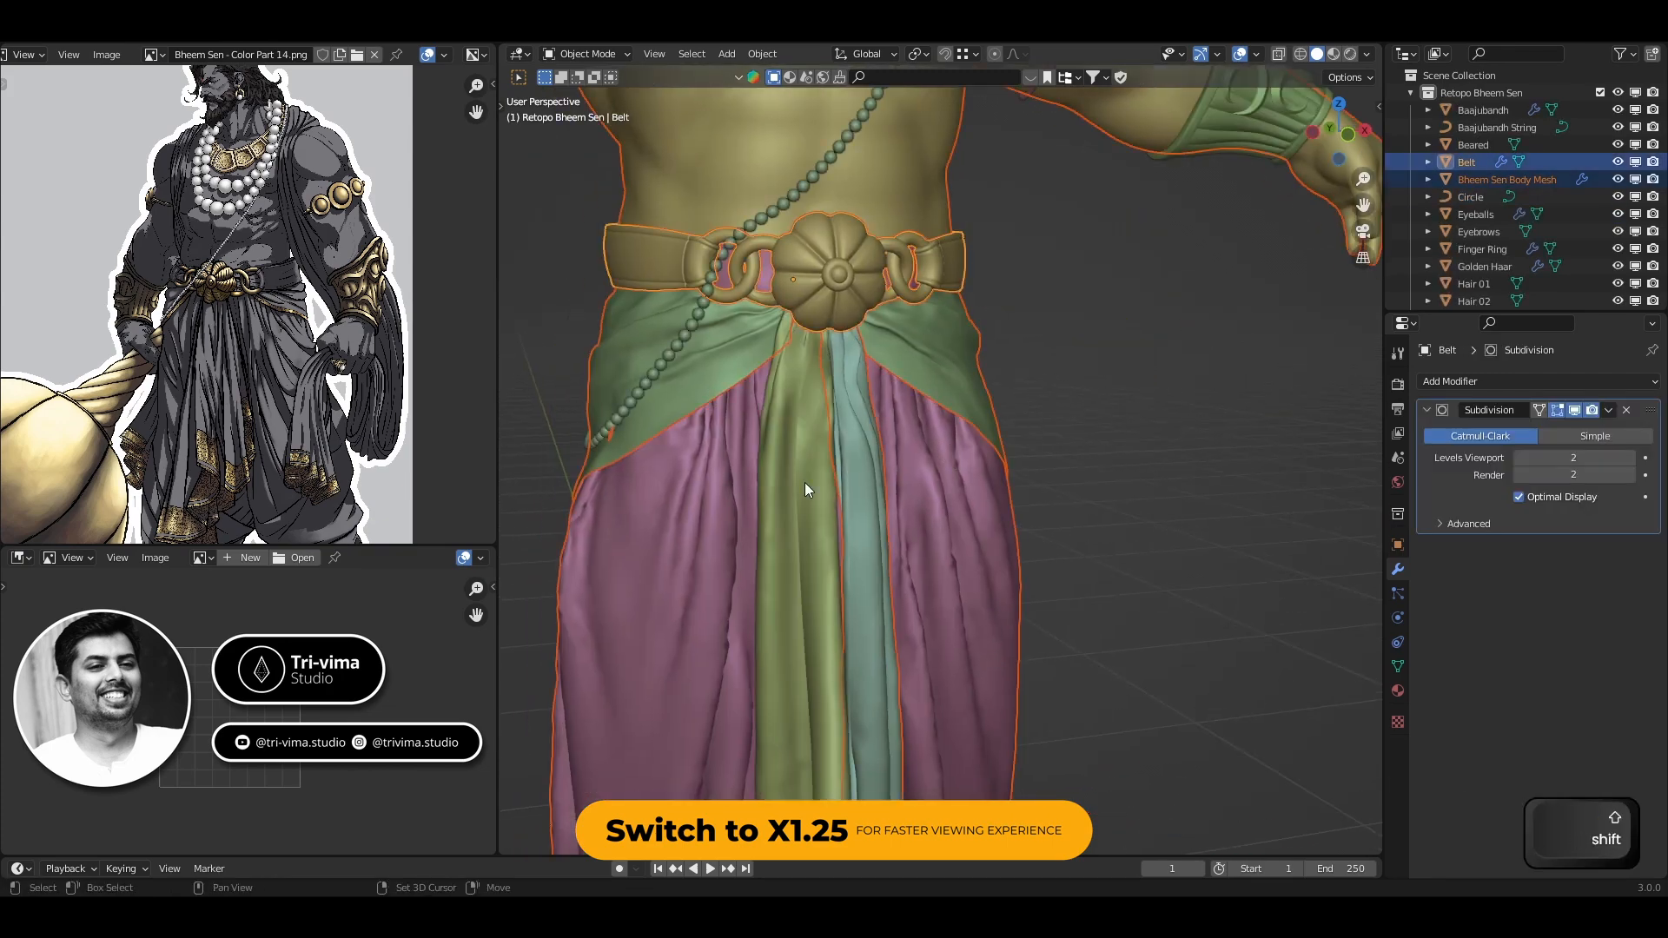
pyautogui.hotkey('shift', 'h')
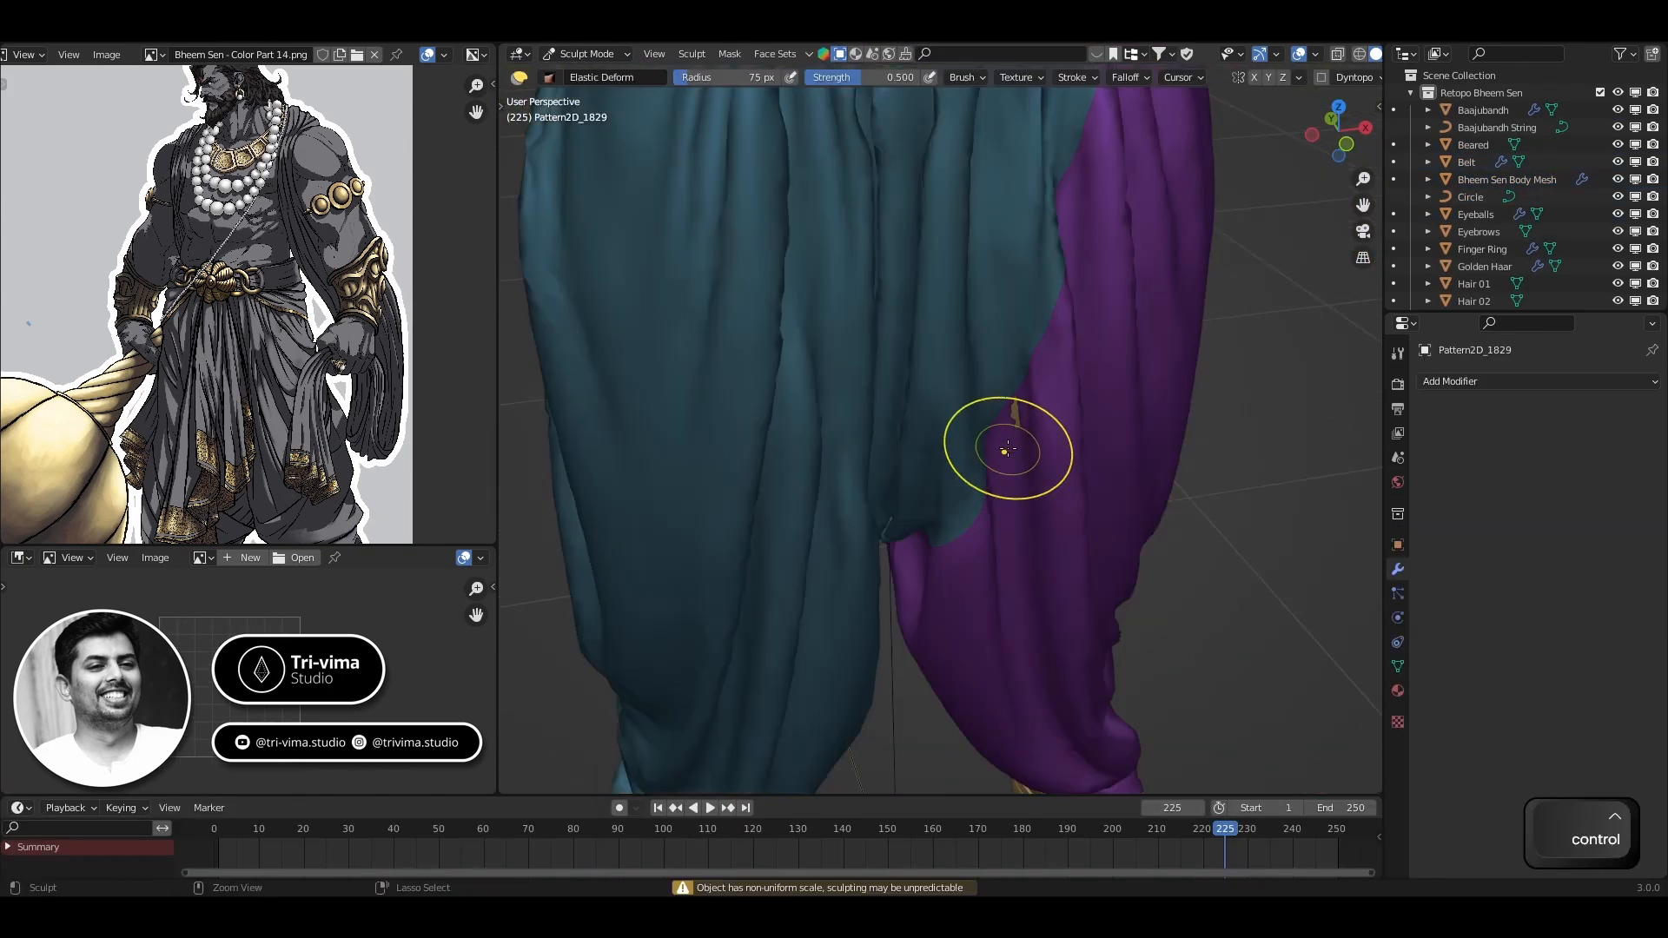
# Switch the trousers from Sculpt Mode back to Object Mode
pyautogui.keyDown('ctrl'); pyautogui.moveTo(1008, 469); pyautogui.dragTo(938, 707, button='middle'); pyautogui.keyUp('ctrl')
pyautogui.keyDown('ctrl'); pyautogui.moveTo(963, 441); pyautogui.dragTo(963, 382, button='middle'); pyautogui.keyUp('ctrl')
pyautogui.moveTo(1155, 504)
pyautogui.mouseDown(button='middle')
pyautogui.moveTo(895, 520)
pyautogui.moveTo(1166, 483)
pyautogui.mouseUp(button='middle')
pyautogui.hotkey('ctrl', 'Tab')
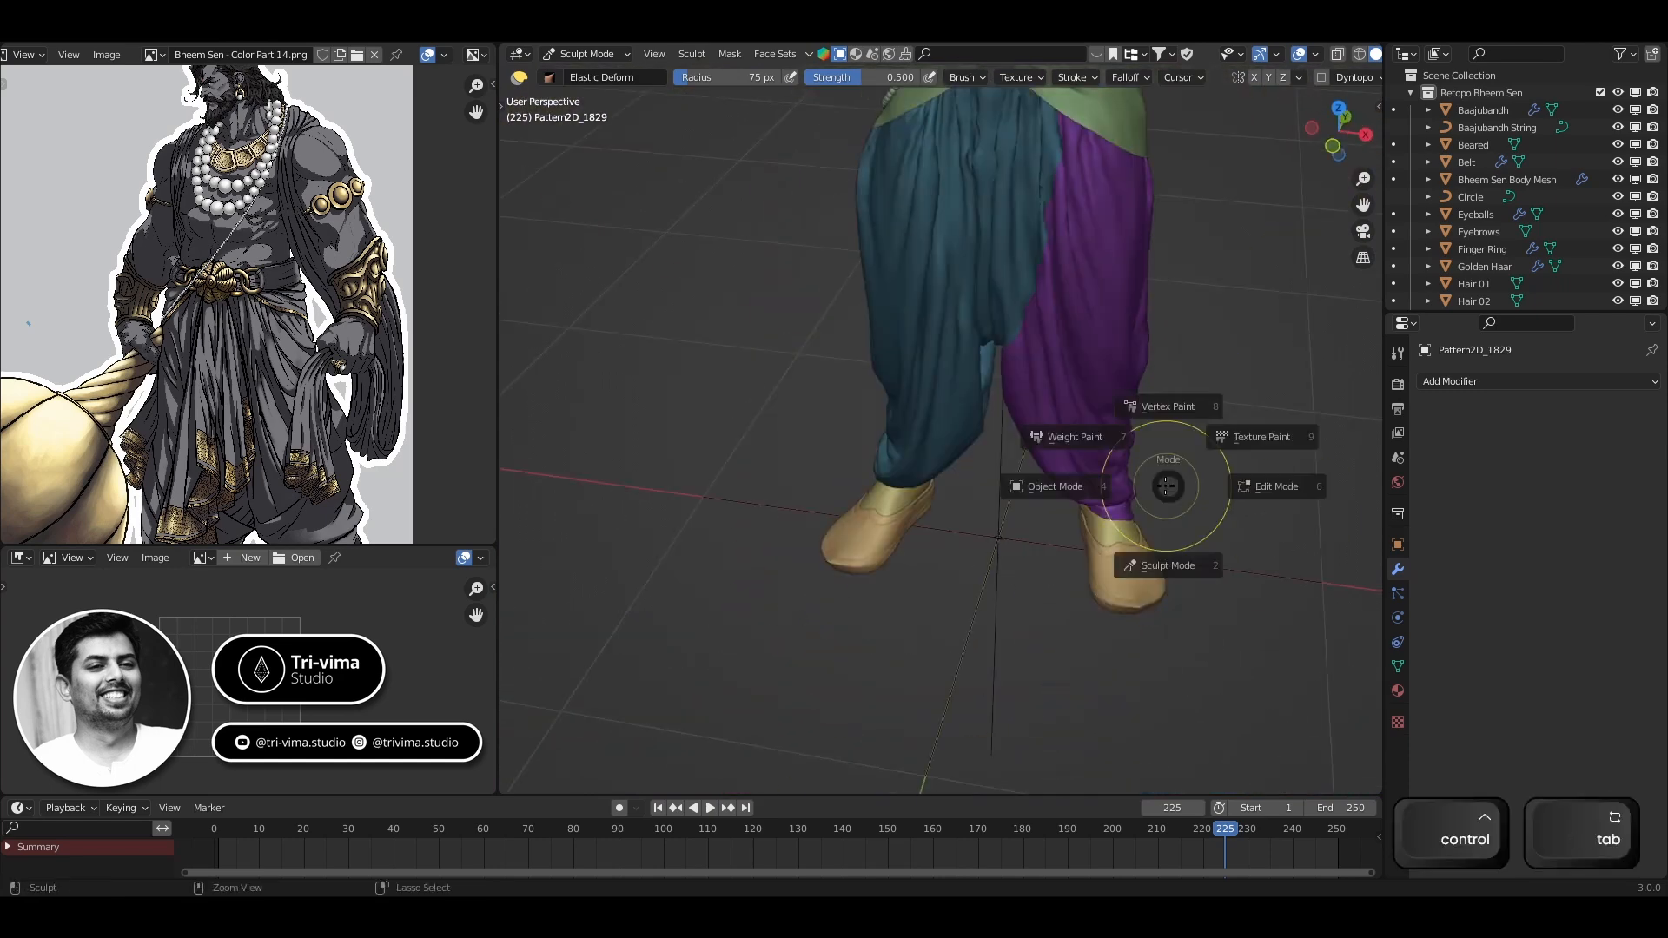
pyautogui.click(1054, 484)
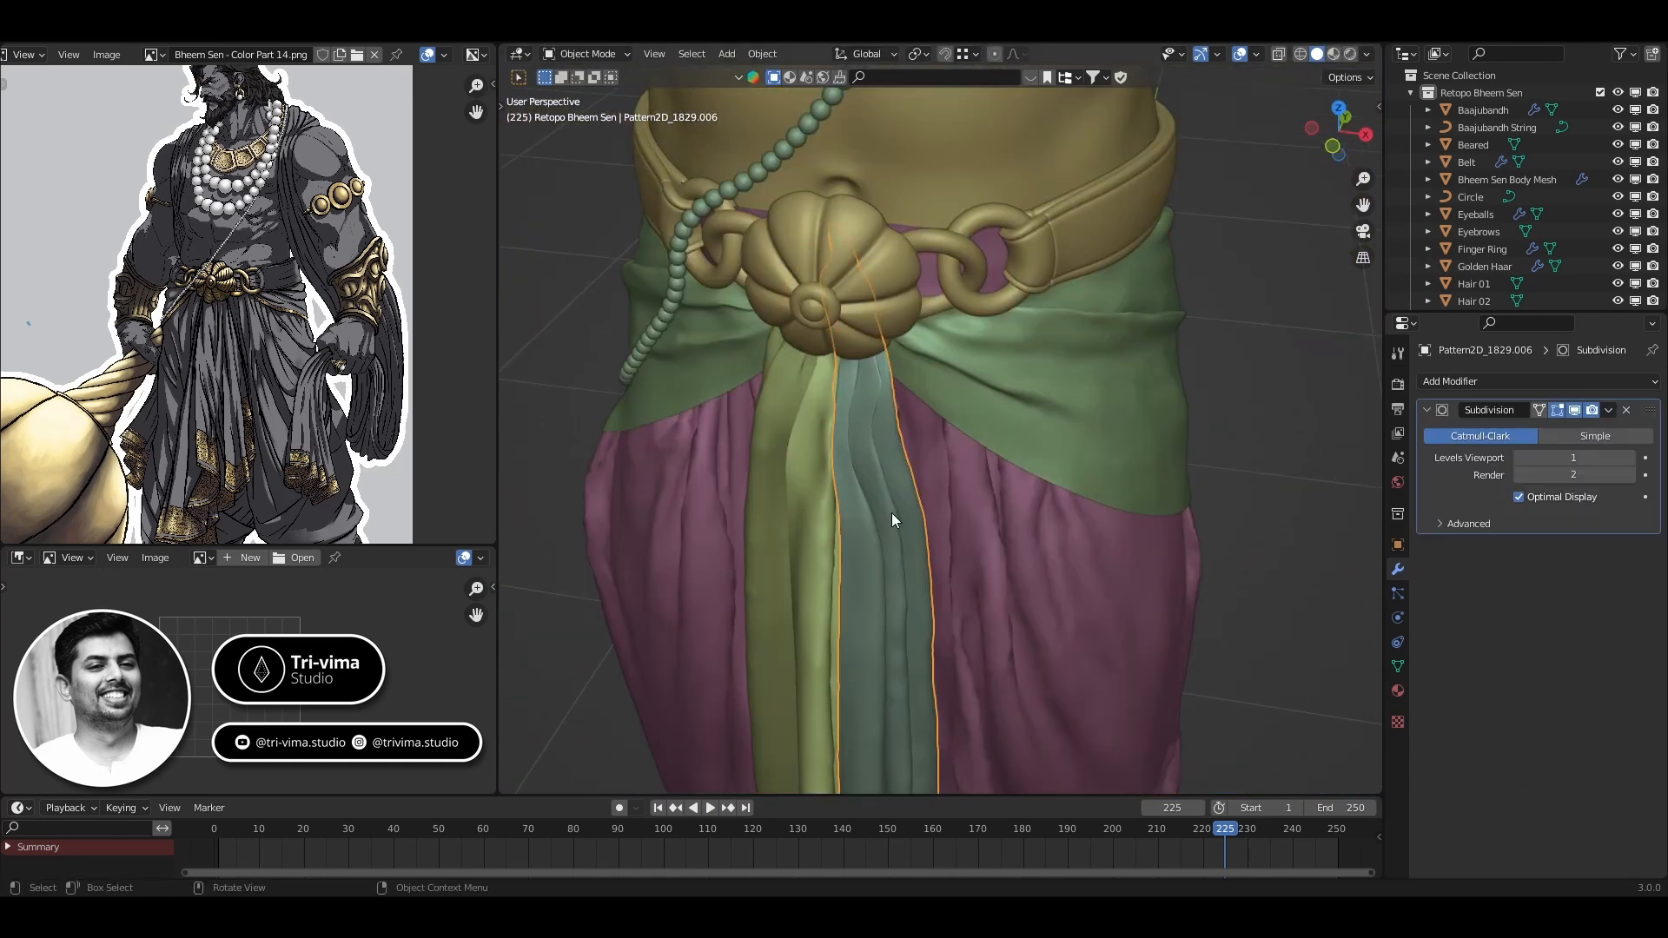
# Adjust the teal and olive front cloth strips below the belt buckle in Sculpt Mode with the Elastic Deform brush
pyautogui.hotkey('ctrl', 'Tab')
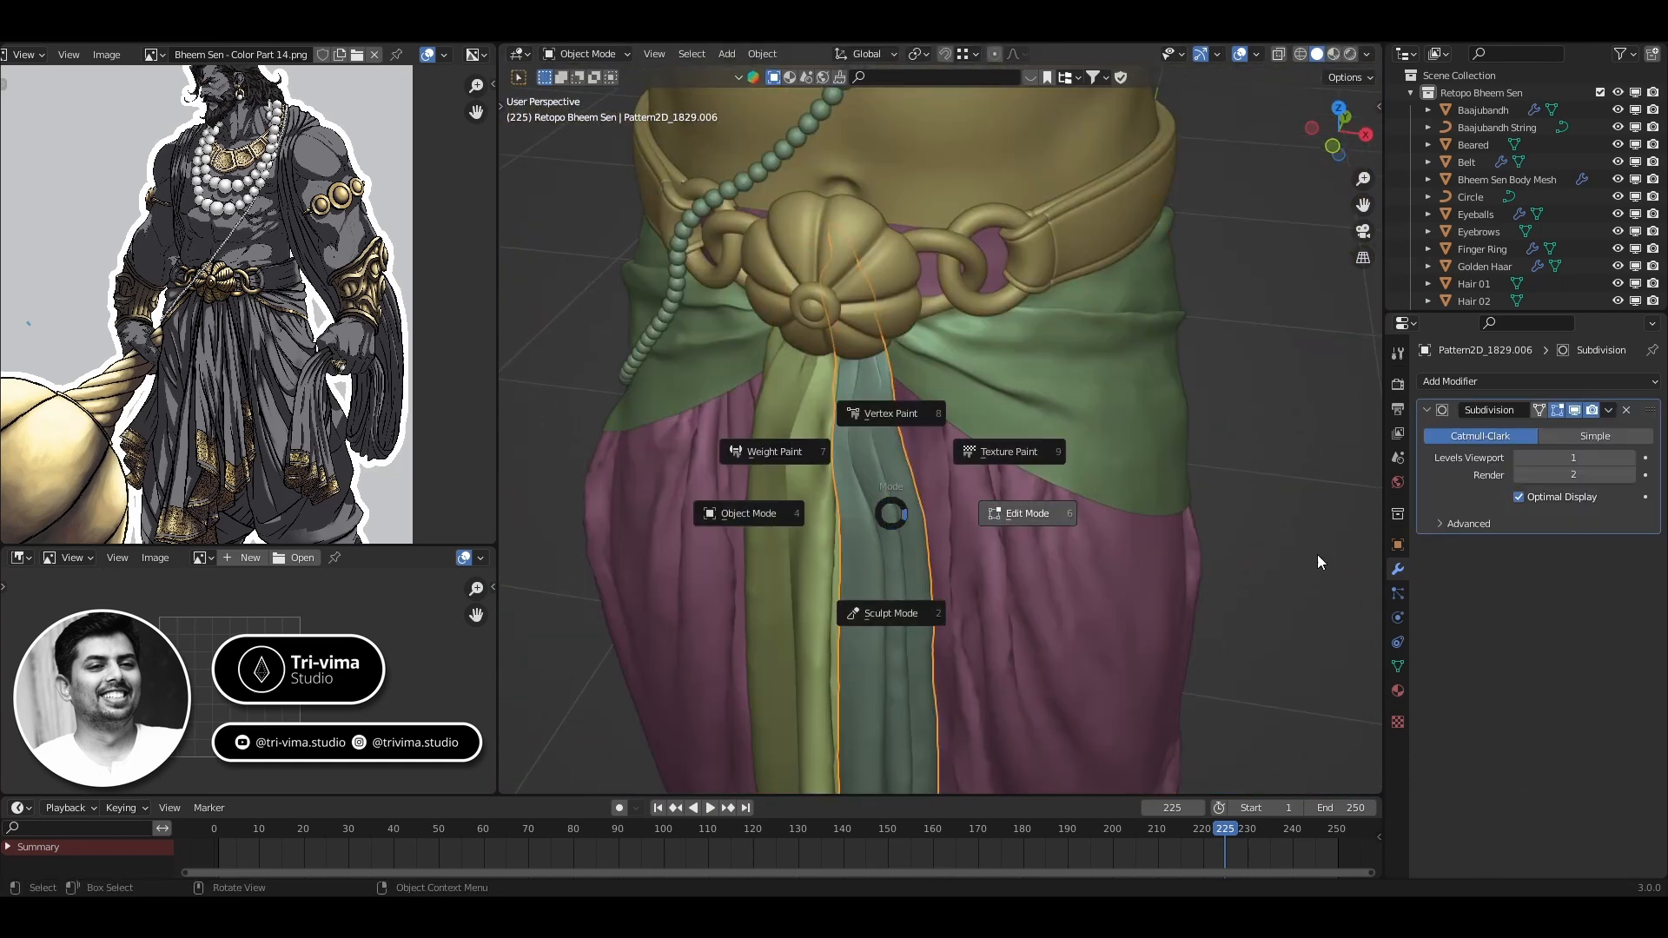
pyautogui.moveTo(782, 330); pyautogui.dragTo(698, 307, button='middle')
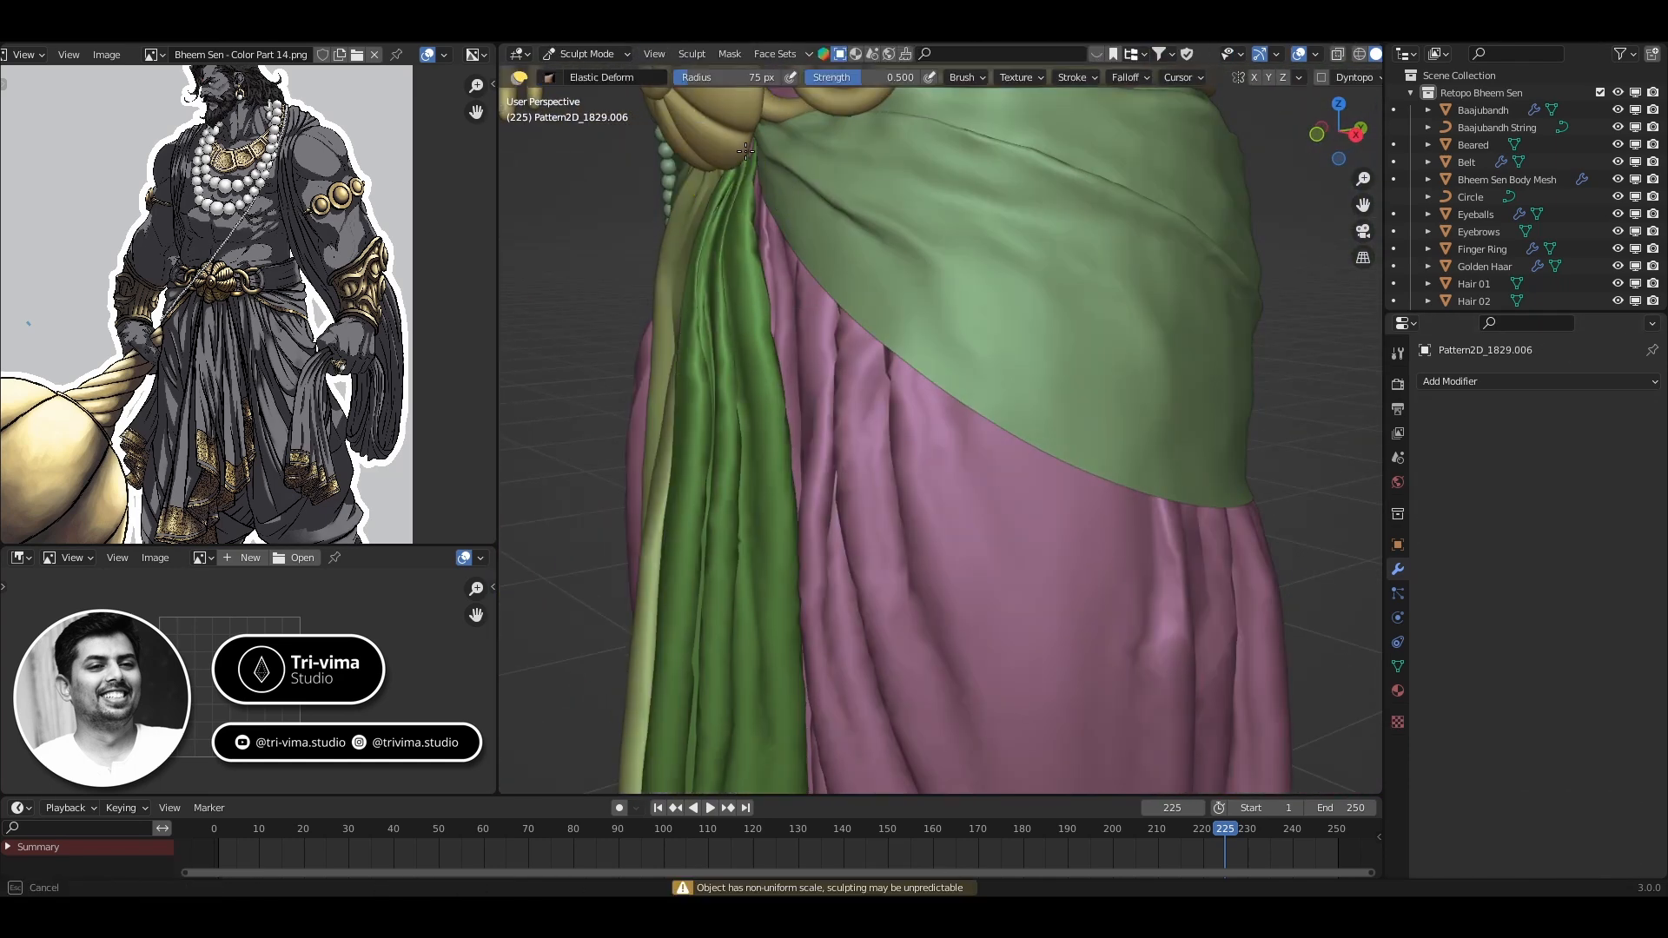
pyautogui.scroll(5, 744, 372)
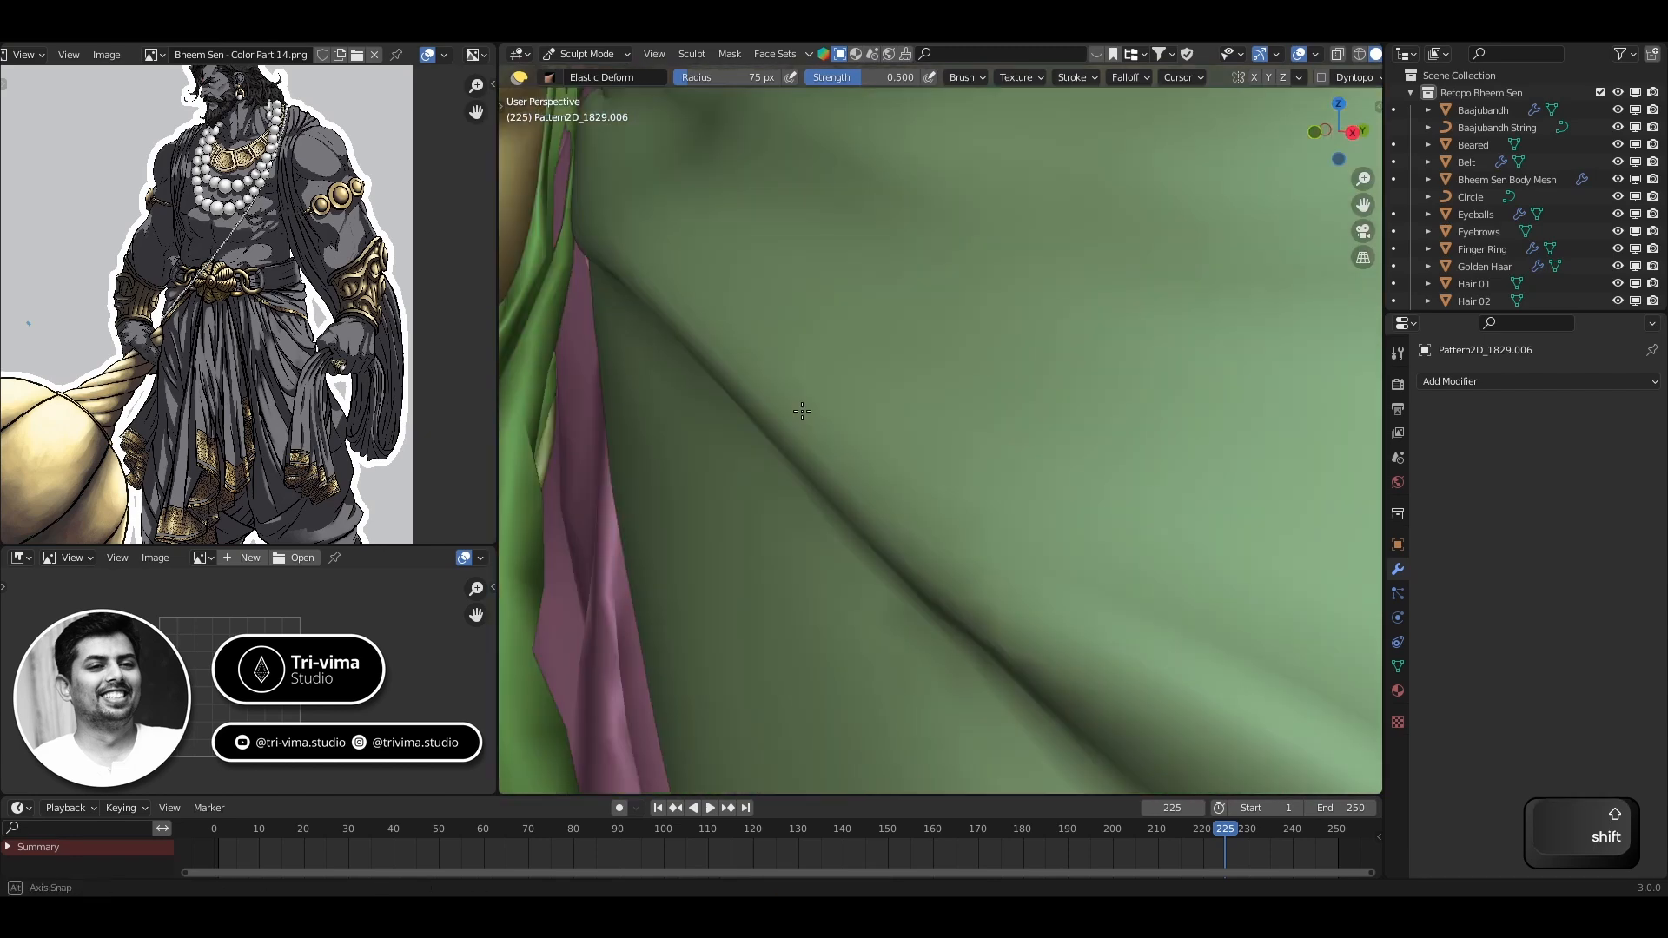
pyautogui.press('t')
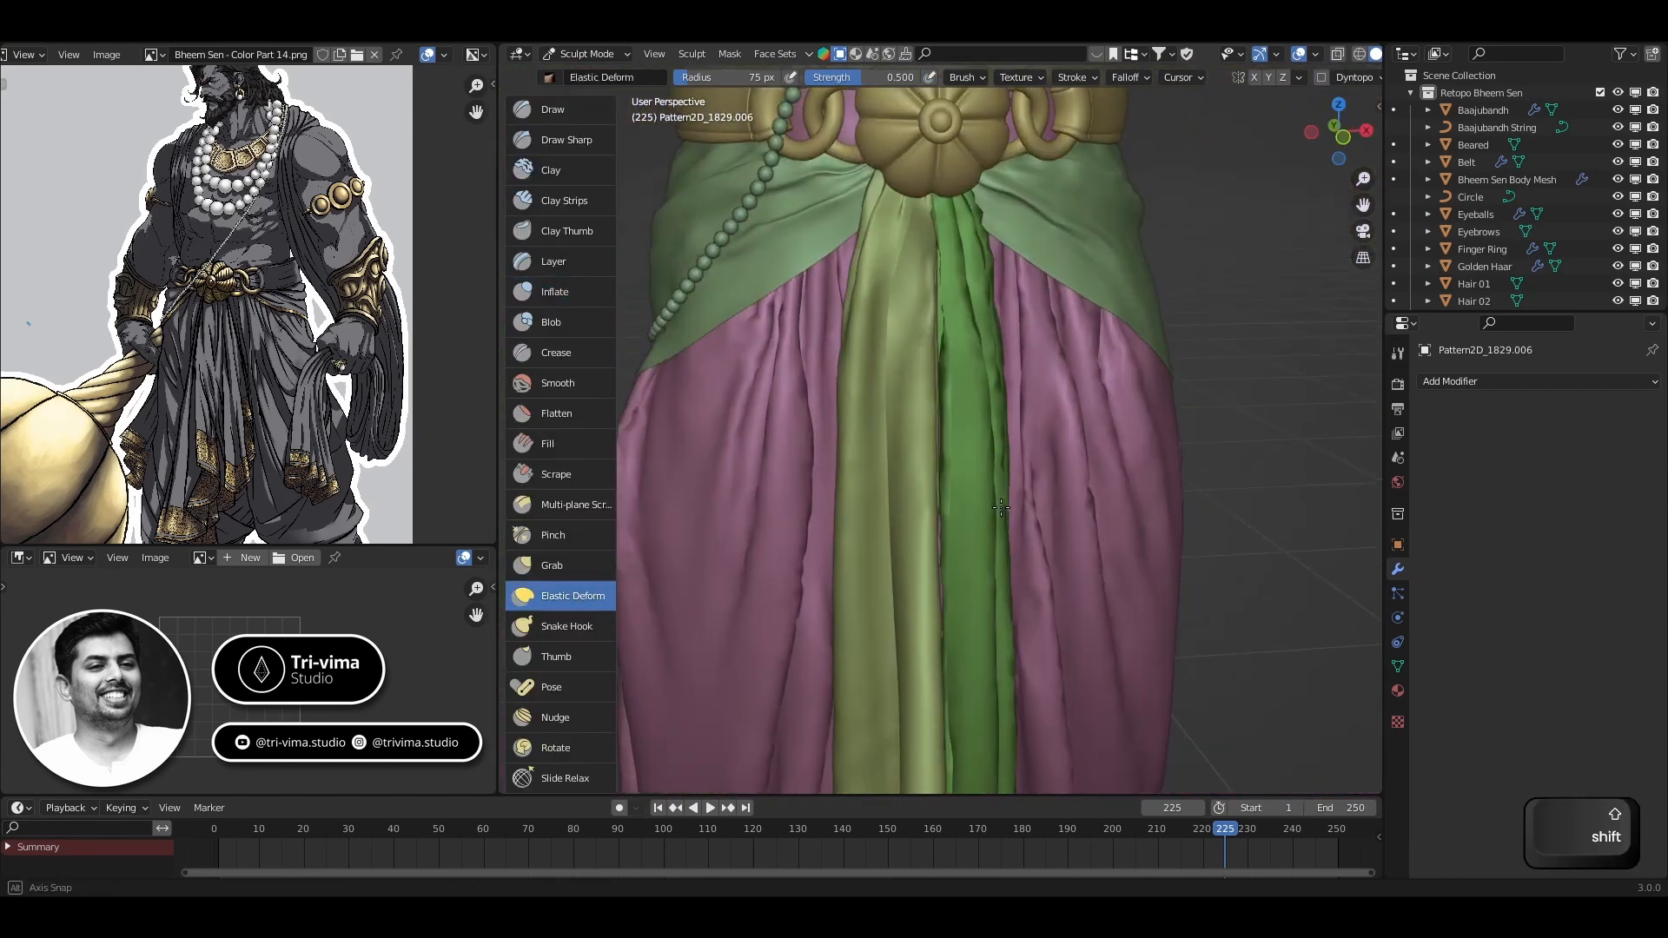
pyautogui.hotkey('ctrl', 'Tab')
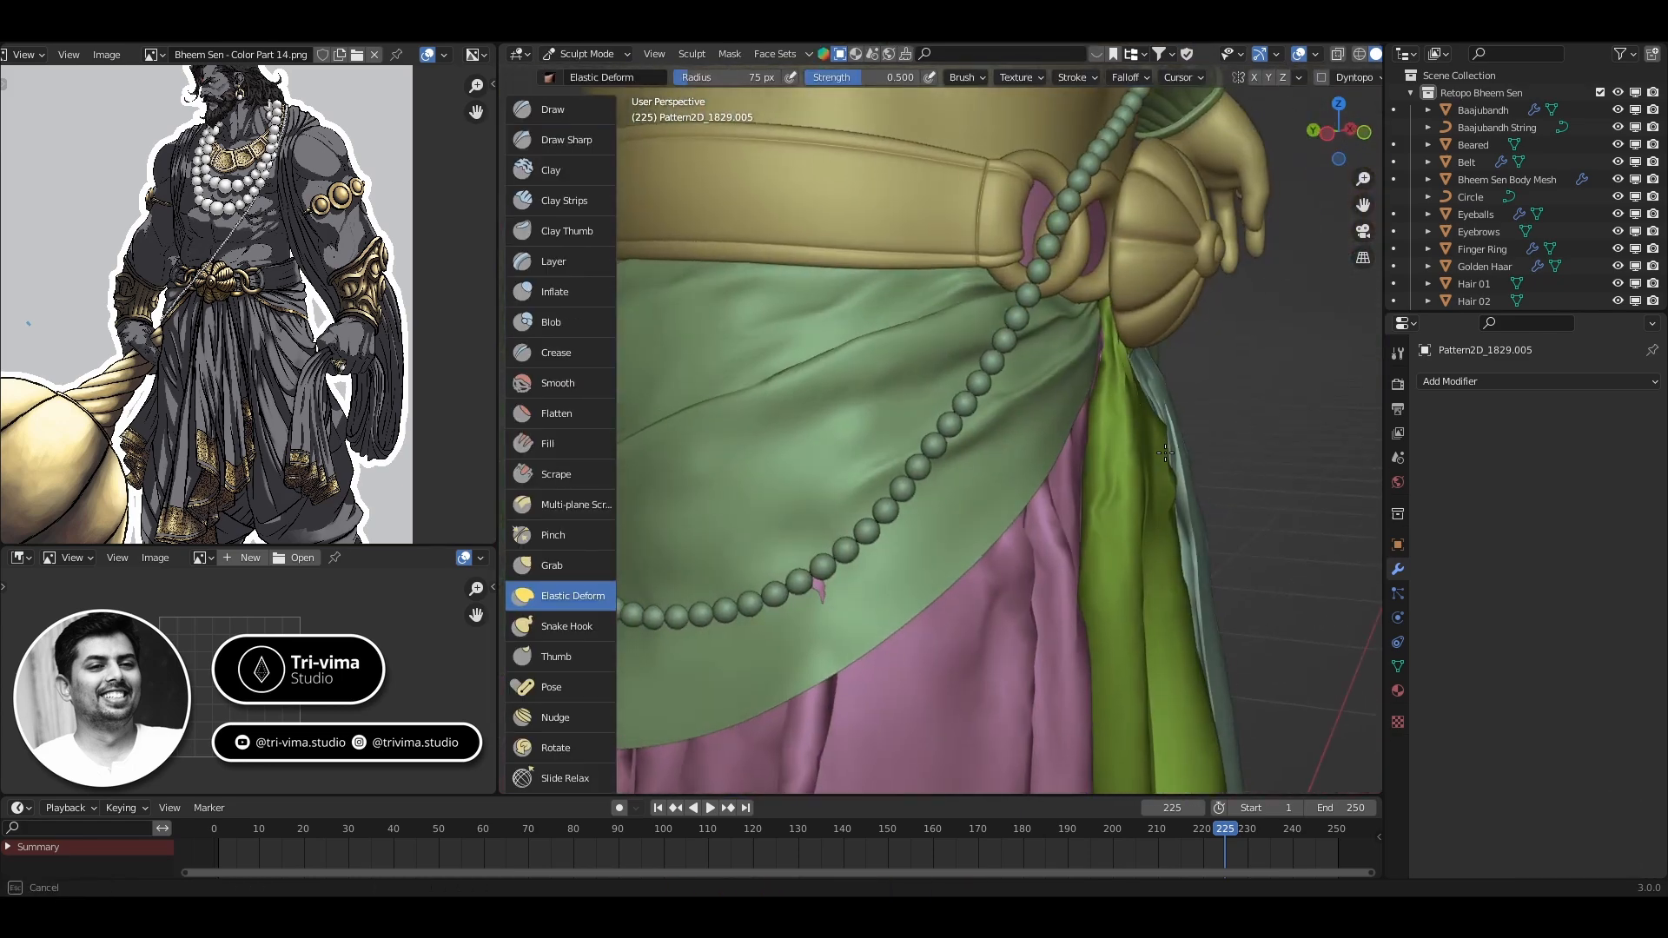
pyautogui.hotkey('ctrl', 'Tab')
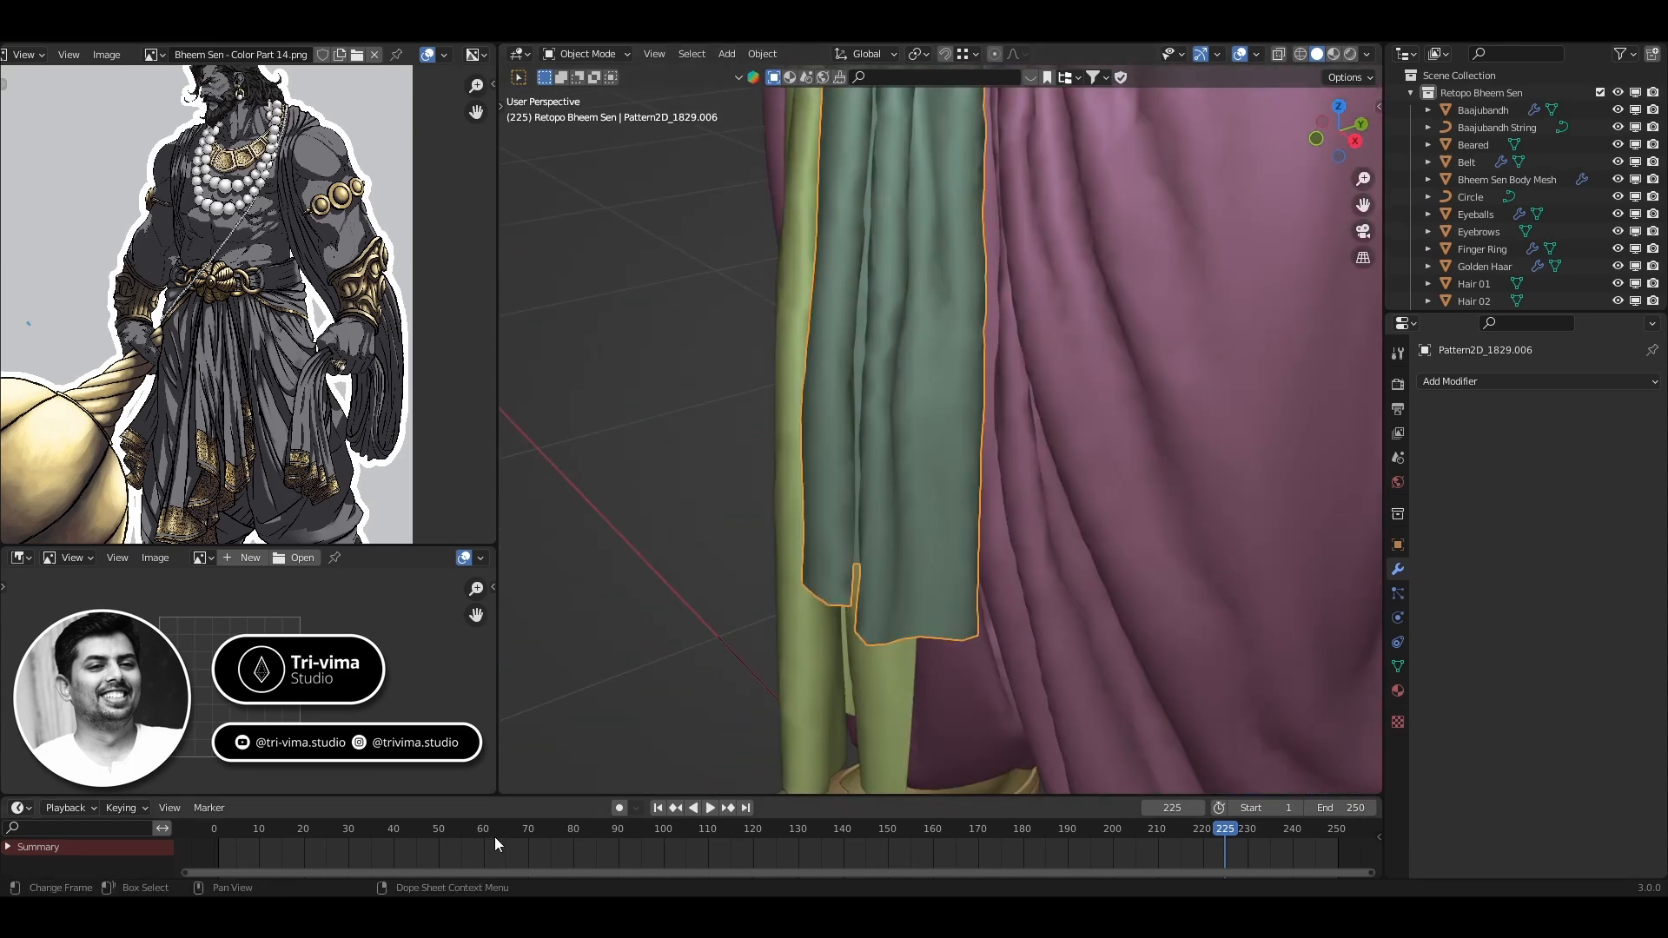
# Go to frame 1, isolate the teal front strip and lengthen it by moving its bottom edge down along Z
pyautogui.hotkey('shift', 'Left')
pyautogui.hotkey('shift', 'h')
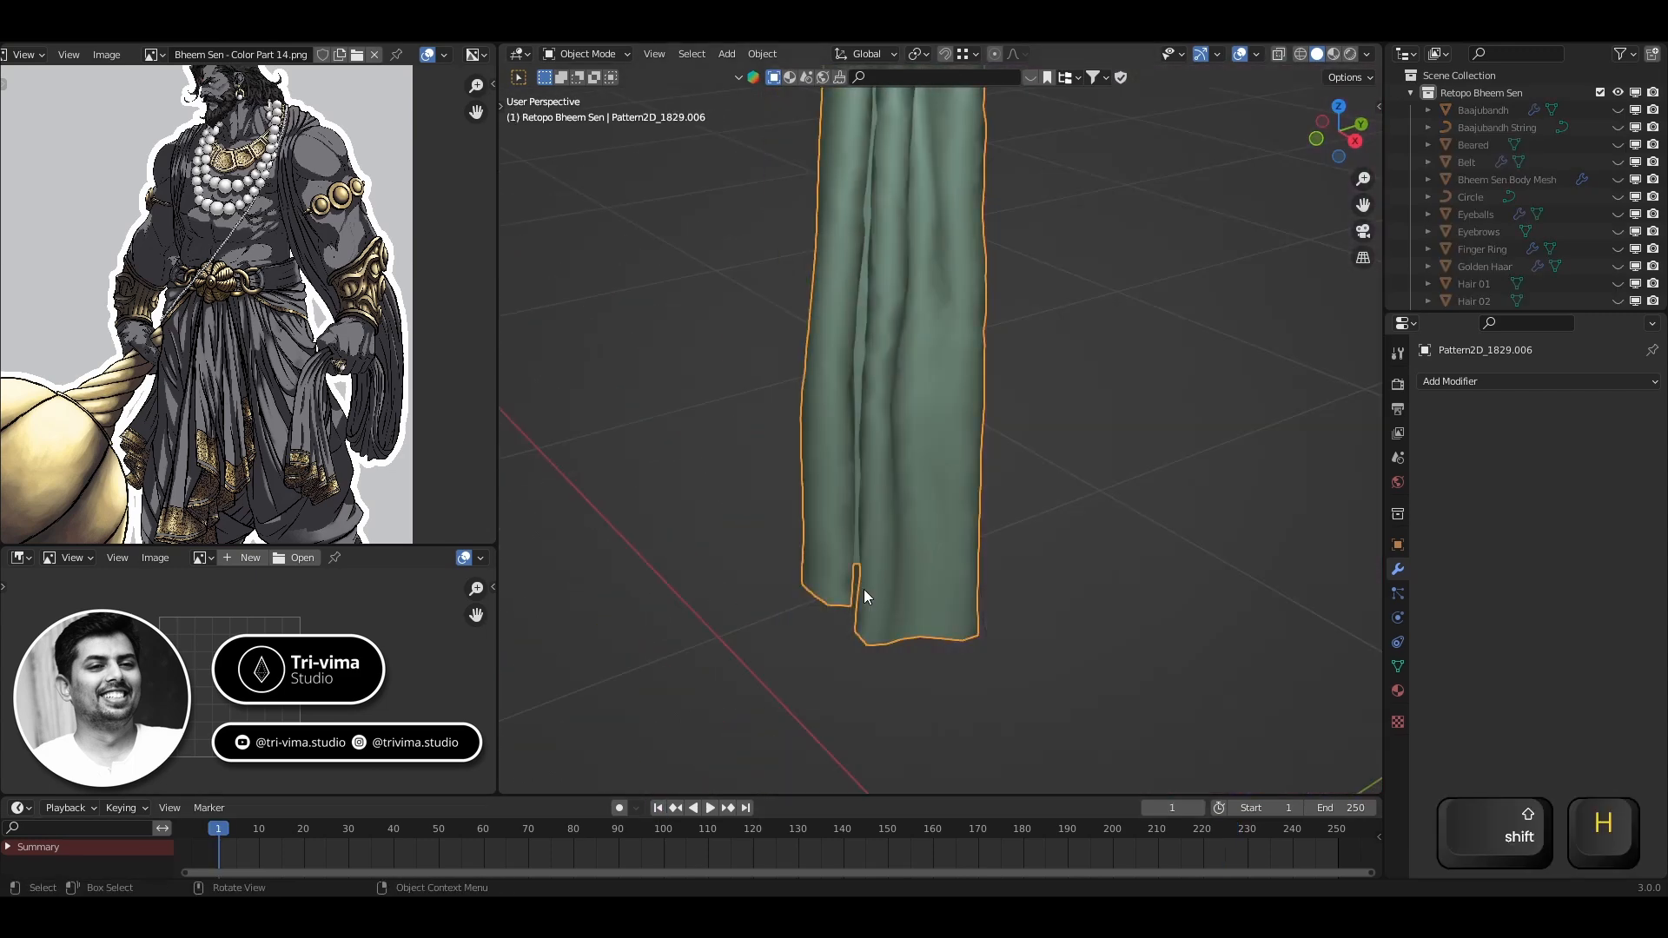
pyautogui.press('Tab')
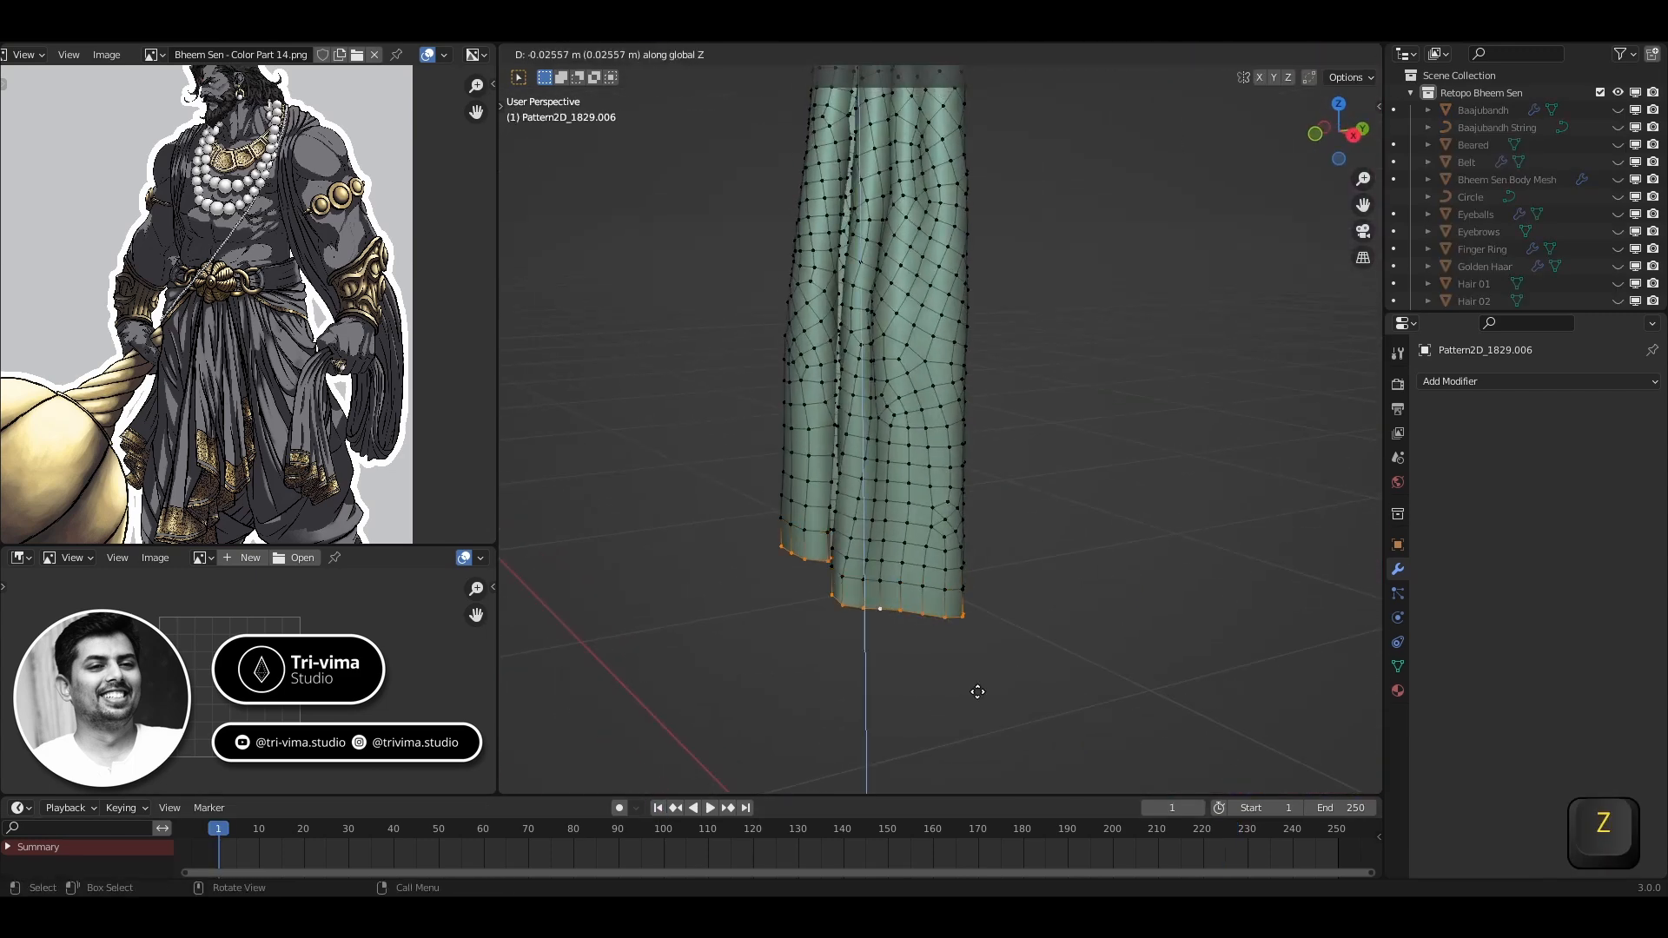
pyautogui.press('g')
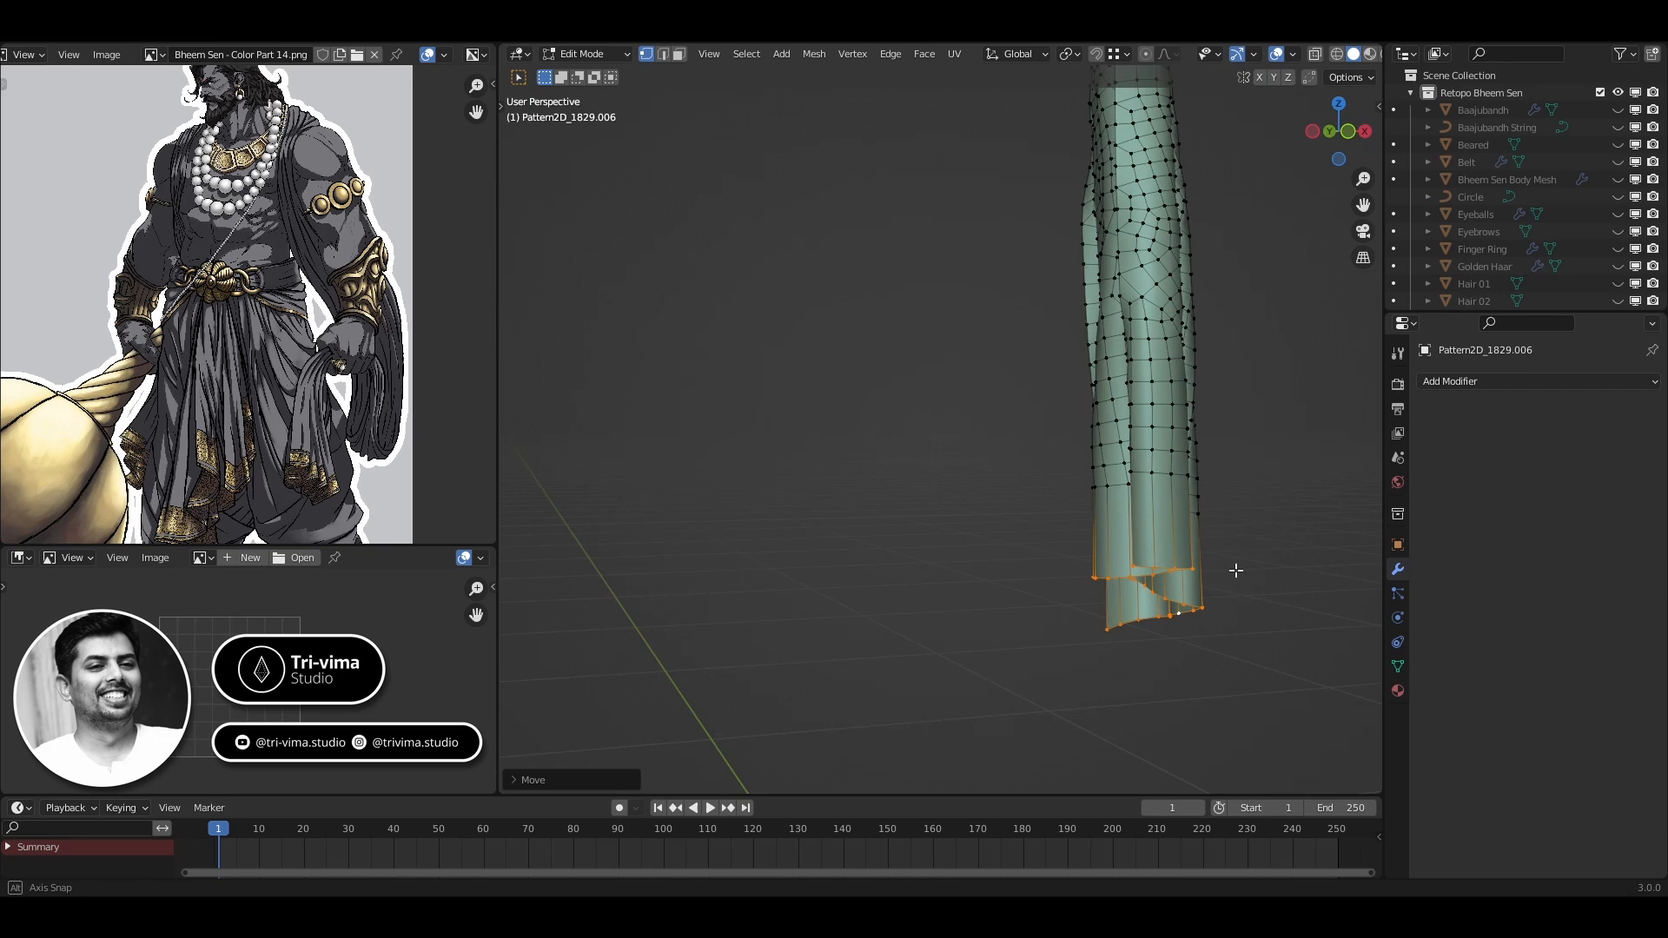
pyautogui.press('z')
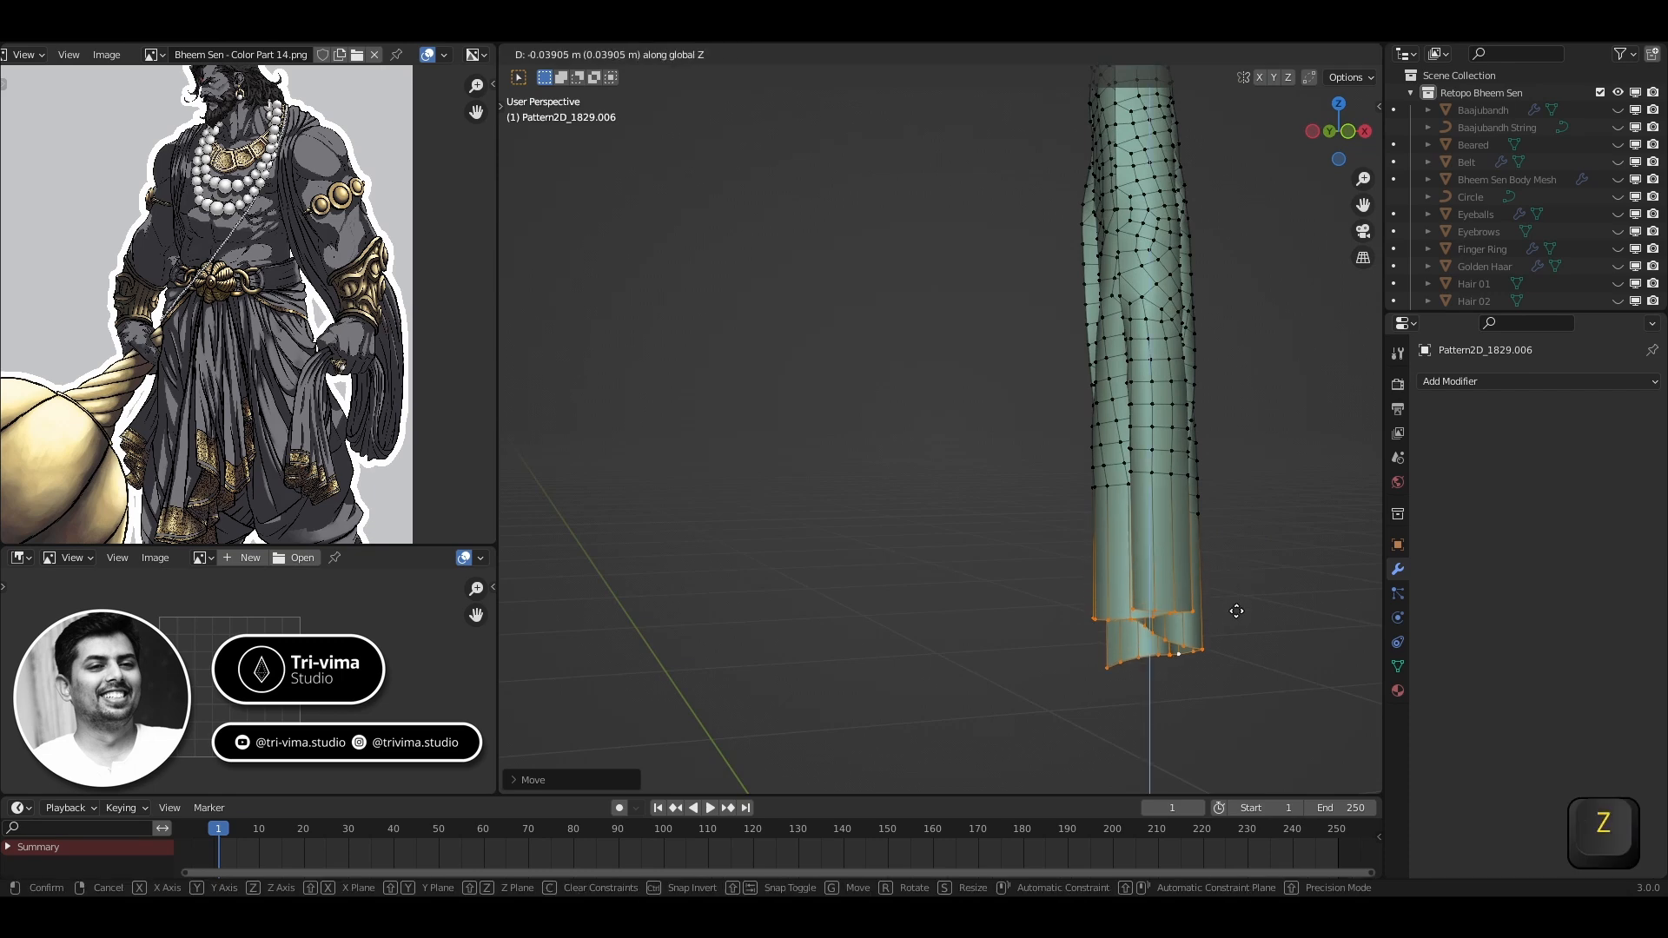
pyautogui.moveTo(1237, 611); pyautogui.dragTo(1002, 607, button='middle')
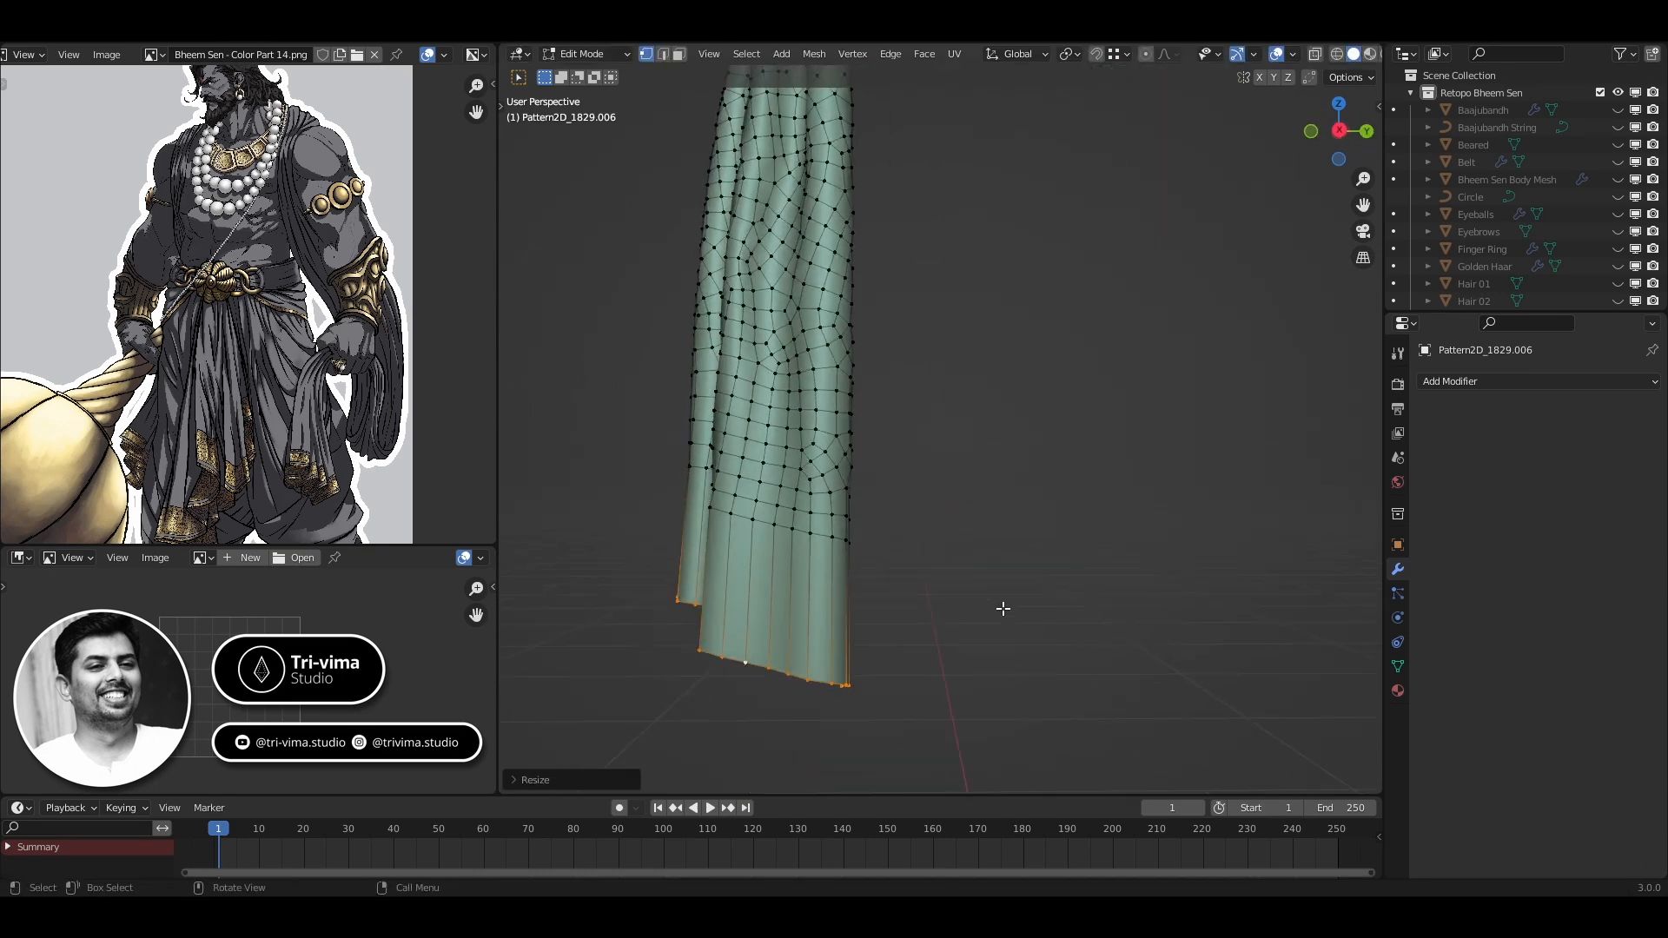
# Add evenly spaced loop cuts across the stretched bottom section of the teal strip
pyautogui.click(789, 595)
pyautogui.moveTo(788, 595)
pyautogui.mouseDown(button='middle')
pyautogui.moveTo(978, 570)
pyautogui.moveTo(737, 494)
pyautogui.moveTo(779, 595)
pyautogui.mouseUp(button='middle')
pyautogui.keyDown('alt'); pyautogui.keyDown('shift'); pyautogui.click(737, 494); pyautogui.keyUp('shift'); pyautogui.keyUp('alt')
pyautogui.keyDown('shift'); pyautogui.moveTo(779, 595); pyautogui.dragTo(1062, 381, button='middle'); pyautogui.keyUp('shift')
pyautogui.keyDown('ctrl'); pyautogui.moveTo(1062, 381); pyautogui.dragTo(1114, 454, button='middle'); pyautogui.keyUp('ctrl')
pyautogui.click(1075, 418)
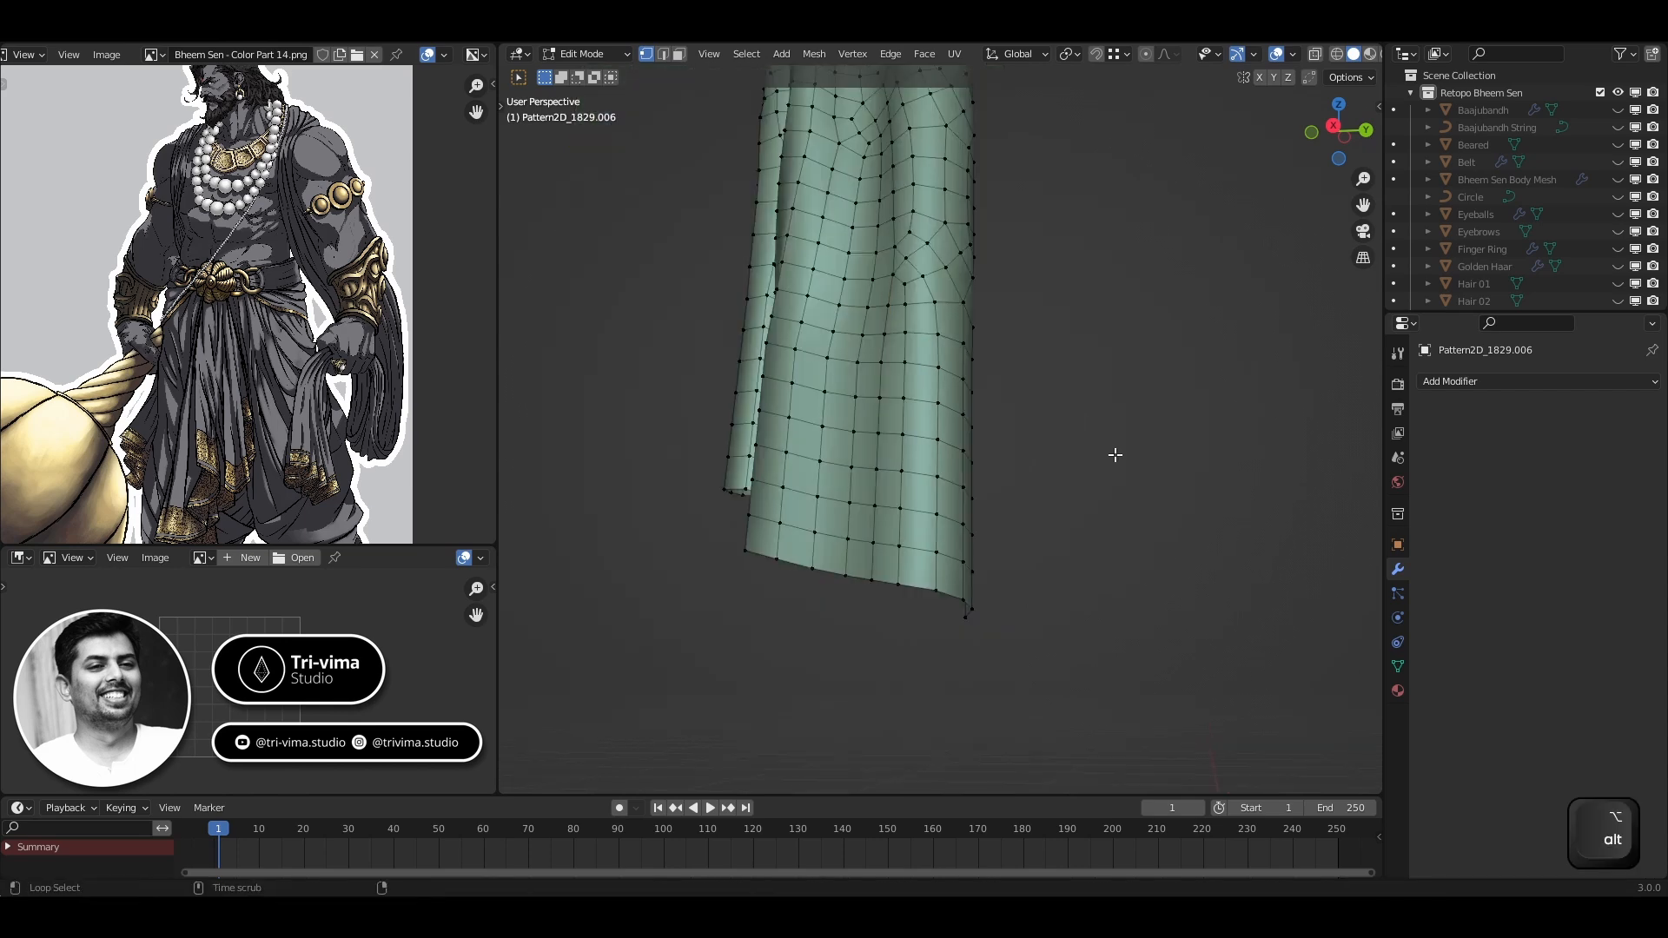
# Unhide all objects and lengthen the olive front strip by moving its bottom edge downward in Edit Mode
pyautogui.press('Tab')
pyautogui.hotkey('alt', 'h')
pyautogui.click(825, 695)
pyautogui.press('Tab')
pyautogui.moveTo(825, 695); pyautogui.dragTo(919, 695, button='middle')
pyautogui.keyDown('shift'); pyautogui.moveTo(918, 695); pyautogui.dragTo(887, 466, button='middle'); pyautogui.keyUp('shift')
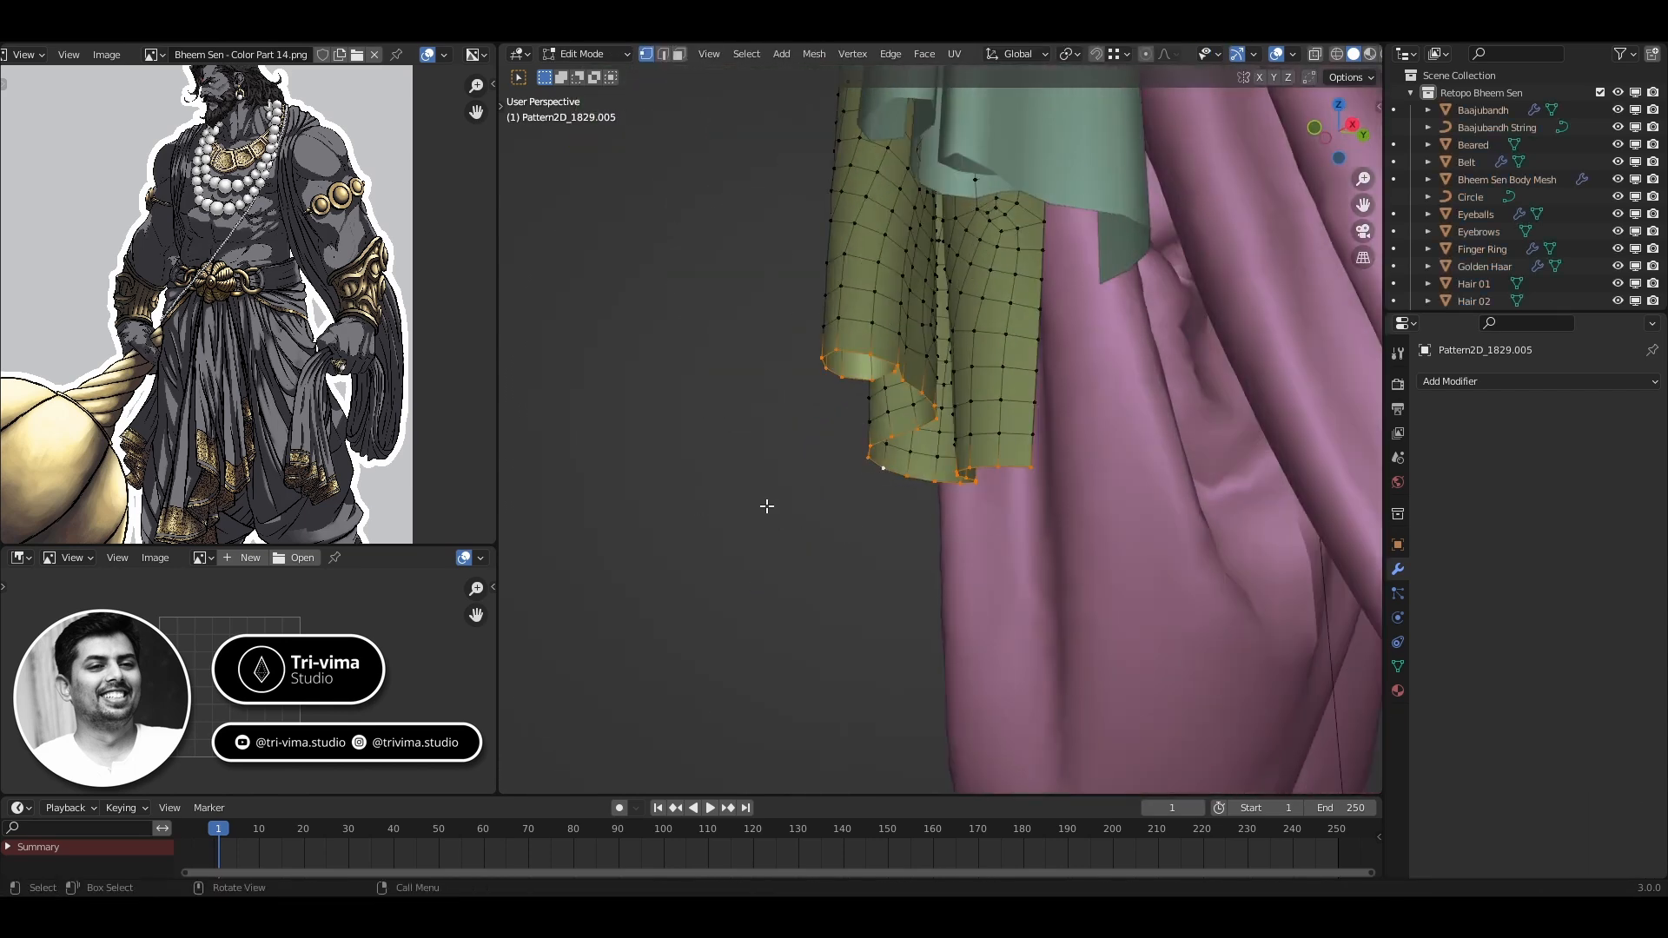
pyautogui.keyDown('ctrl'); pyautogui.moveTo(766, 505); pyautogui.dragTo(874, 533, button='middle'); pyautogui.keyUp('ctrl')
pyautogui.press('s')
pyautogui.click(723, 543)
# Flare the olive strip's bottom edge by scaling it outward with proportional editing, using a proportional size of 0.35
pyautogui.press('s')
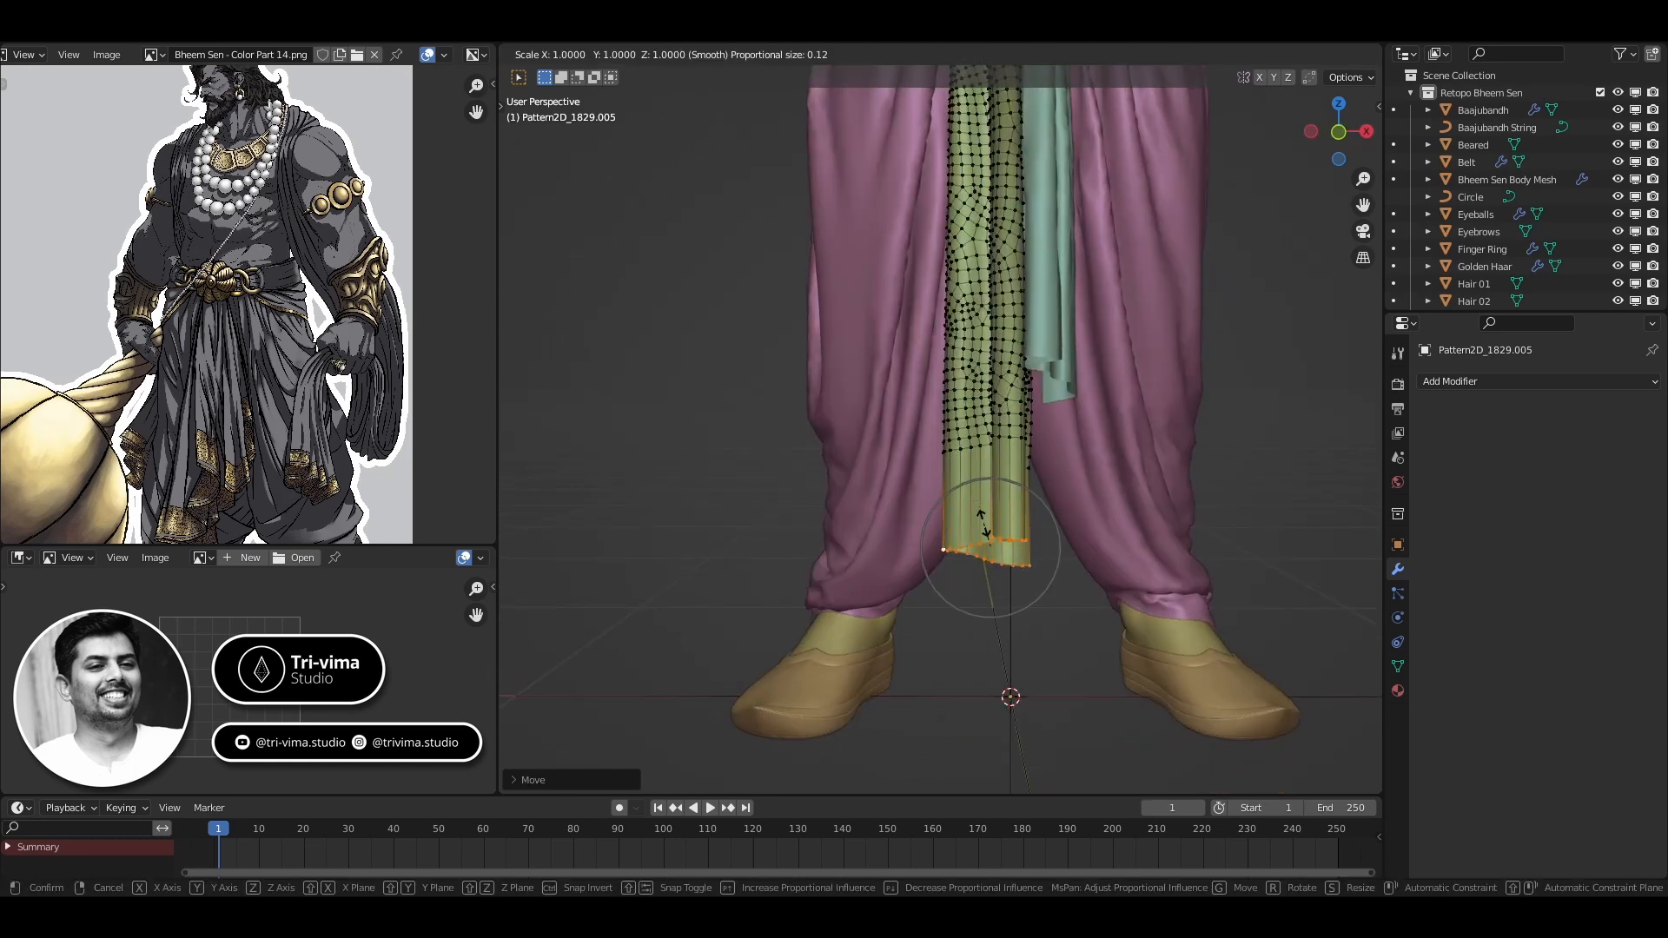
pyautogui.scroll(-5, 980, 521)
pyautogui.press('s')
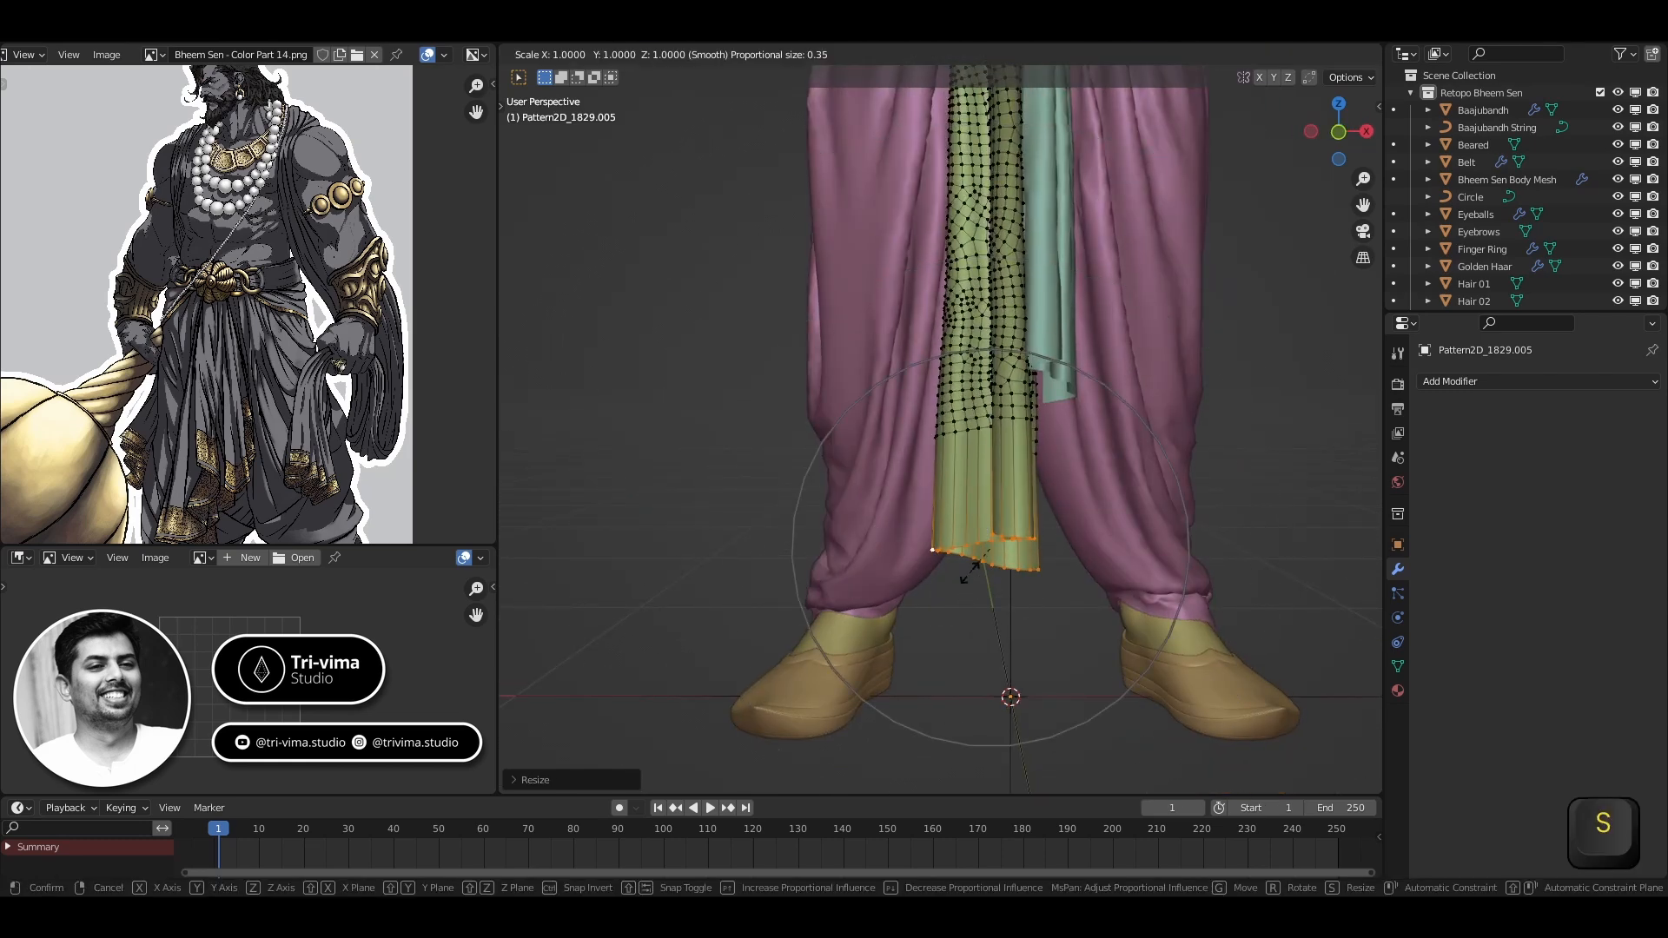
pyautogui.click(963, 587)
# Scale the teal strip's bottom edge by about 1.2 with proportional editing at size 0.35
pyautogui.press('Tab')
pyautogui.click(1050, 387)
pyautogui.press('Tab')
pyautogui.keyDown('alt'); pyautogui.keyDown('shift'); pyautogui.click(1054, 401); pyautogui.keyUp('shift'); pyautogui.keyUp('alt')
pyautogui.press('s')
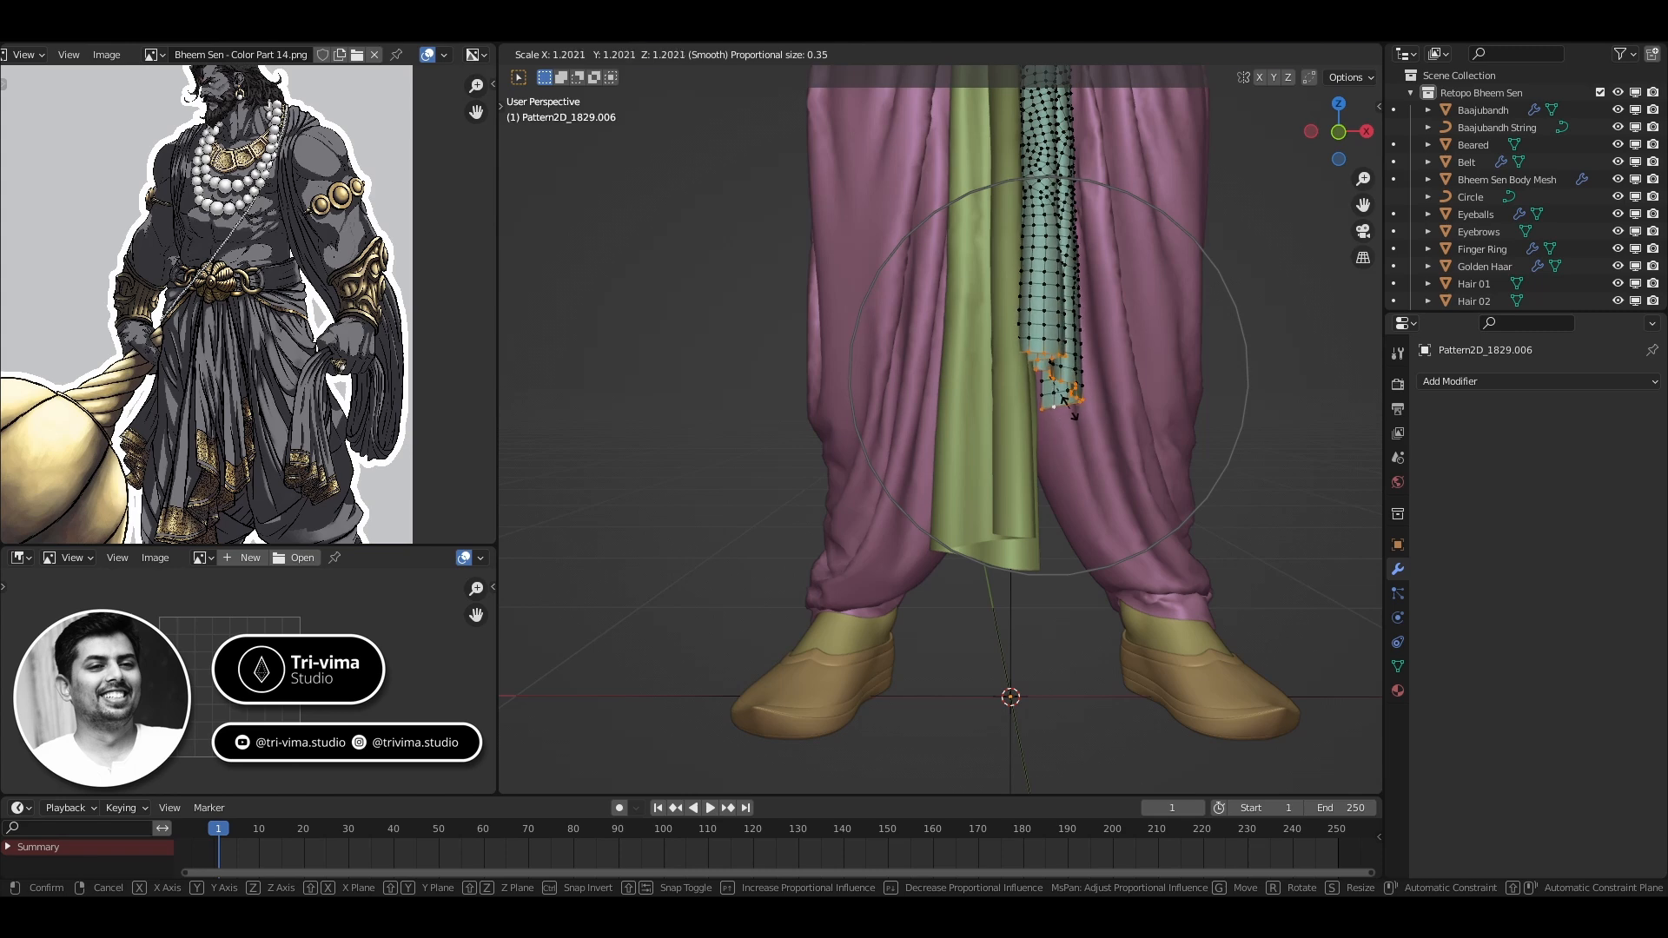
pyautogui.click(1075, 416)
pyautogui.press('Tab')
# Add loop cuts across the stretched bottom section of the olive strip
pyautogui.click(994, 531)
pyautogui.press('Tab')
pyautogui.click(747, 523)
pyautogui.press('Tab')
pyautogui.press('Tab')
pyautogui.scroll(7, 938, 452)
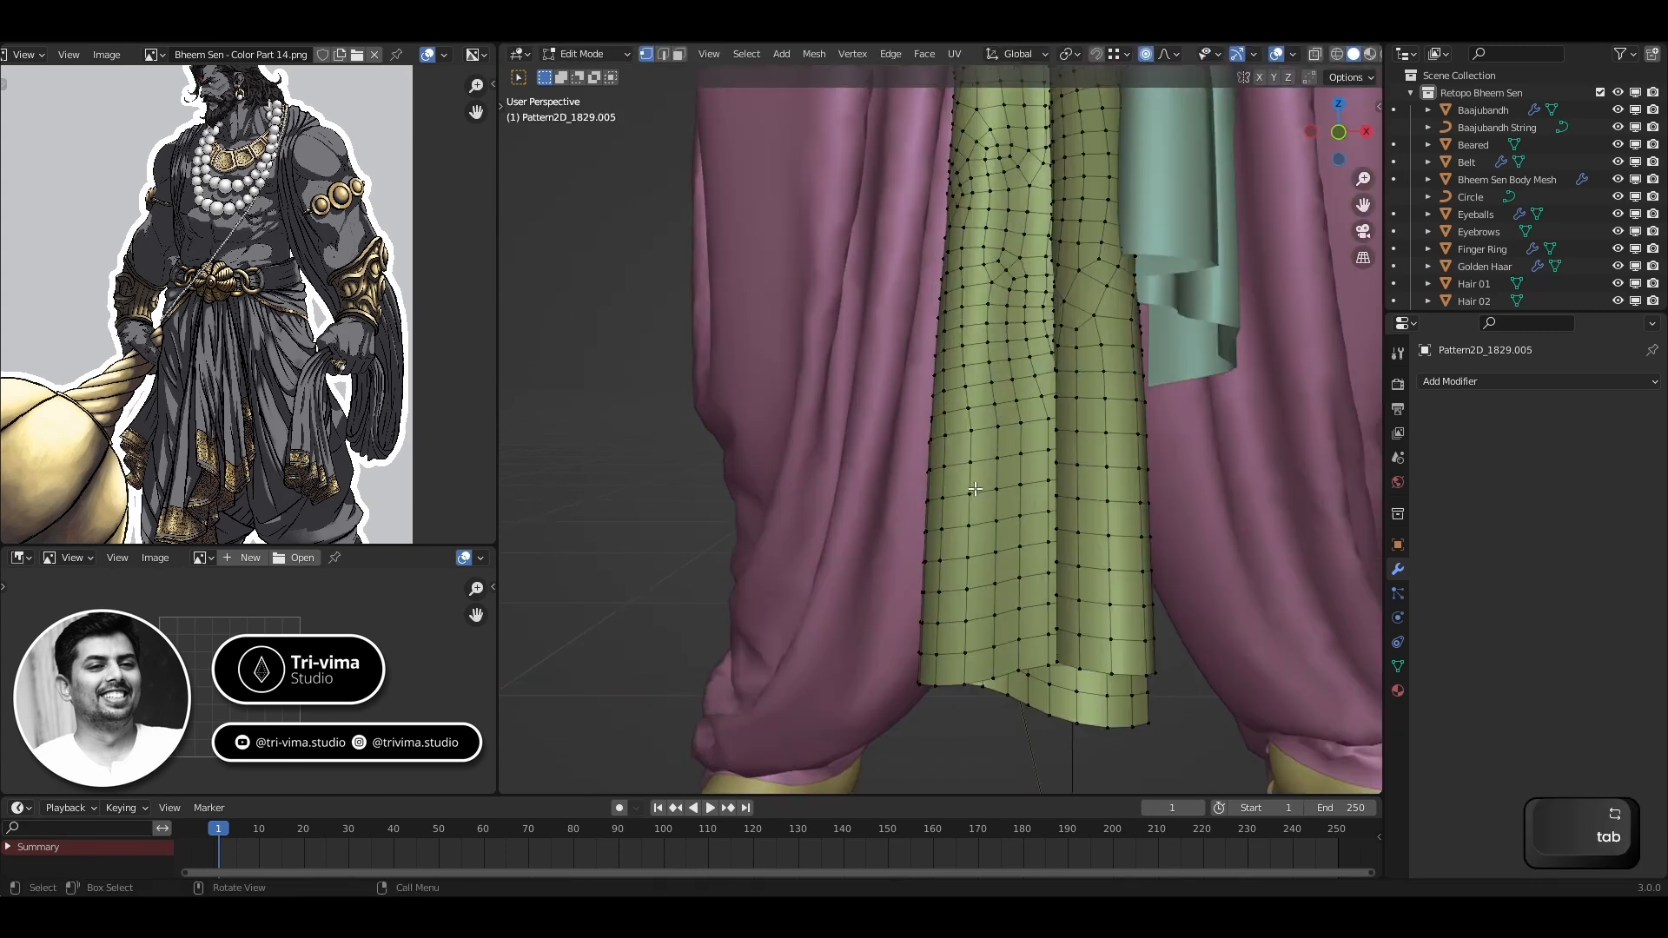
# Relax the horizontal edge loop above the olive strip's new section and resize it slightly
pyautogui.keyDown('alt'); pyautogui.keyDown('shift'); pyautogui.click(937, 443); pyautogui.keyUp('shift'); pyautogui.keyUp('alt')
pyautogui.rightClick(935, 450)
pyautogui.click(905, 874)
pyautogui.press('s')
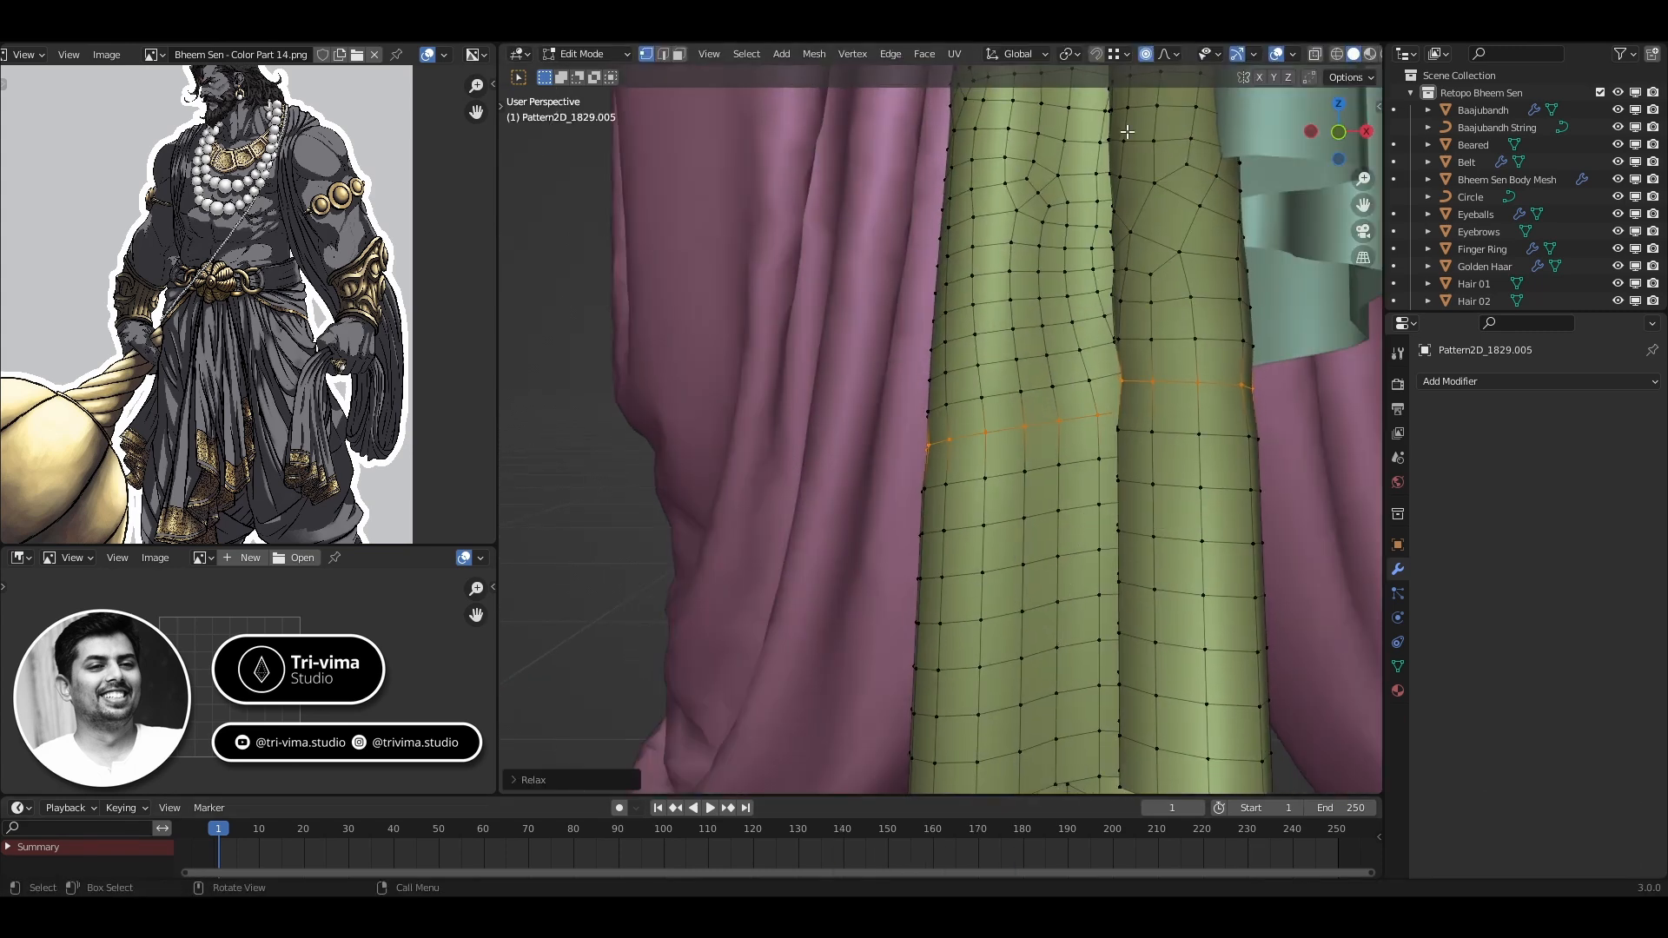
pyautogui.click(1031, 495)
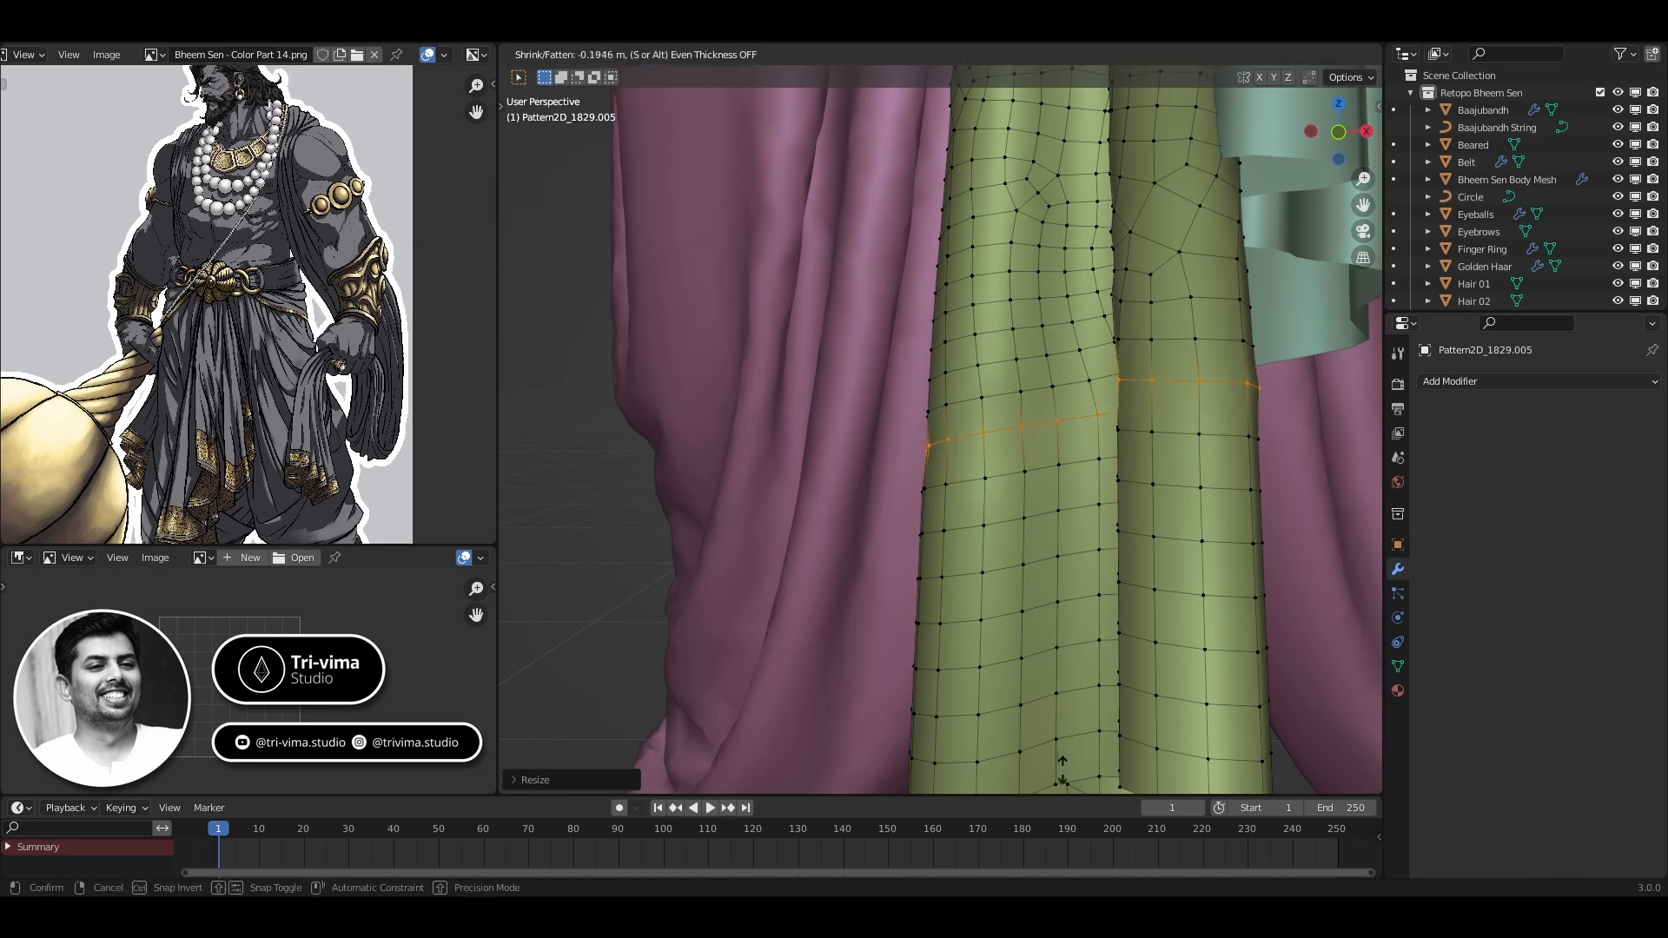
pyautogui.scroll(-5, 1041, 586)
pyautogui.press('Tab')
pyautogui.click(1108, 330)
pyautogui.press('Tab')
pyautogui.press('Tab')
pyautogui.click(998, 430)
pyautogui.press('Tab')
pyautogui.scroll(4, 988, 455)
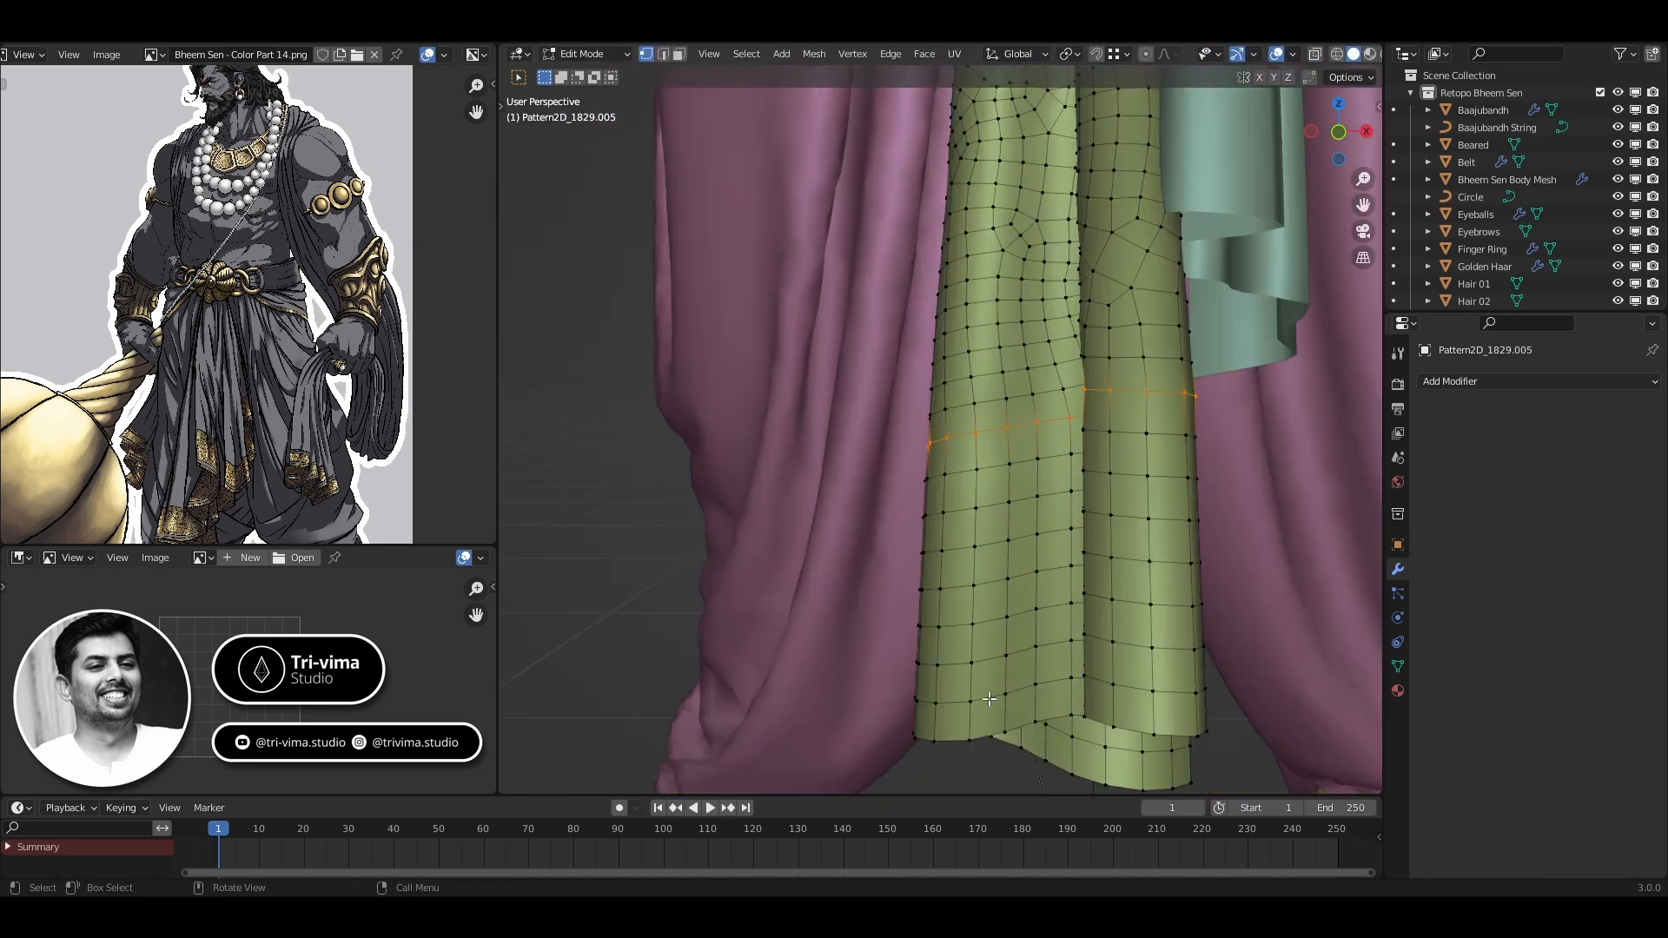
# Extrude the teal strip's bottom edge downward and add two loop cuts across the new section
pyautogui.press('Tab')
pyautogui.click(1251, 347)
pyautogui.press('Tab')
pyautogui.moveTo(1250, 347); pyautogui.dragTo(1080, 385, button='middle')
pyautogui.scroll(3, 1080, 384)
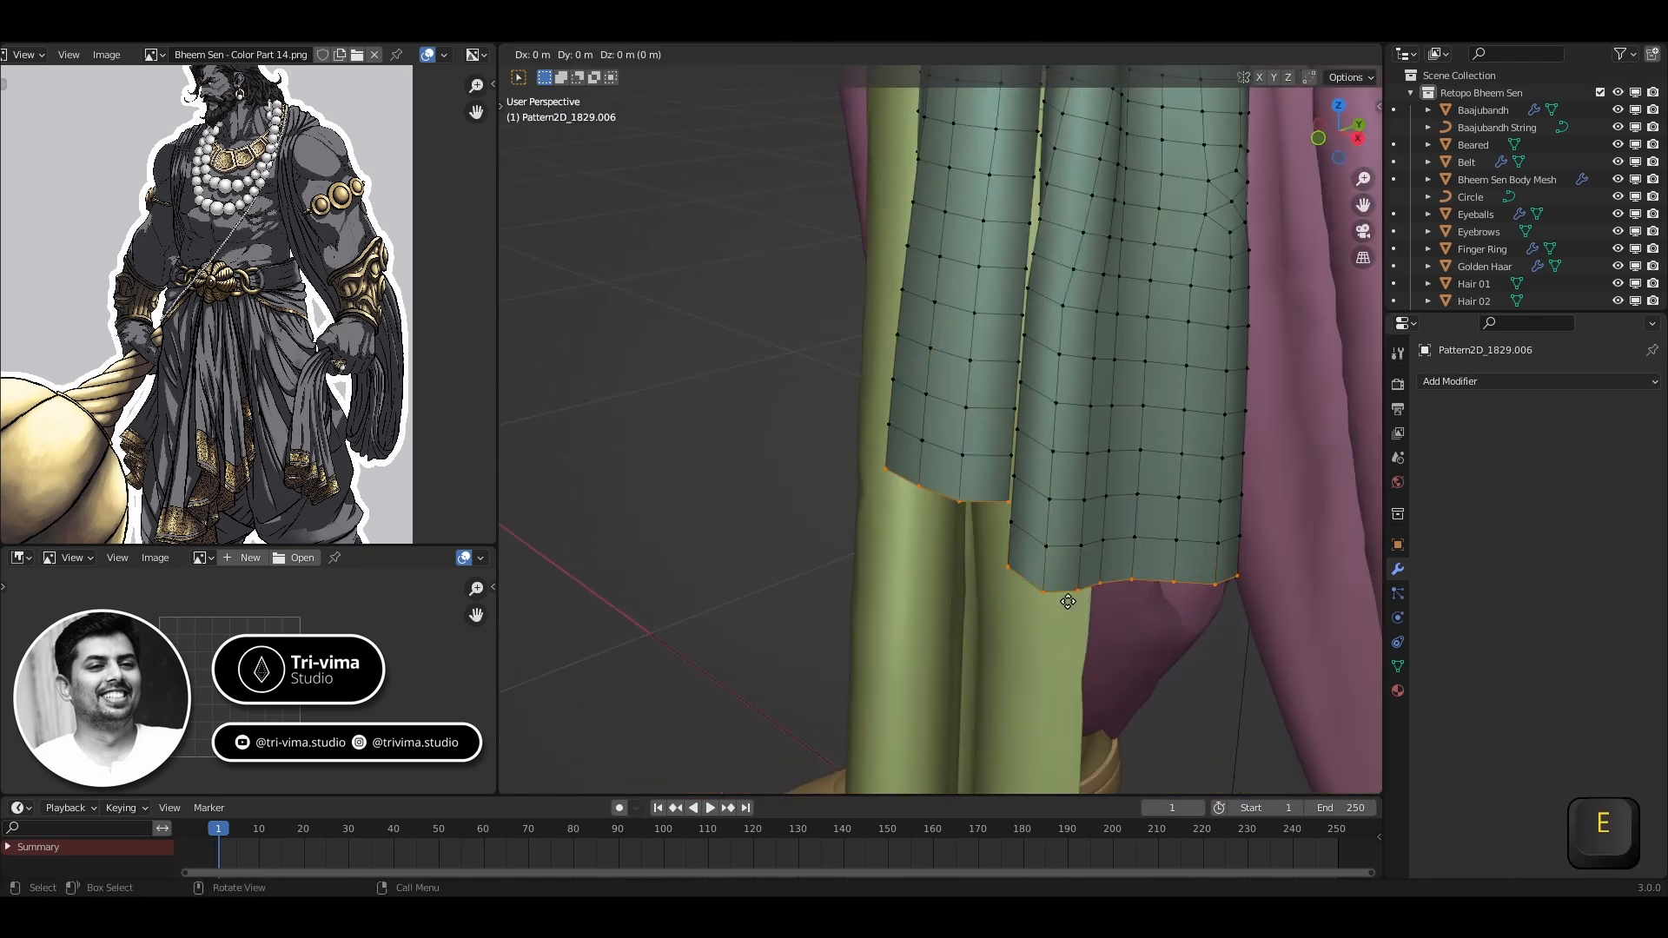
pyautogui.click(1049, 652)
pyautogui.click(1106, 637)
pyautogui.press('Tab')
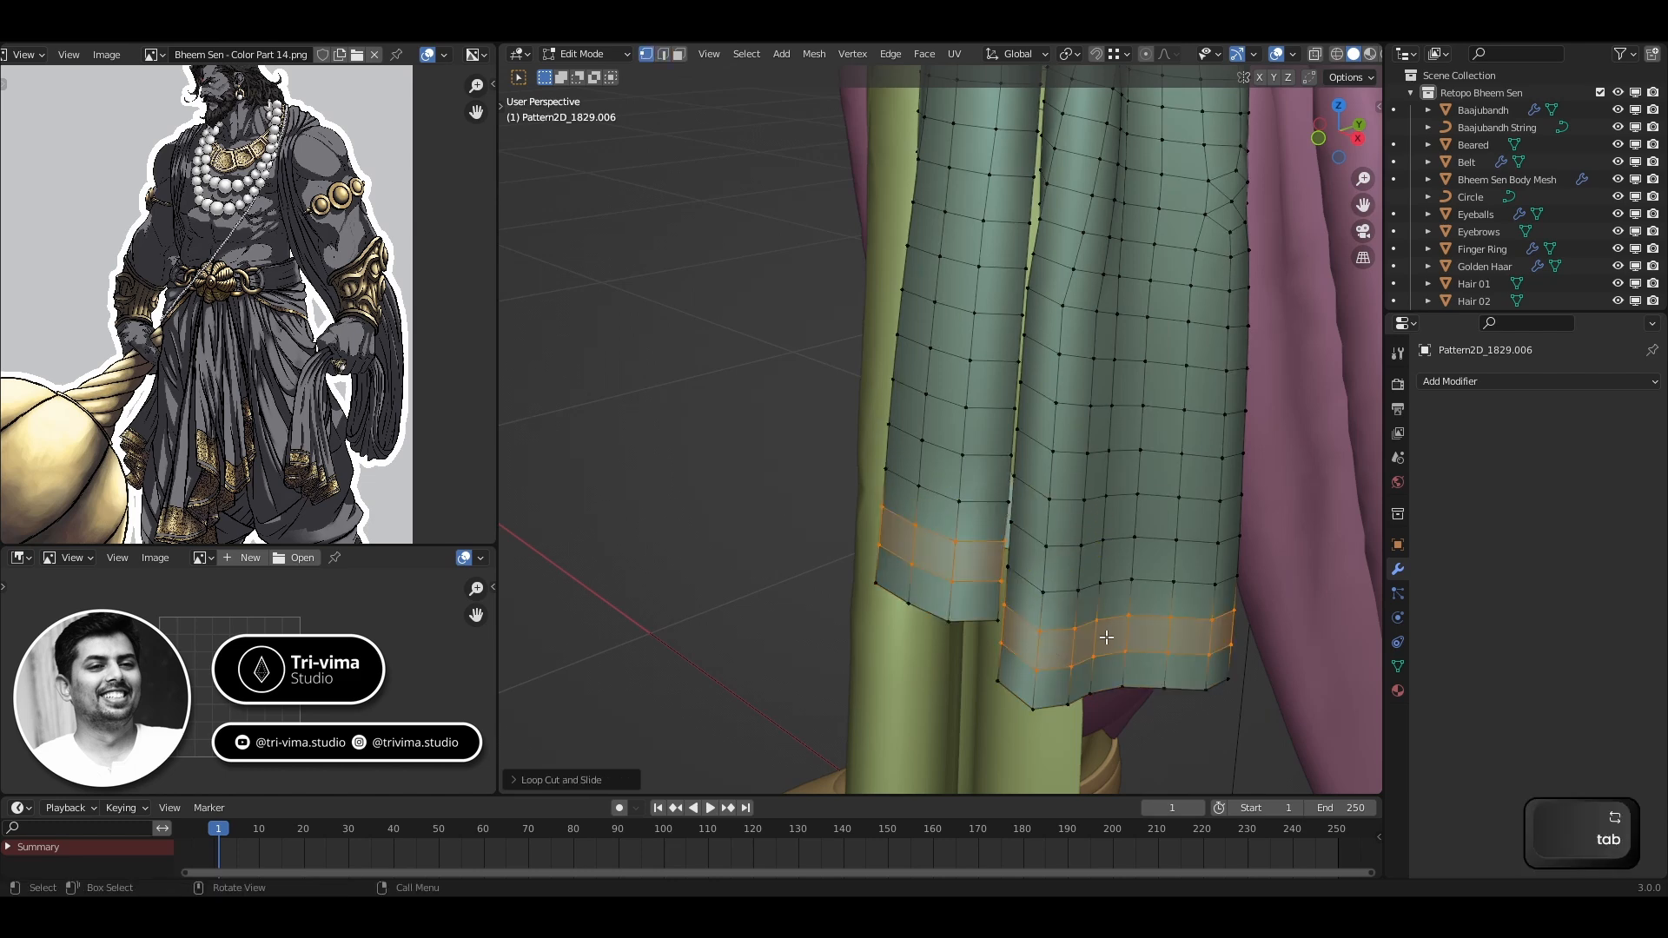
# Reshape the lower end and hem of the teal strip in Sculpt Mode with the Elastic Deform brush
pyautogui.scroll(-3, 1078, 556)
pyautogui.moveTo(1059, 488)
pyautogui.mouseDown(button='middle')
pyautogui.moveTo(1120, 368)
pyautogui.moveTo(1012, 355)
pyautogui.moveTo(1065, 409)
pyautogui.moveTo(972, 364)
pyautogui.moveTo(1095, 392)
pyautogui.mouseUp(button='middle')
pyautogui.click(1077, 372)
pyautogui.click(1012, 357)
pyautogui.hotkey('ctrl', 'Tab')
pyautogui.hotkey('ctrl', 'Tab')
pyautogui.click(988, 412)
pyautogui.hotkey('ctrl', 'Tab')
pyautogui.hotkey('ctrl', 'Tab')
pyautogui.click(999, 386)
pyautogui.hotkey('ctrl', 'Tab')
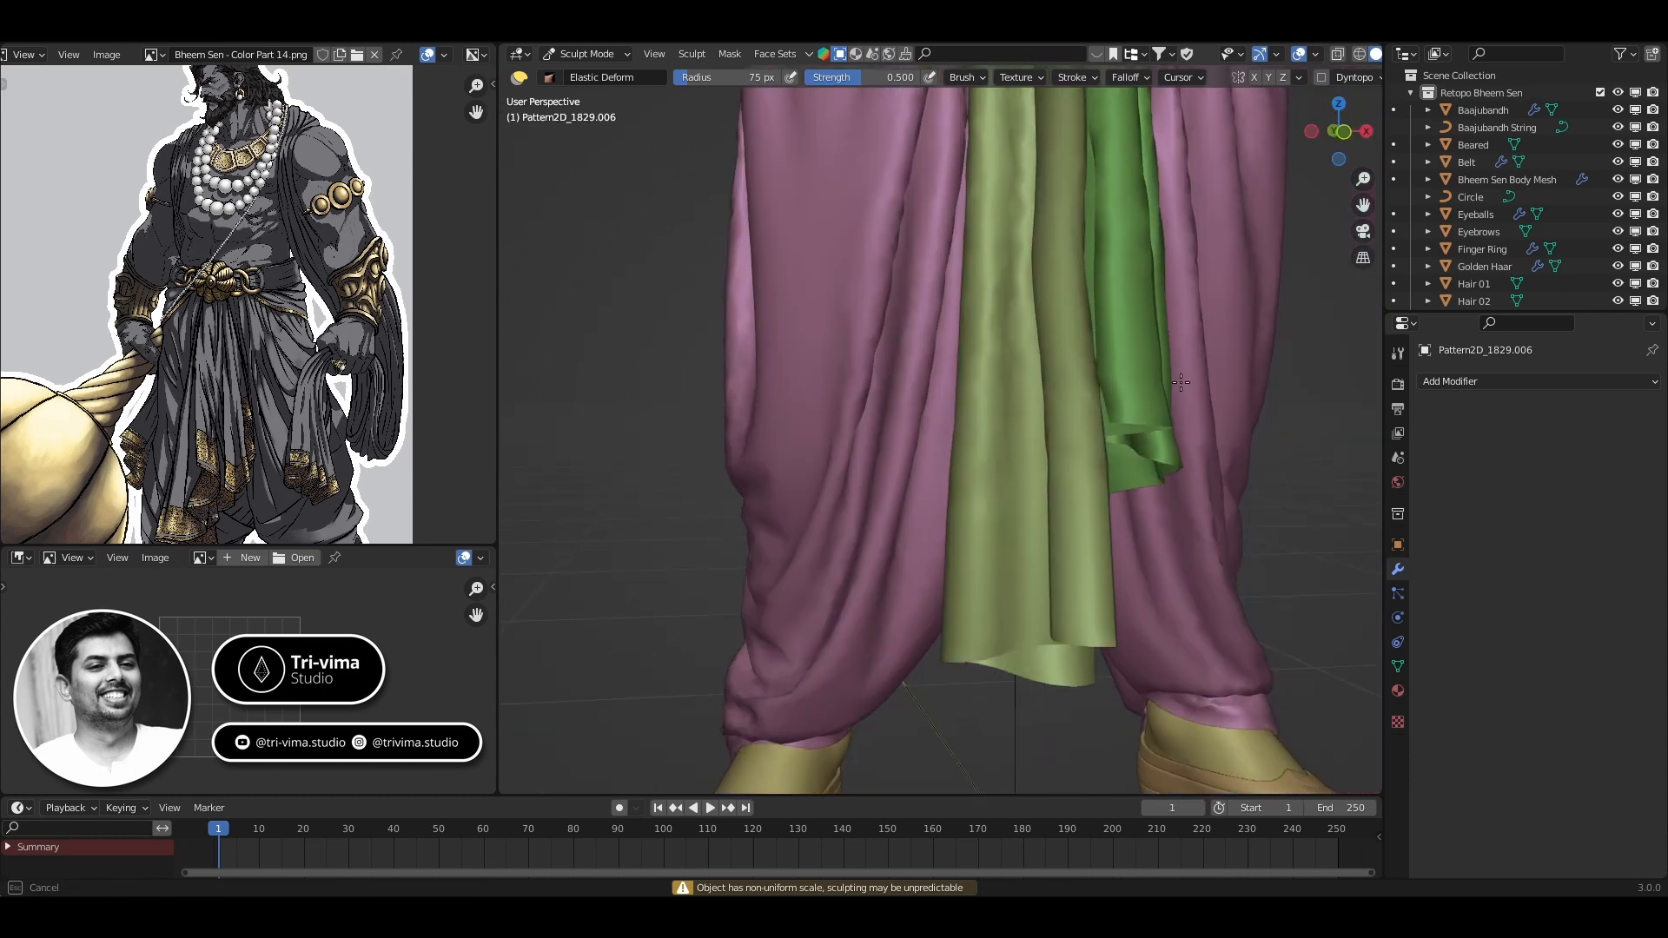
pyautogui.moveTo(1129, 397); pyautogui.dragTo(1096, 377)
pyautogui.moveTo(1094, 375); pyautogui.dragTo(1051, 260, button='middle')
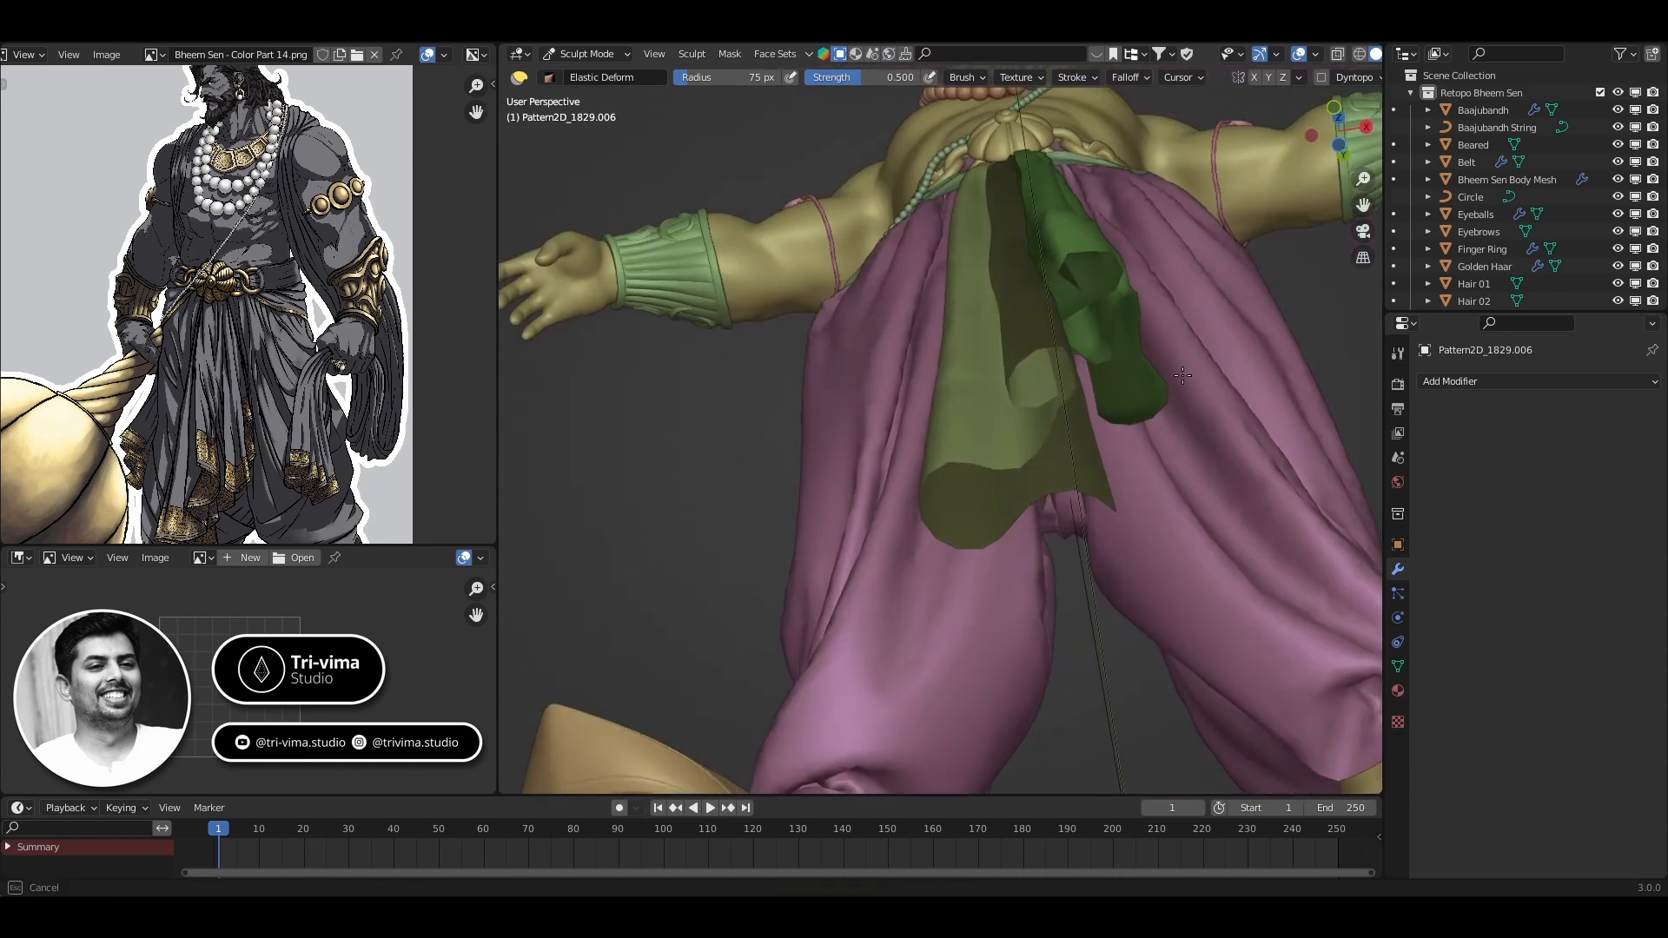
pyautogui.moveTo(1182, 374); pyautogui.dragTo(759, 372, button='middle')
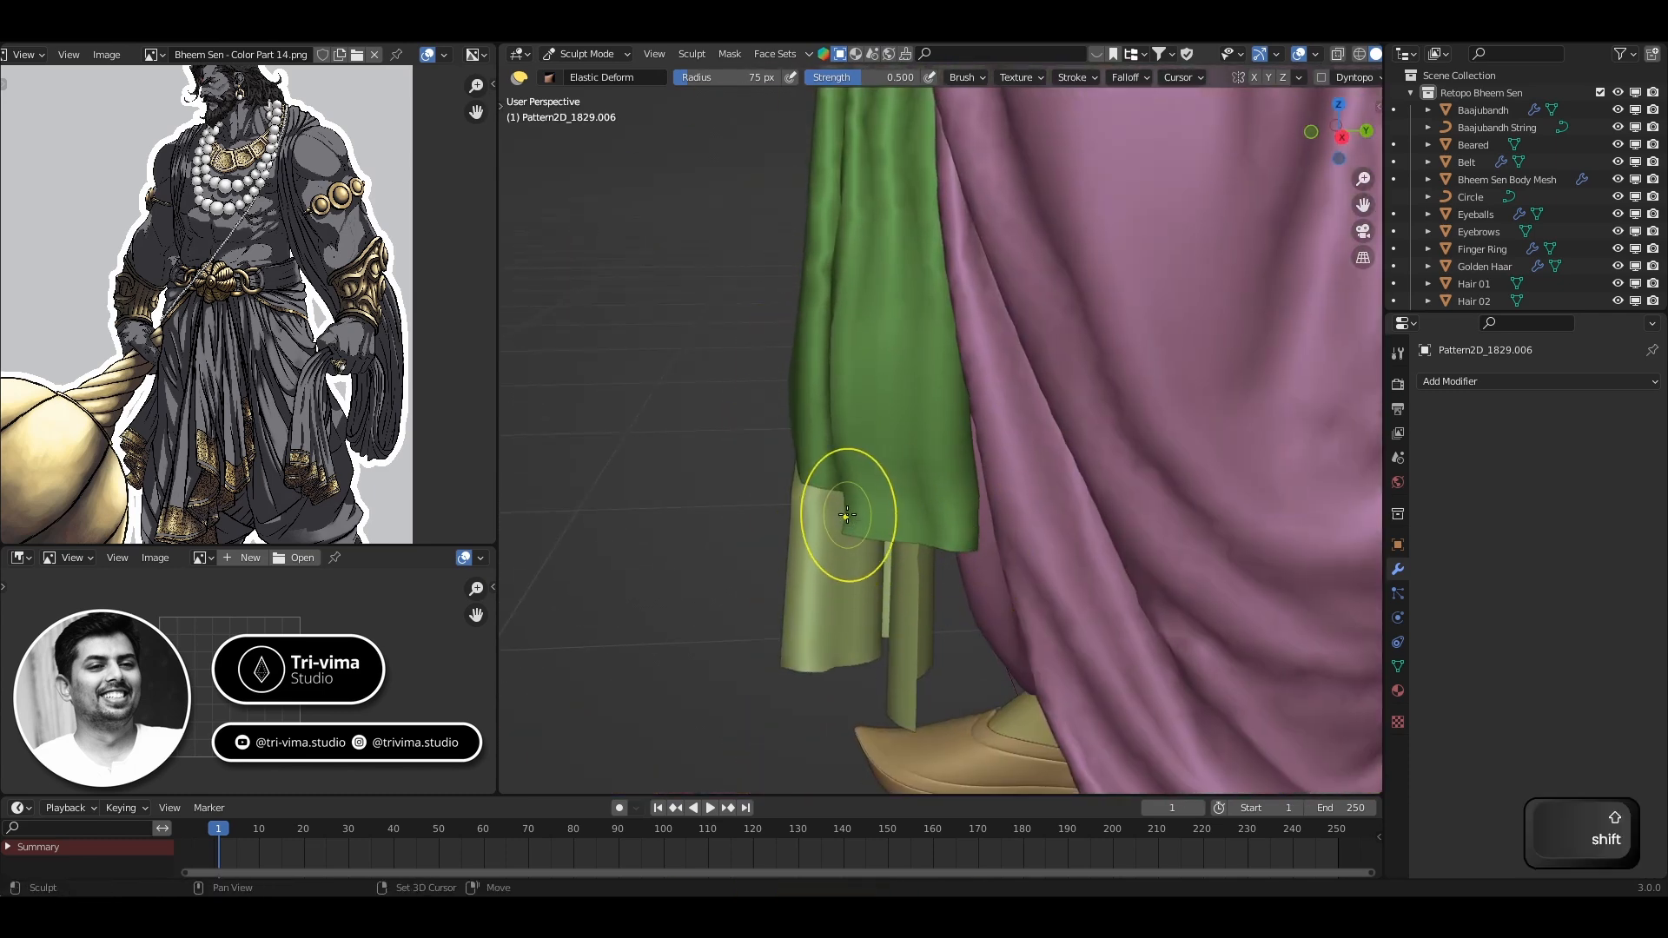
pyautogui.moveTo(859, 511); pyautogui.dragTo(598, 491, button='middle')
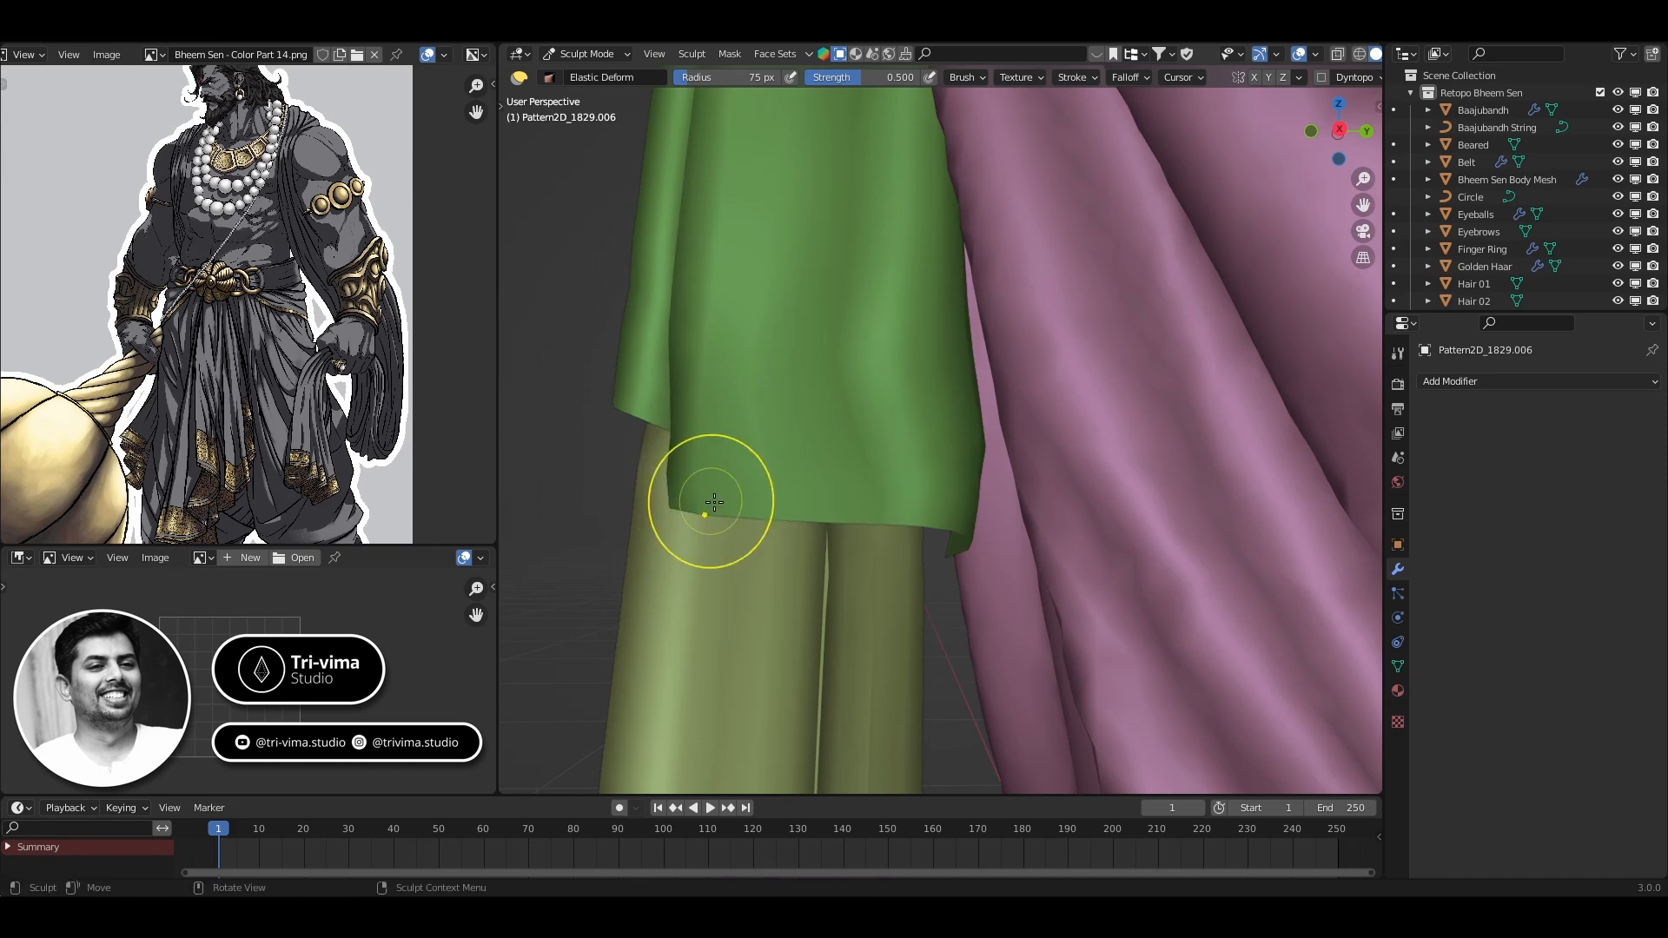
# Hide the olive strip in Object Mode and return the teal strip to Sculpt Mode
pyautogui.scroll(-4, 1010, 540)
pyautogui.hotkey('ctrl', 'Tab')
pyautogui.moveTo(893, 402)
pyautogui.mouseDown(button='middle')
pyautogui.moveTo(792, 551)
pyautogui.moveTo(971, 429)
pyautogui.moveTo(1113, 261)
pyautogui.moveTo(808, 300)
pyautogui.mouseUp(button='middle')
pyautogui.scroll(5, 971, 429)
pyautogui.click(1113, 260)
pyautogui.hotkey('ctrl', 'Tab')
pyautogui.click(1113, 264)
pyautogui.hotkey('ctrl', 'Tab')
pyautogui.click(1109, 363)
pyautogui.moveTo(807, 300)
pyautogui.keyDown('shift'); pyautogui.mouseDown(button='middle')
pyautogui.moveTo(1055, 554)
pyautogui.moveTo(1216, 487)
pyautogui.moveTo(830, 458)
pyautogui.mouseUp(button='middle'); pyautogui.keyUp('shift')
pyautogui.hotkey('ctrl', 'Tab')
pyautogui.click(1119, 457)
pyautogui.press('h')
pyautogui.click(1294, 452)
pyautogui.hotkey('ctrl', 'Tab')
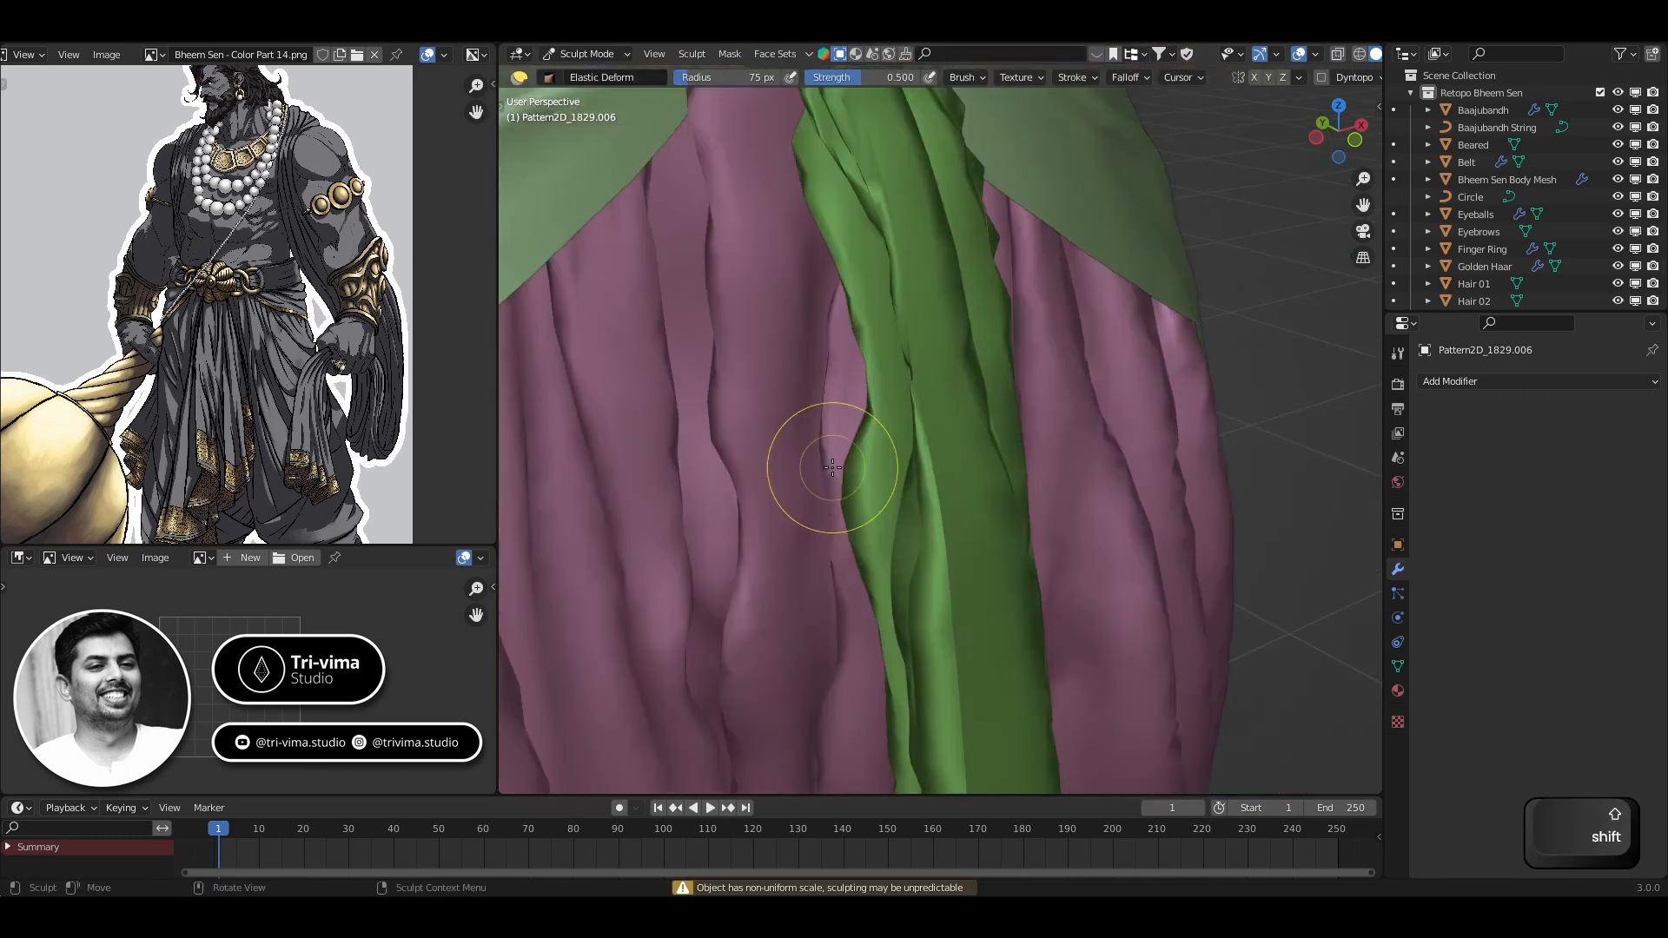
# Pull the teal strip's upper folds into place beneath the belt buckle with Elastic Deform, finishing in Object Mode
pyautogui.moveTo(894, 341); pyautogui.dragTo(867, 336)
pyautogui.keyDown('shift'); pyautogui.moveTo(927, 132); pyautogui.dragTo(838, 305, button='middle'); pyautogui.keyUp('shift')
pyautogui.keyDown('shift'); pyautogui.moveTo(843, 549); pyautogui.dragTo(840, 545, button='middle'); pyautogui.keyUp('shift')
pyautogui.doubleClick(730, 77)
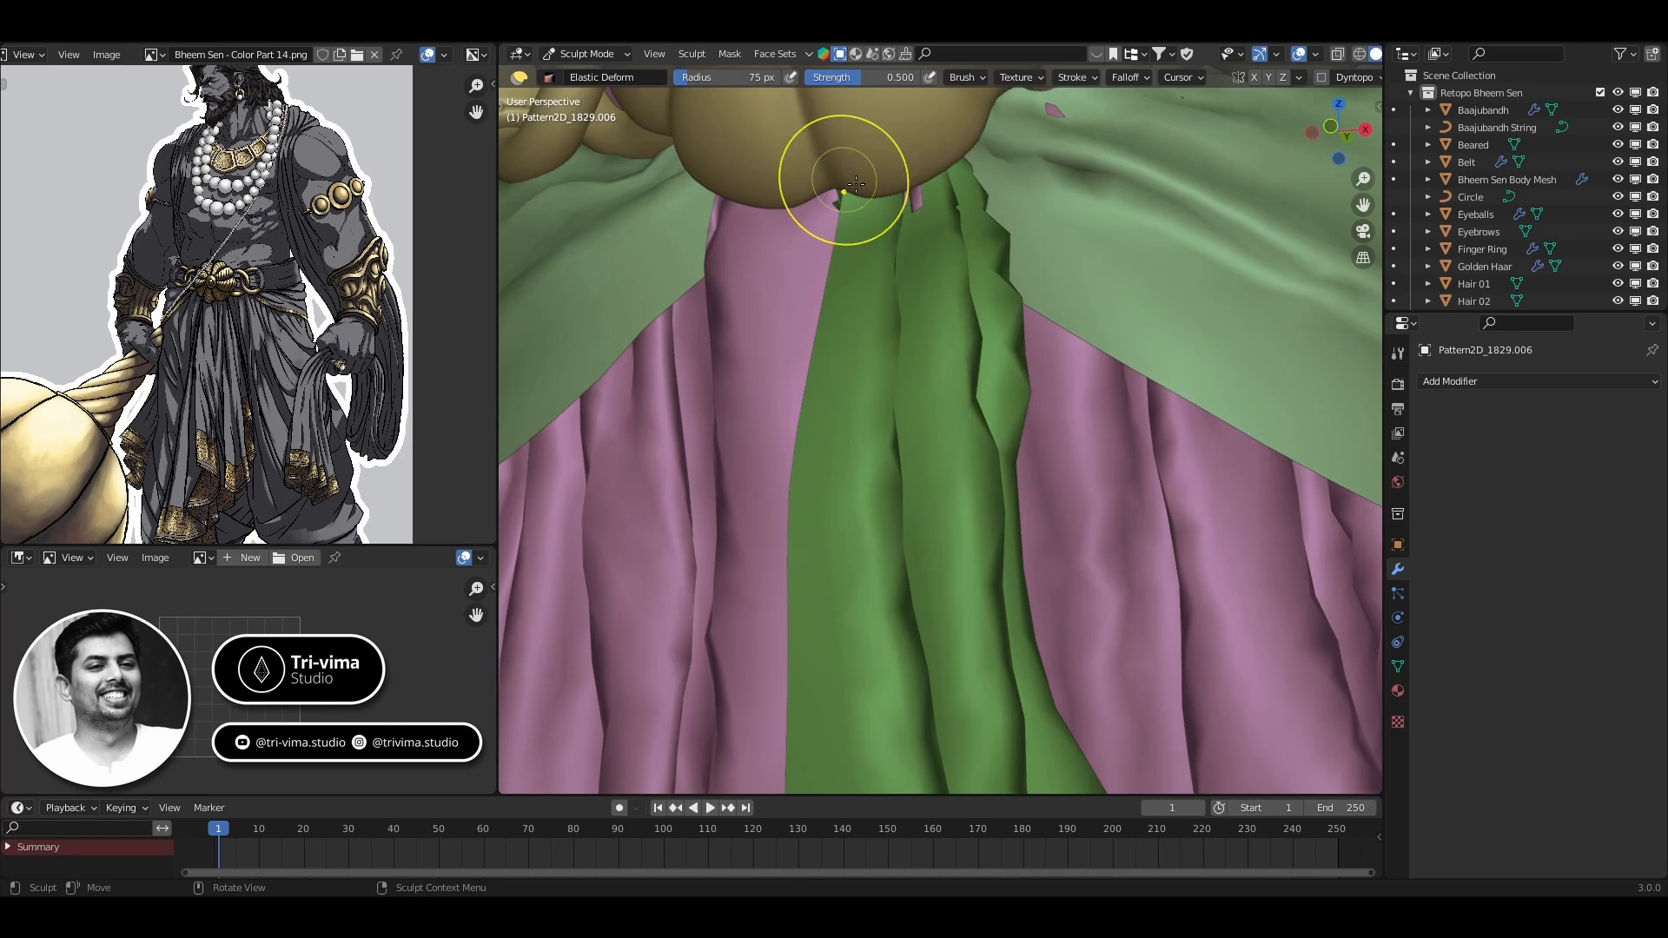
pyautogui.hotkey('ctrl', 'Tab')
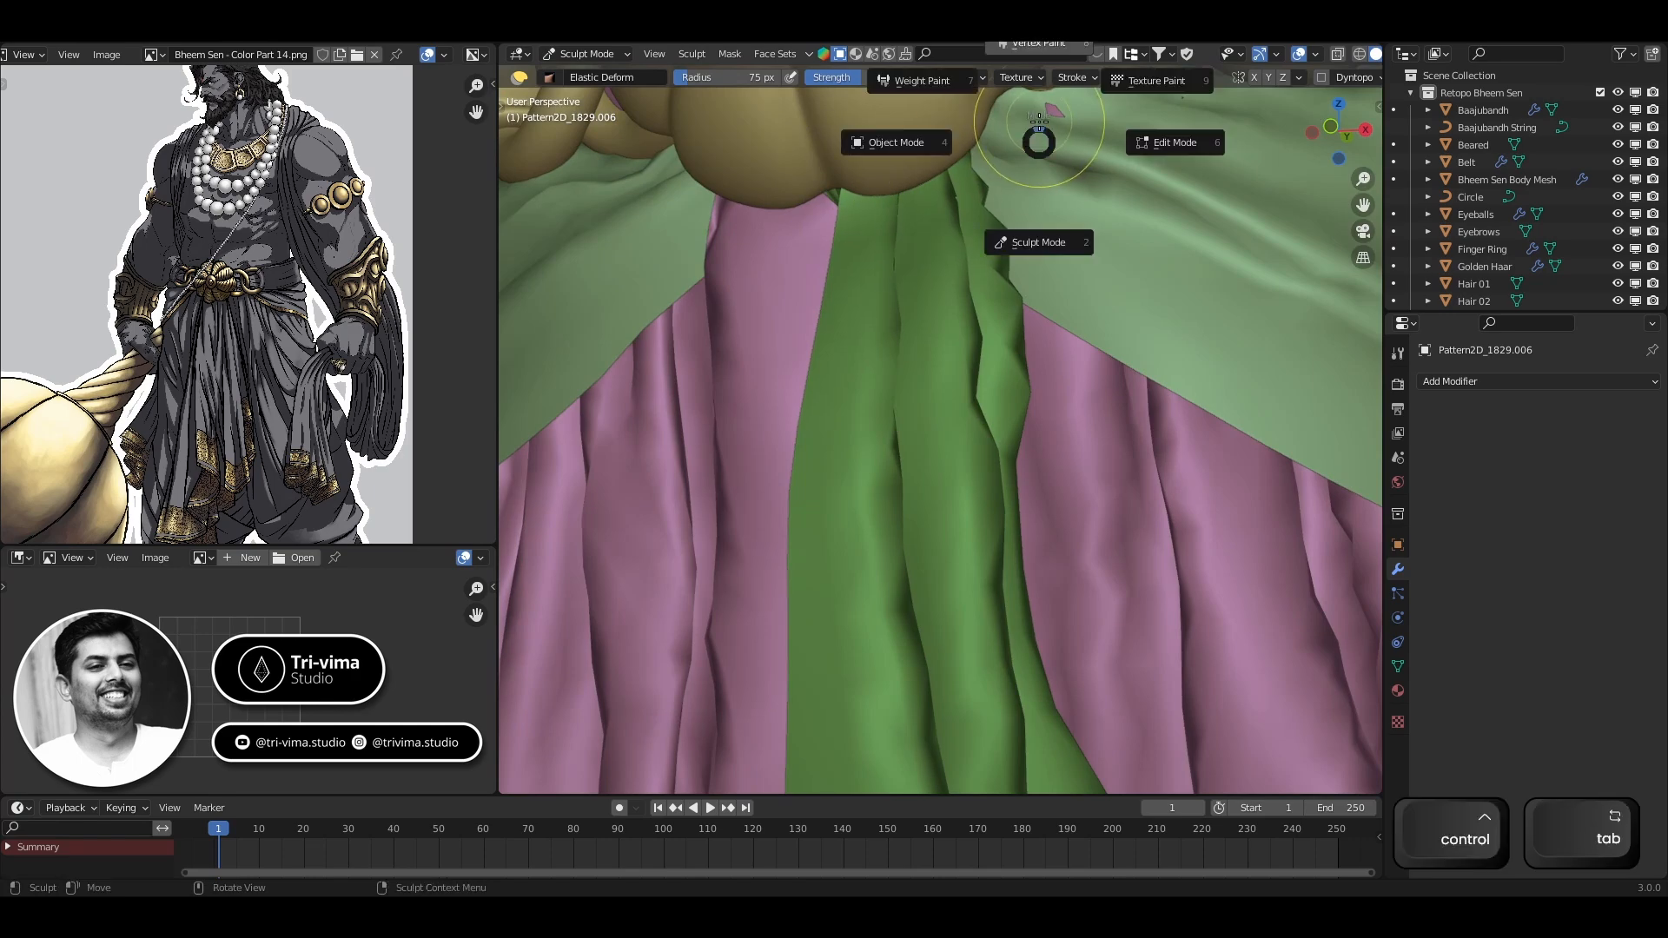
pyautogui.hotkey('ctrl', 'Tab')
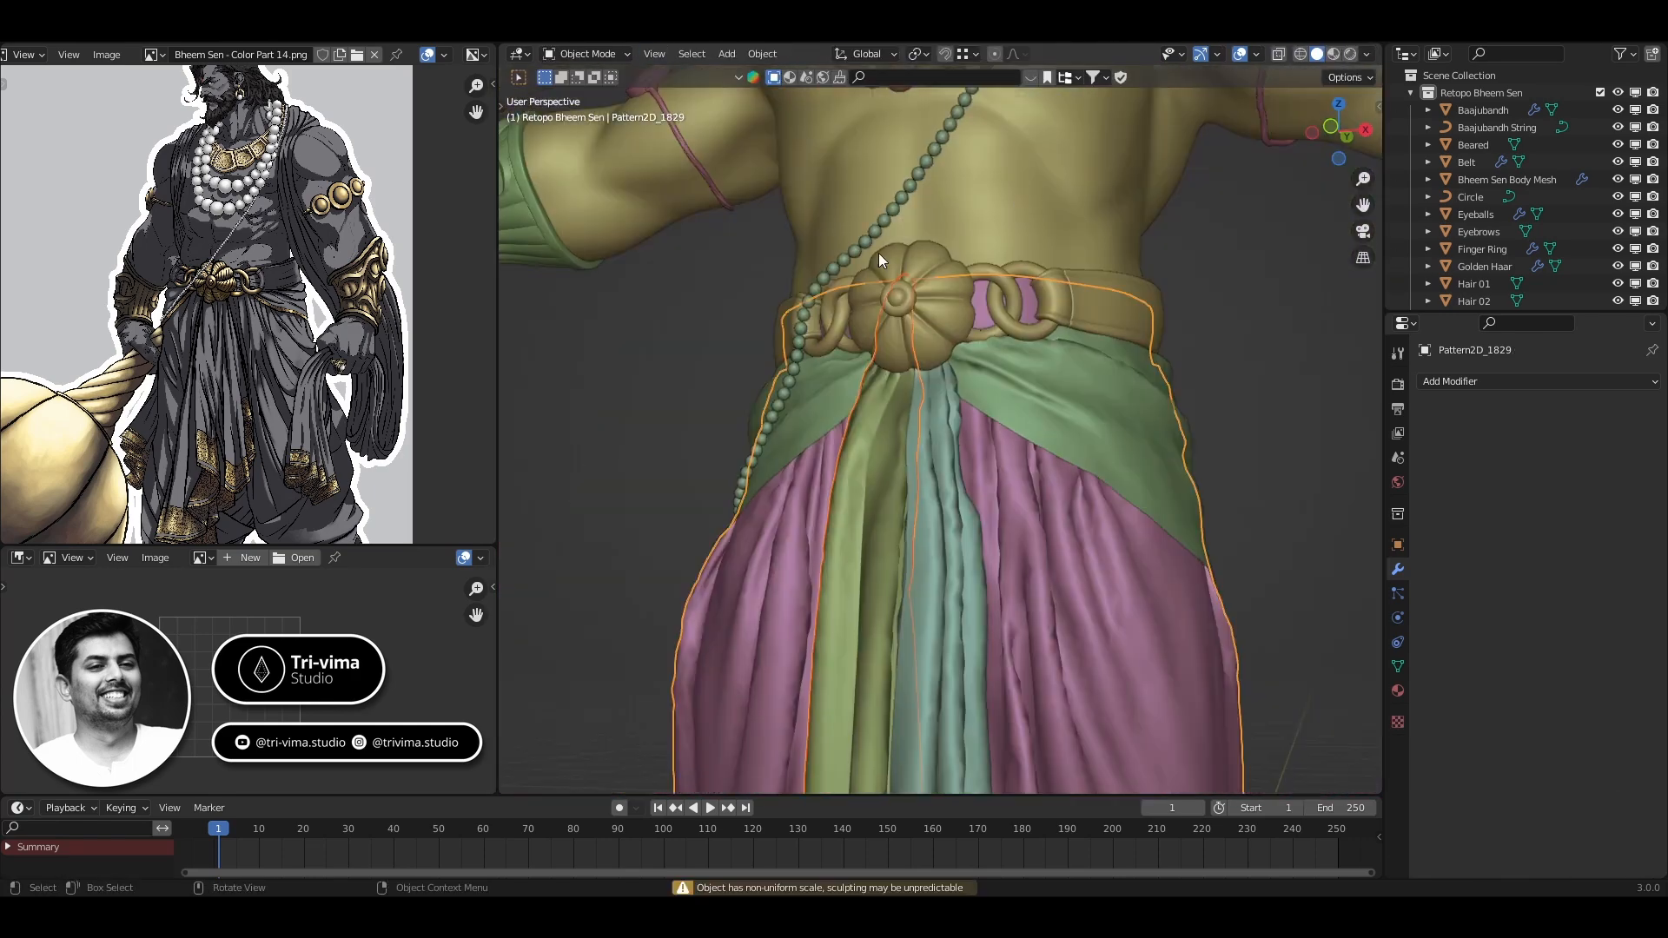
# Pull the teal strip's upper side folds into shape with Elastic Deform and return to Object Mode
pyautogui.scroll(5, 878, 253)
pyautogui.moveTo(1012, 502); pyautogui.dragTo(999, 566)
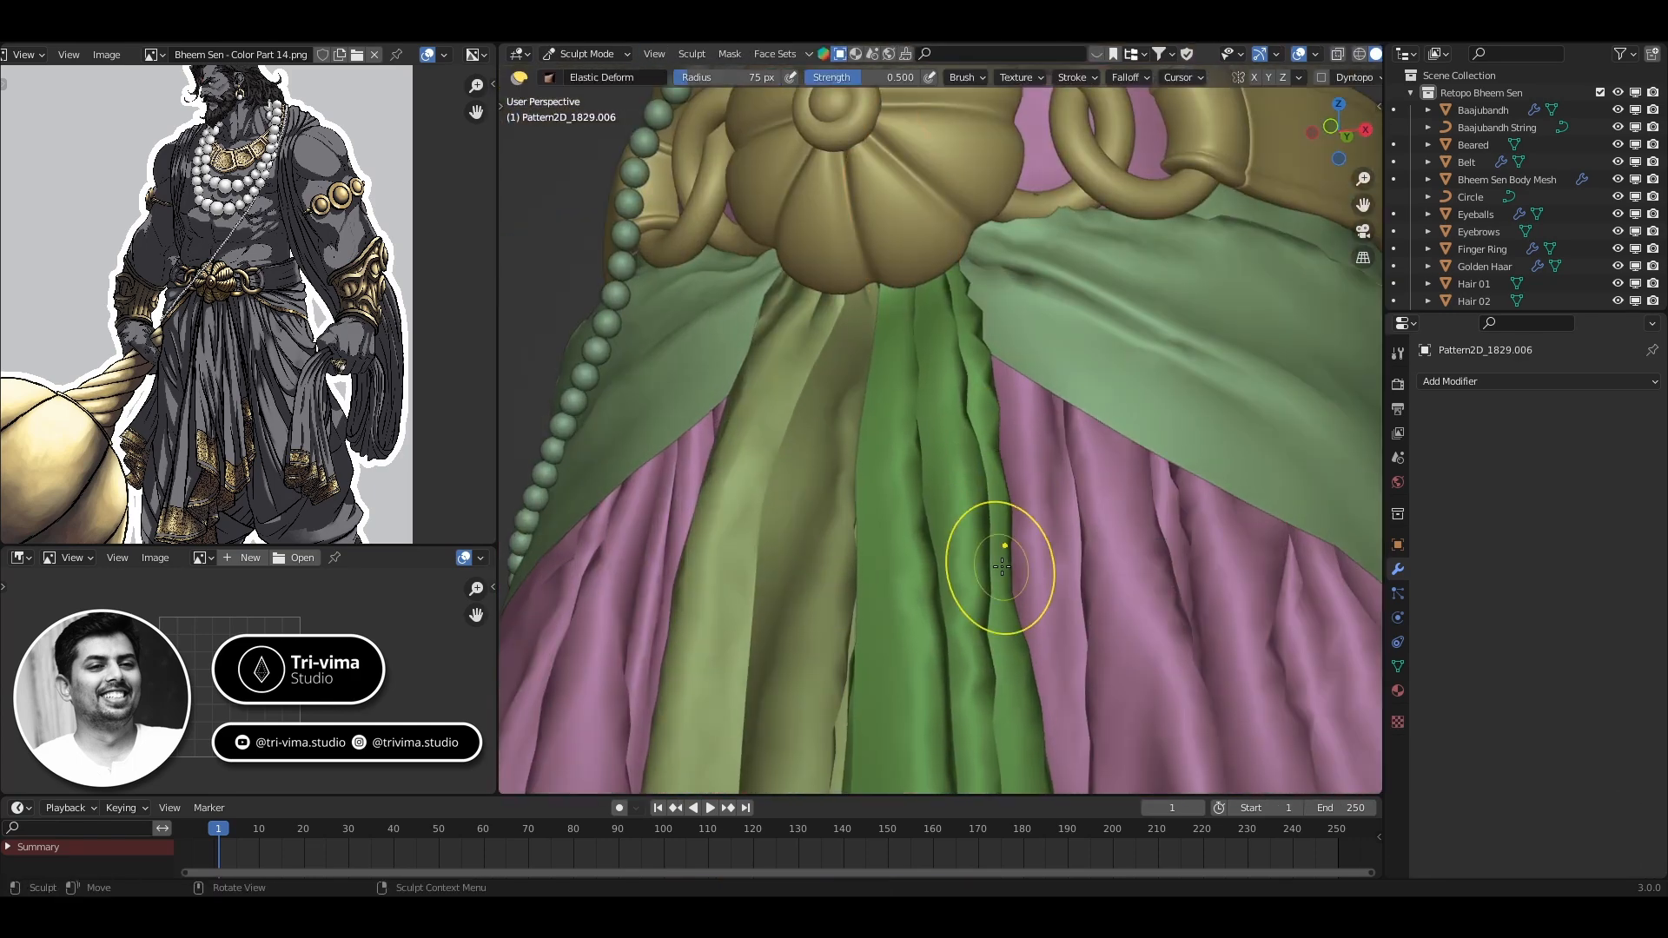
pyautogui.moveTo(999, 566)
pyautogui.mouseDown(button='middle')
pyautogui.moveTo(834, 521)
pyautogui.moveTo(628, 561)
pyautogui.mouseUp(button='middle')
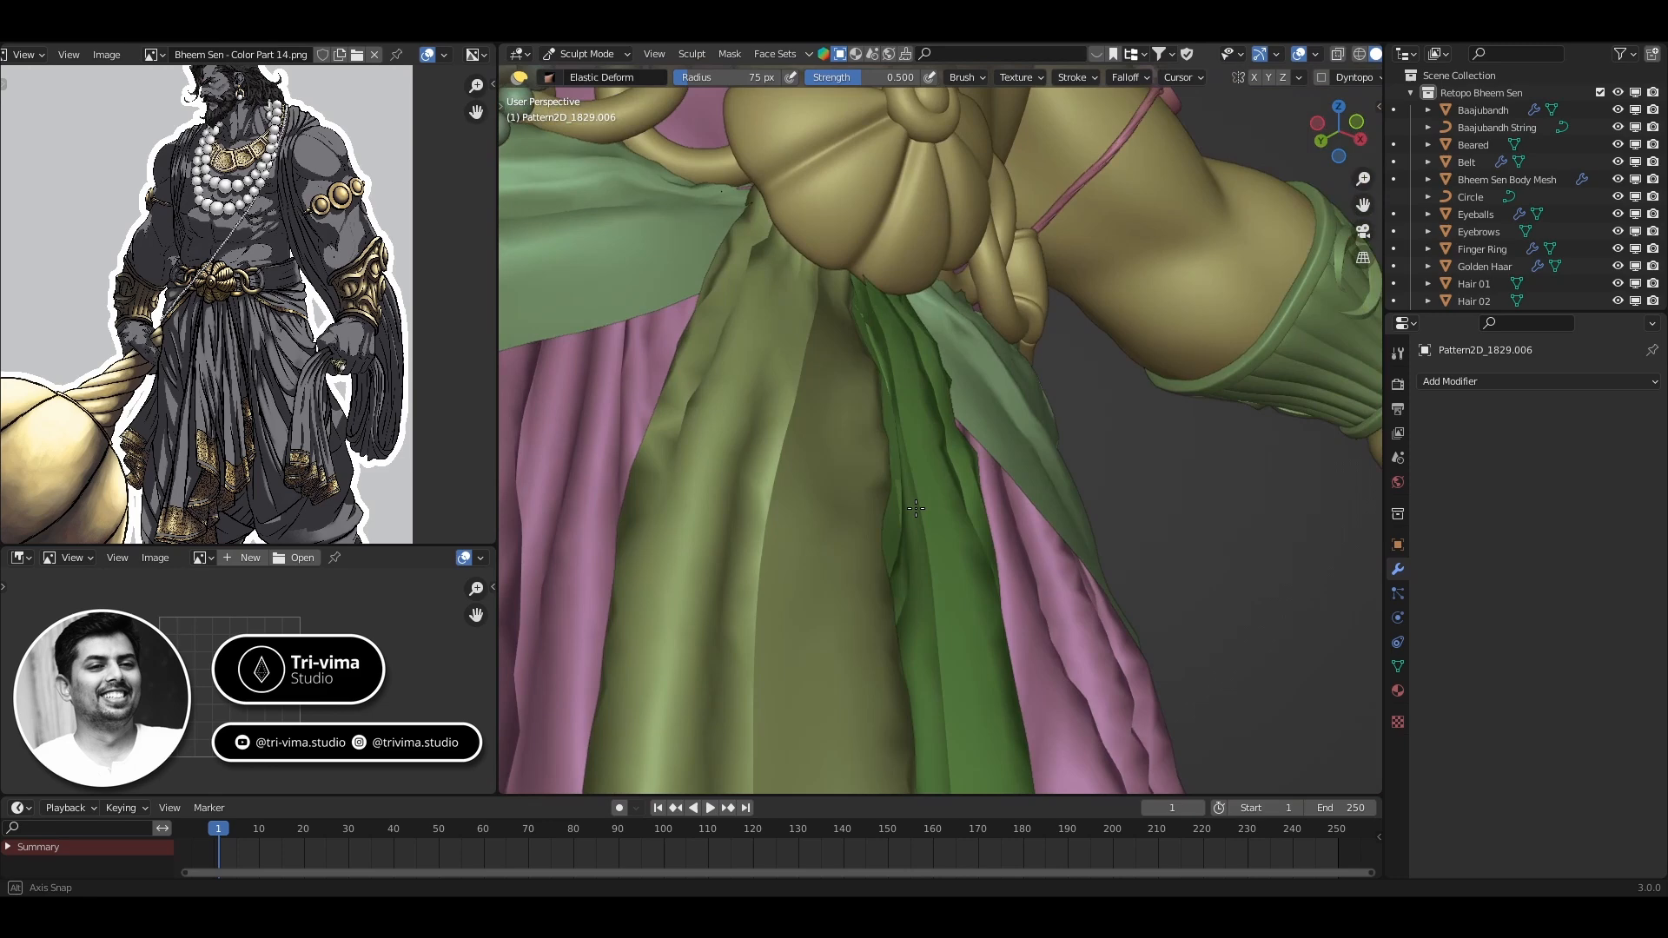
pyautogui.hotkey('ctrl', 'Tab')
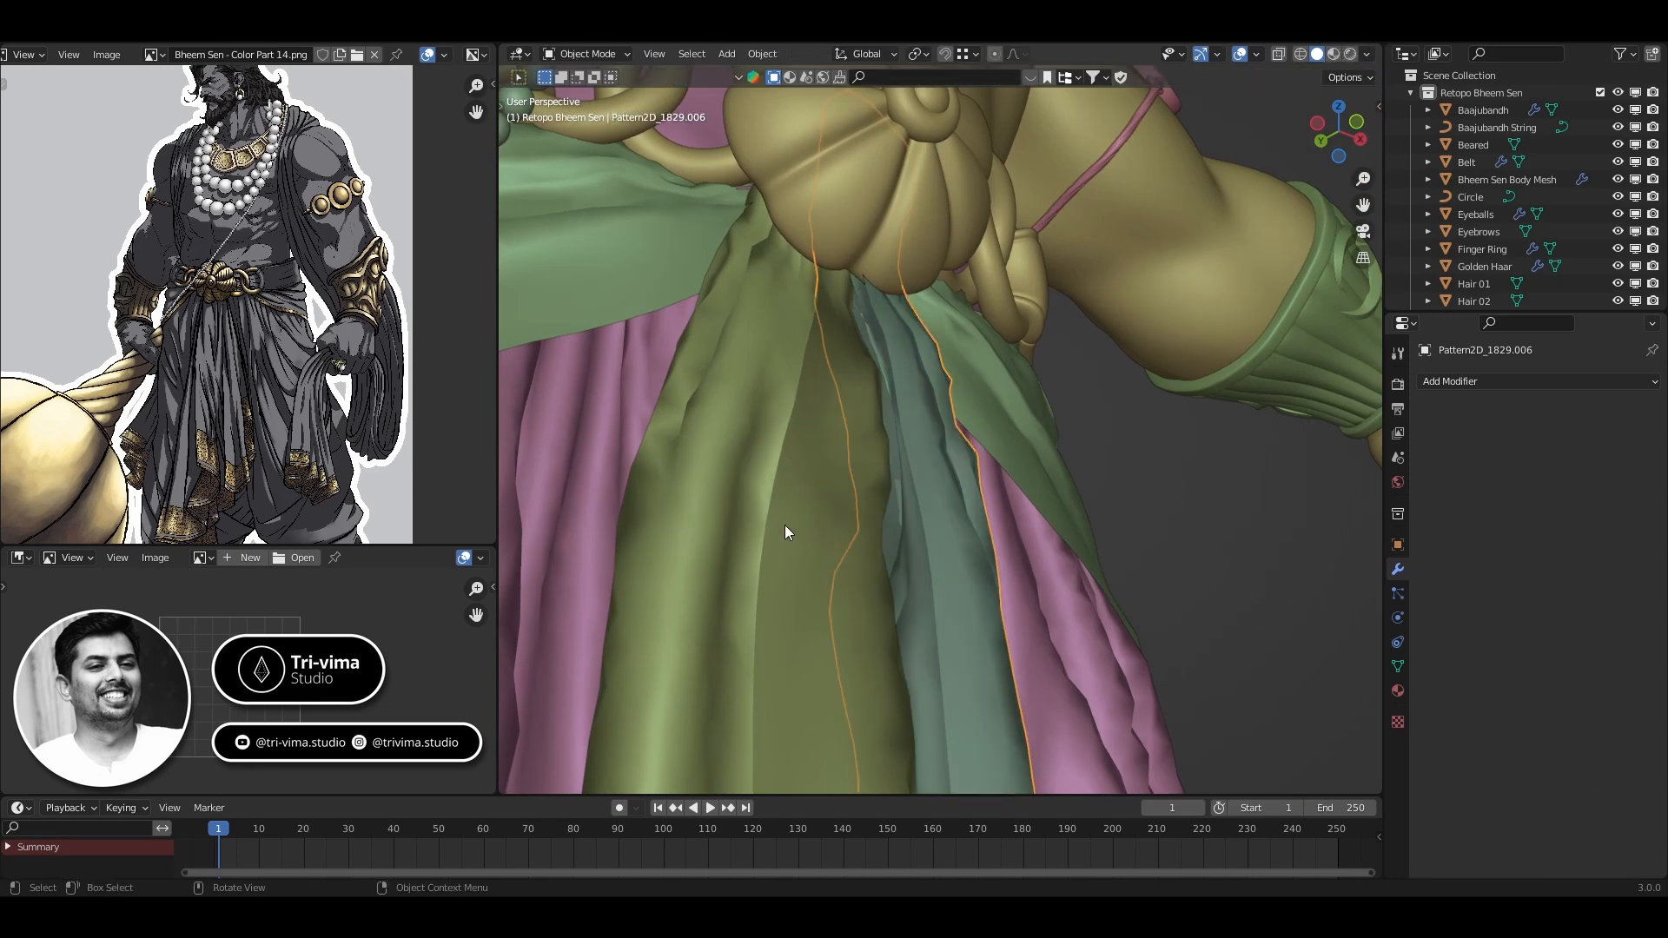
# Show the sculpting tools in Sculpt Mode and thicken the teal strip's upper folds with the Inflate brush
pyautogui.press('KP_Decimal')
pyautogui.press('t')
pyautogui.hotkey('ctrl', 'Tab')
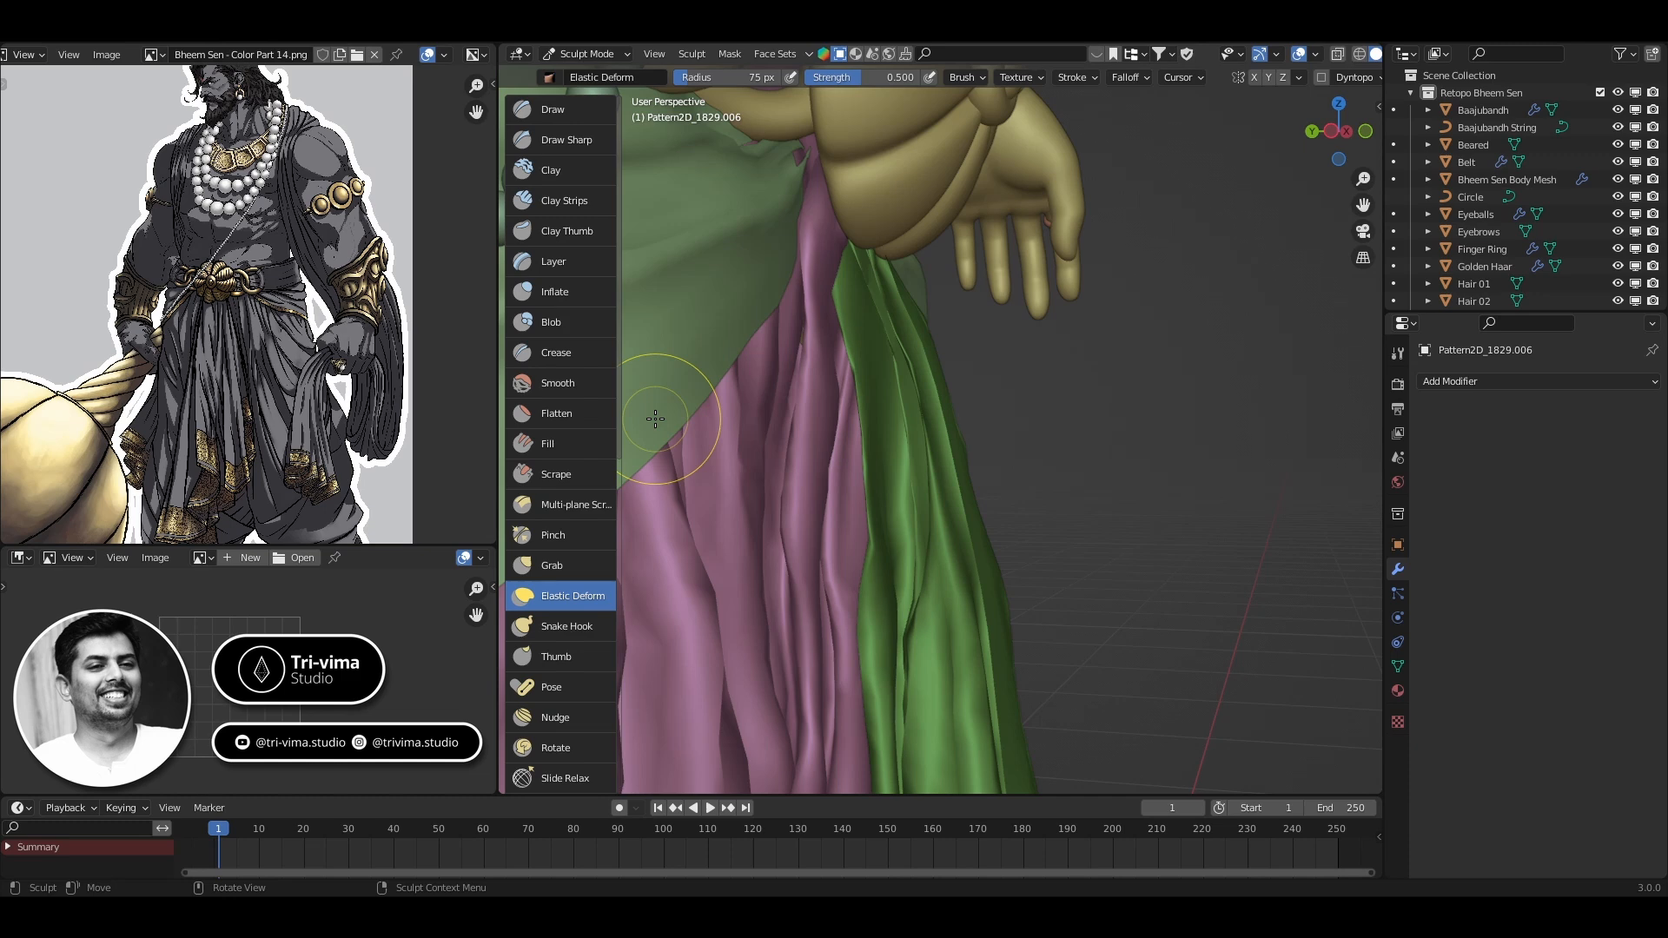
pyautogui.moveTo(655, 419)
pyautogui.mouseDown(button='middle')
pyautogui.moveTo(826, 383)
pyautogui.moveTo(829, 360)
pyautogui.moveTo(917, 396)
pyautogui.mouseUp(button='middle')
pyautogui.hotkey('ctrl', 'Tab')
pyautogui.hotkey('ctrl', 'Tab')
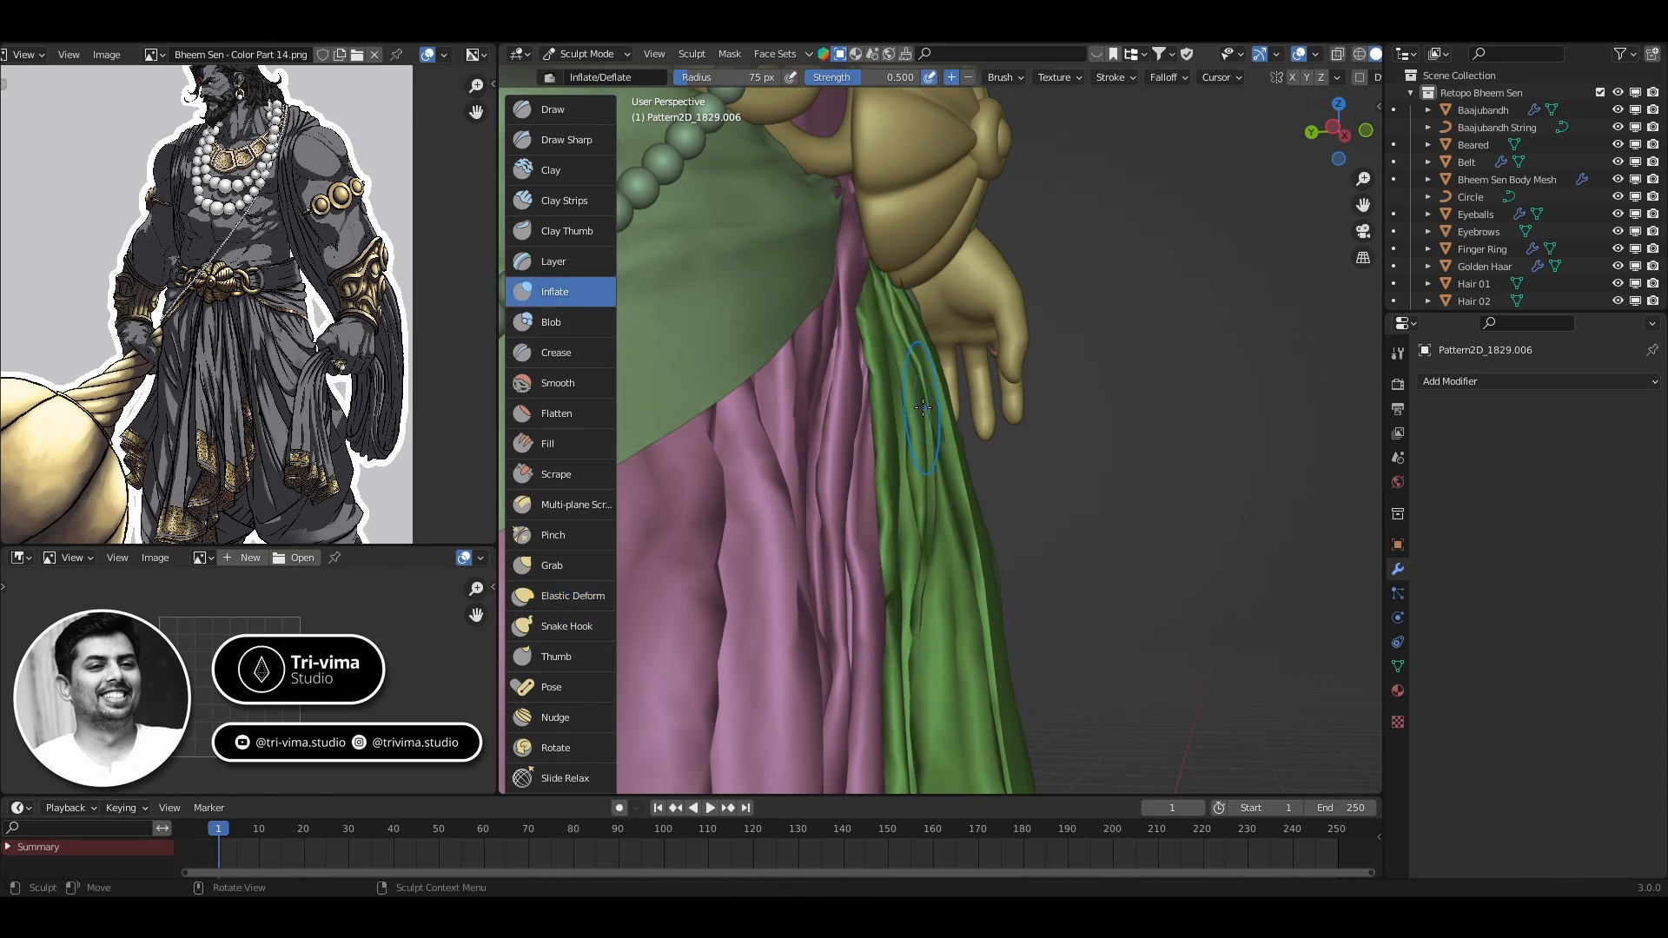
pyautogui.moveTo(927, 473)
pyautogui.mouseDown(button='middle')
pyautogui.moveTo(808, 483)
pyautogui.moveTo(782, 560)
pyautogui.mouseUp(button='middle')
pyautogui.scroll(-6, 936, 588)
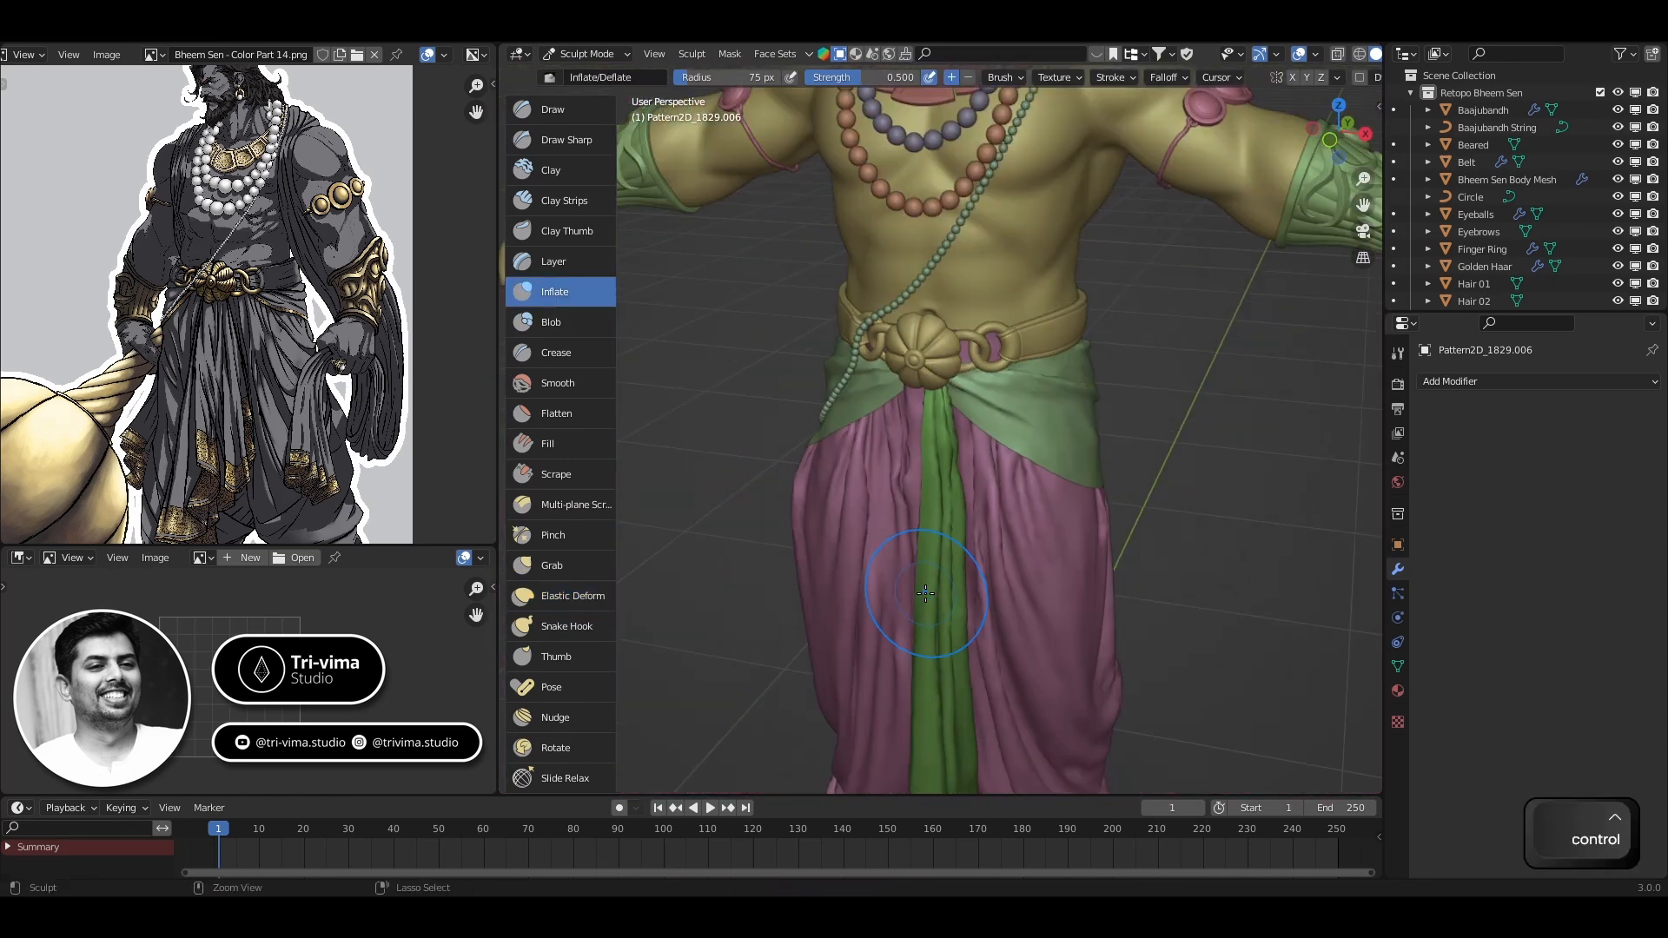
# Return to Object Mode, unhide the olive strip, hide the teal strip and select the olive one
pyautogui.hotkey('ctrl', 'Tab')
pyautogui.hotkey('alt', 'h')
pyautogui.click(944, 597)
pyautogui.press('x')
pyautogui.press('h')
pyautogui.click(906, 549)
pyautogui.hotkey('ctrl', 'Tab')
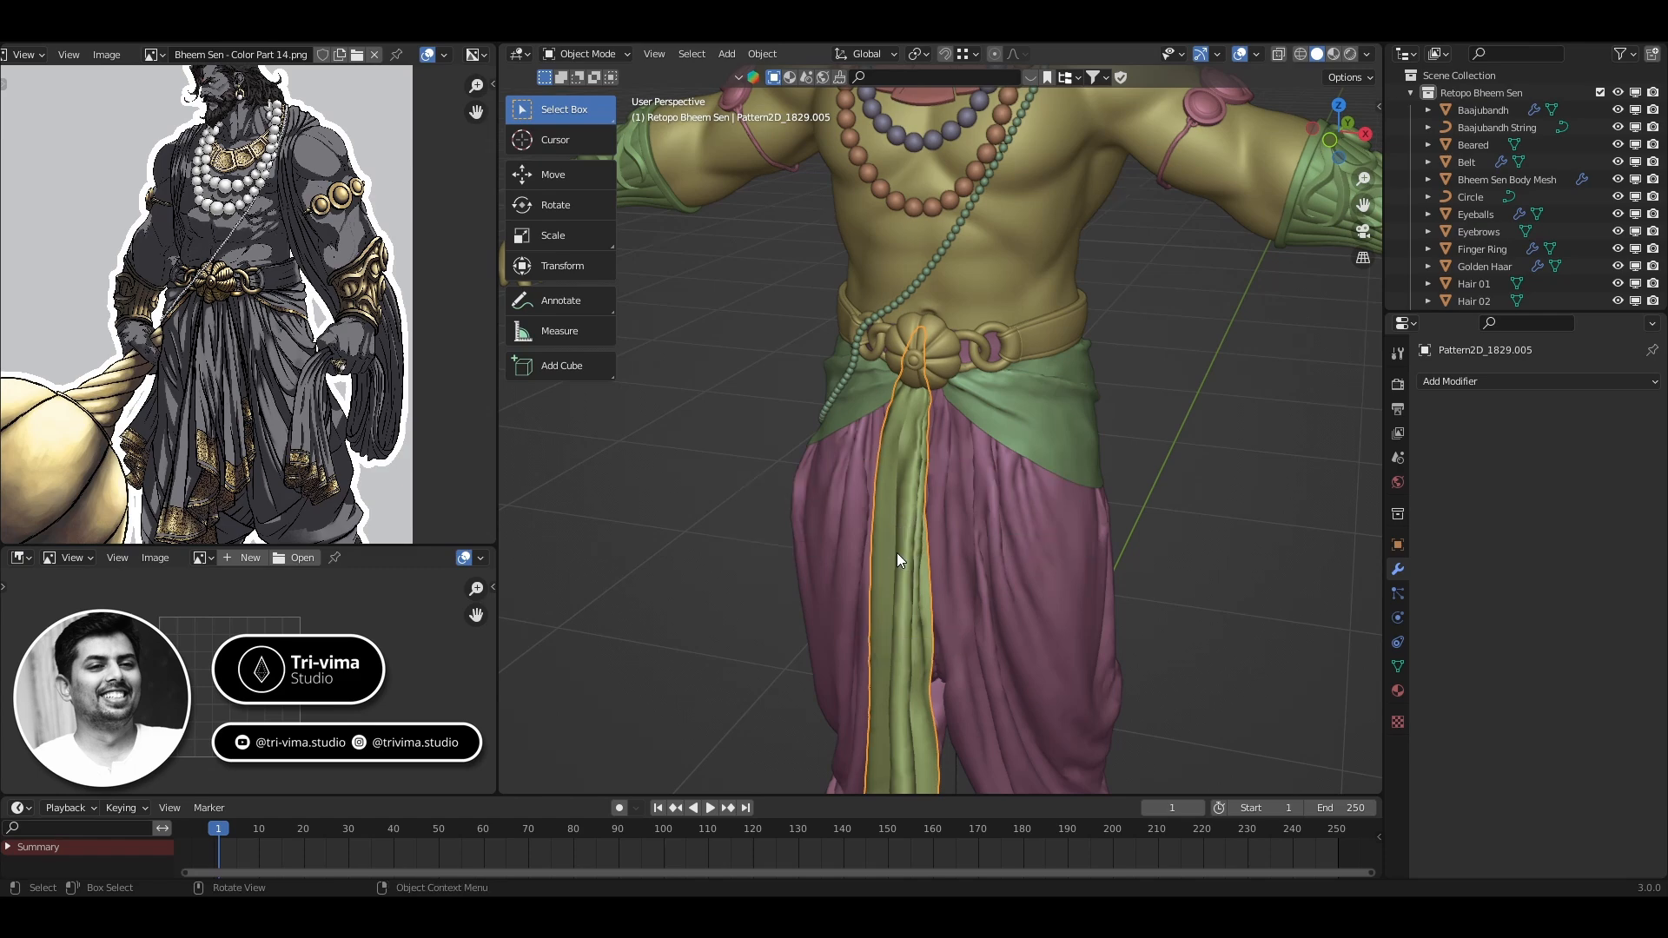
# Duplicate the olive strip along X, scale the copy down and raise it about 0.13 m along Z
pyautogui.hotkey('shift', 'd')
pyautogui.press('x')
pyautogui.click(914, 560)
pyautogui.moveTo(915, 560); pyautogui.dragTo(1002, 546, button='middle')
pyautogui.press('s')
pyautogui.click(988, 584)
pyautogui.press('g')
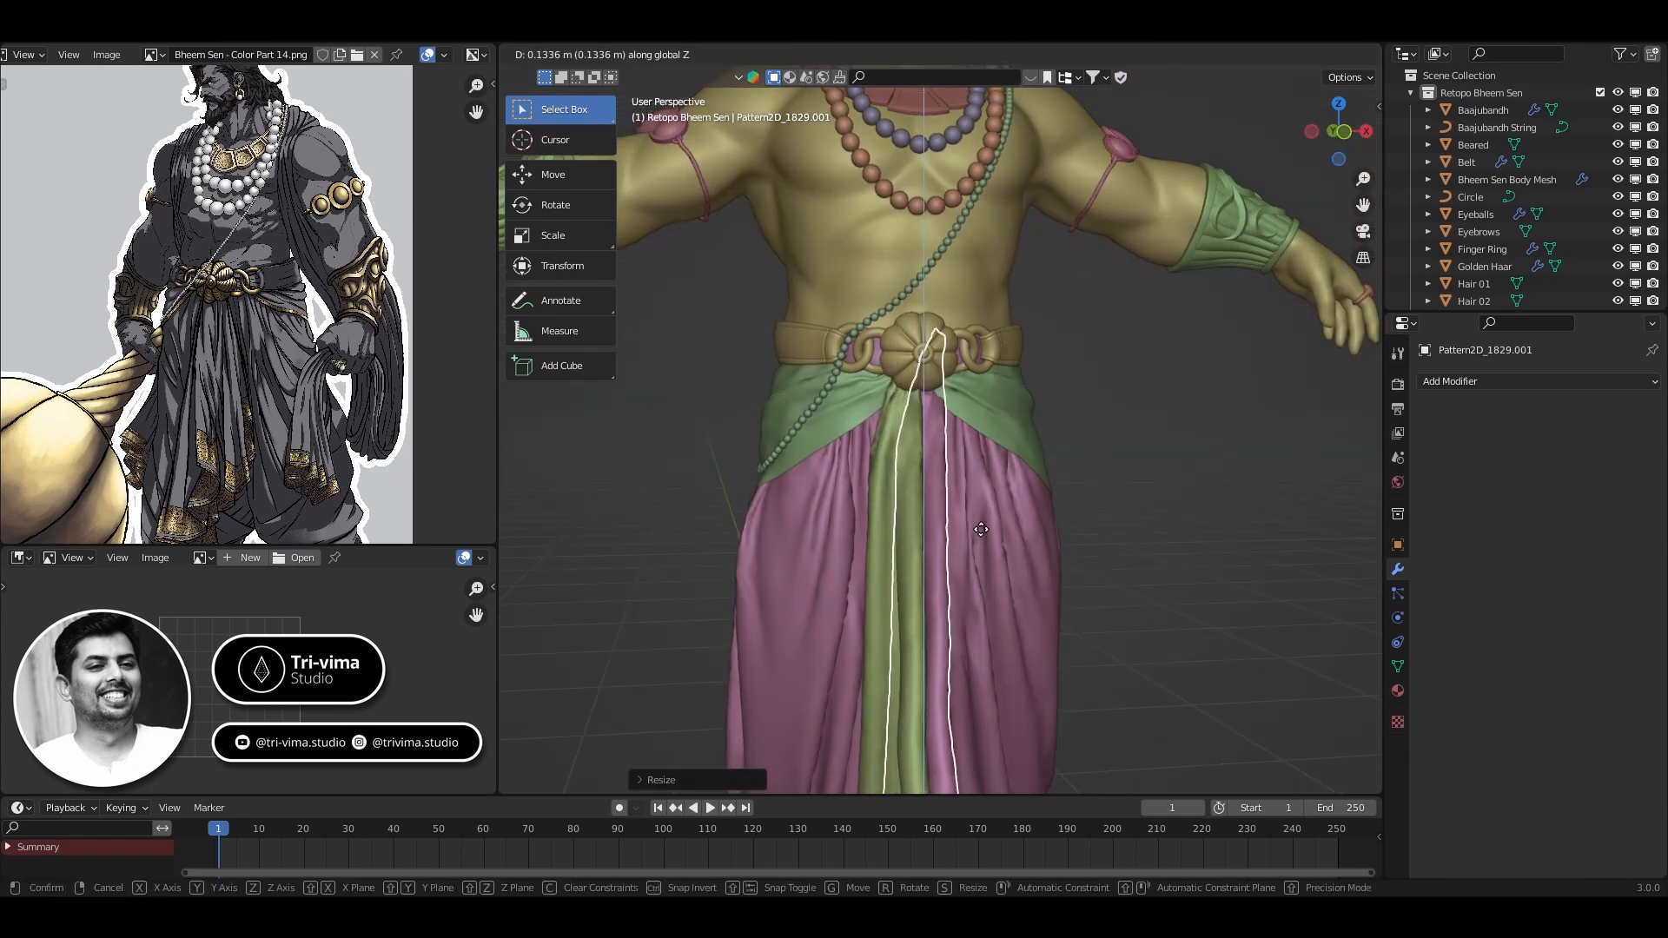
pyautogui.click(980, 529)
# Raise the copied strip about 0.19 m more along Z and shift it along Y to fit behind the belt buckle
pyautogui.scroll(-5, 888, 530)
pyautogui.press('g')
pyautogui.press('z')
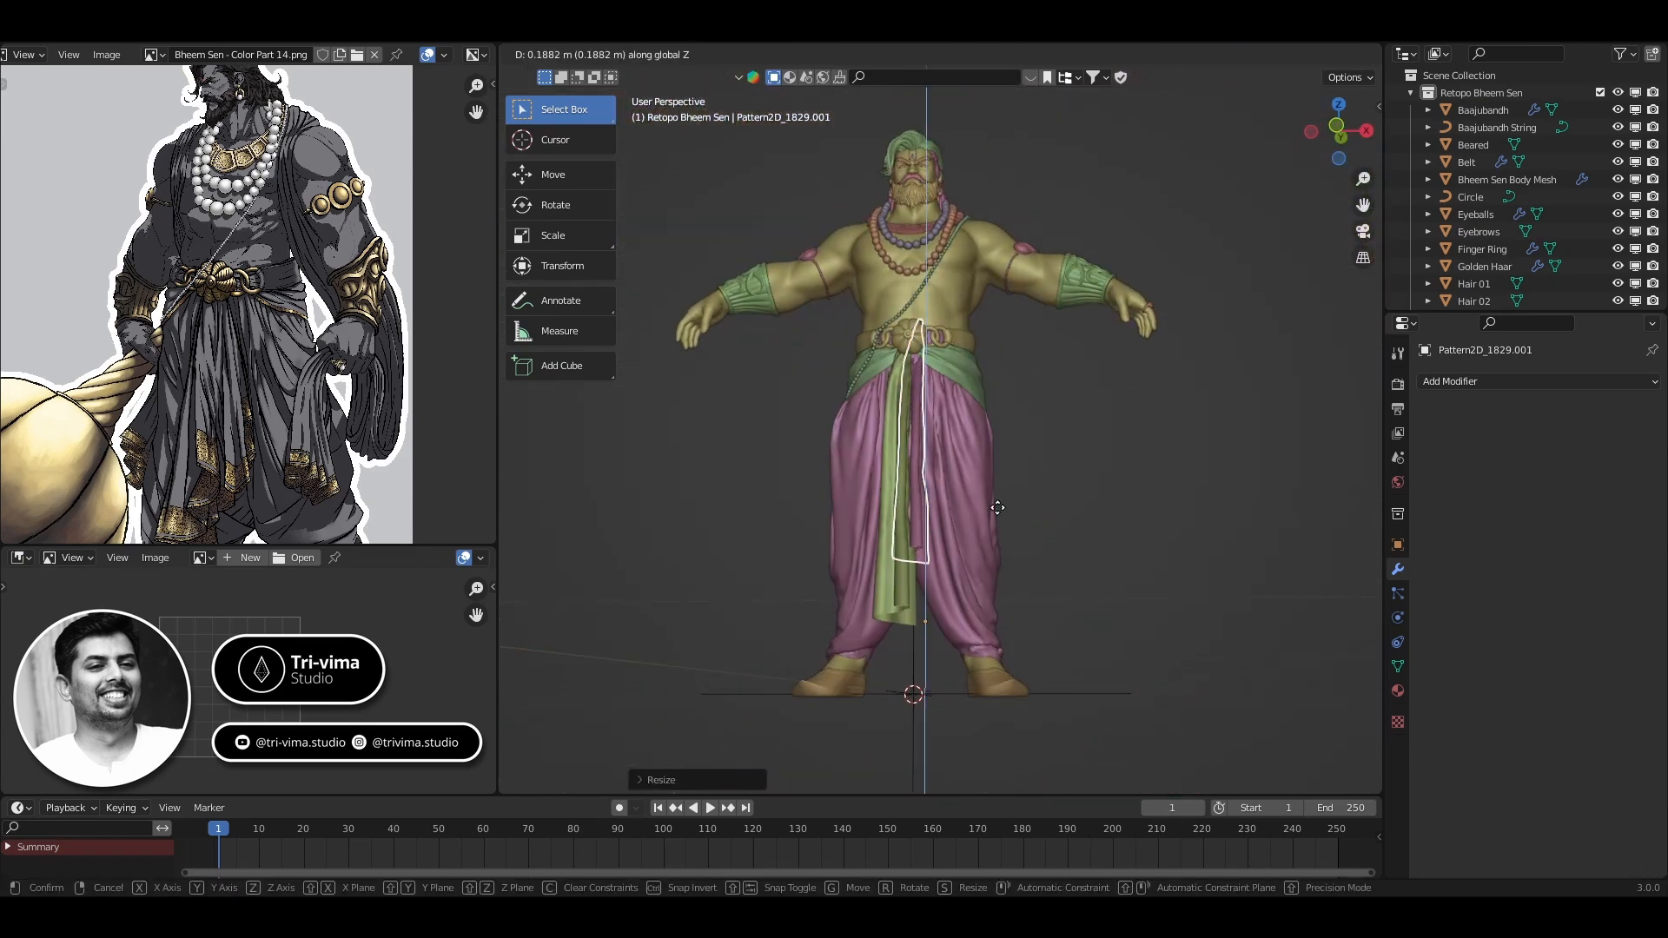
pyautogui.click(997, 508)
pyautogui.moveTo(997, 505); pyautogui.dragTo(808, 486, button='middle')
pyautogui.scroll(7, 961, 427)
pyautogui.press('g')
pyautogui.press('y')
pyautogui.click(781, 580)
pyautogui.moveTo(785, 580); pyautogui.dragTo(999, 565, button='middle')
# Mirror the copied strip horizontally and shift it along X to hang directly beside the olive strip
pyautogui.rightClick(867, 451)
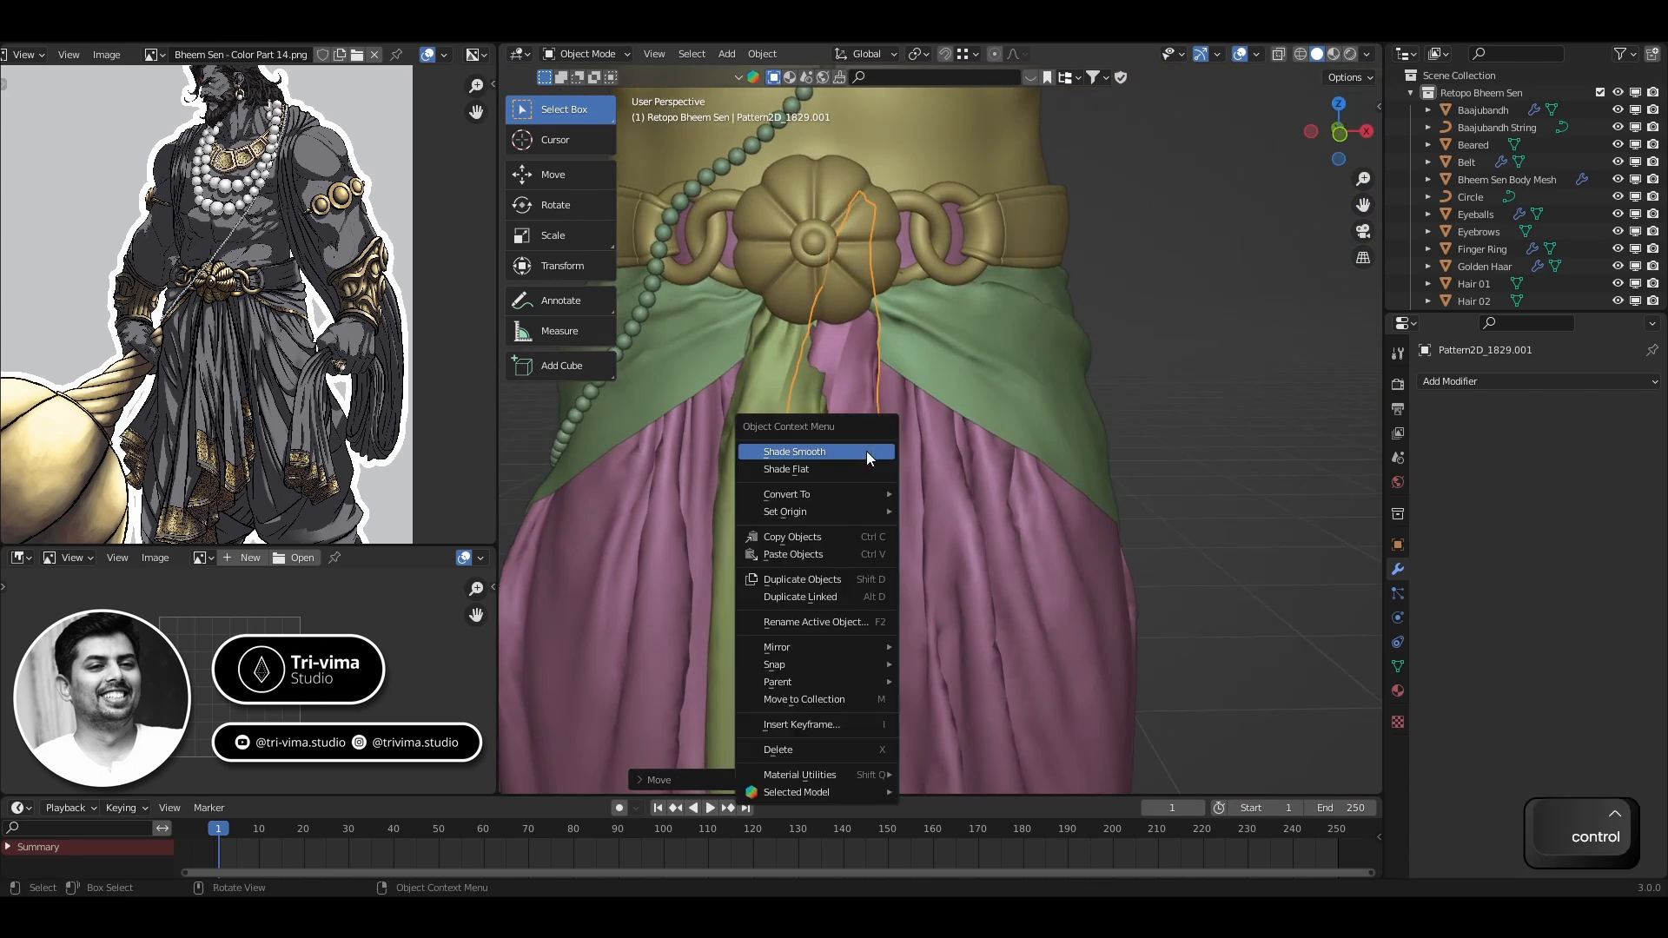
pyautogui.moveTo(808, 647)
pyautogui.click(946, 671)
pyautogui.press('g')
pyautogui.press('x')
pyautogui.click(843, 519)
pyautogui.scroll(-4, 843, 519)
pyautogui.scroll(4, 843, 518)
pyautogui.keyDown('shift'); pyautogui.moveTo(845, 419); pyautogui.dragTo(814, 370, button='middle'); pyautogui.keyUp('shift')
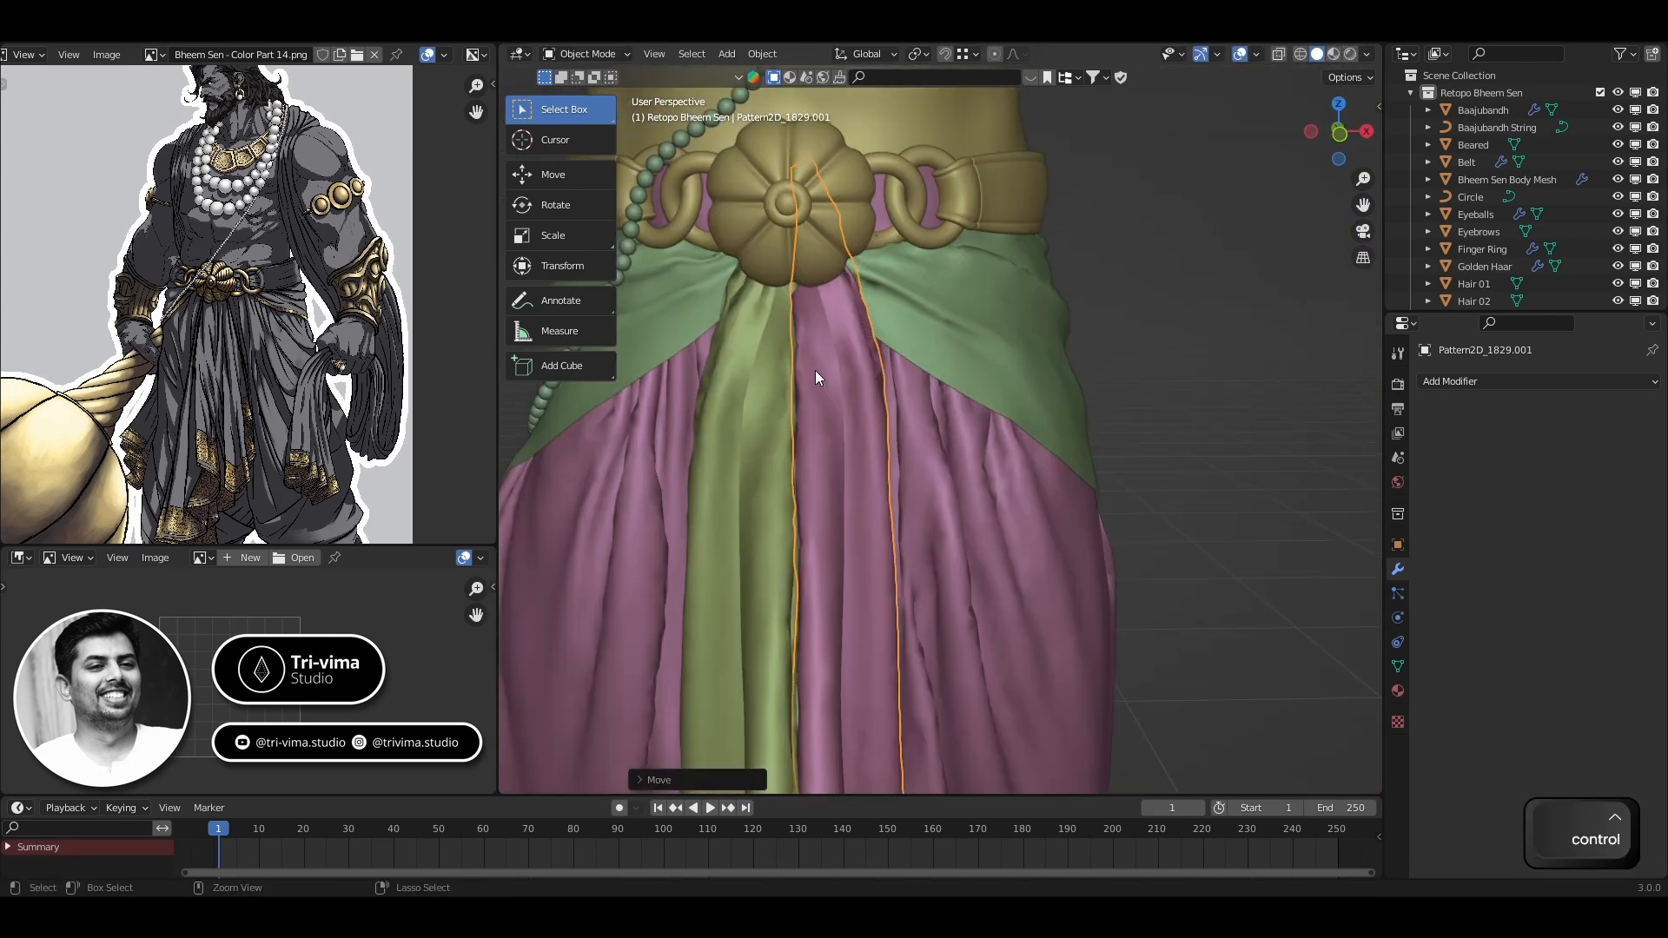
# Sculpt the copied strip with Elastic Deform, tucking its top beneath the buckle and flaring its lower hem outward
pyautogui.hotkey('ctrl', 'Tab')
pyautogui.moveTo(810, 283)
pyautogui.mouseDown(button='middle')
pyautogui.moveTo(880, 348)
pyautogui.moveTo(849, 308)
pyautogui.mouseUp(button='middle')
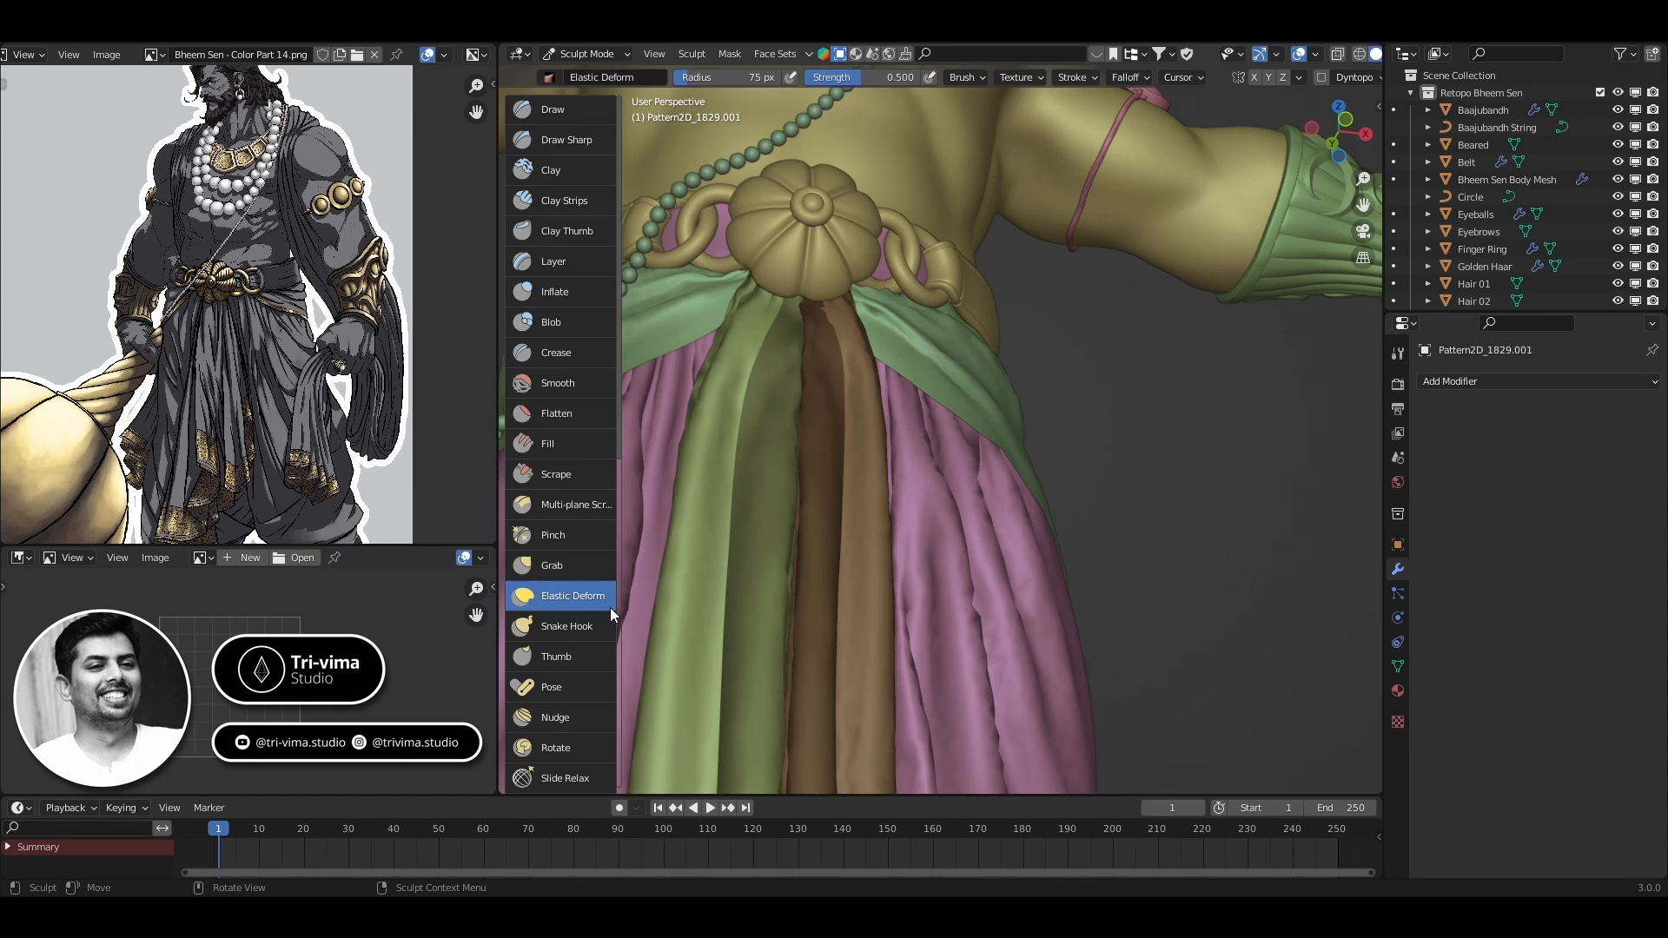
pyautogui.scroll(-6, 878, 585)
pyautogui.scroll(6, 914, 667)
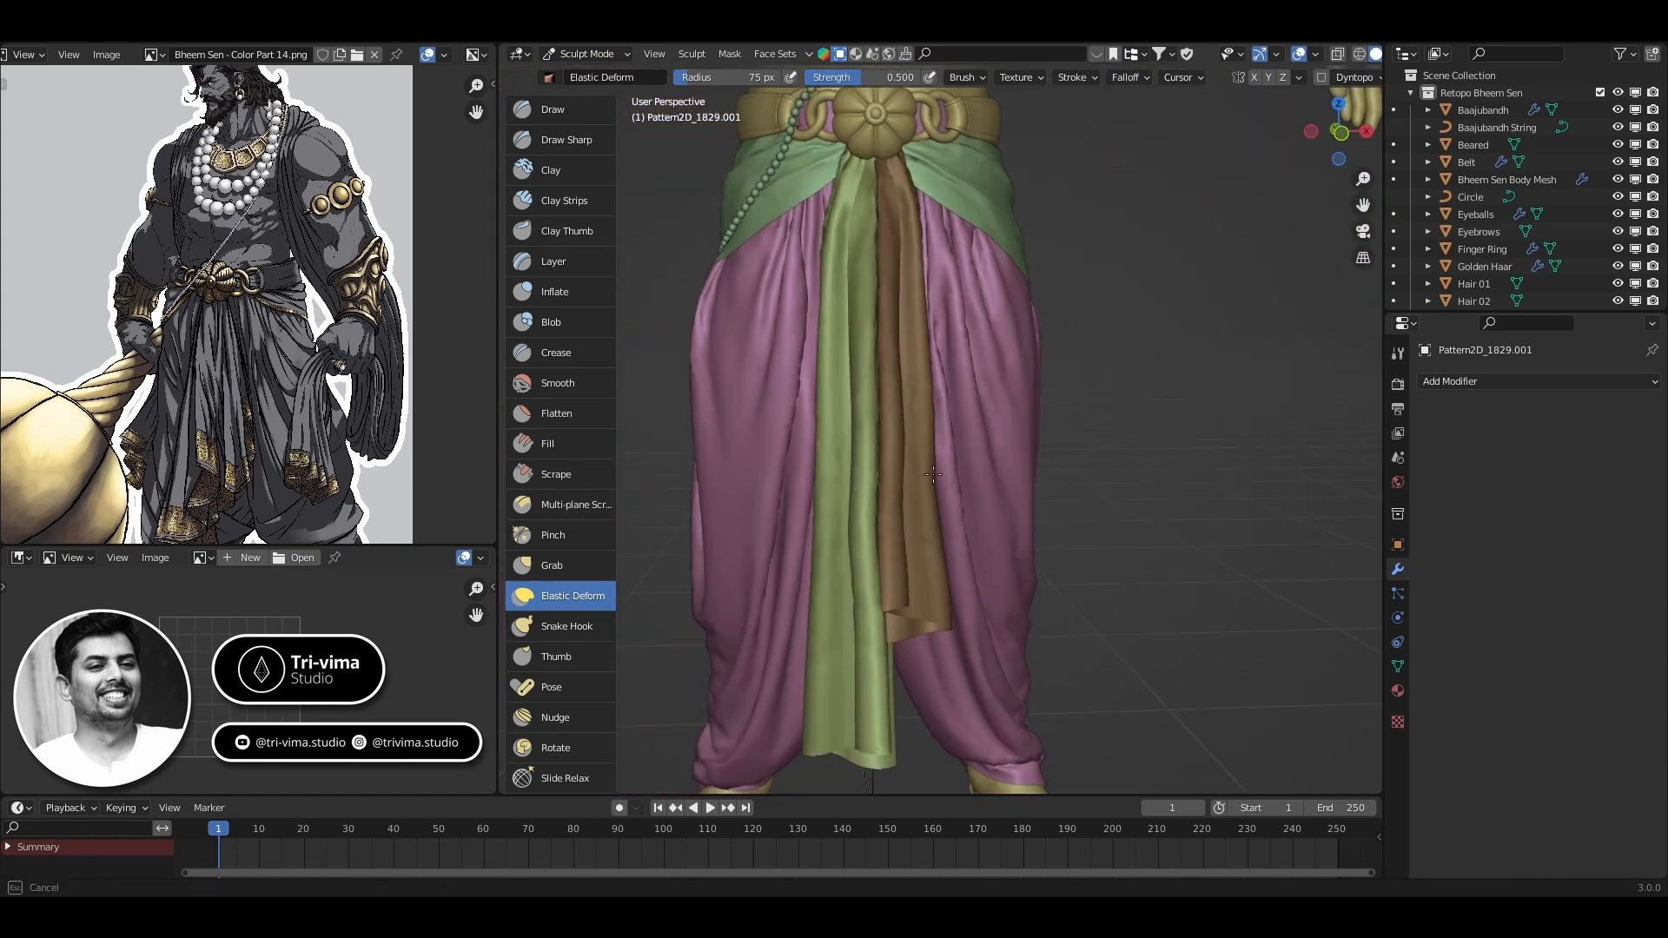
pyautogui.moveTo(924, 442); pyautogui.dragTo(800, 569, button='middle')
pyautogui.moveTo(795, 479)
pyautogui.mouseDown(button='middle')
pyautogui.moveTo(737, 462)
pyautogui.moveTo(804, 521)
pyautogui.mouseUp(button='middle')
pyautogui.scroll(-5, 805, 522)
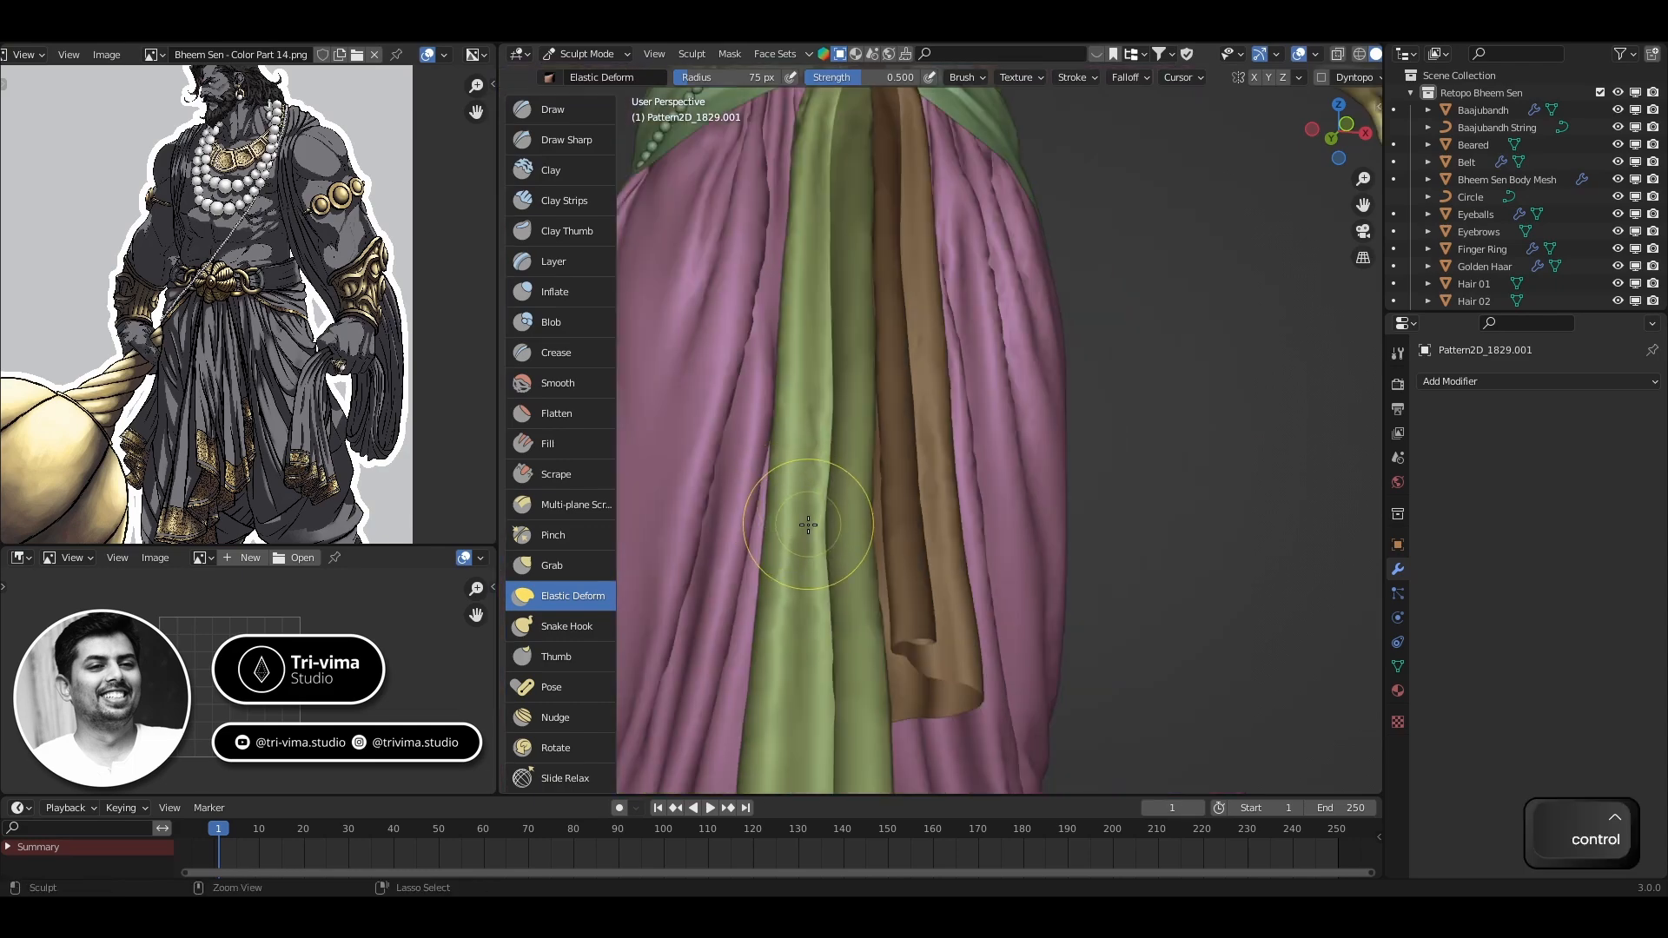
# Switch to Object Mode, select the pink trousers and enter Edit Mode to select an edge loop near the ankle
pyautogui.hotkey('ctrl', 'Tab')
pyautogui.click(808, 428)
pyautogui.scroll(-4, 1089, 534)
pyautogui.moveTo(1089, 534)
pyautogui.mouseDown(button='middle')
pyautogui.moveTo(1047, 565)
pyautogui.moveTo(1113, 508)
pyautogui.moveTo(1103, 339)
pyautogui.mouseUp(button='middle')
pyautogui.moveTo(1104, 339); pyautogui.dragTo(1021, 356, button='middle')
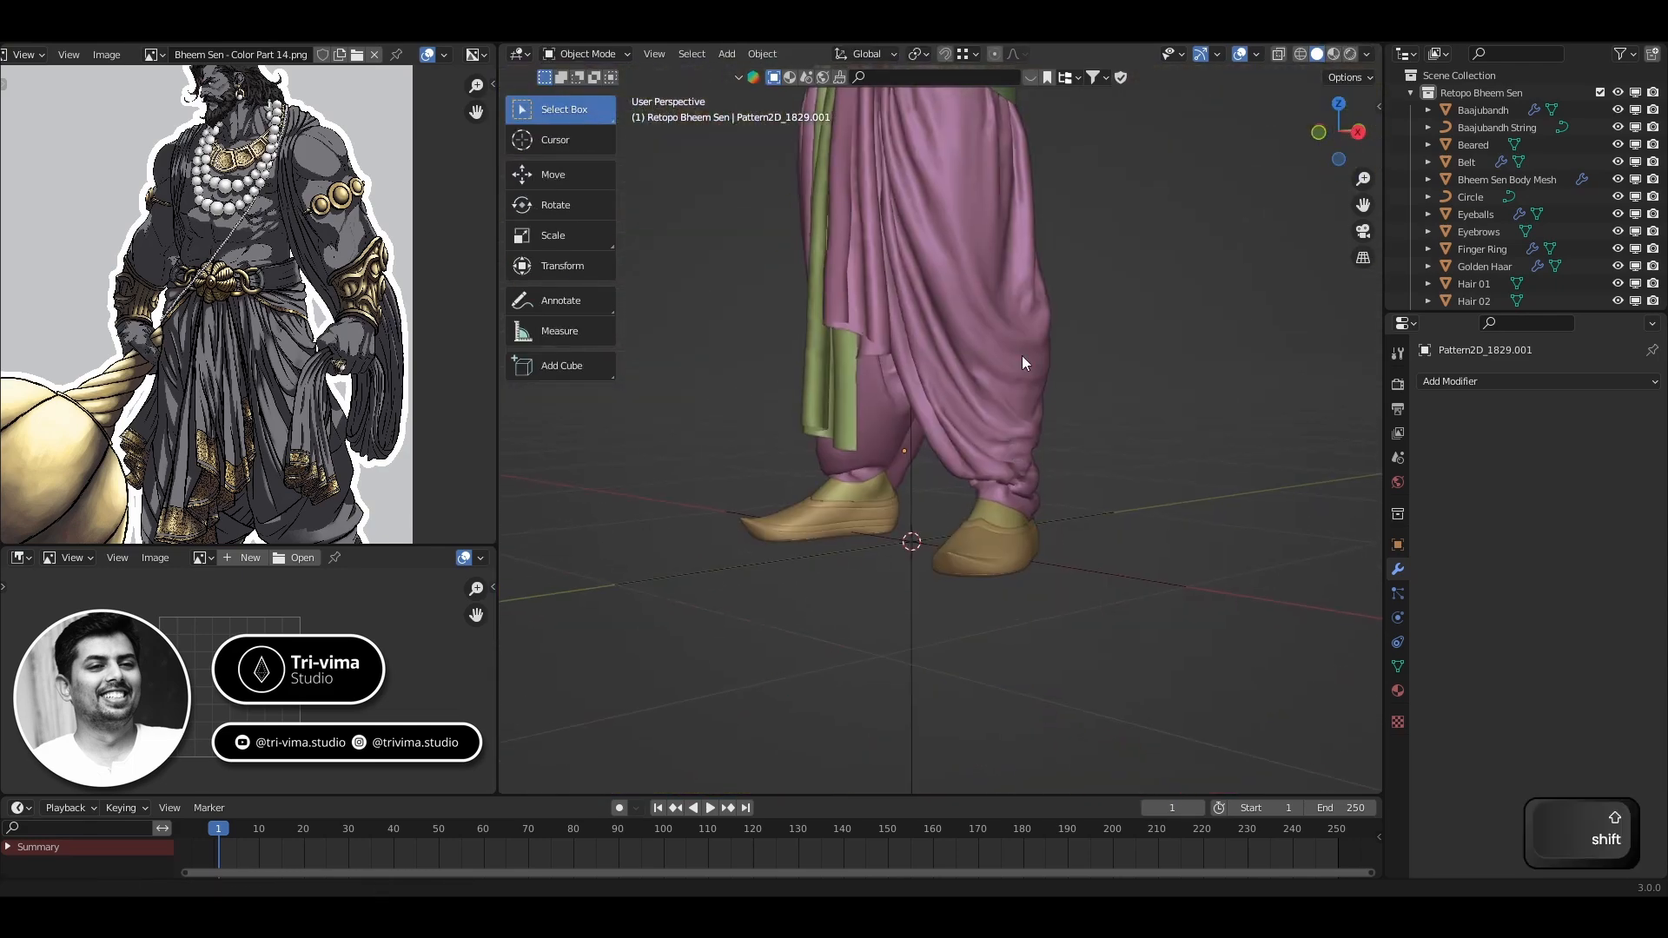
pyautogui.click(1022, 356)
pyautogui.press('Tab')
pyautogui.scroll(6, 964, 504)
pyautogui.keyDown('shift'); pyautogui.moveTo(965, 521); pyautogui.dragTo(765, 486, button='middle'); pyautogui.keyUp('shift')
pyautogui.keyDown('alt'); pyautogui.click(1047, 561); pyautogui.keyUp('alt')
# Return to Object Mode and isolate the pink trousers by hiding all other objects
pyautogui.scroll(-4, 1008, 539)
pyautogui.moveTo(764, 486); pyautogui.dragTo(836, 445, button='middle')
pyautogui.moveTo(278, 373); pyautogui.dragTo(217, 243, button='middle')
pyautogui.press('Tab')
pyautogui.hotkey('shift', 'h')
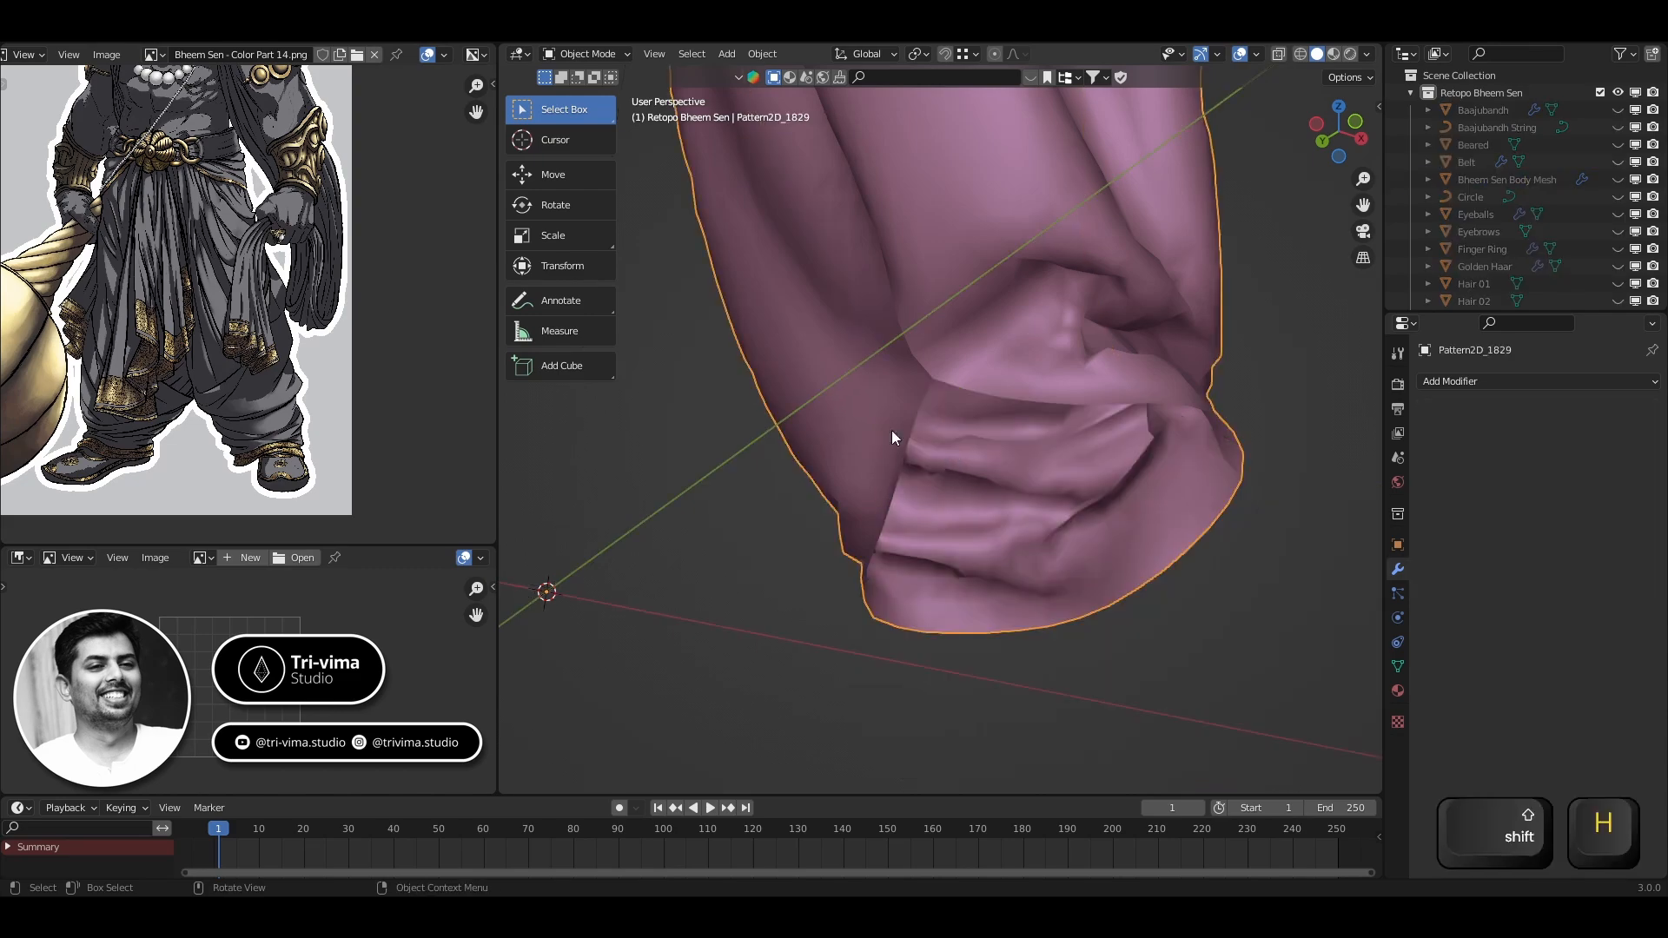
# Enter Edit Mode and merge the overlapping seam vertices at the notch of the ankle opening
pyautogui.press('Tab')
pyautogui.moveTo(938, 417); pyautogui.dragTo(960, 323, button='middle')
pyautogui.scroll(8, 960, 323)
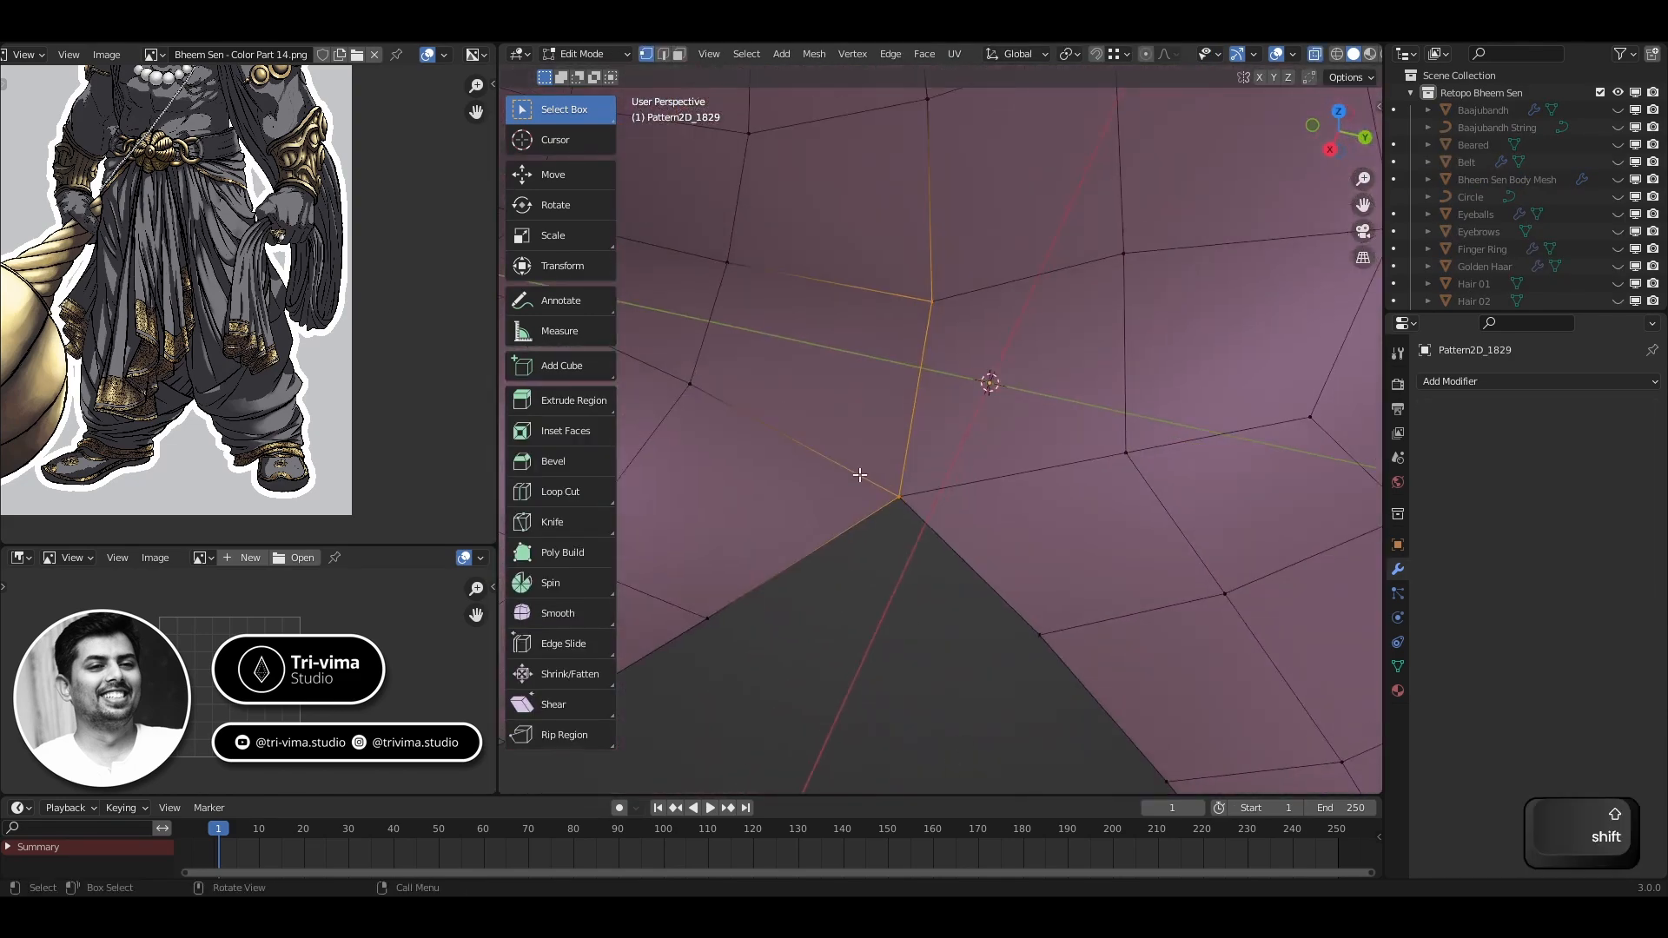
pyautogui.press('m')
pyautogui.click(922, 315)
# Repeat the merge on each vertex pair along the lower part of the inner leg seam
pyautogui.keyDown('shift'); pyautogui.moveTo(957, 225); pyautogui.dragTo(955, 626, button='middle'); pyautogui.keyUp('shift')
pyautogui.moveTo(899, 382); pyautogui.dragTo(930, 439)
pyautogui.hotkey('shift', 'r')
pyautogui.moveTo(884, 178); pyautogui.dragTo(920, 228)
pyautogui.hotkey('shift', 'r')
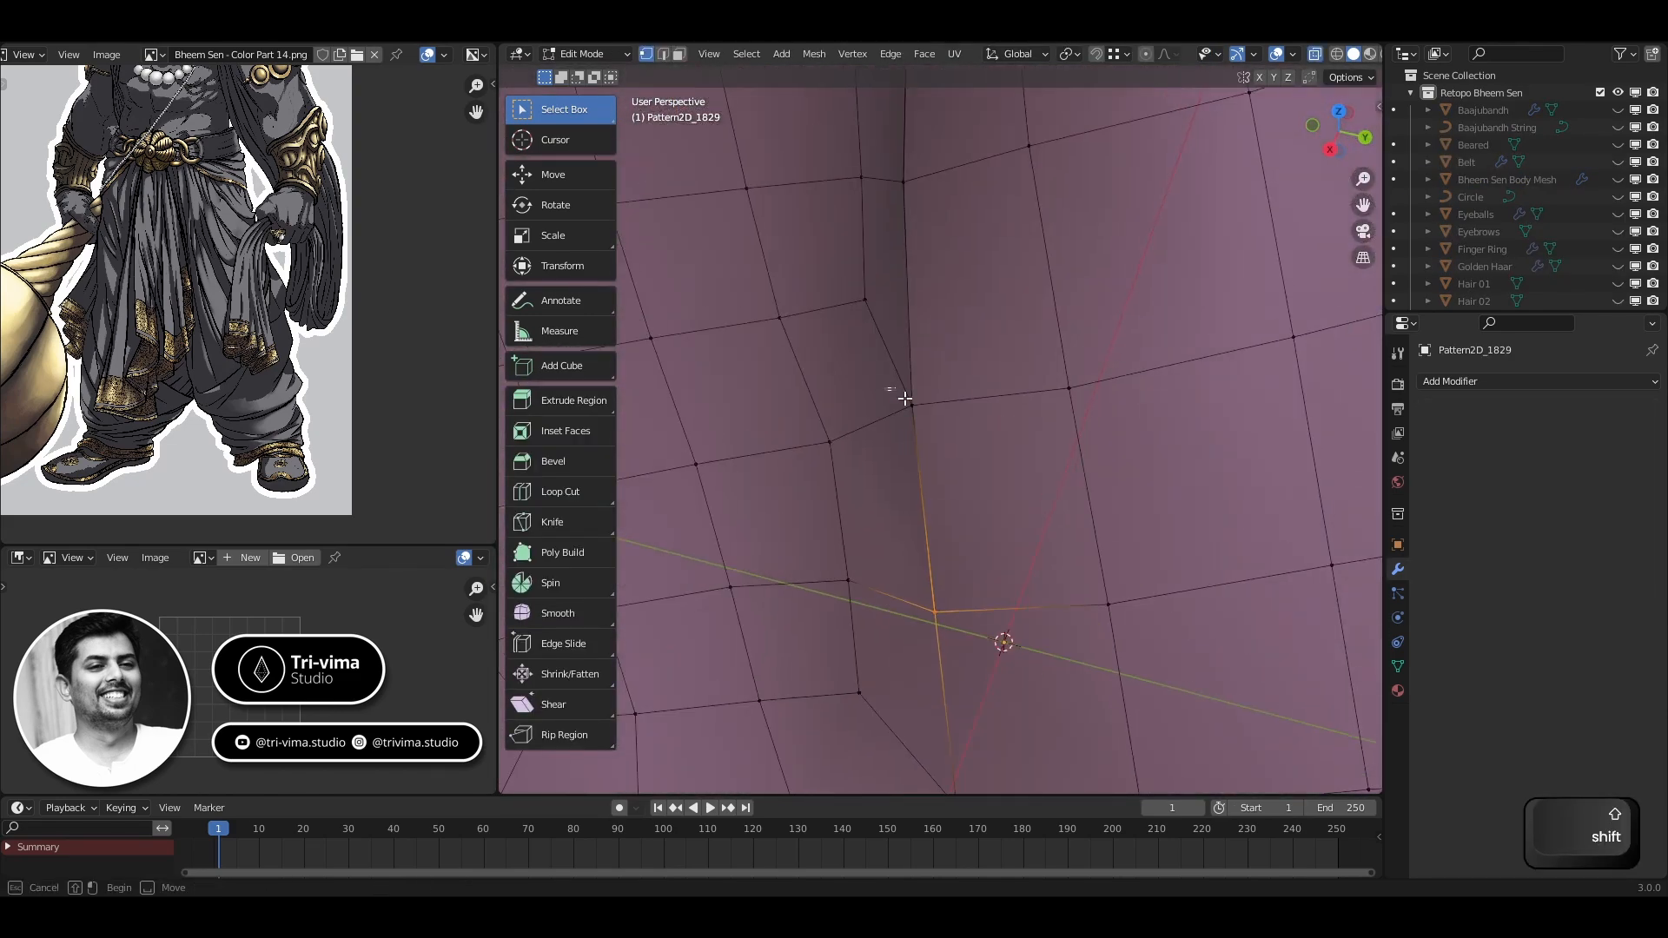
pyautogui.moveTo(898, 394); pyautogui.dragTo(934, 439)
pyautogui.hotkey('shift', 'r')
pyautogui.hotkey('shift', 'r')
pyautogui.moveTo(964, 499); pyautogui.dragTo(1013, 558)
pyautogui.hotkey('shift', 'r')
pyautogui.moveTo(961, 452); pyautogui.dragTo(1083, 361, button='middle')
pyautogui.moveTo(1025, 590); pyautogui.dragTo(1061, 641)
pyautogui.hotkey('shift', 'r')
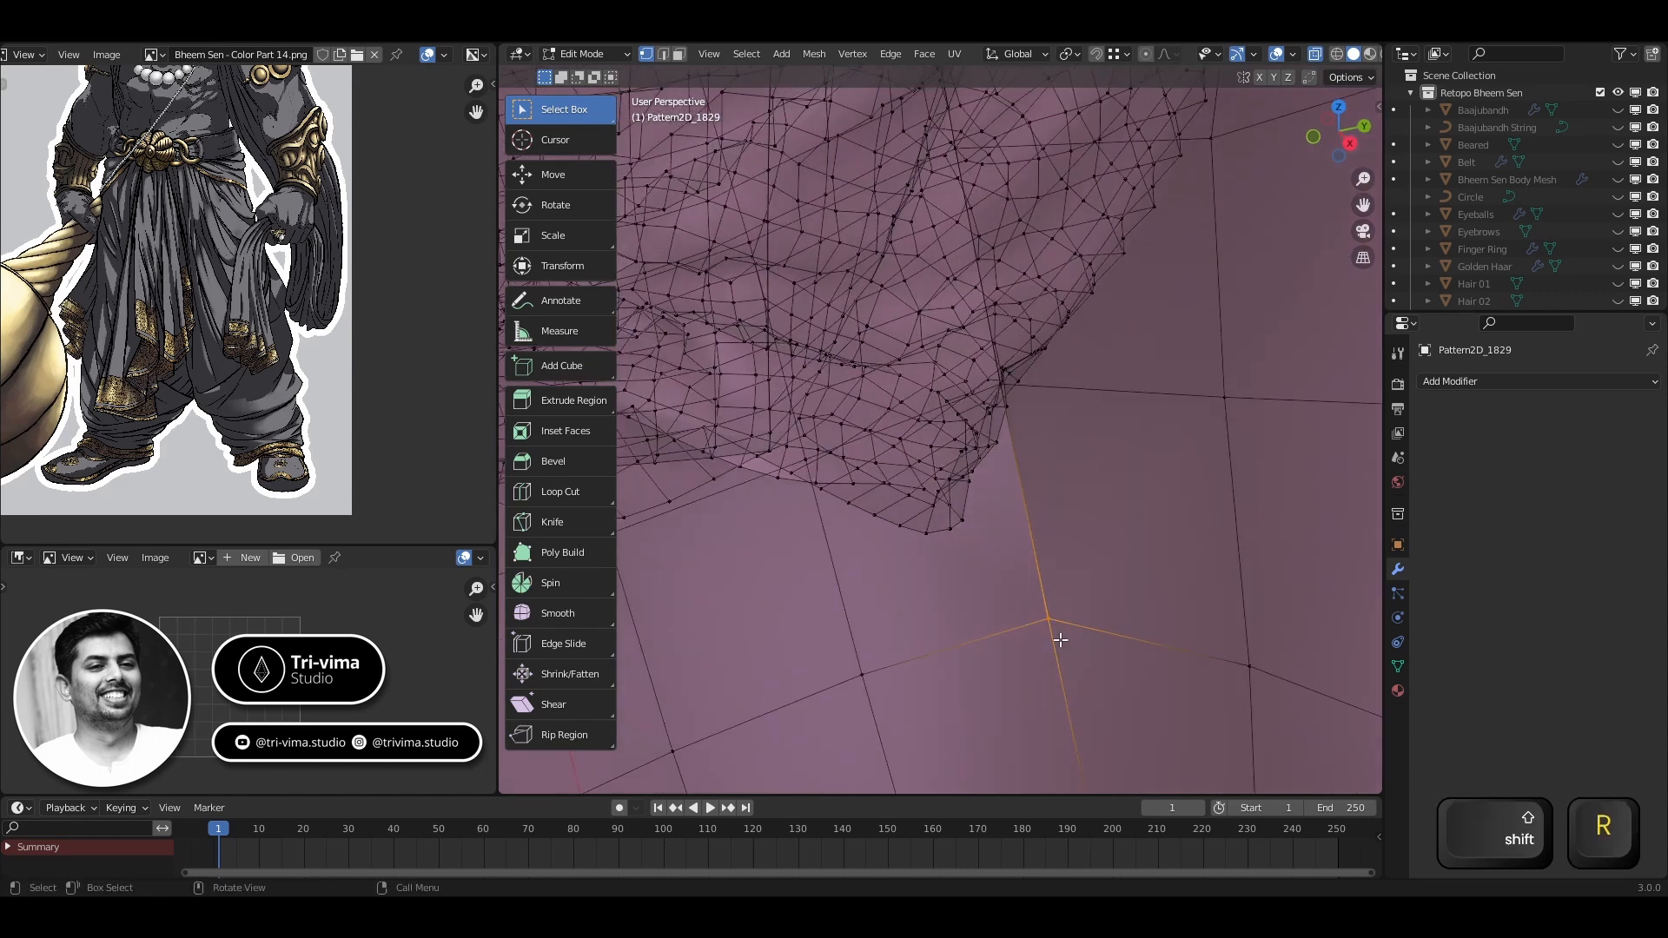
pyautogui.moveTo(964, 334); pyautogui.dragTo(1012, 395)
pyautogui.hotkey('shift', 'r')
# Continue merging the overlapping vertices one by one up the middle of the inner leg seam
pyautogui.keyDown('shift'); pyautogui.moveTo(894, 231); pyautogui.dragTo(956, 434, button='middle'); pyautogui.keyUp('shift')
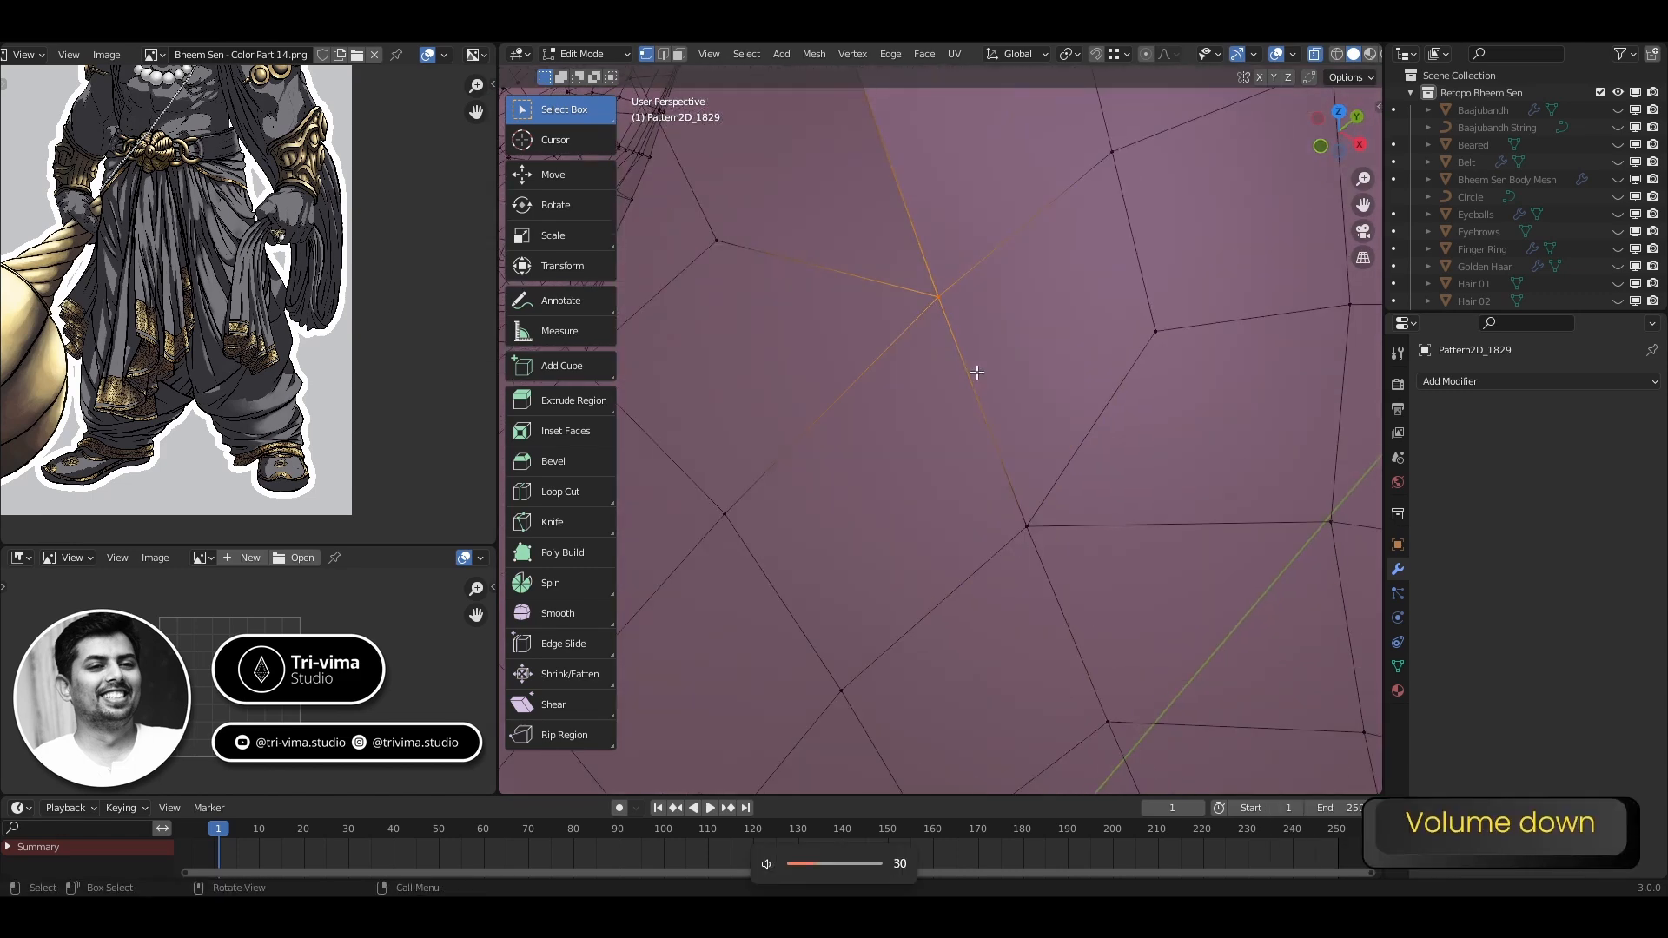
pyautogui.keyDown('shift'); pyautogui.moveTo(977, 372); pyautogui.dragTo(1029, 773, button='middle'); pyautogui.keyUp('shift')
pyautogui.moveTo(776, 219); pyautogui.dragTo(841, 304)
pyautogui.hotkey('shift', 'r')
pyautogui.keyDown('shift'); pyautogui.moveTo(841, 304); pyautogui.dragTo(1025, 721, button='middle'); pyautogui.keyUp('shift')
pyautogui.moveTo(920, 446); pyautogui.dragTo(991, 537)
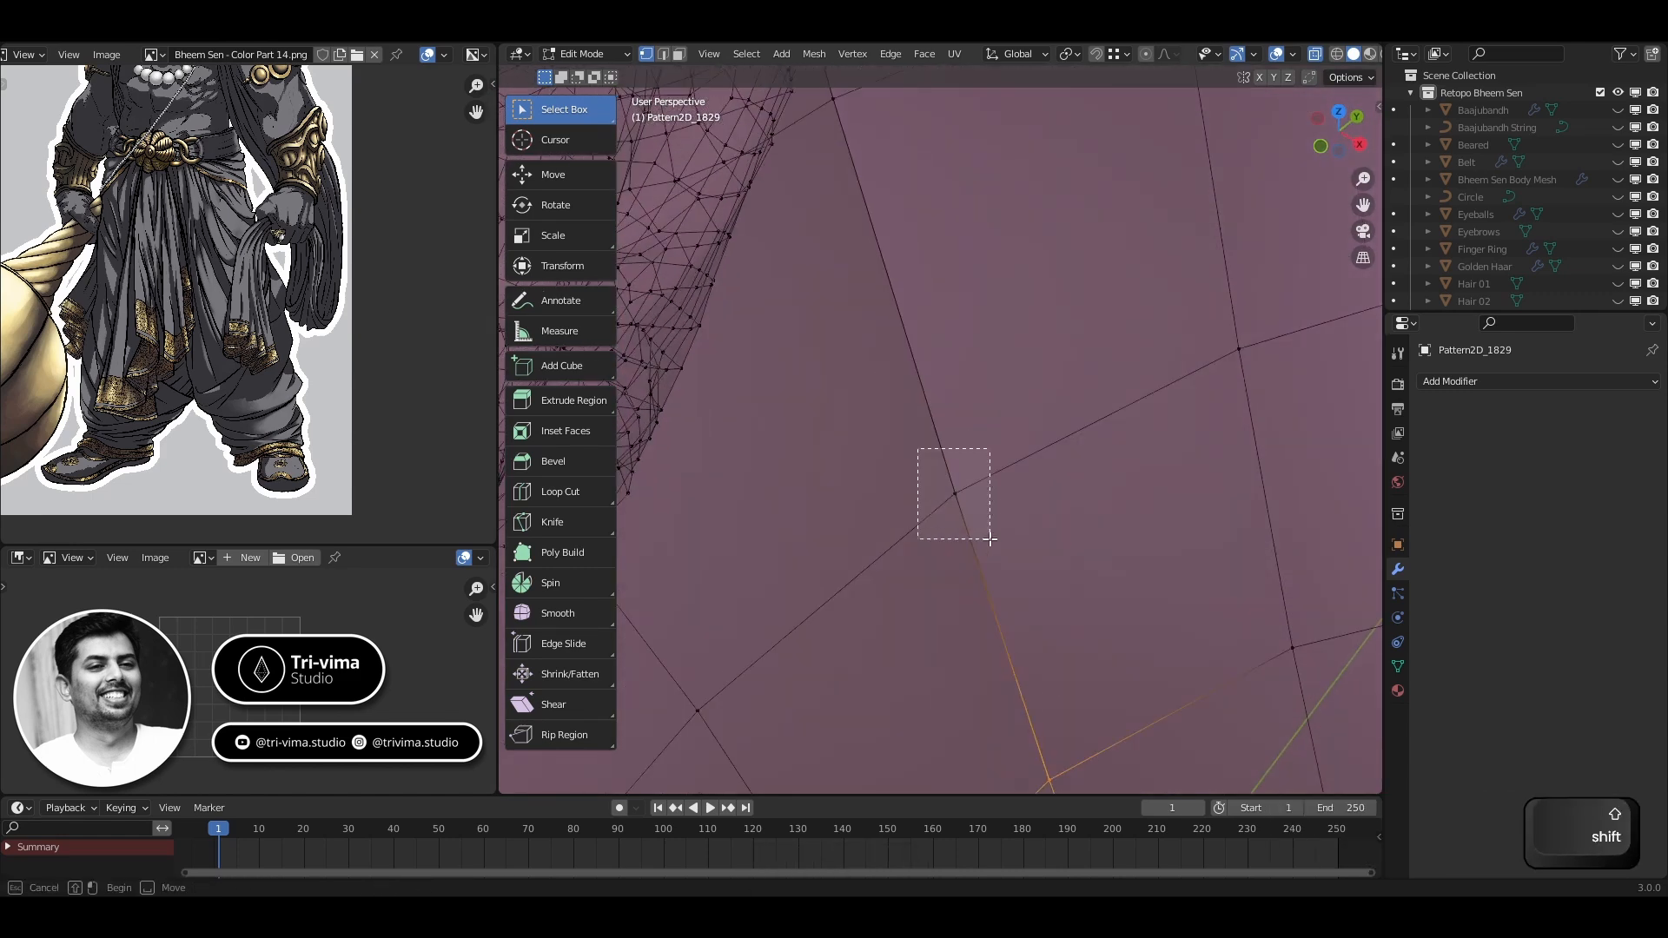
pyautogui.hotkey('shift', 'r')
pyautogui.keyDown('shift'); pyautogui.moveTo(991, 538); pyautogui.dragTo(1103, 743, button='middle'); pyautogui.keyUp('shift')
pyautogui.moveTo(954, 339); pyautogui.dragTo(1028, 433)
pyautogui.hotkey('shift', 'r')
pyautogui.keyDown('shift'); pyautogui.moveTo(1028, 433); pyautogui.dragTo(1165, 654, button='middle'); pyautogui.keyUp('shift')
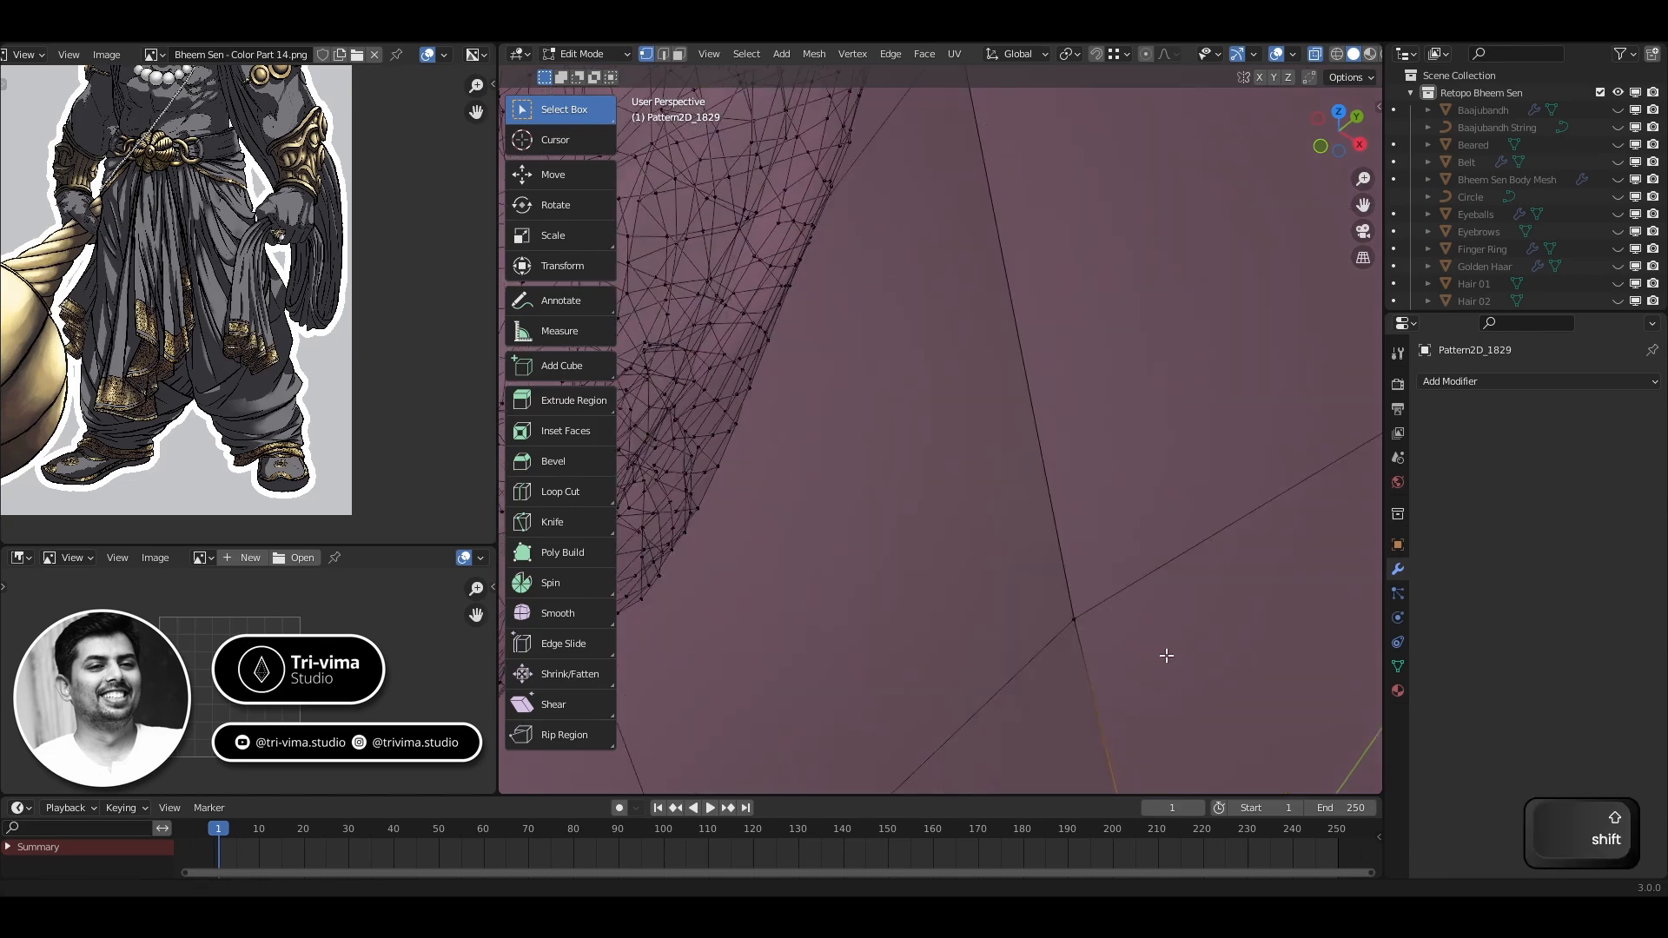
# Merge the remaining overlapping vertices along the upper inner leg seam toward the crotch
pyautogui.scroll(-2, 1165, 654)
pyautogui.moveTo(976, 513); pyautogui.dragTo(1062, 621)
pyautogui.hotkey('shift', 'r')
pyautogui.scroll(-2, 956, 350)
pyautogui.moveTo(884, 183); pyautogui.dragTo(938, 243)
pyautogui.hotkey('shift', 'r')
pyautogui.keyDown('shift'); pyautogui.moveTo(938, 242); pyautogui.dragTo(1023, 410, button='middle'); pyautogui.keyUp('shift')
pyautogui.moveTo(966, 267); pyautogui.dragTo(1018, 329)
pyautogui.hotkey('shift', 'r')
pyautogui.keyDown('shift'); pyautogui.moveTo(1018, 328); pyautogui.dragTo(1049, 458, button='middle'); pyautogui.keyUp('shift')
pyautogui.moveTo(1016, 323); pyautogui.dragTo(1077, 393)
pyautogui.hotkey('shift', 'r')
# Merge the first overlapping seam vertices just beyond the crotch with X-ray display on
pyautogui.moveTo(1057, 261)
pyautogui.mouseDown(button='middle')
pyautogui.moveTo(1092, 245)
pyautogui.moveTo(1128, 313)
pyautogui.moveTo(1199, 262)
pyautogui.mouseUp(button='middle')
pyautogui.scroll(-5, 1128, 312)
pyautogui.hotkey('alt', 'z')
pyautogui.scroll(5, 1150, 286)
pyautogui.scroll(3, 998, 447)
pyautogui.keyDown('shift'); pyautogui.moveTo(756, 651); pyautogui.dragTo(782, 434, button='middle'); pyautogui.keyUp('shift')
pyautogui.scroll(-4, 998, 446)
pyautogui.keyDown('shift'); pyautogui.moveTo(409, 415); pyautogui.dragTo(371, 417, button='middle'); pyautogui.keyUp('shift')
pyautogui.moveTo(695, 348); pyautogui.dragTo(735, 252, button='middle')
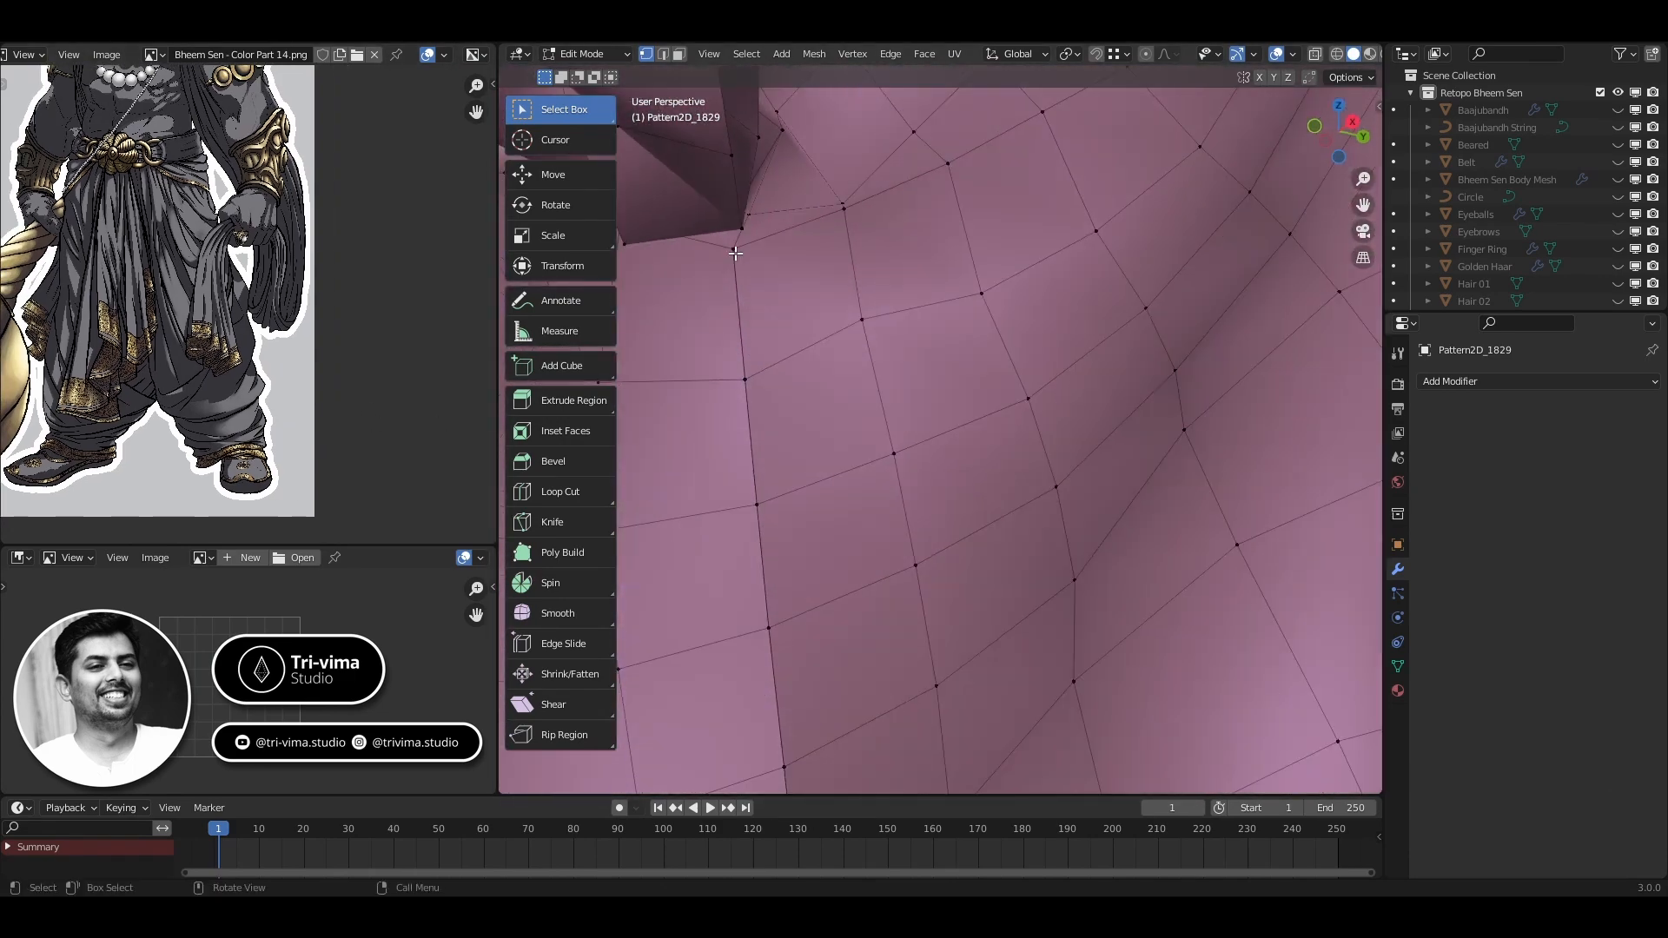
pyautogui.hotkey('alt', 'z')
pyautogui.moveTo(722, 364); pyautogui.dragTo(763, 405)
pyautogui.hotkey('shift', 'r')
pyautogui.click(757, 626)
pyautogui.keyDown('shift'); pyautogui.moveTo(757, 625); pyautogui.dragTo(752, 566, button='middle'); pyautogui.keyUp('shift')
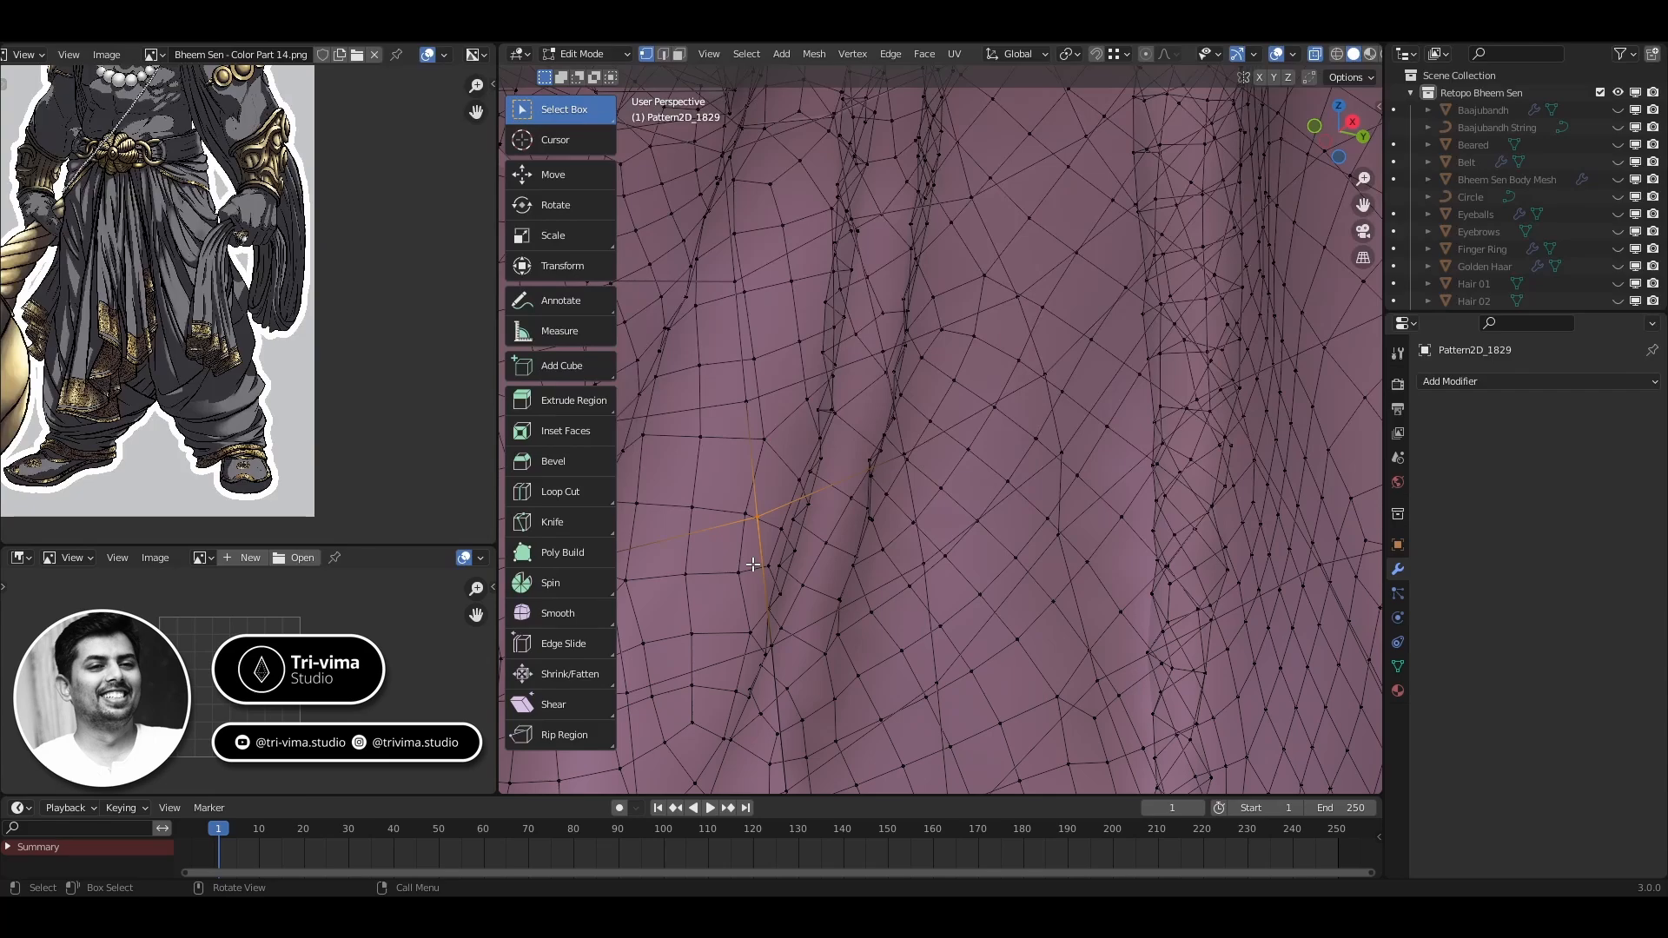
# Repeat the vertex merge down the upper inner seam of the other trouser leg
pyautogui.moveTo(752, 564); pyautogui.dragTo(811, 708, button='middle')
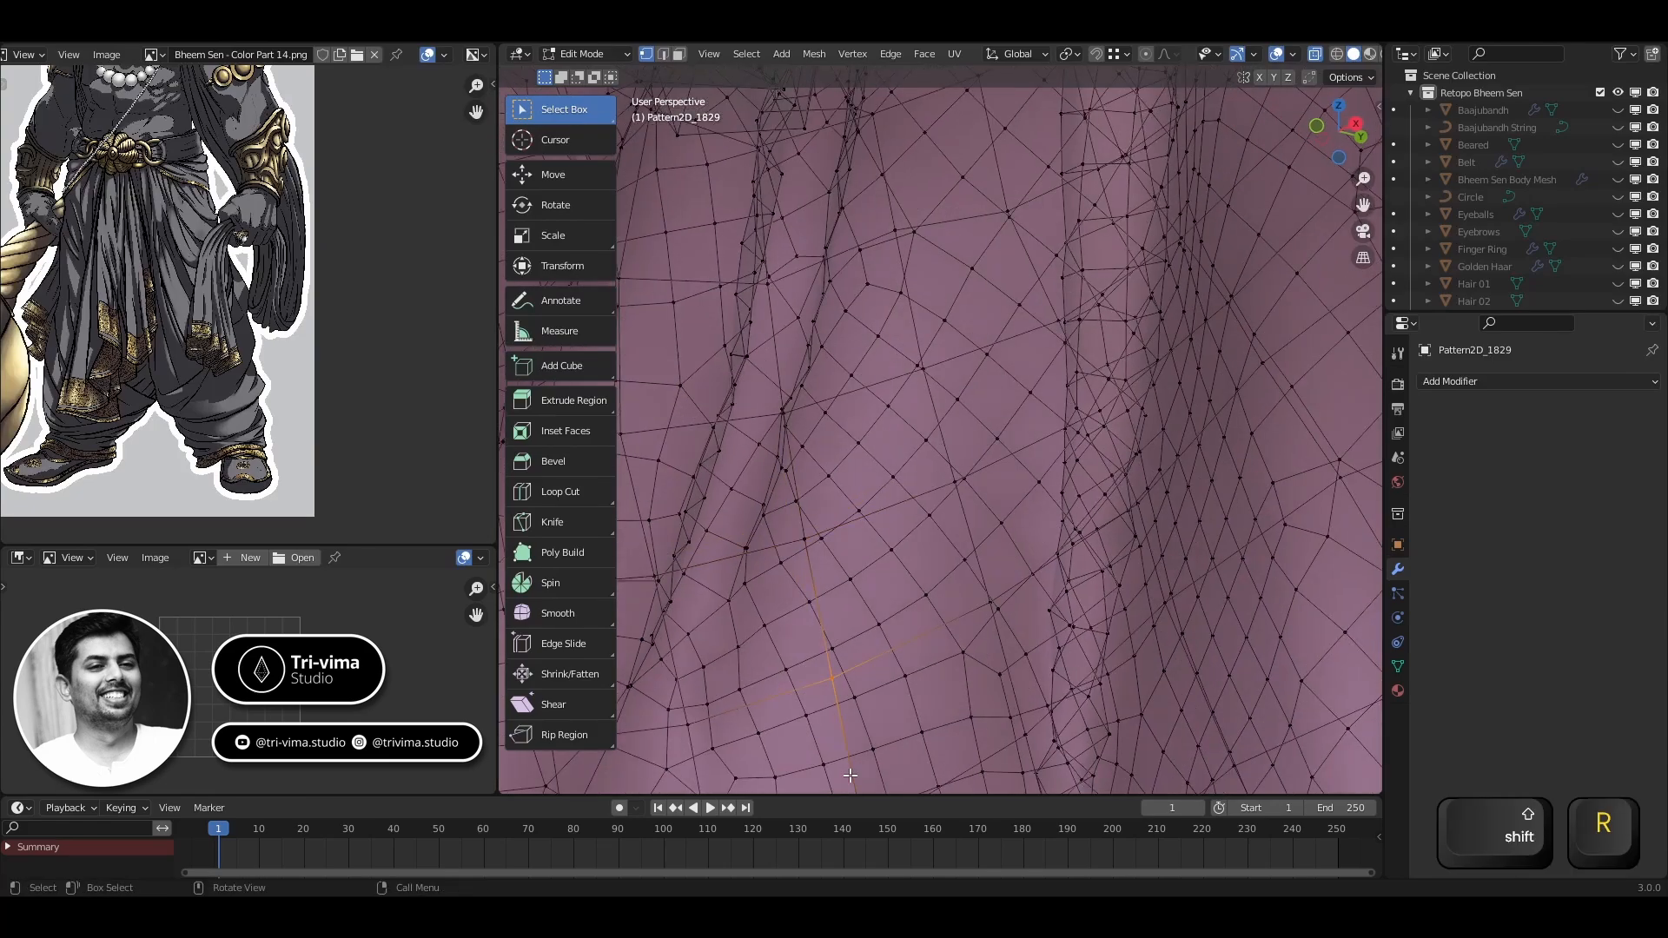
pyautogui.keyDown('shift'); pyautogui.moveTo(850, 775); pyautogui.dragTo(894, 486, button='middle'); pyautogui.keyUp('shift')
pyautogui.moveTo(862, 483); pyautogui.dragTo(904, 541)
pyautogui.hotkey('shift', 'r')
pyautogui.keyDown('shift'); pyautogui.moveTo(902, 499); pyautogui.dragTo(948, 441, button='middle'); pyautogui.keyUp('shift')
pyautogui.moveTo(949, 441); pyautogui.dragTo(951, 479, button='middle')
pyautogui.moveTo(950, 479); pyautogui.dragTo(959, 491)
pyautogui.moveTo(987, 652); pyautogui.dragTo(1018, 667)
pyautogui.hotkey('shift', 'r')
# Merge the last overlapping vertices of the other leg's inner seam down to its ankle notch
pyautogui.moveTo(1018, 667); pyautogui.dragTo(899, 504, button='middle')
pyautogui.scroll(4, 897, 706)
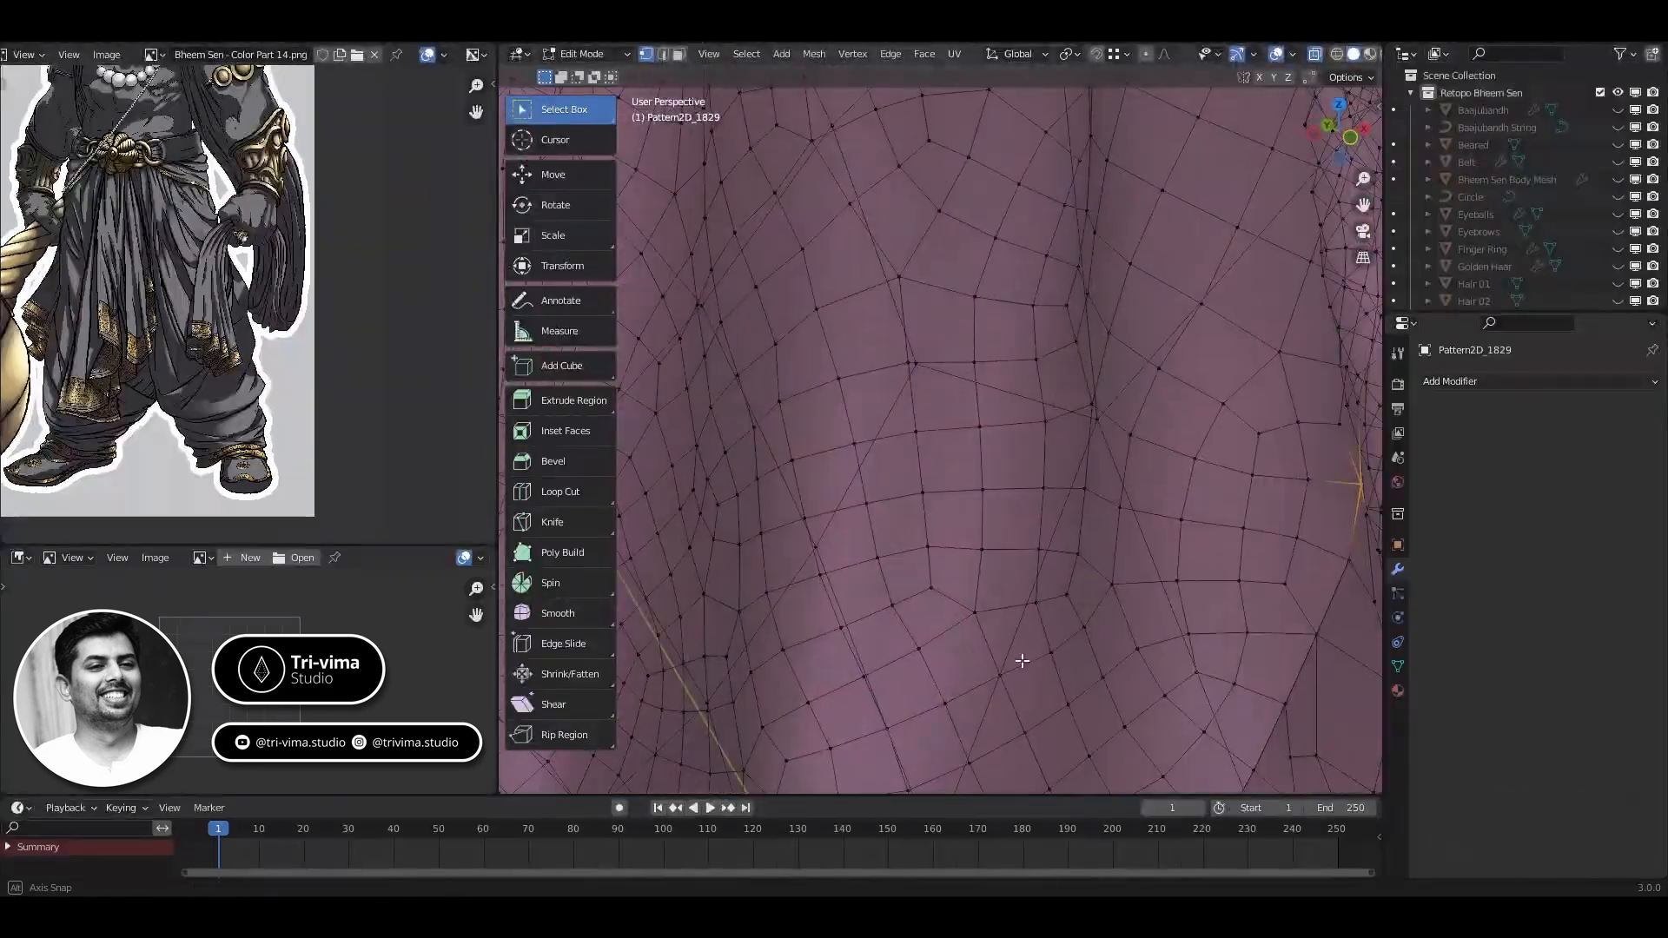
pyautogui.moveTo(1013, 662); pyautogui.dragTo(1300, 627, button='middle')
pyautogui.keyDown('shift'); pyautogui.moveTo(1244, 717); pyautogui.dragTo(1106, 503, button='middle'); pyautogui.keyUp('shift')
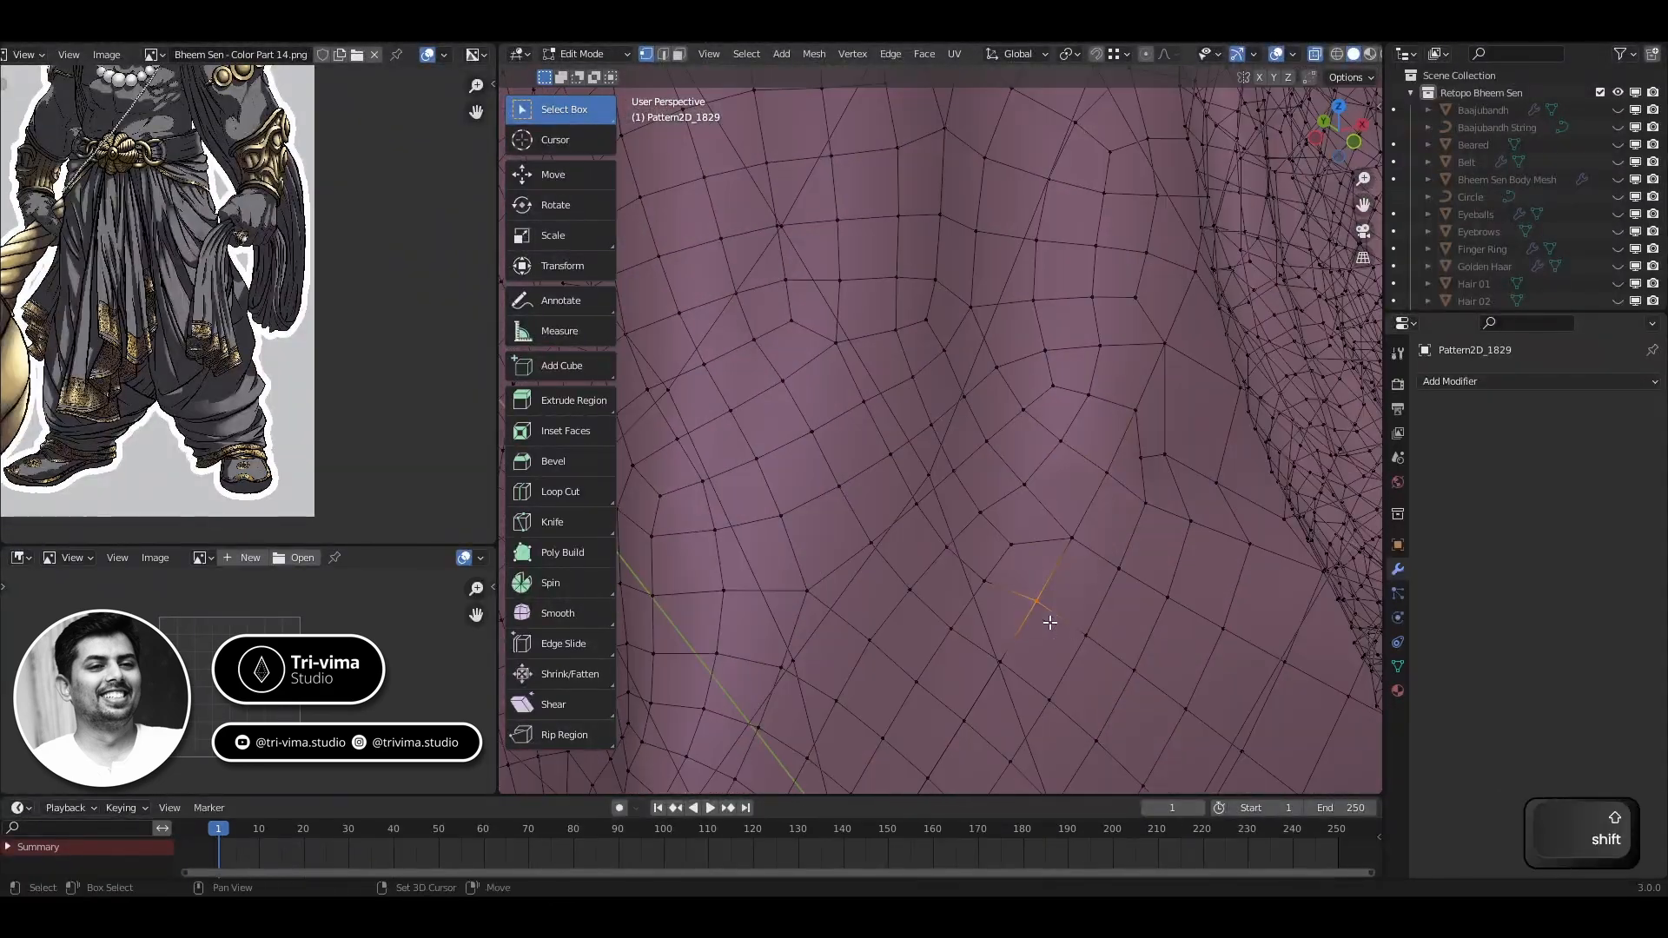
pyautogui.keyDown('shift'); pyautogui.moveTo(926, 769); pyautogui.dragTo(1044, 359, button='middle'); pyautogui.keyUp('shift')
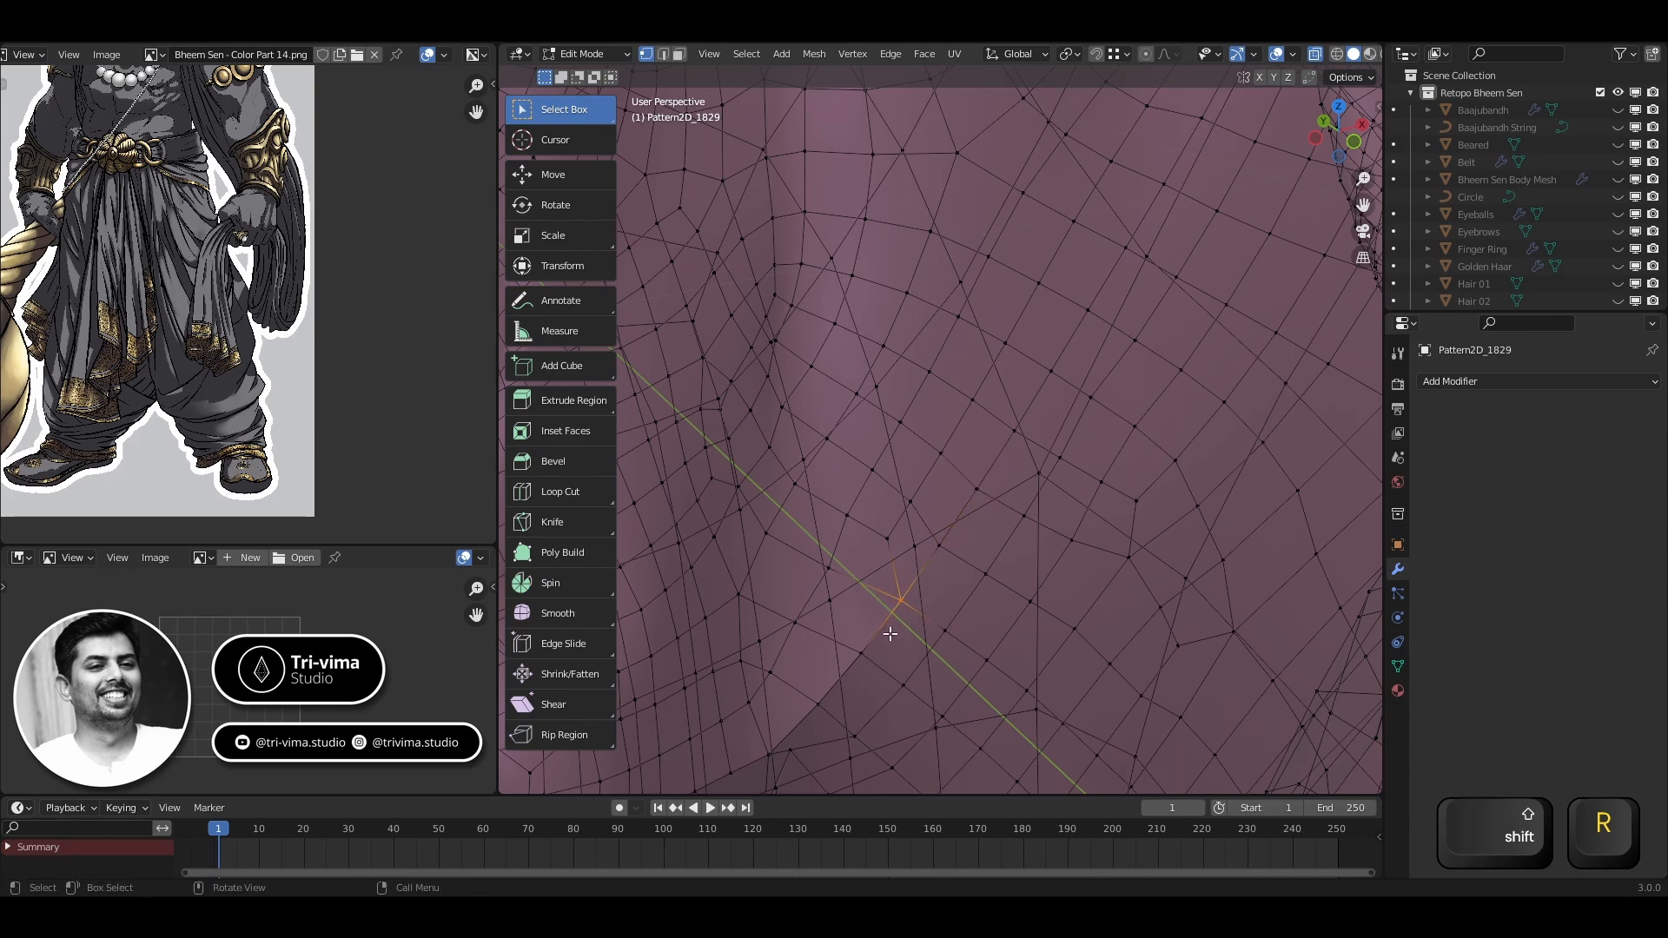
pyautogui.keyDown('shift'); pyautogui.moveTo(768, 757); pyautogui.dragTo(777, 768); pyautogui.keyUp('shift')
pyautogui.keyDown('shift'); pyautogui.moveTo(829, 751); pyautogui.dragTo(800, 432, button='middle'); pyautogui.keyUp('shift')
# Turn off X-ray, return to Object Mode and unhide all the character's objects
pyautogui.hotkey('alt', 'z')
pyautogui.scroll(-3, 976, 507)
pyautogui.press('h')
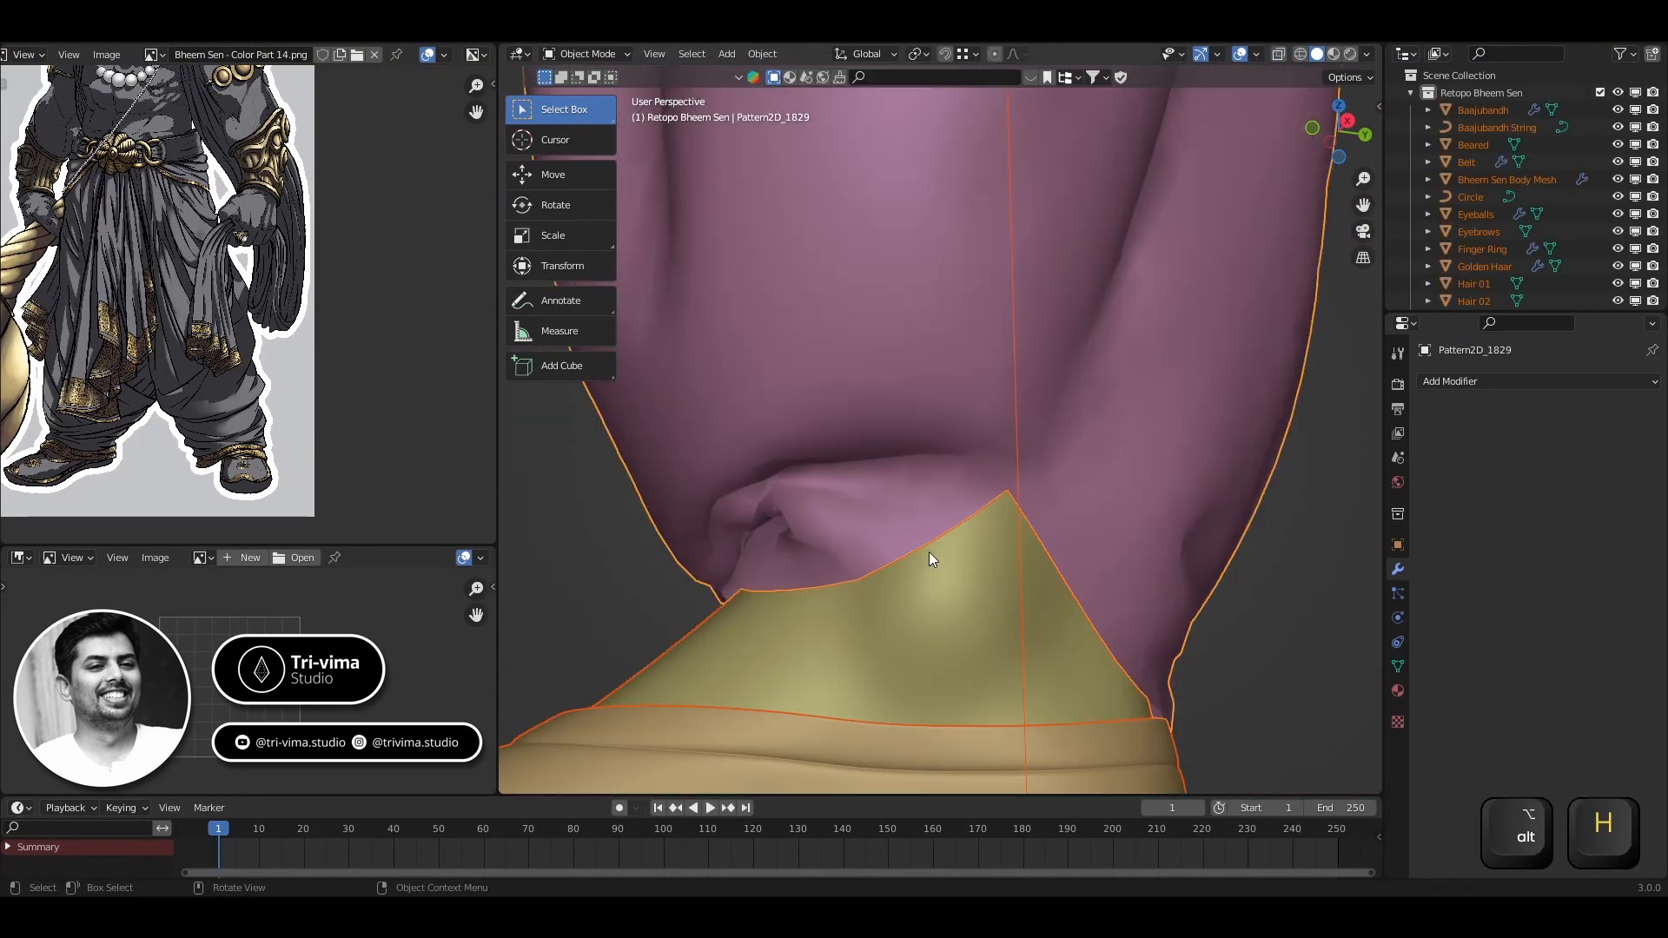
# Extend the trousers' ankle edge into a smooth cuff by scaling it, flattening it along Z and moving it into place
pyautogui.click(1242, 667)
pyautogui.press('s')
pyautogui.click(1281, 697)
pyautogui.scroll(-5, 1277, 690)
pyautogui.moveTo(1269, 678)
pyautogui.mouseDown(button='middle')
pyautogui.moveTo(1188, 623)
pyautogui.moveTo(1096, 643)
pyautogui.moveTo(663, 617)
pyautogui.moveTo(1109, 659)
pyautogui.moveTo(971, 620)
pyautogui.moveTo(982, 488)
pyautogui.mouseUp(button='middle')
pyautogui.press('s')
pyautogui.press('z')
pyautogui.click(1062, 647)
pyautogui.press('g')
pyautogui.click(651, 637)
# Switch the trousers to Sculpt Mode and reshape the ankle hem around the ankle and shoe with the Elastic Deform brush
pyautogui.hotkey('ctrl', 'Tab')
pyautogui.click(972, 708)
pyautogui.scroll(3, 965, 682)
pyautogui.press('x')
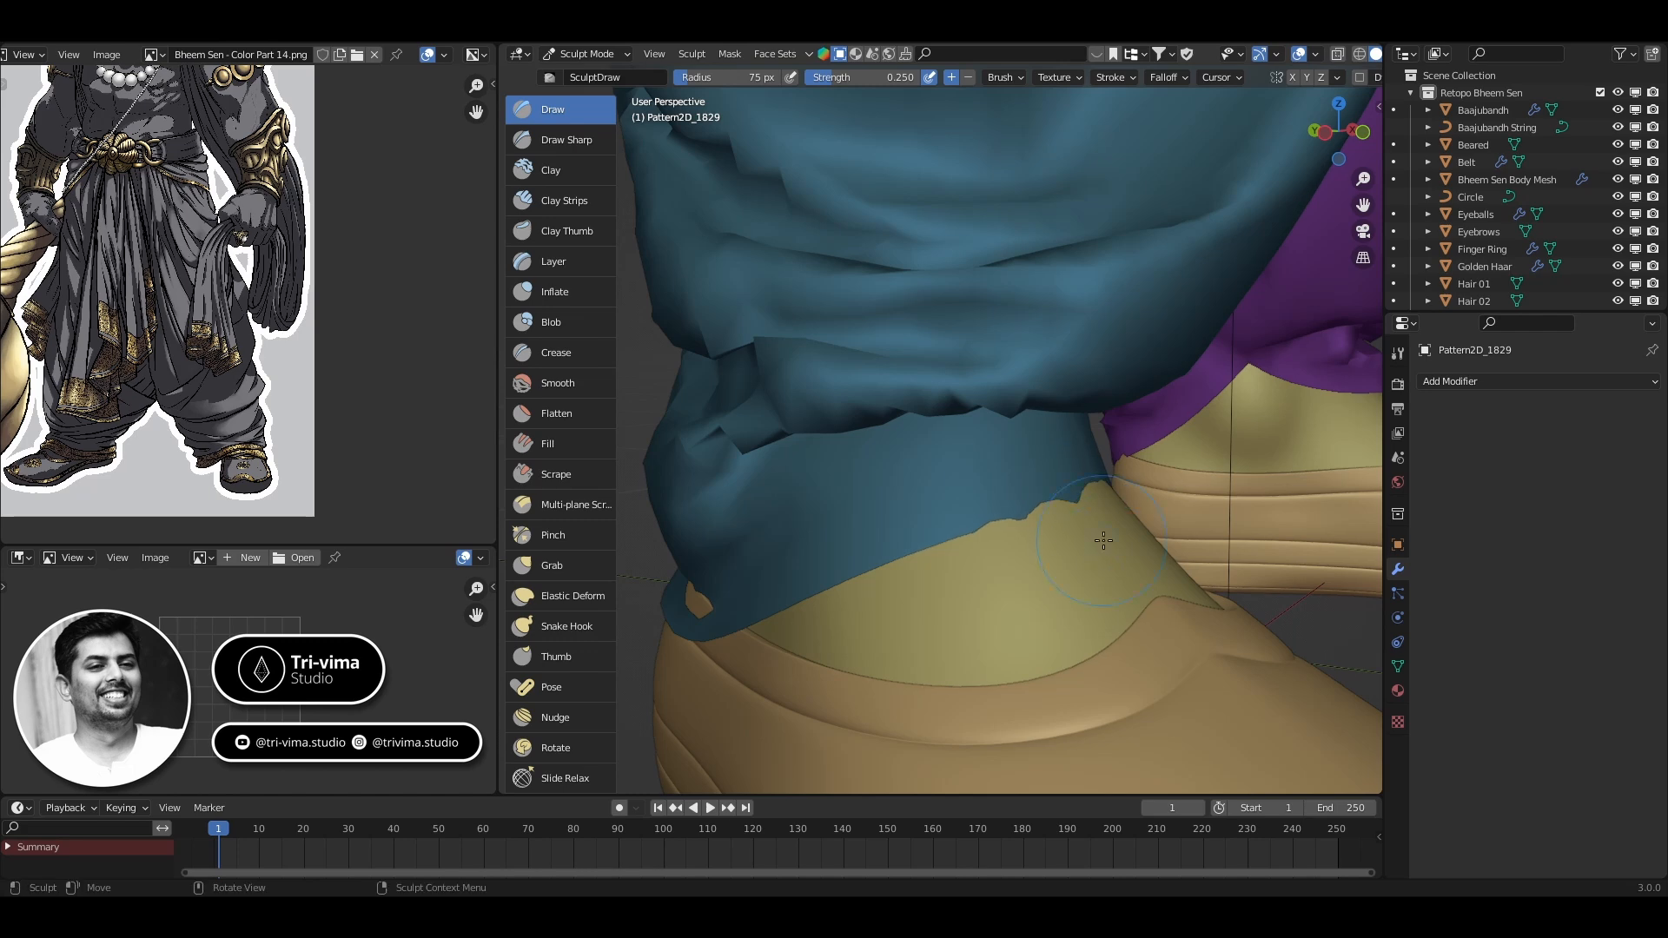
pyautogui.hotkey('alt', 'z')
pyautogui.hotkey('alt', 'z')
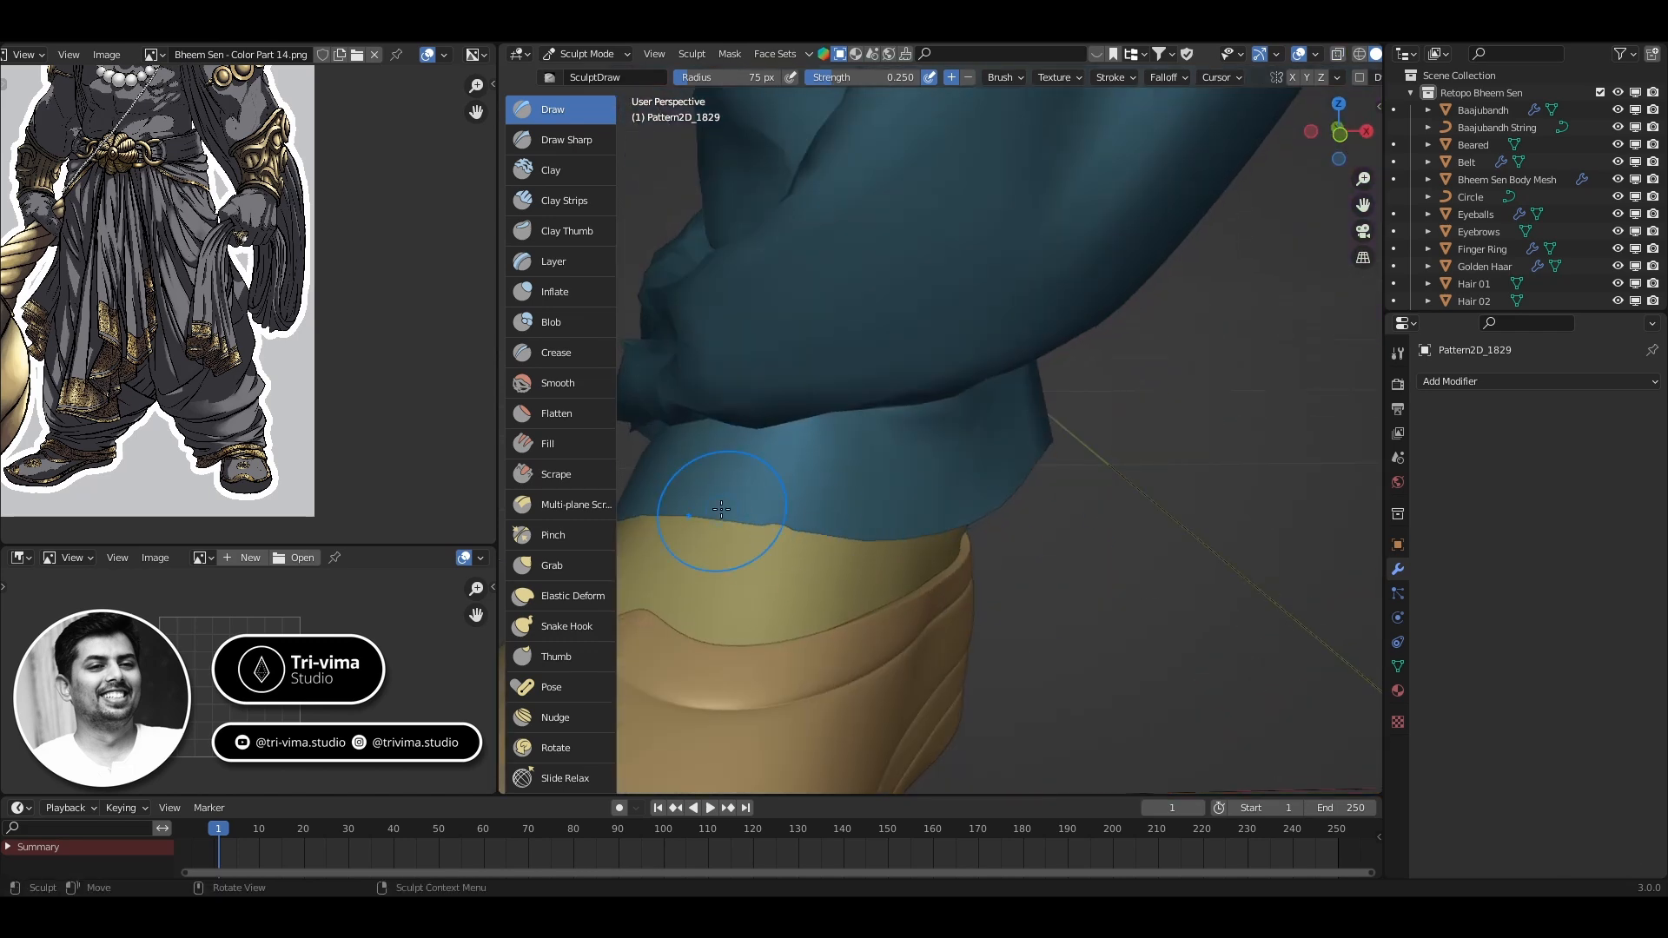
pyautogui.moveTo(721, 509)
pyautogui.mouseDown(button='middle')
pyautogui.moveTo(954, 448)
pyautogui.moveTo(1143, 550)
pyautogui.moveTo(1080, 607)
pyautogui.moveTo(1352, 525)
pyautogui.moveTo(1285, 608)
pyautogui.mouseUp(button='middle')
pyautogui.click(560, 110)
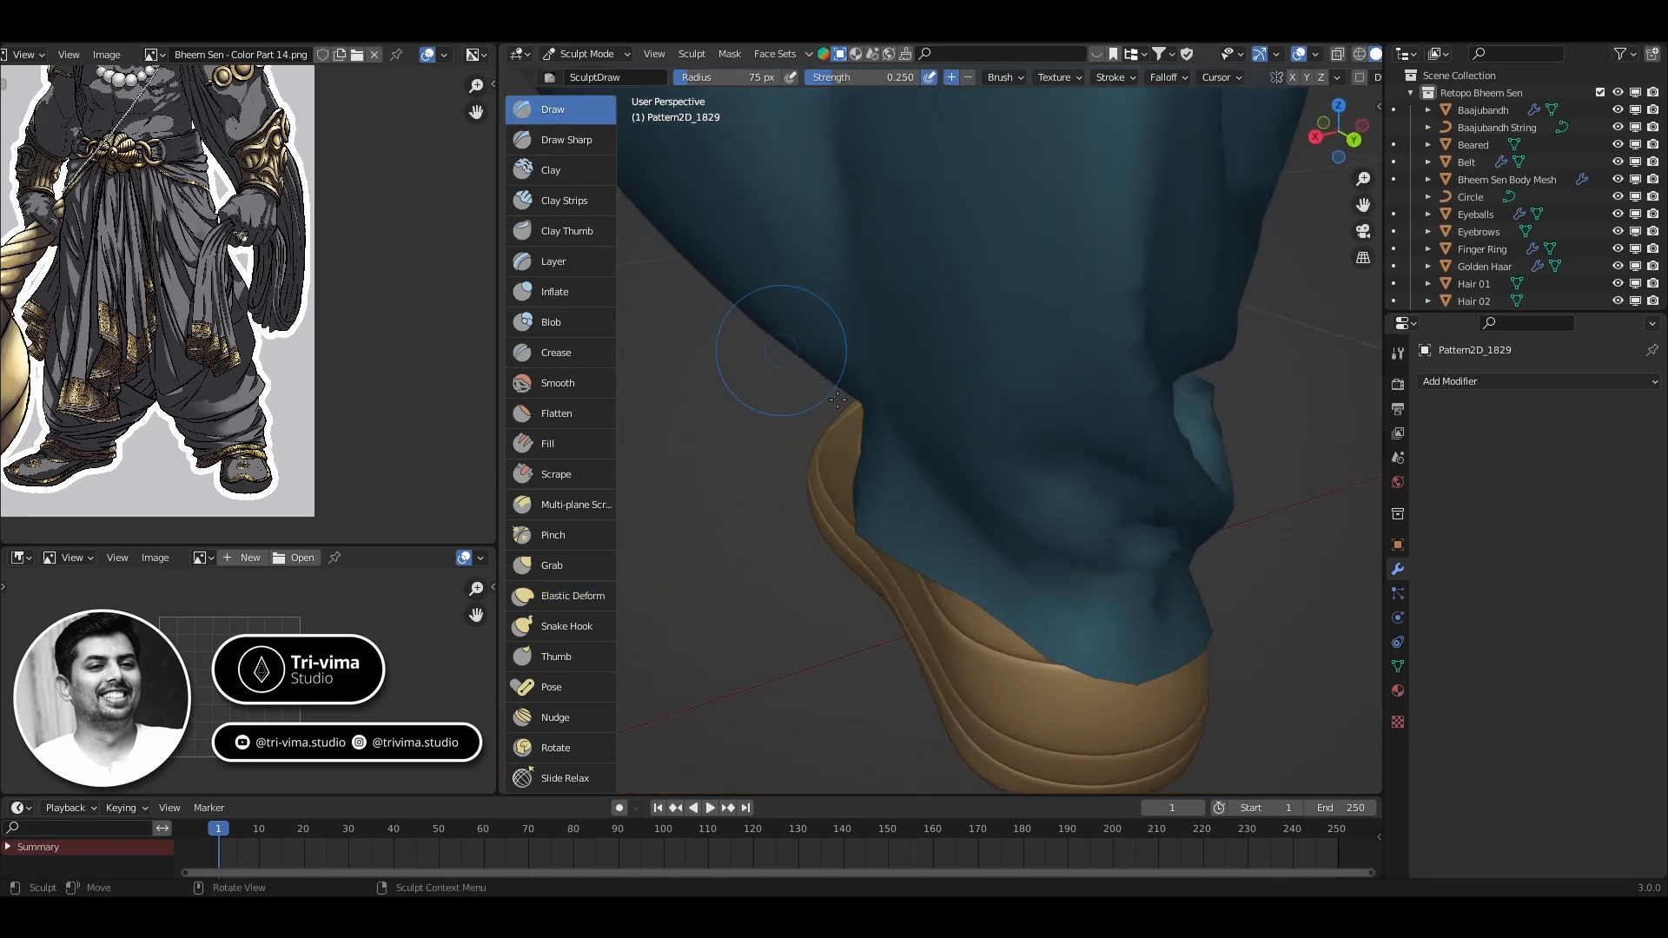
pyautogui.moveTo(920, 469)
pyautogui.mouseDown(button='middle')
pyautogui.moveTo(1106, 596)
pyautogui.moveTo(1156, 521)
pyautogui.moveTo(1242, 612)
pyautogui.moveTo(995, 494)
pyautogui.moveTo(923, 559)
pyautogui.moveTo(1000, 521)
pyautogui.mouseUp(button='middle')
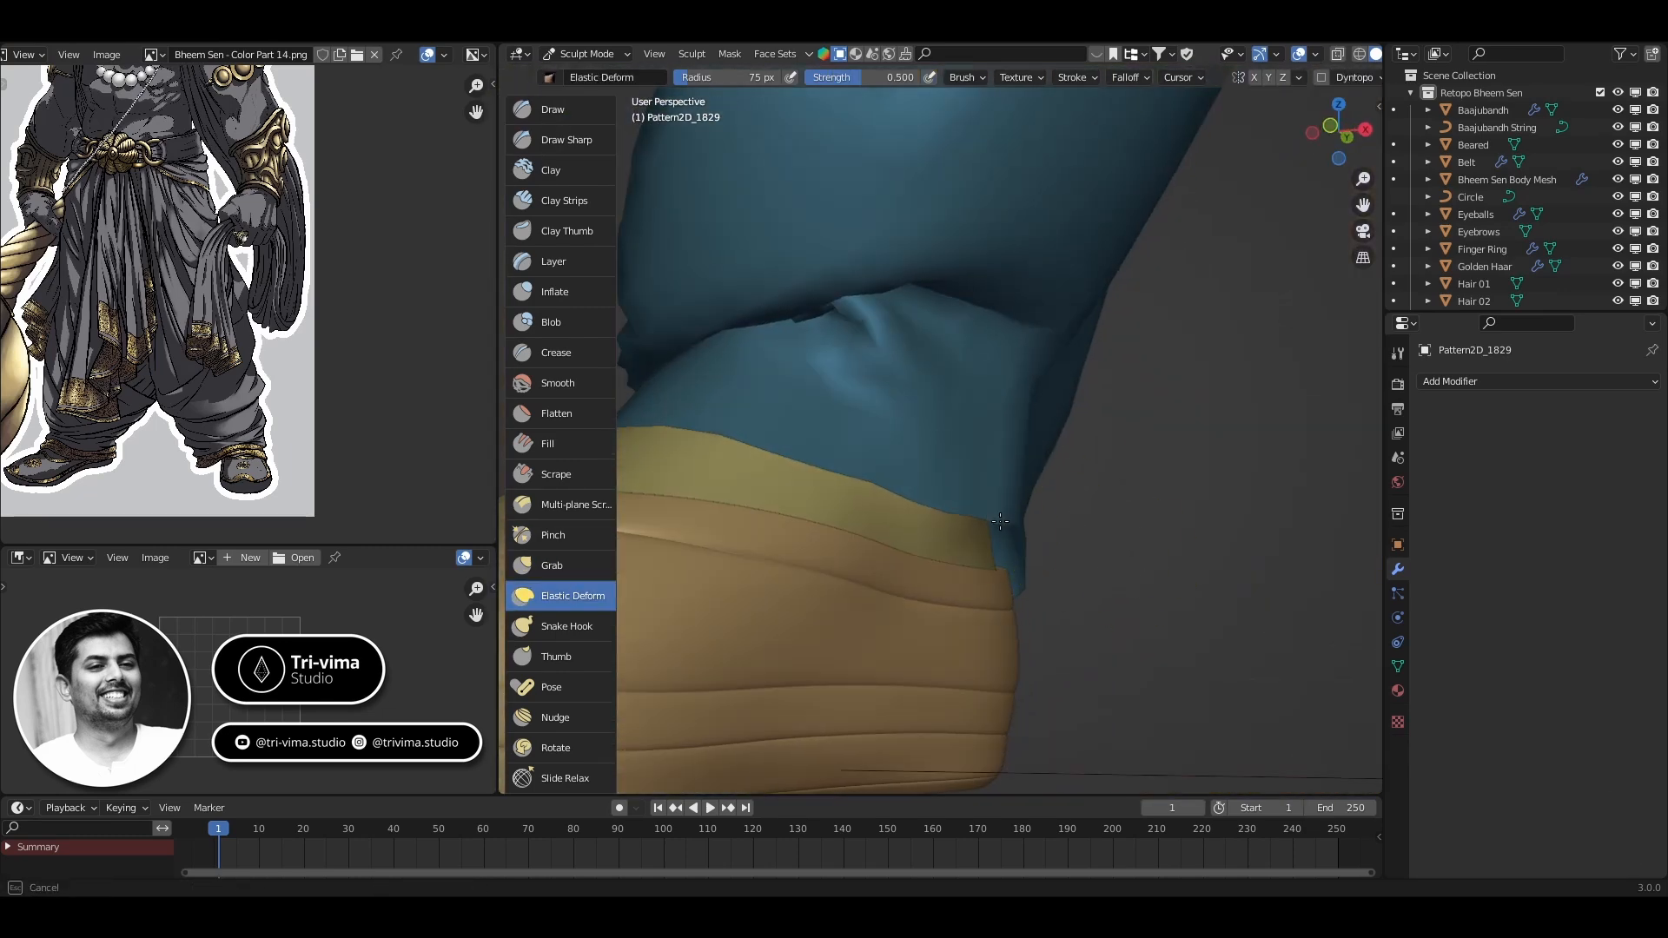
pyautogui.moveTo(1009, 438)
pyautogui.mouseDown(button='middle')
pyautogui.moveTo(1079, 565)
pyautogui.moveTo(975, 488)
pyautogui.mouseUp(button='middle')
# Enable the wireframe overlay and keep shaping the notched ankle hem in Sculpt Mode with Elastic Deform
pyautogui.press('Tab')
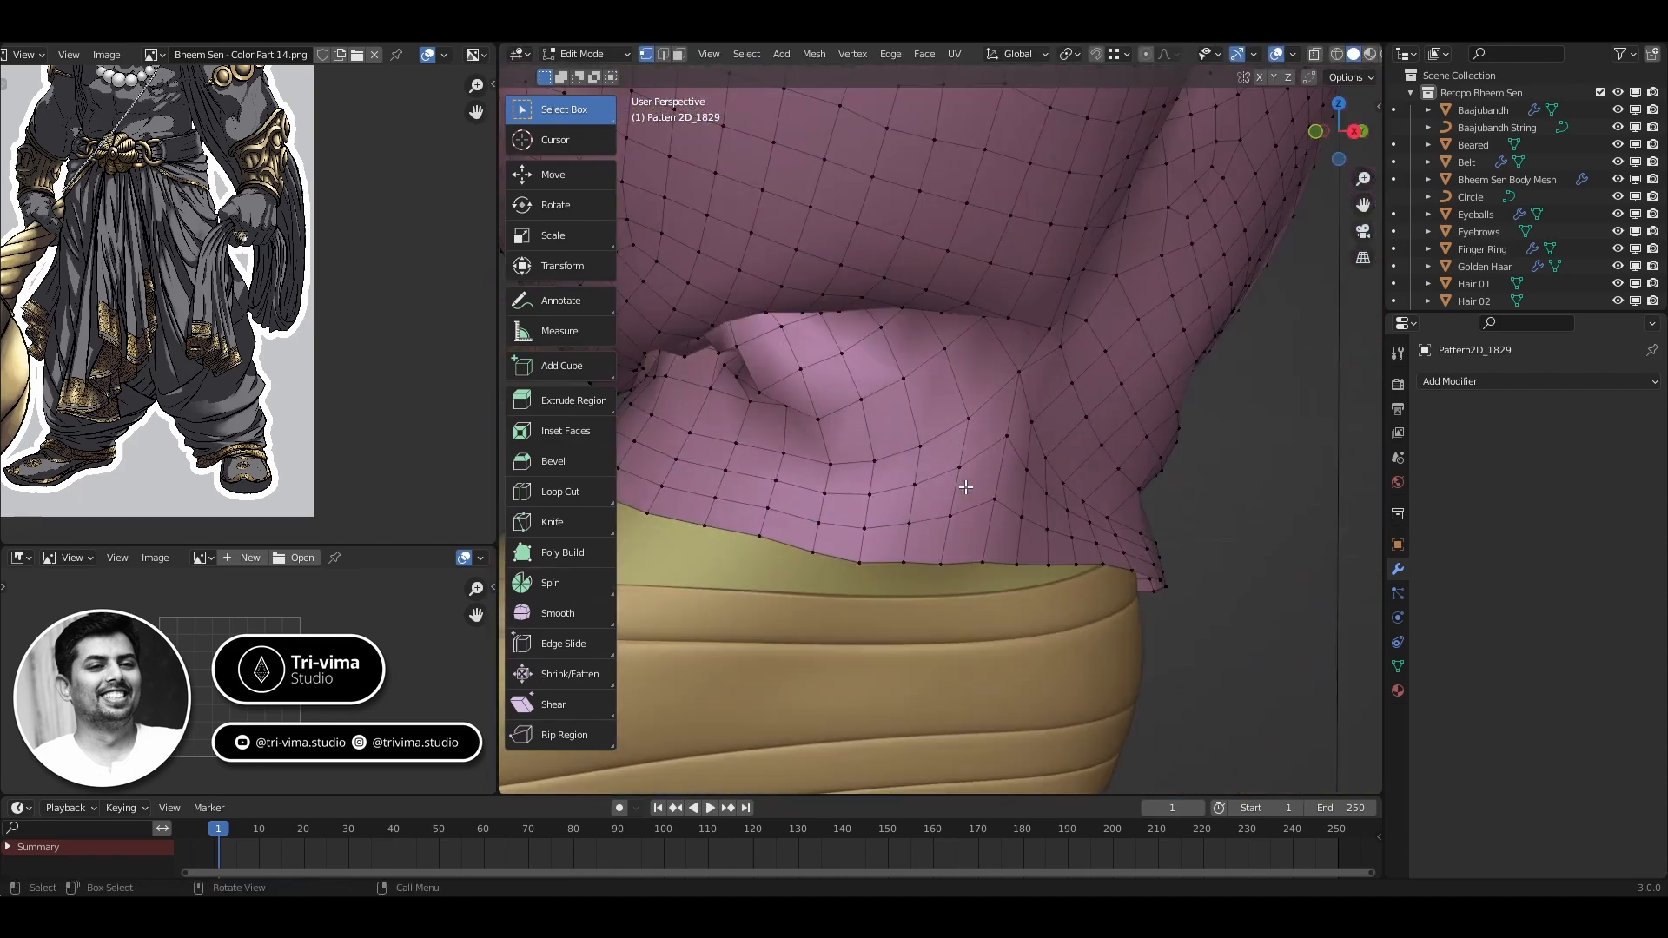
pyautogui.hotkey('ctrl', 'Tab')
pyautogui.click(975, 584)
pyautogui.click(1316, 57)
pyautogui.click(1207, 348)
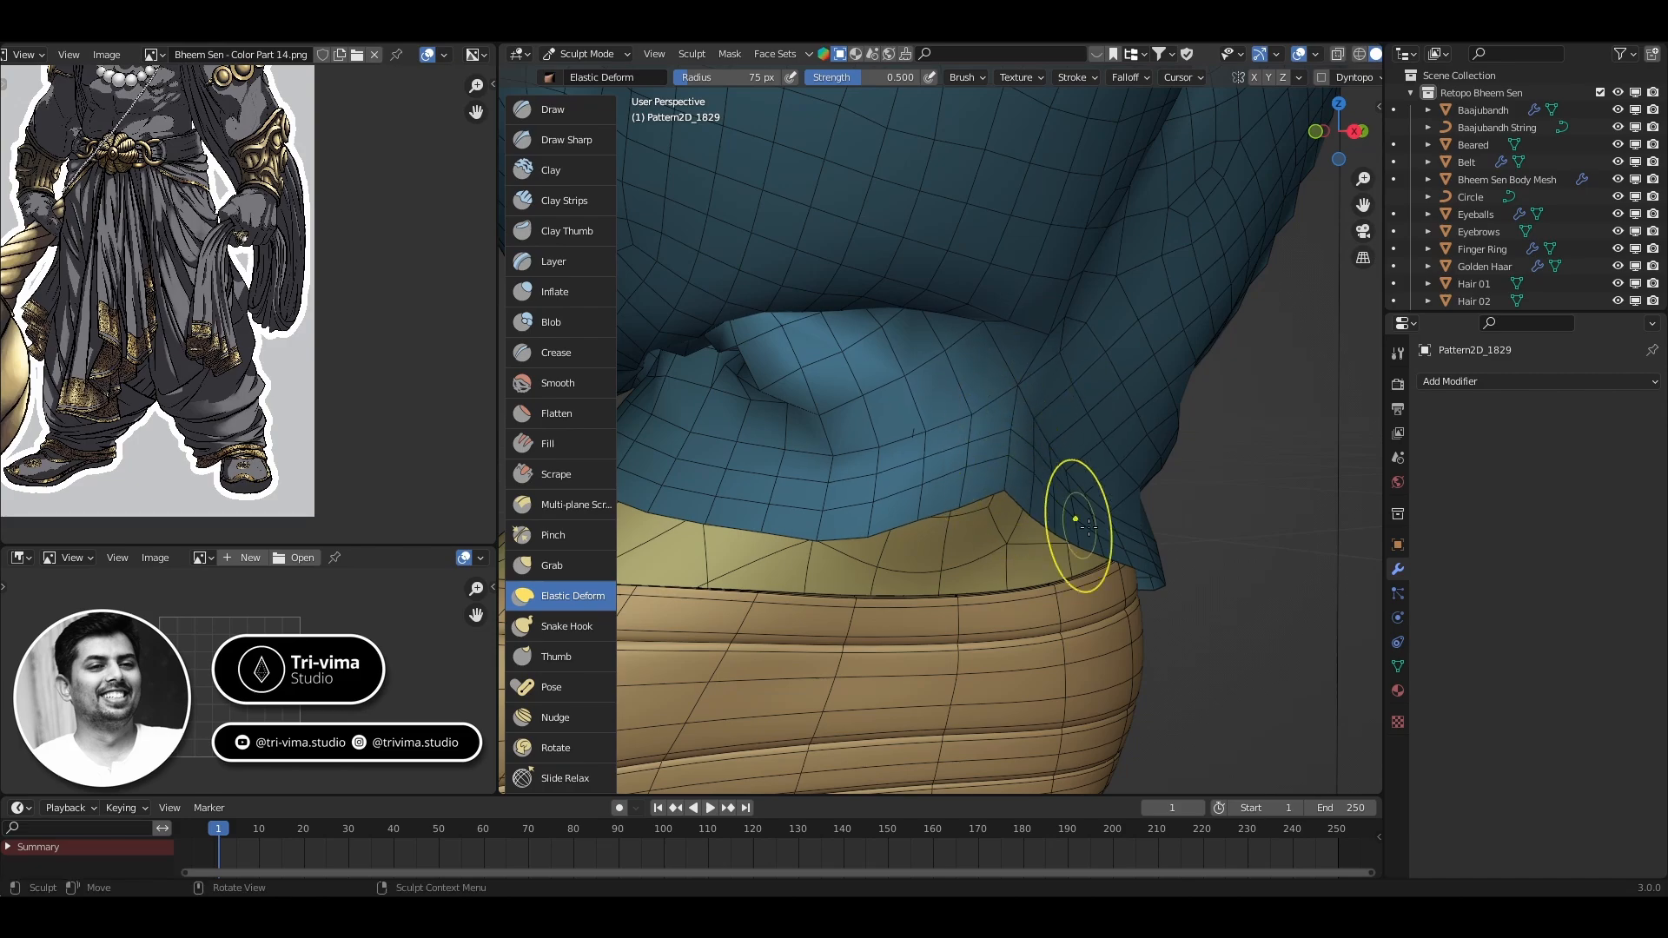
pyautogui.moveTo(1088, 526); pyautogui.dragTo(1043, 538, button='middle')
pyautogui.keyDown('ctrl'); pyautogui.moveTo(1043, 434); pyautogui.dragTo(999, 434, button='middle'); pyautogui.keyUp('ctrl')
pyautogui.keyDown('shift'); pyautogui.moveTo(999, 591); pyautogui.dragTo(1061, 519, button='middle'); pyautogui.keyUp('shift')
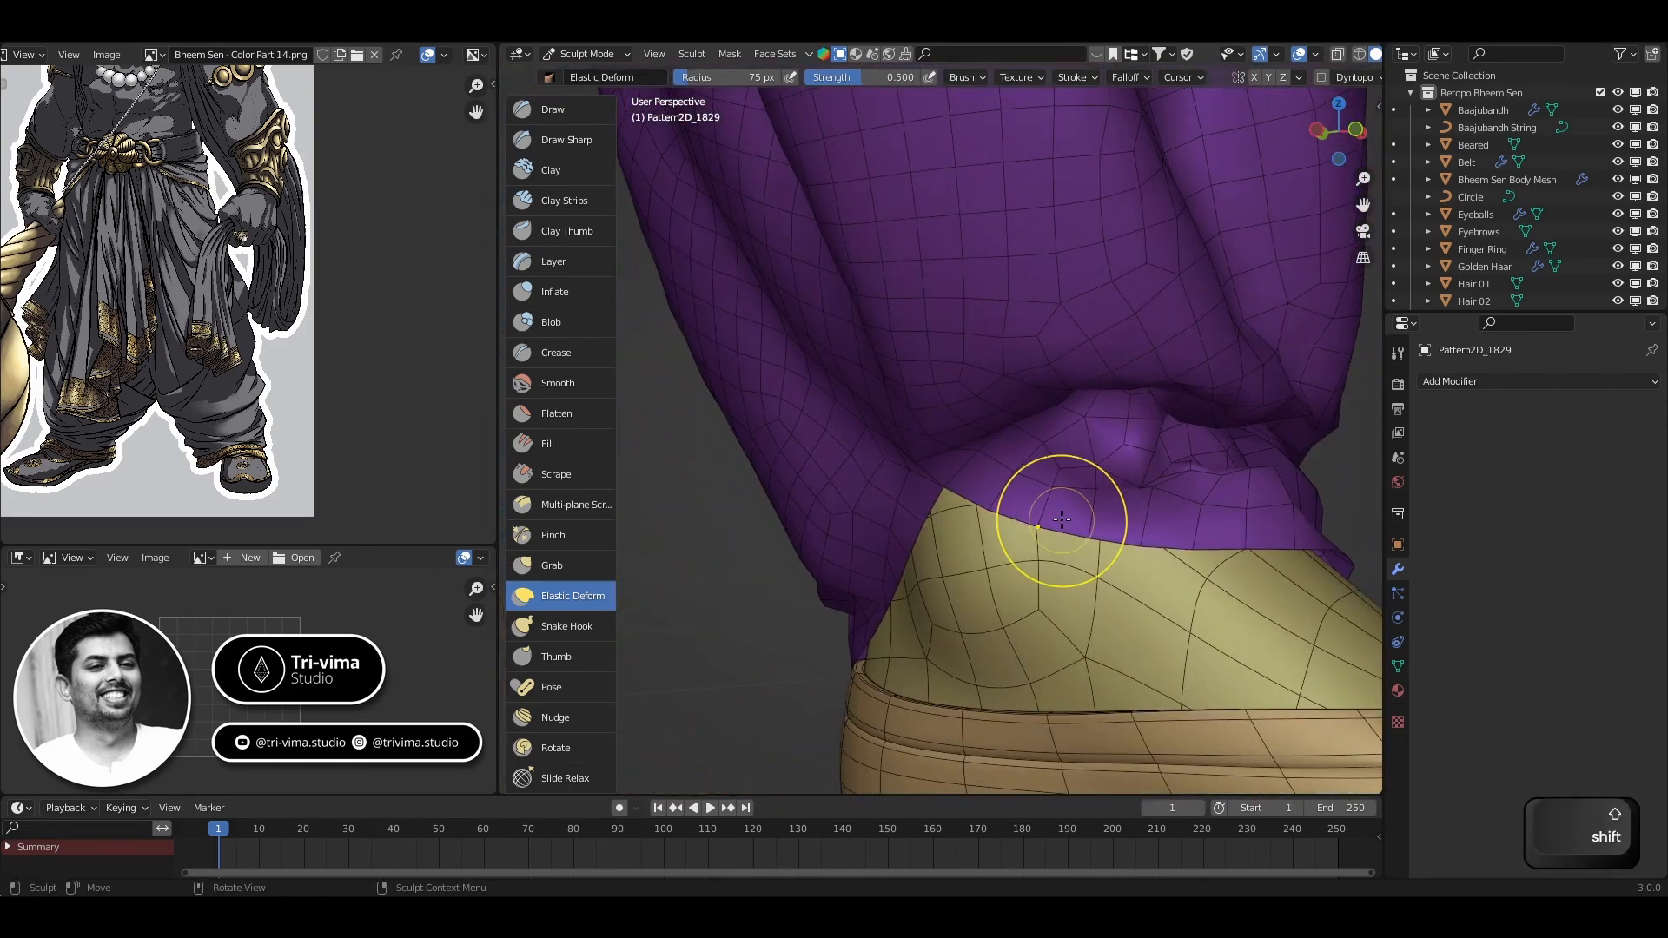
# Extrude the notched ankle hem edge downward, then scale and move the new edge around the ankle
pyautogui.press('Tab')
pyautogui.press('e')
pyautogui.click(998, 666)
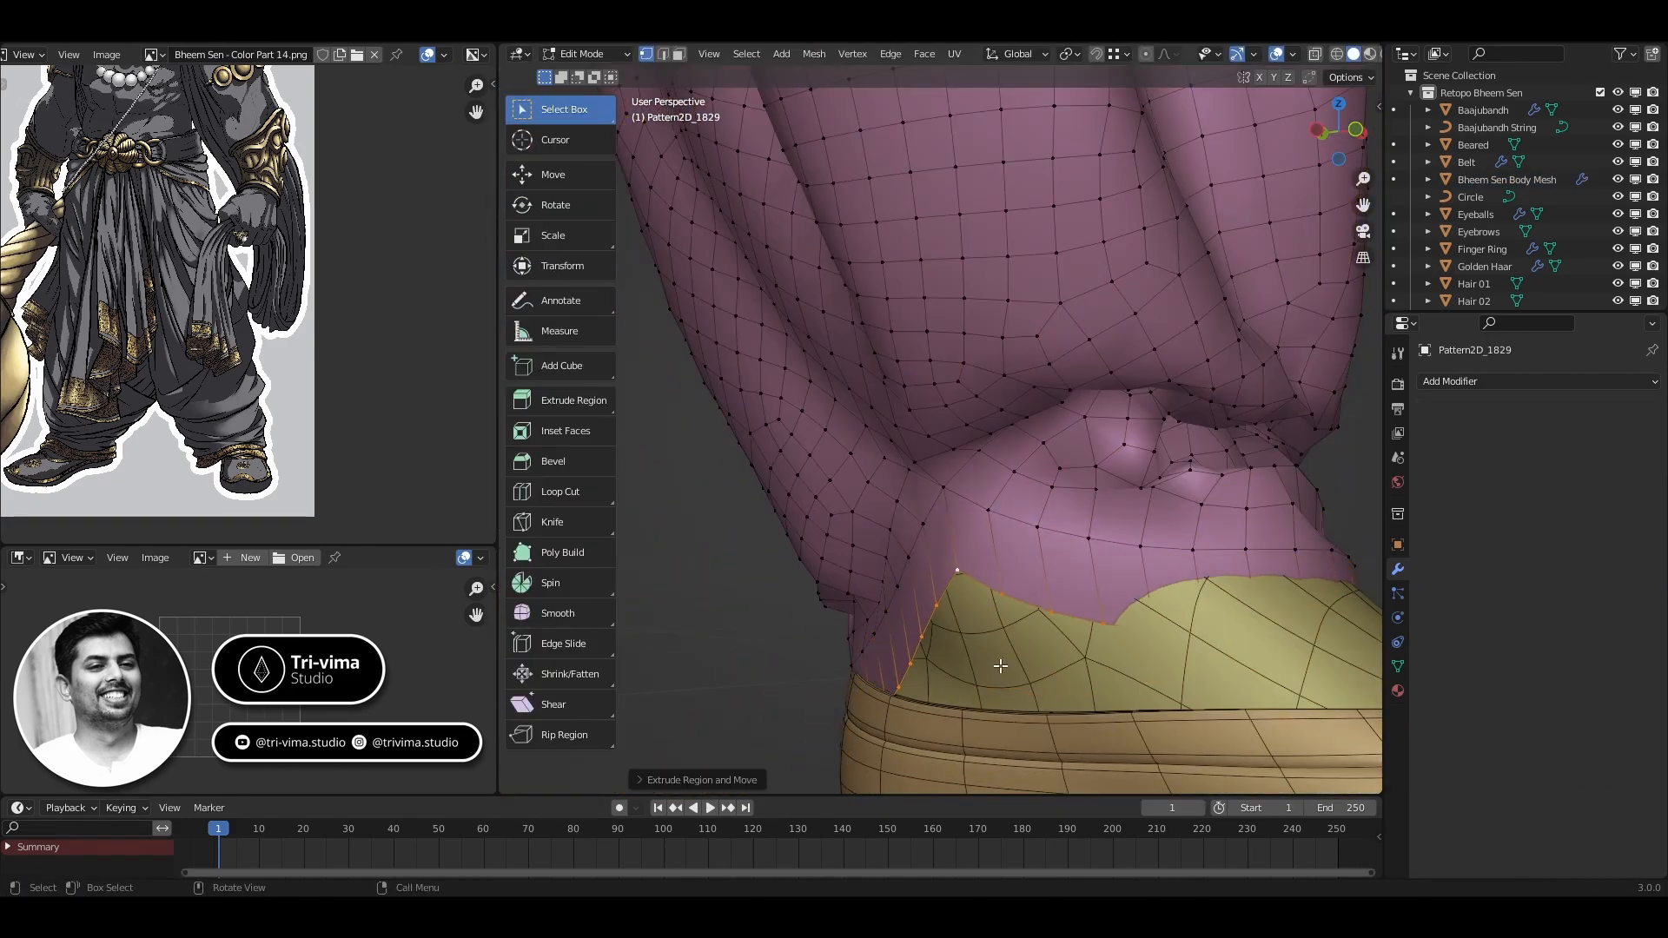
pyautogui.press('s')
pyautogui.click(998, 656)
pyautogui.moveTo(998, 656); pyautogui.dragTo(1331, 625, button='middle')
pyautogui.click(1093, 495)
# Return the trousers to Sculpt Mode and fit the extruded hem around the back of the ankle
pyautogui.hotkey('ctrl', 'Tab')
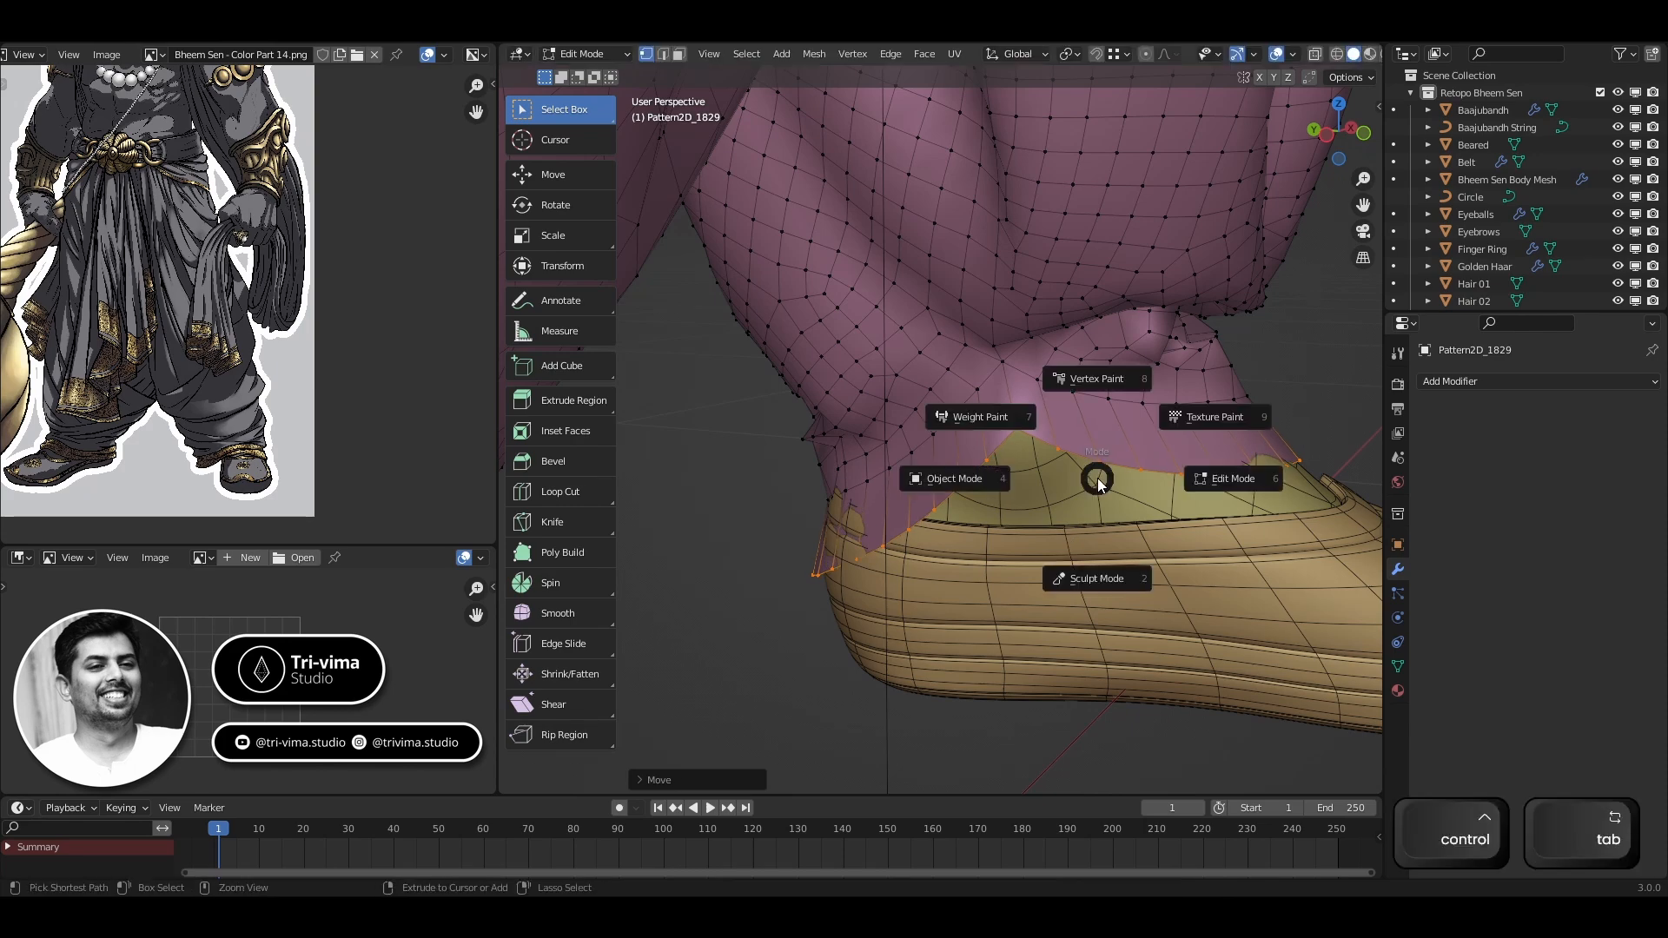
pyautogui.click(1098, 569)
pyautogui.moveTo(1086, 521); pyautogui.dragTo(955, 469, button='middle')
pyautogui.keyDown('shift'); pyautogui.moveTo(845, 409); pyautogui.dragTo(1286, 382, button='middle'); pyautogui.keyUp('shift')
pyautogui.moveTo(1285, 383); pyautogui.dragTo(1238, 359, button='middle')
pyautogui.moveTo(1252, 433); pyautogui.dragTo(1346, 434, button='middle')
pyautogui.keyDown('shift'); pyautogui.moveTo(1347, 435); pyautogui.dragTo(1025, 487, button='middle'); pyautogui.keyUp('shift')
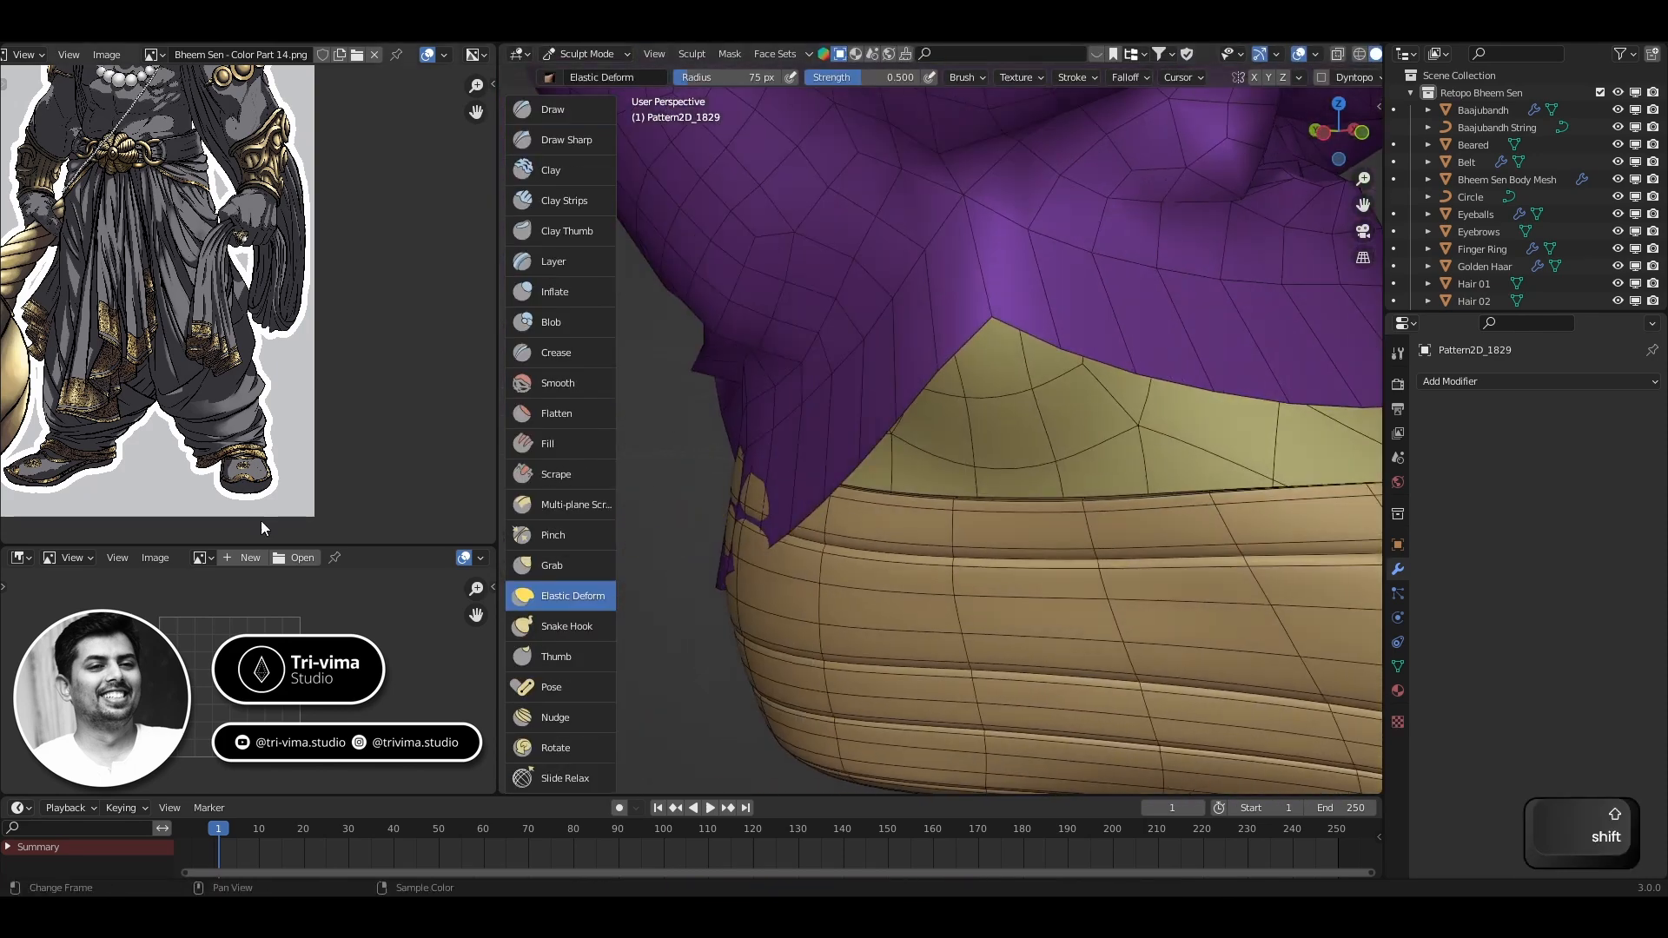
pyautogui.press('Tab')
pyautogui.moveTo(868, 530)
pyautogui.mouseDown(button='middle')
pyautogui.moveTo(737, 510)
pyautogui.moveTo(999, 521)
pyautogui.mouseUp(button='middle')
pyautogui.hotkey('ctrl', 'Tab')
pyautogui.click(995, 438)
pyautogui.moveTo(997, 405); pyautogui.dragTo(991, 323, button='middle')
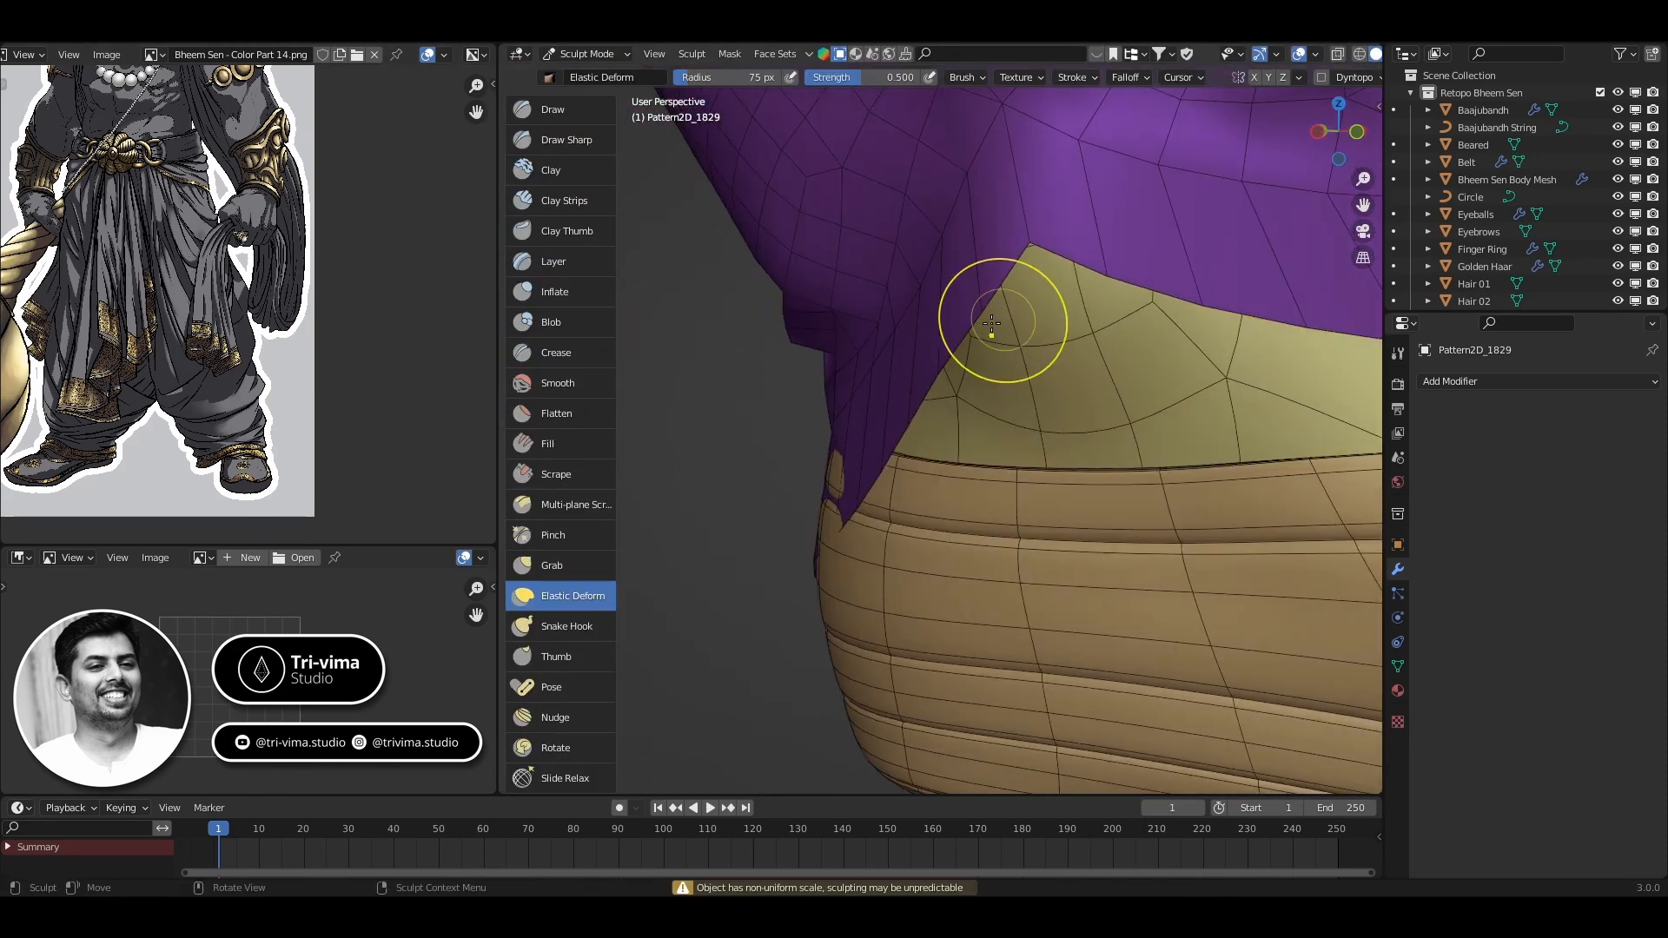
# Pull the extruded hem over the shoe's heel with Elastic Deform and even out its edge around the ankle
pyautogui.moveTo(865, 517); pyautogui.dragTo(900, 496, button='middle')
pyautogui.moveTo(855, 508); pyautogui.dragTo(808, 530)
pyautogui.moveTo(808, 529); pyautogui.dragTo(949, 591, button='middle')
pyautogui.moveTo(855, 493); pyautogui.dragTo(856, 525)
pyautogui.moveTo(857, 524)
pyautogui.keyDown('ctrl'); pyautogui.mouseDown(button='middle')
pyautogui.moveTo(920, 452)
pyautogui.moveTo(1016, 434)
pyautogui.mouseUp(button='middle'); pyautogui.keyUp('ctrl')
pyautogui.moveTo(1017, 465); pyautogui.dragTo(987, 456)
pyautogui.moveTo(1013, 519); pyautogui.dragTo(1094, 486, button='middle')
pyautogui.moveTo(1042, 434)
pyautogui.keyDown('ctrl'); pyautogui.mouseDown(button='middle')
pyautogui.moveTo(1047, 417)
pyautogui.moveTo(1042, 487)
pyautogui.mouseUp(button='middle'); pyautogui.keyUp('ctrl')
pyautogui.moveTo(1094, 425)
pyautogui.mouseDown(button='middle')
pyautogui.moveTo(1006, 414)
pyautogui.moveTo(956, 481)
pyautogui.moveTo(977, 599)
pyautogui.mouseUp(button='middle')
pyautogui.moveTo(978, 599); pyautogui.dragTo(1129, 556, button='middle')
pyautogui.moveTo(1086, 556)
pyautogui.keyDown('ctrl'); pyautogui.mouseDown(button='middle')
pyautogui.moveTo(1085, 469)
pyautogui.moveTo(1087, 514)
pyautogui.mouseUp(button='middle'); pyautogui.keyUp('ctrl')
# Add a loop cut around the extruded ankle hem in Edit Mode, then return to Object Mode
pyautogui.hotkey('ctrl', 'Tab')
pyautogui.press('Tab')
pyautogui.hotkey('ctrl', 'r')
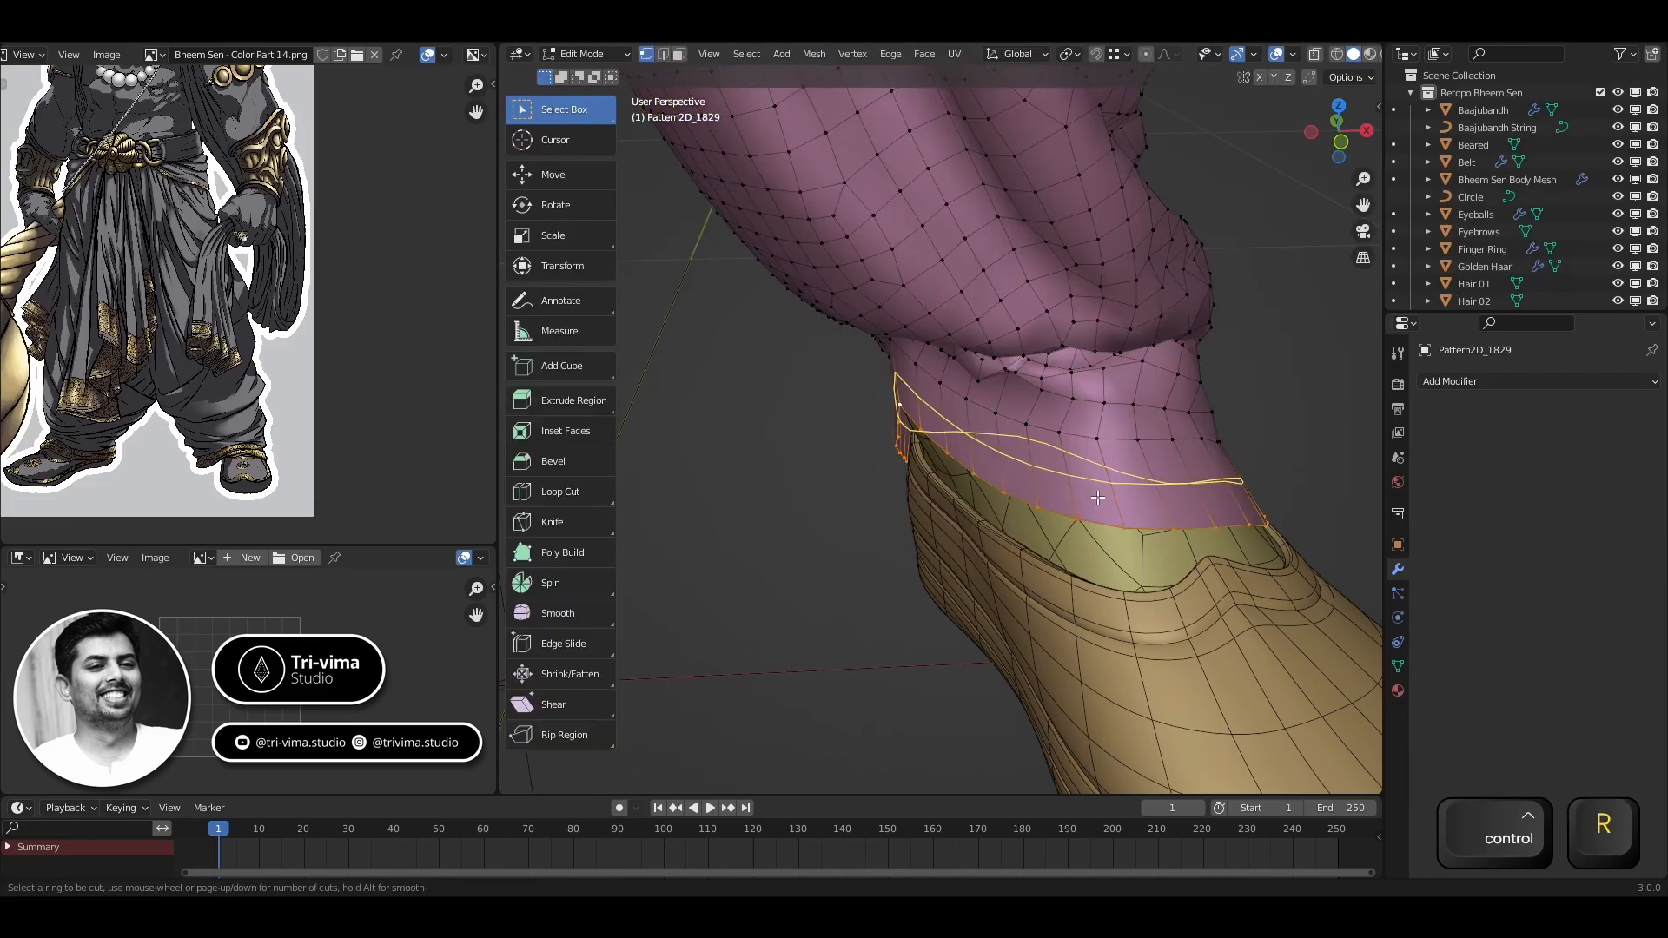
pyautogui.click(1098, 498)
pyautogui.press('Tab')
# Hide the wireframe overlay and open the green hip wrap in Edit Mode
pyautogui.click(946, 570)
pyautogui.keyDown('shift'); pyautogui.moveTo(955, 538); pyautogui.dragTo(1086, 591, button='middle'); pyautogui.keyUp('shift')
pyautogui.click(1292, 54)
pyautogui.click(1150, 345)
pyautogui.click(1138, 434)
pyautogui.press('Tab')
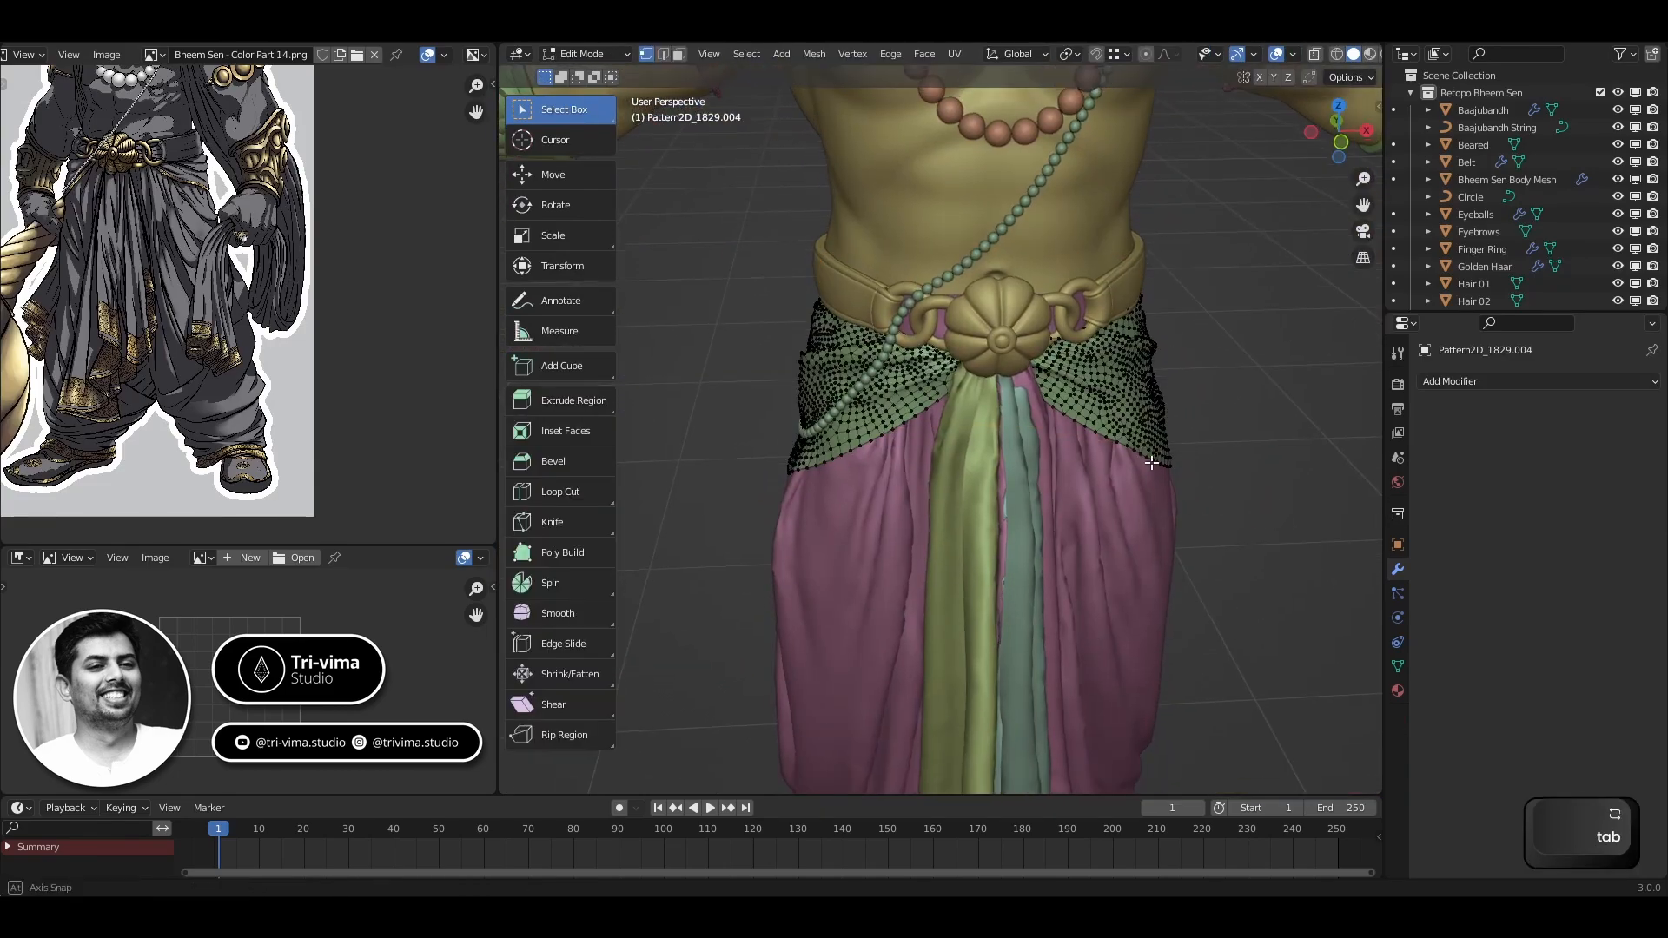
# Select the hip wrap's lower boundary loop and remove the stray upper edges from the selection using X-ray
pyautogui.keyDown('ctrl'); pyautogui.moveTo(1150, 463); pyautogui.dragTo(1150, 347, button='middle'); pyautogui.keyUp('ctrl')
pyautogui.keyDown('shift'); pyautogui.moveTo(1151, 348); pyautogui.dragTo(1034, 348, button='middle'); pyautogui.keyUp('shift')
pyautogui.keyDown('alt'); pyautogui.click(1138, 382); pyautogui.keyUp('alt')
pyautogui.hotkey('alt', 'z')
pyautogui.keyDown('ctrl'); pyautogui.moveTo(769, 305); pyautogui.dragTo(954, 375); pyautogui.keyUp('ctrl')
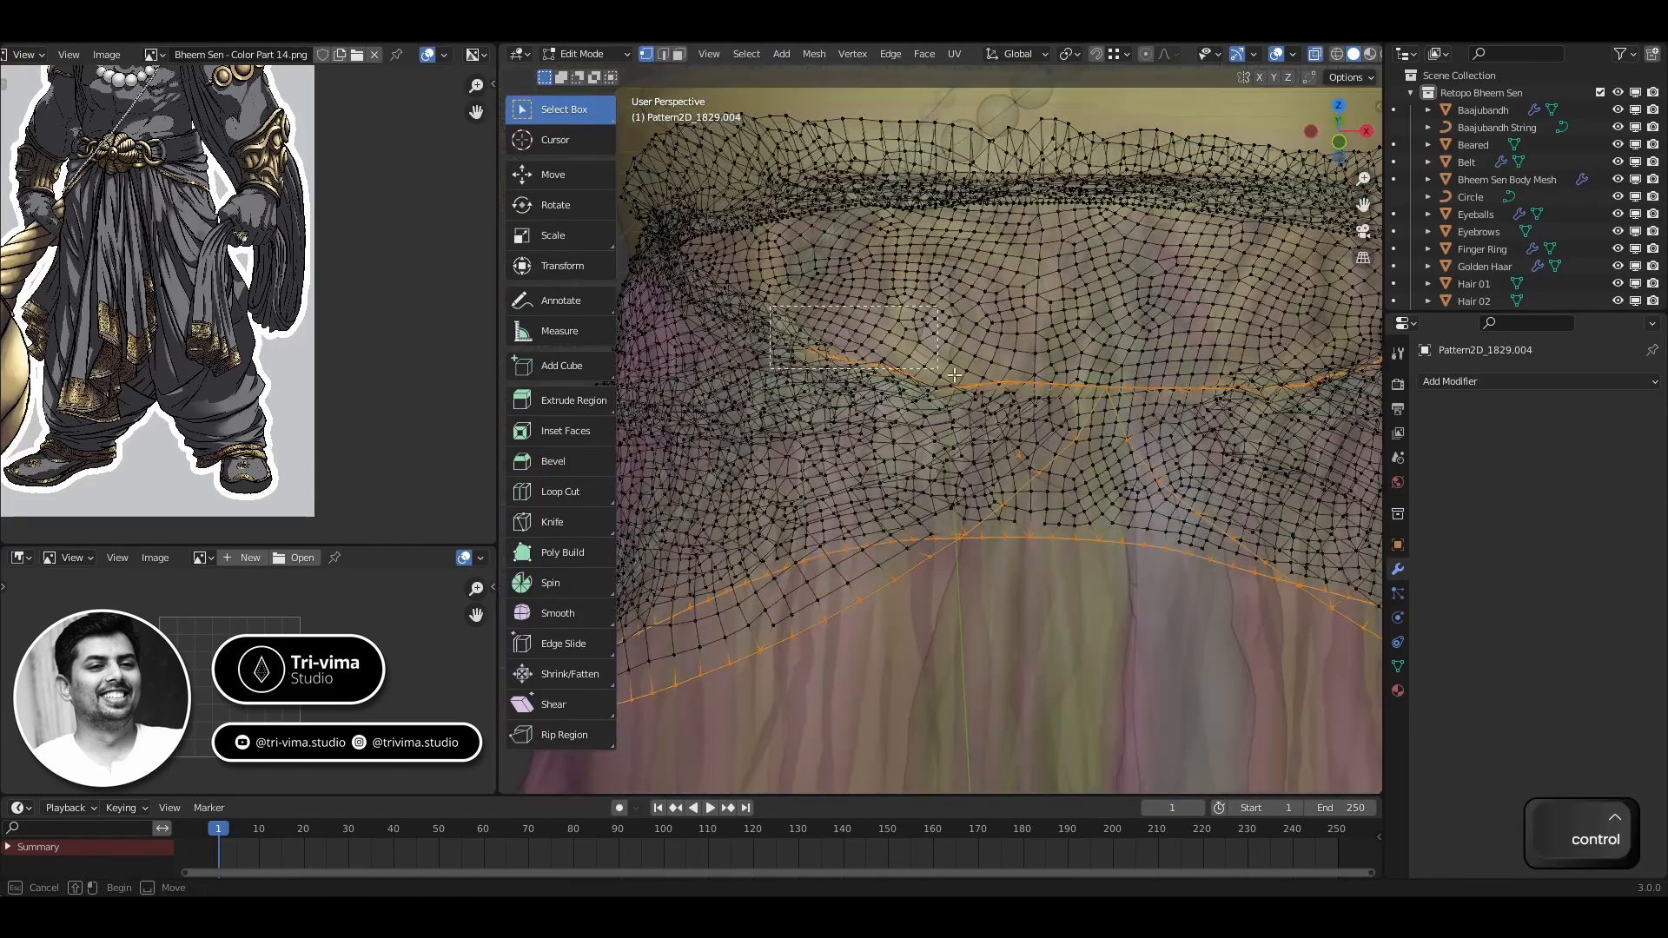
pyautogui.keyDown('ctrl'); pyautogui.moveTo(1154, 391); pyautogui.dragTo(1333, 405); pyautogui.keyUp('ctrl')
# Turn off X-ray and extend the hip wrap's lower edge downward into a border band
pyautogui.keyDown('ctrl'); pyautogui.moveTo(1216, 417); pyautogui.dragTo(1155, 556, button='middle'); pyautogui.keyUp('ctrl')
pyautogui.moveTo(1078, 643)
pyautogui.keyDown('ctrl'); pyautogui.mouseDown(button='middle')
pyautogui.moveTo(1034, 562)
pyautogui.moveTo(1225, 619)
pyautogui.moveTo(923, 551)
pyautogui.moveTo(1251, 556)
pyautogui.mouseUp(button='middle'); pyautogui.keyUp('ctrl')
pyautogui.hotkey('alt', 'z')
pyautogui.click(1234, 645)
pyautogui.keyDown('ctrl'); pyautogui.moveTo(1250, 556); pyautogui.dragTo(1233, 417, button='middle'); pyautogui.keyUp('ctrl')
# Show the wireframe overlay again and switch the hip wrap to Sculpt Mode
pyautogui.click(1292, 54)
pyautogui.click(1182, 346)
pyautogui.hotkey('ctrl', 'Tab')
pyautogui.click(1133, 553)
pyautogui.keyDown('ctrl'); pyautogui.moveTo(1133, 553); pyautogui.dragTo(978, 382, button='middle'); pyautogui.keyUp('ctrl')
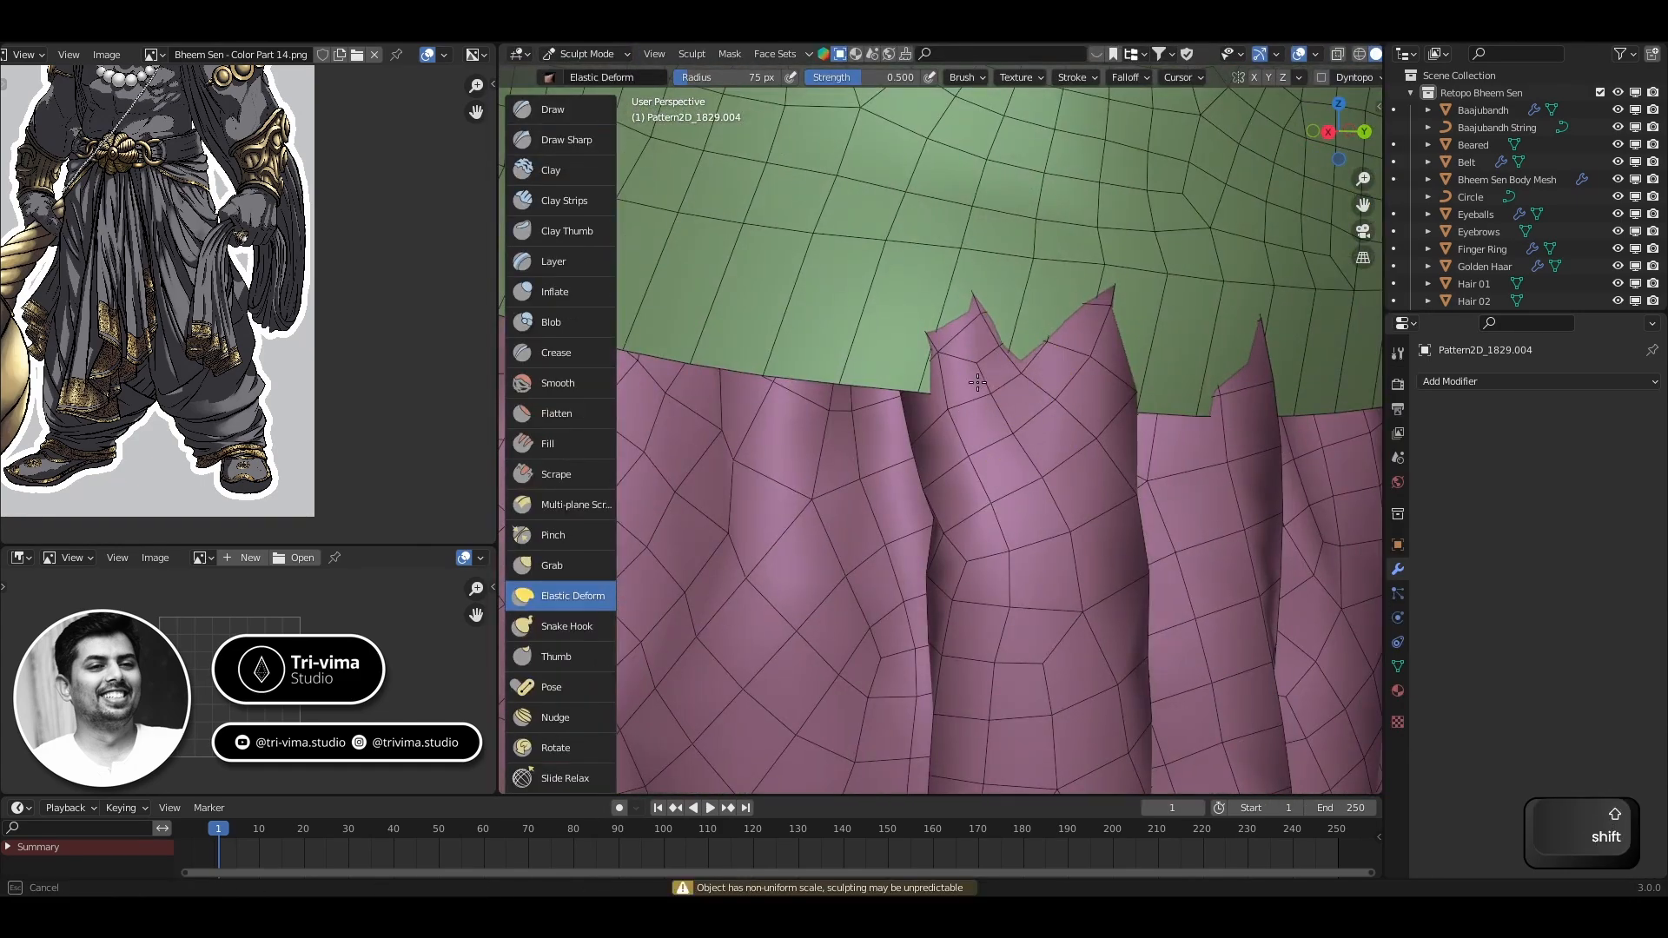
# Shape the hip wrap's border band with Elastic Deform where trouser folds poke through around the side and back
pyautogui.moveTo(1150, 385); pyautogui.dragTo(1147, 417)
pyautogui.moveTo(1257, 373); pyautogui.dragTo(1259, 408)
pyautogui.moveTo(1251, 373)
pyautogui.keyDown('ctrl'); pyautogui.mouseDown(button='middle')
pyautogui.moveTo(1258, 439)
pyautogui.moveTo(1103, 417)
pyautogui.mouseUp(button='middle'); pyautogui.keyUp('ctrl')
pyautogui.moveTo(1103, 382); pyautogui.dragTo(1103, 417)
pyautogui.moveTo(1216, 426); pyautogui.dragTo(1133, 449, button='middle')
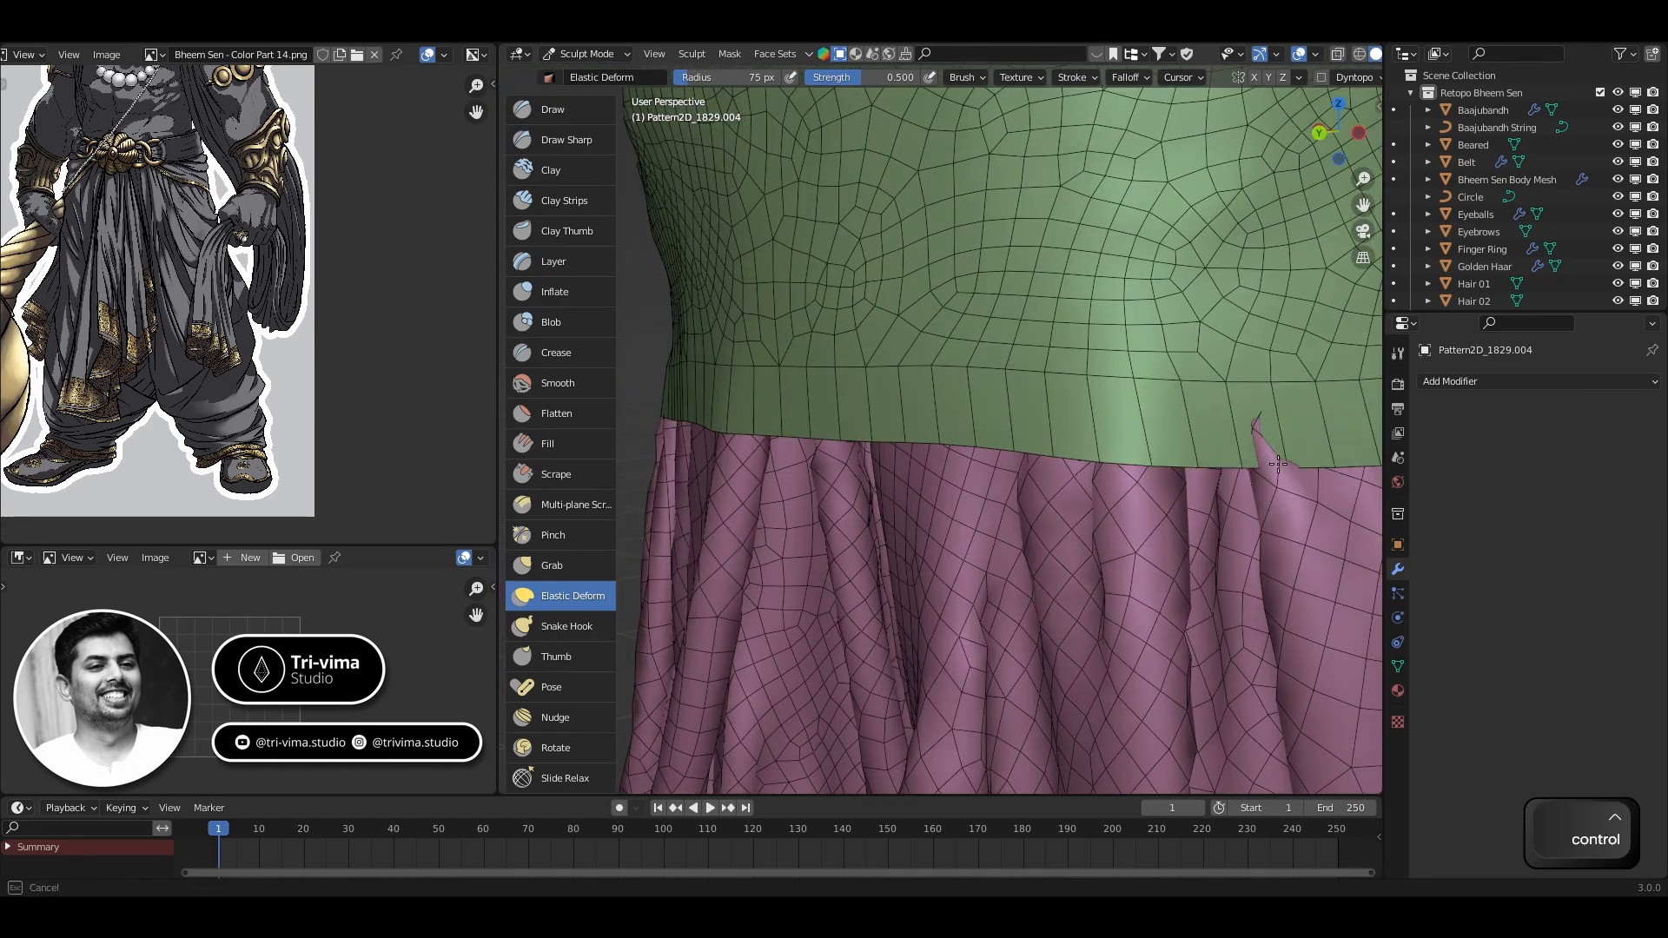
pyautogui.keyDown('ctrl'); pyautogui.moveTo(1277, 464); pyautogui.dragTo(860, 422, button='middle'); pyautogui.keyUp('ctrl')
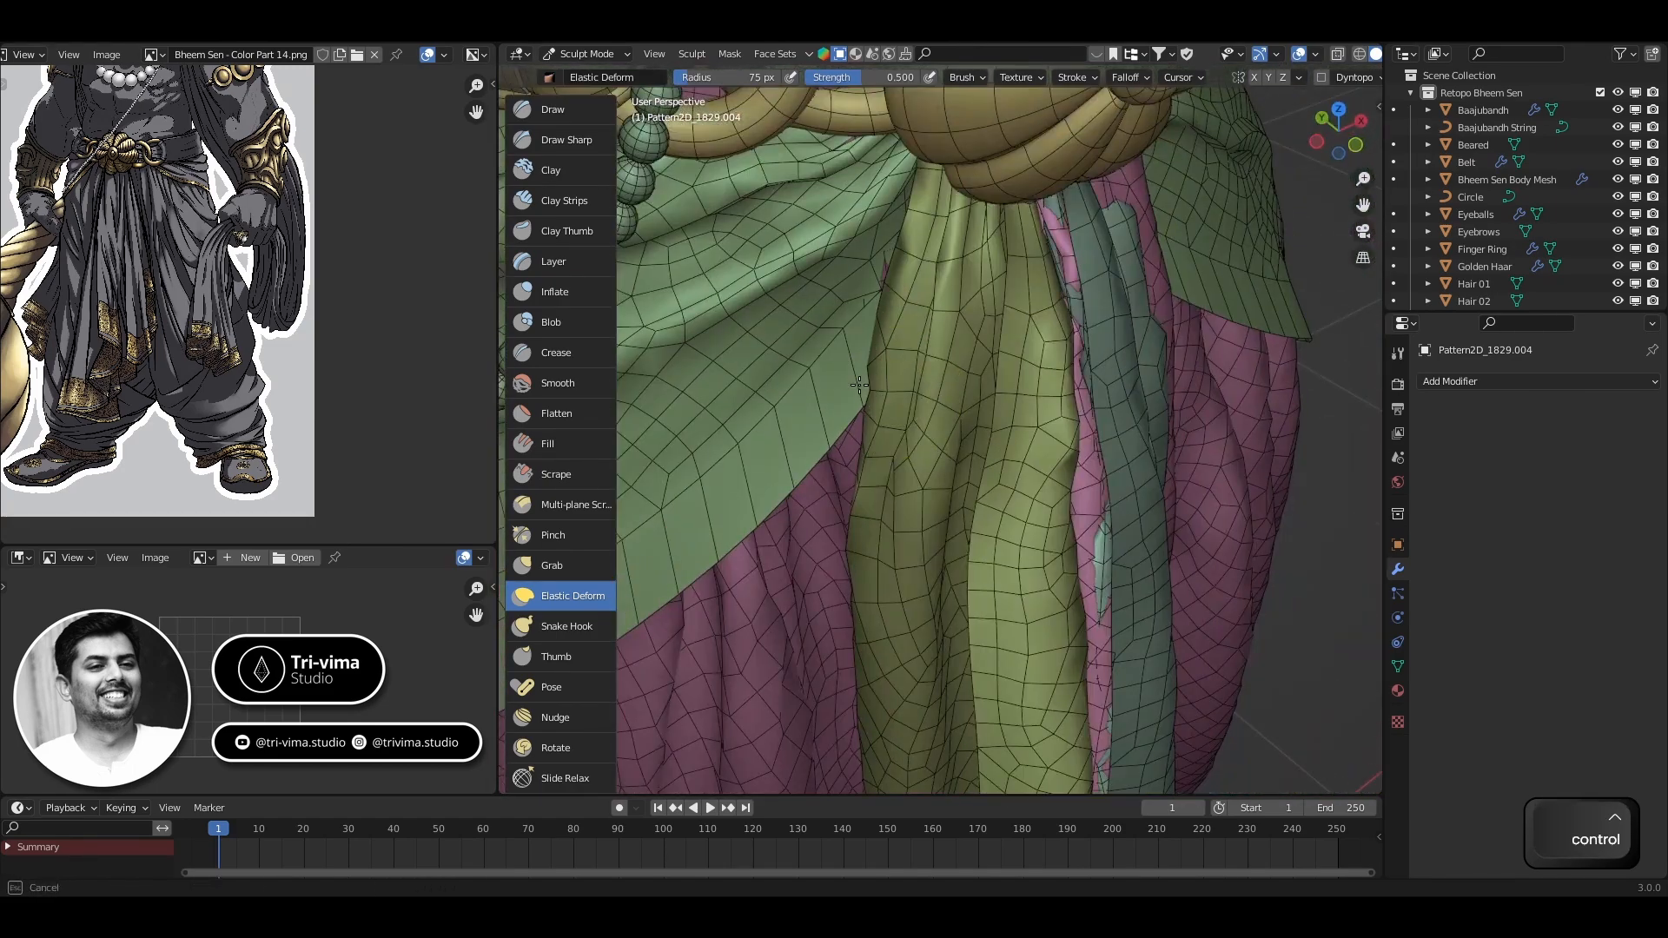
pyautogui.moveTo(827, 354); pyautogui.dragTo(712, 364, button='middle')
pyautogui.keyDown('shift'); pyautogui.moveTo(930, 473); pyautogui.dragTo(1049, 528, button='middle'); pyautogui.keyUp('shift')
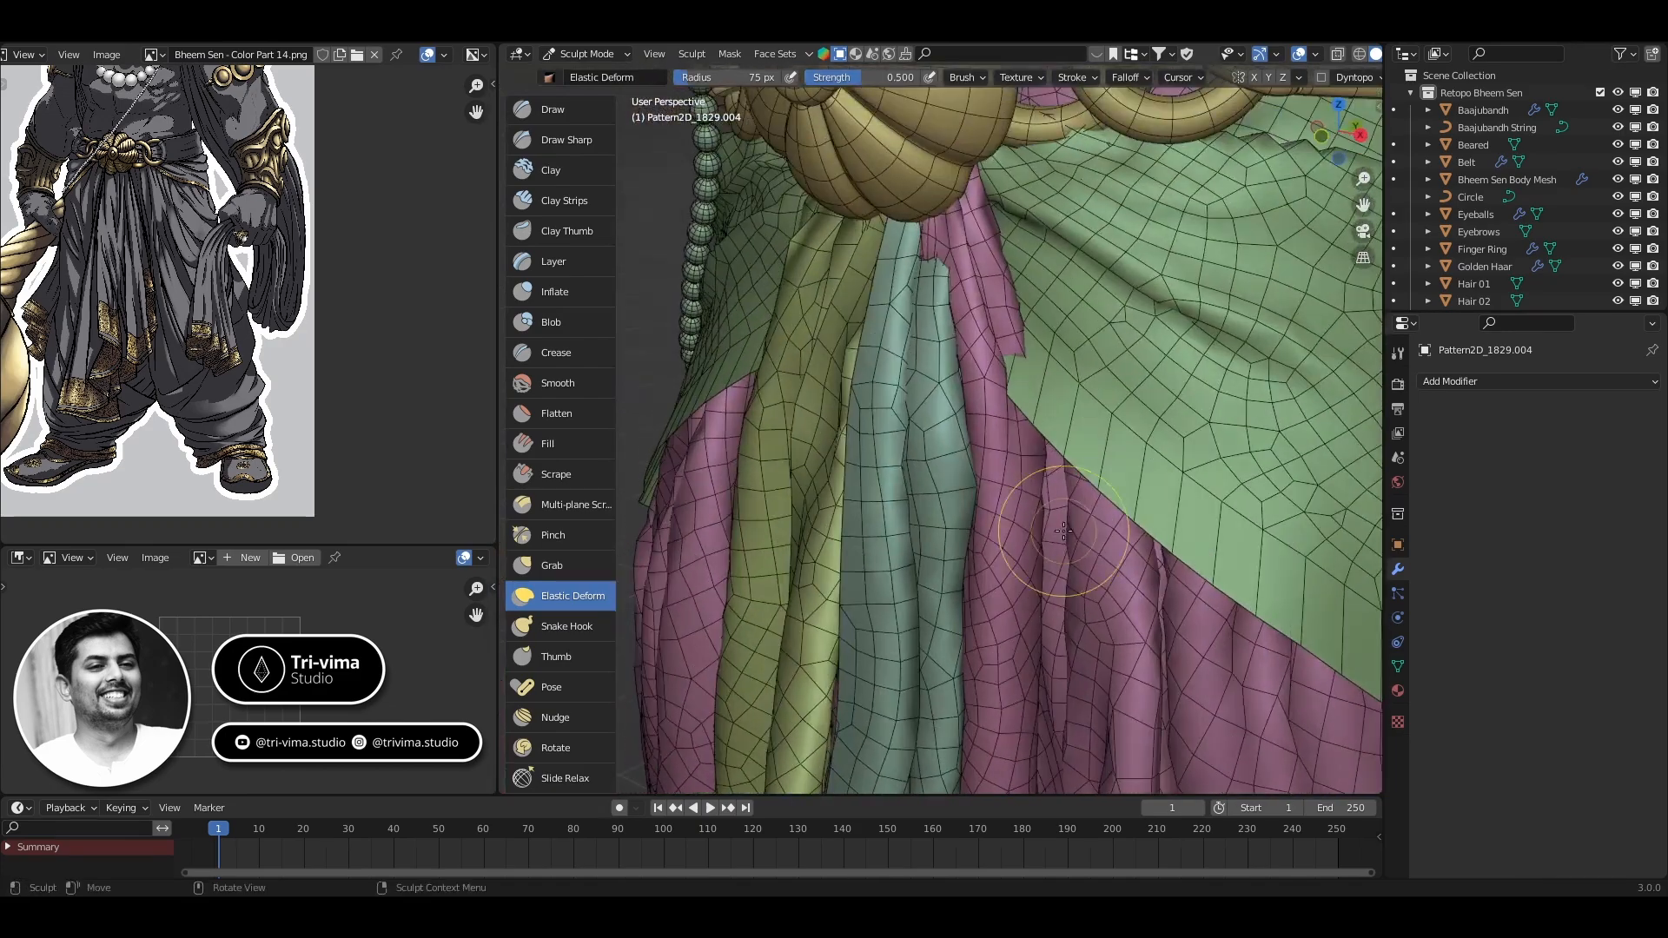
# Switch to Object Mode and select the front cloth strip hanging below the belt buckle
pyautogui.hotkey('ctrl', 'Tab')
pyautogui.click(924, 606)
pyautogui.moveTo(933, 529)
pyautogui.keyDown('ctrl'); pyautogui.mouseDown(button='middle')
pyautogui.moveTo(924, 600)
pyautogui.moveTo(997, 639)
pyautogui.mouseUp(button='middle'); pyautogui.keyUp('ctrl')
pyautogui.keyDown('ctrl'); pyautogui.moveTo(997, 638); pyautogui.dragTo(1034, 653, button='middle'); pyautogui.keyUp('ctrl')
pyautogui.click(1034, 654)
pyautogui.moveTo(1049, 530)
pyautogui.mouseDown(button='middle')
pyautogui.moveTo(1098, 520)
pyautogui.moveTo(936, 502)
pyautogui.moveTo(994, 462)
pyautogui.moveTo(1016, 484)
pyautogui.mouseUp(button='middle')
pyautogui.click(1098, 520)
pyautogui.click(1049, 514)
pyautogui.click(995, 462)
# Return to sculpting the hip wrap and reshape its front edges beside the cloth strips with Elastic Deform
pyautogui.hotkey('ctrl', 'Tab')
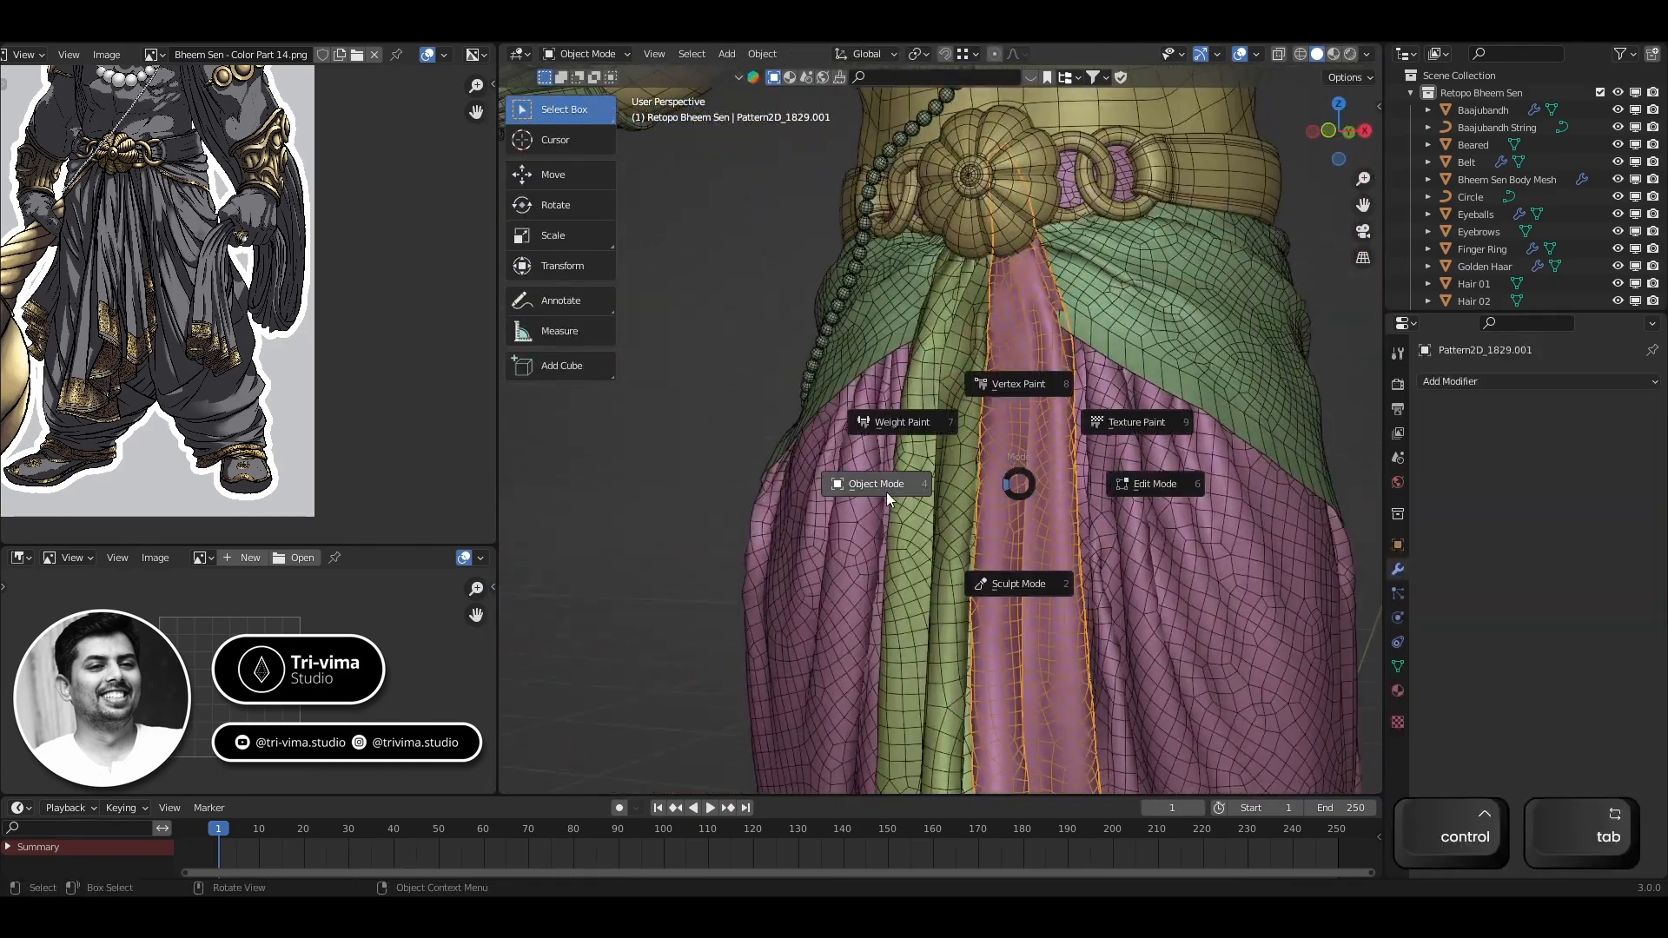
pyautogui.click(1020, 581)
pyautogui.keyDown('ctrl'); pyautogui.moveTo(1072, 350); pyautogui.dragTo(1035, 408, button='middle'); pyautogui.keyUp('ctrl')
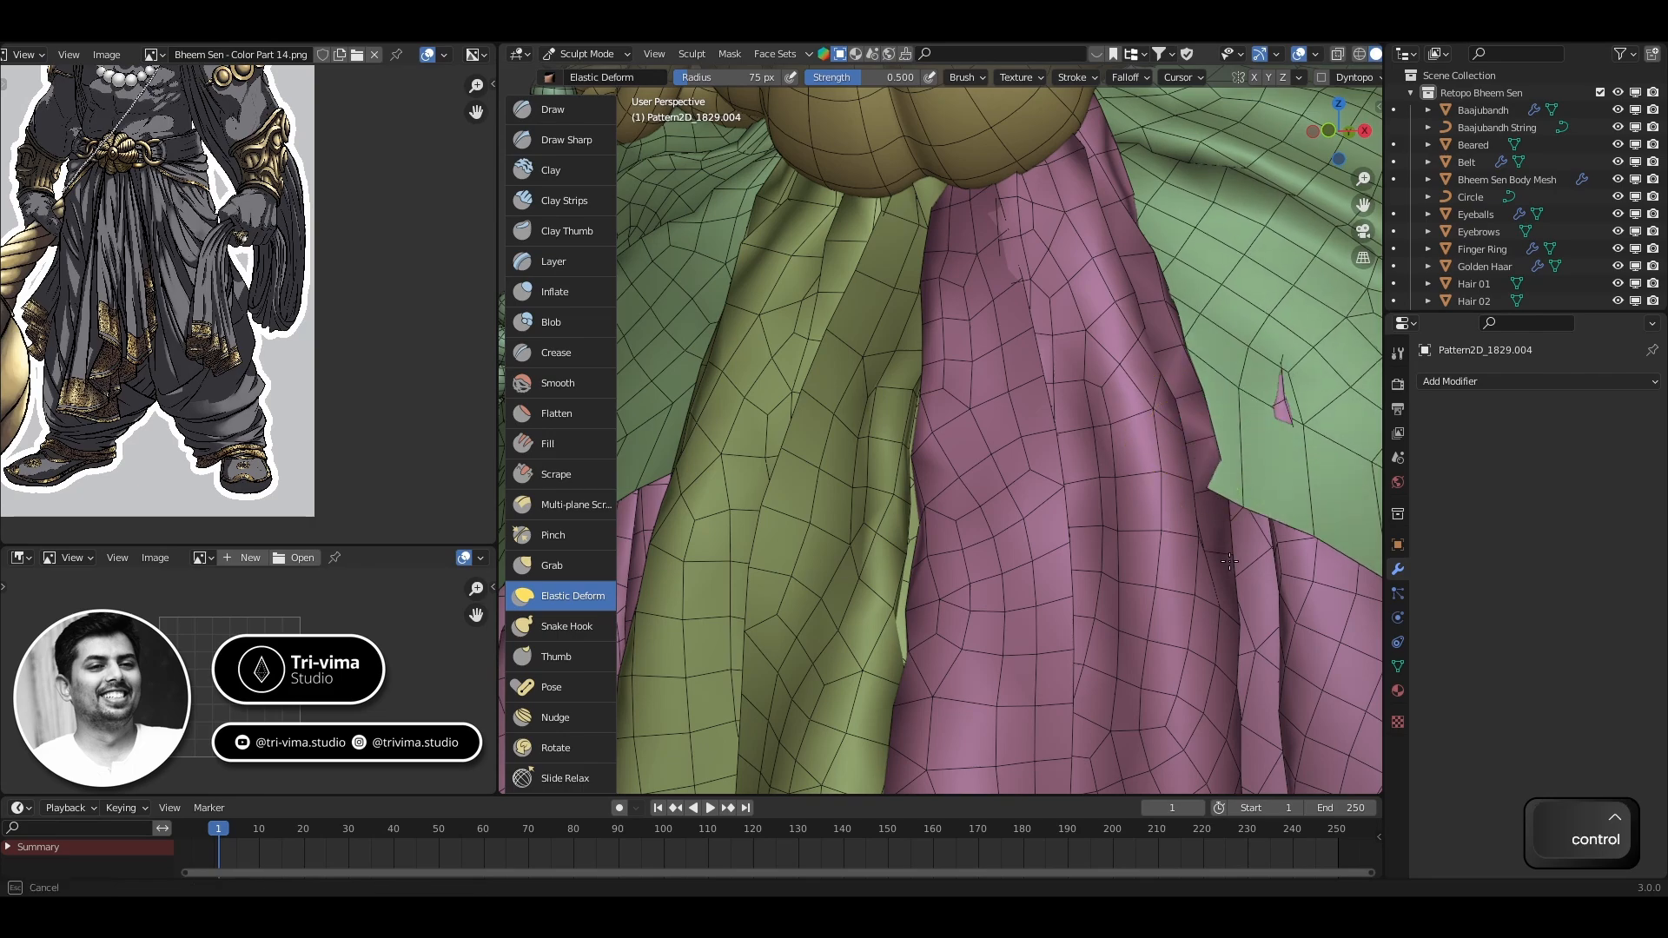
pyautogui.moveTo(1241, 399)
pyautogui.mouseDown(button='middle')
pyautogui.moveTo(874, 378)
pyautogui.moveTo(740, 347)
pyautogui.mouseUp(button='middle')
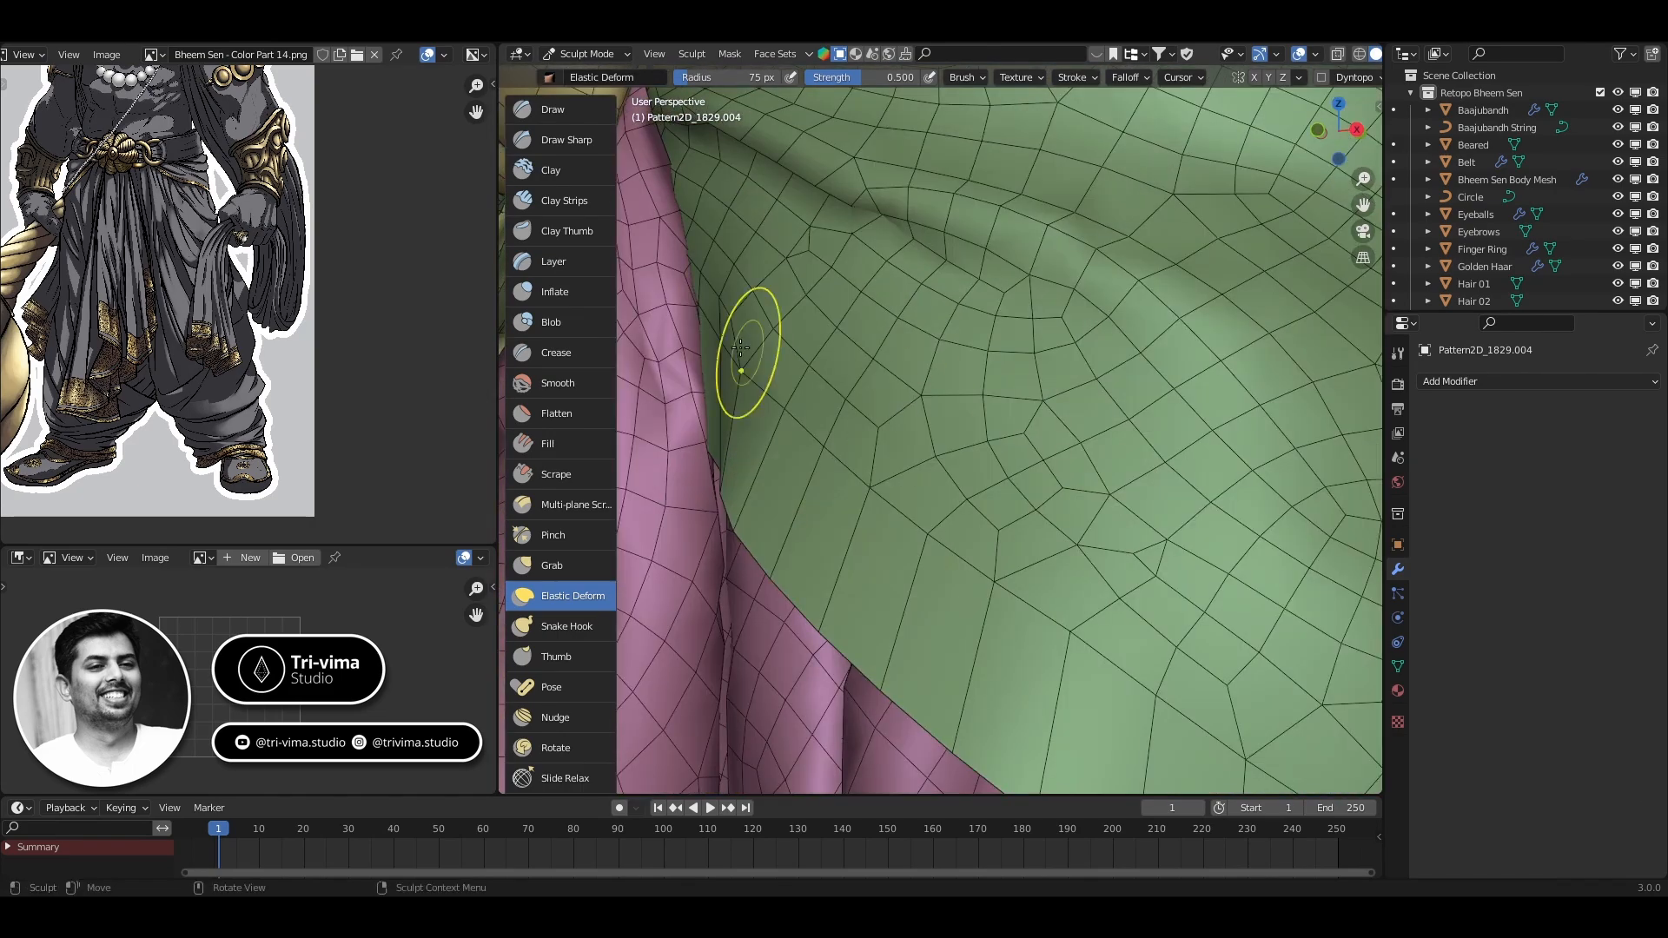
pyautogui.moveTo(759, 523)
pyautogui.keyDown('ctrl'); pyautogui.mouseDown(button='middle')
pyautogui.moveTo(834, 347)
pyautogui.moveTo(1042, 295)
pyautogui.mouseUp(button='middle'); pyautogui.keyUp('ctrl')
pyautogui.moveTo(1186, 267); pyautogui.dragTo(1152, 304)
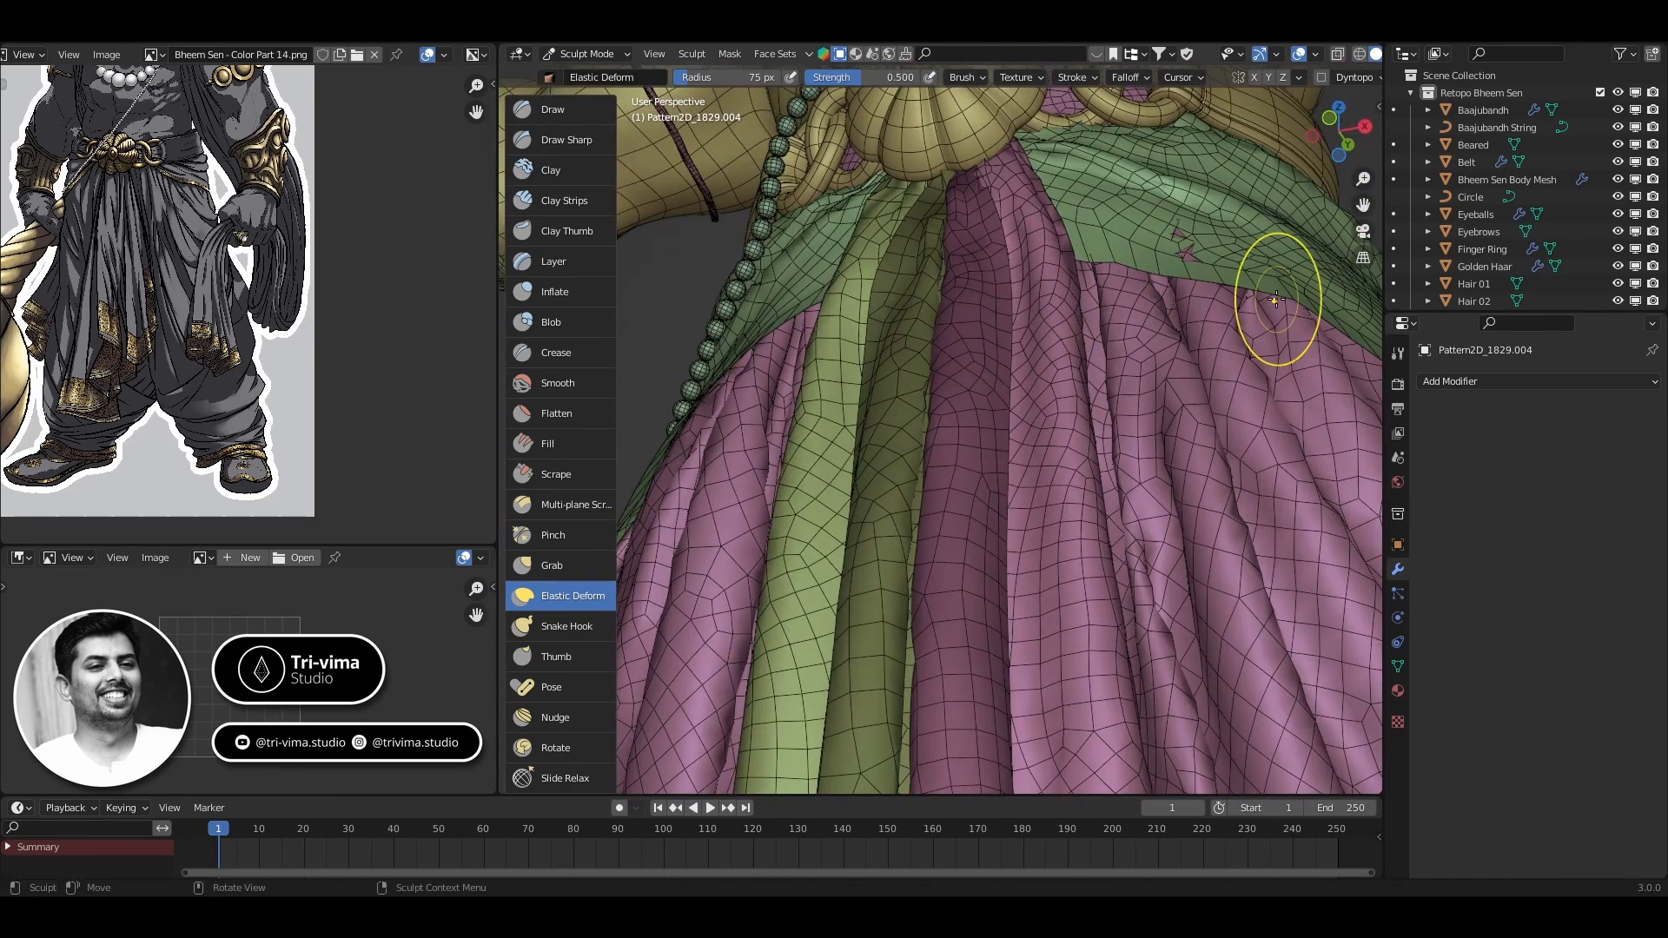
pyautogui.moveTo(1129, 330); pyautogui.dragTo(1233, 317, button='middle')
pyautogui.moveTo(848, 304); pyautogui.dragTo(921, 287, button='middle')
pyautogui.keyDown('shift'); pyautogui.moveTo(834, 347); pyautogui.dragTo(1051, 395, button='middle'); pyautogui.keyUp('shift')
pyautogui.moveTo(1034, 434); pyautogui.dragTo(1015, 457)
# Sculpt the hip wrap below the bead string to cover the trouser folds poking through at the side
pyautogui.moveTo(1025, 430)
pyautogui.keyDown('ctrl'); pyautogui.mouseDown(button='middle')
pyautogui.moveTo(988, 530)
pyautogui.moveTo(1159, 469)
pyautogui.moveTo(1129, 513)
pyautogui.moveTo(792, 680)
pyautogui.mouseUp(button='middle'); pyautogui.keyUp('ctrl')
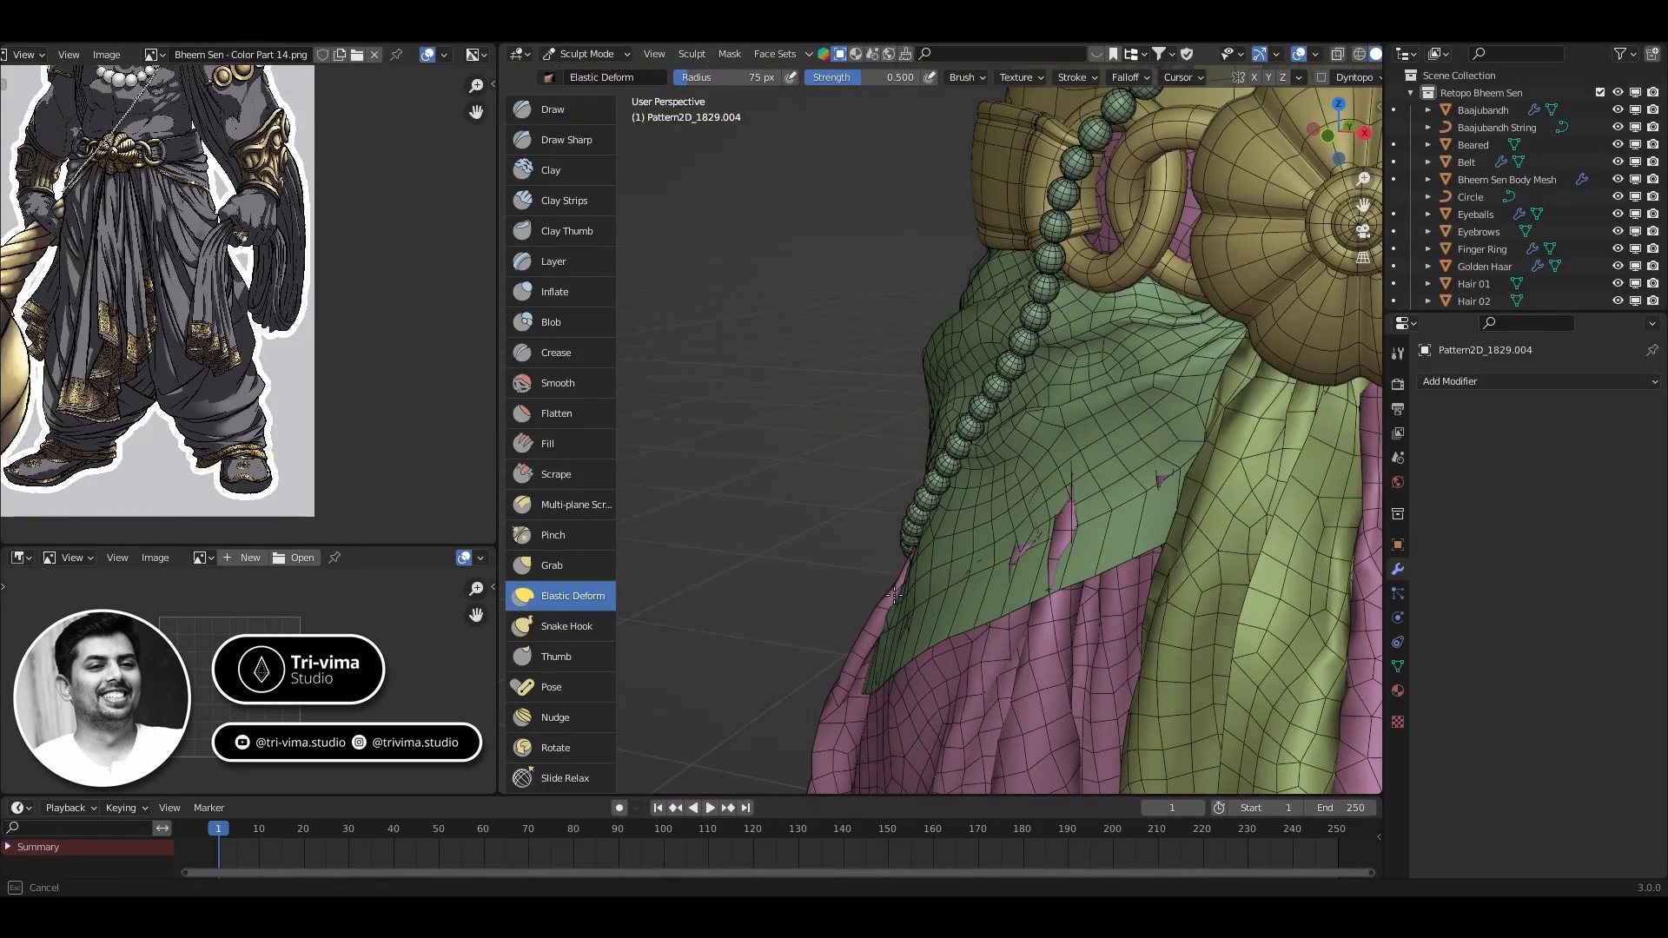
pyautogui.moveTo(1149, 467); pyautogui.dragTo(1277, 424, button='middle')
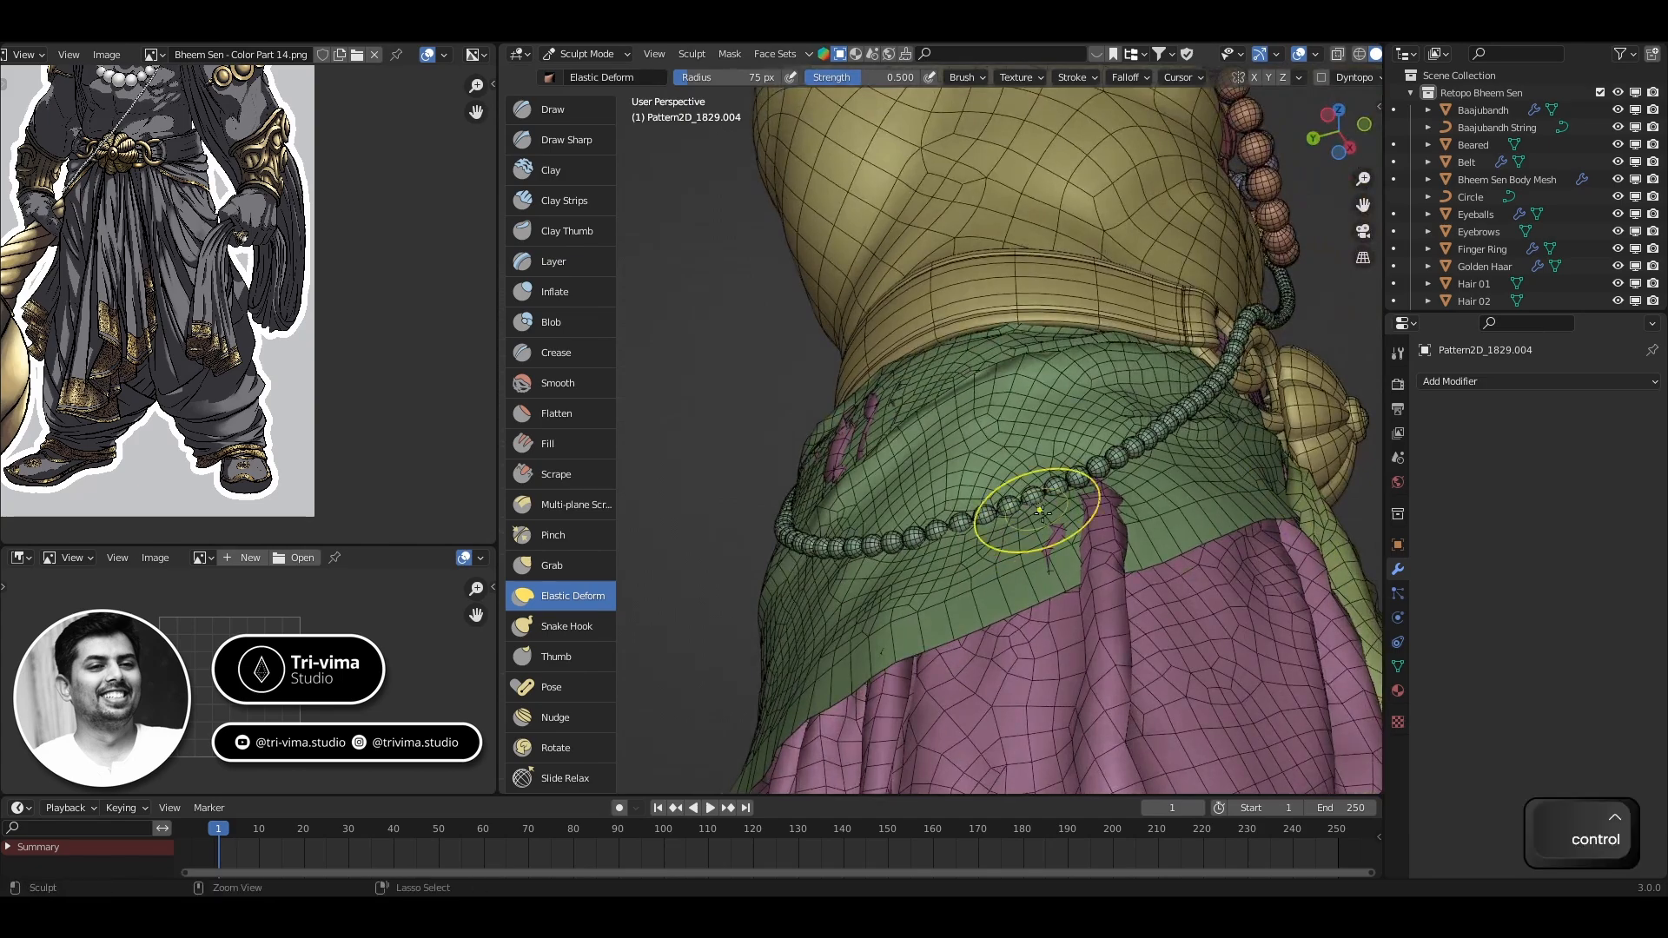
pyautogui.moveTo(1031, 521); pyautogui.dragTo(1039, 540)
pyautogui.moveTo(1039, 540)
pyautogui.mouseDown(button='middle')
pyautogui.moveTo(903, 574)
pyautogui.moveTo(1077, 608)
pyautogui.mouseUp(button='middle')
pyautogui.moveTo(1047, 389); pyautogui.dragTo(977, 381)
pyautogui.moveTo(977, 380)
pyautogui.mouseDown(button='middle')
pyautogui.moveTo(1034, 347)
pyautogui.moveTo(955, 382)
pyautogui.moveTo(1080, 290)
pyautogui.moveTo(1172, 447)
pyautogui.moveTo(987, 428)
pyautogui.moveTo(1018, 497)
pyautogui.moveTo(1078, 373)
pyautogui.moveTo(1069, 284)
pyautogui.mouseUp(button='middle')
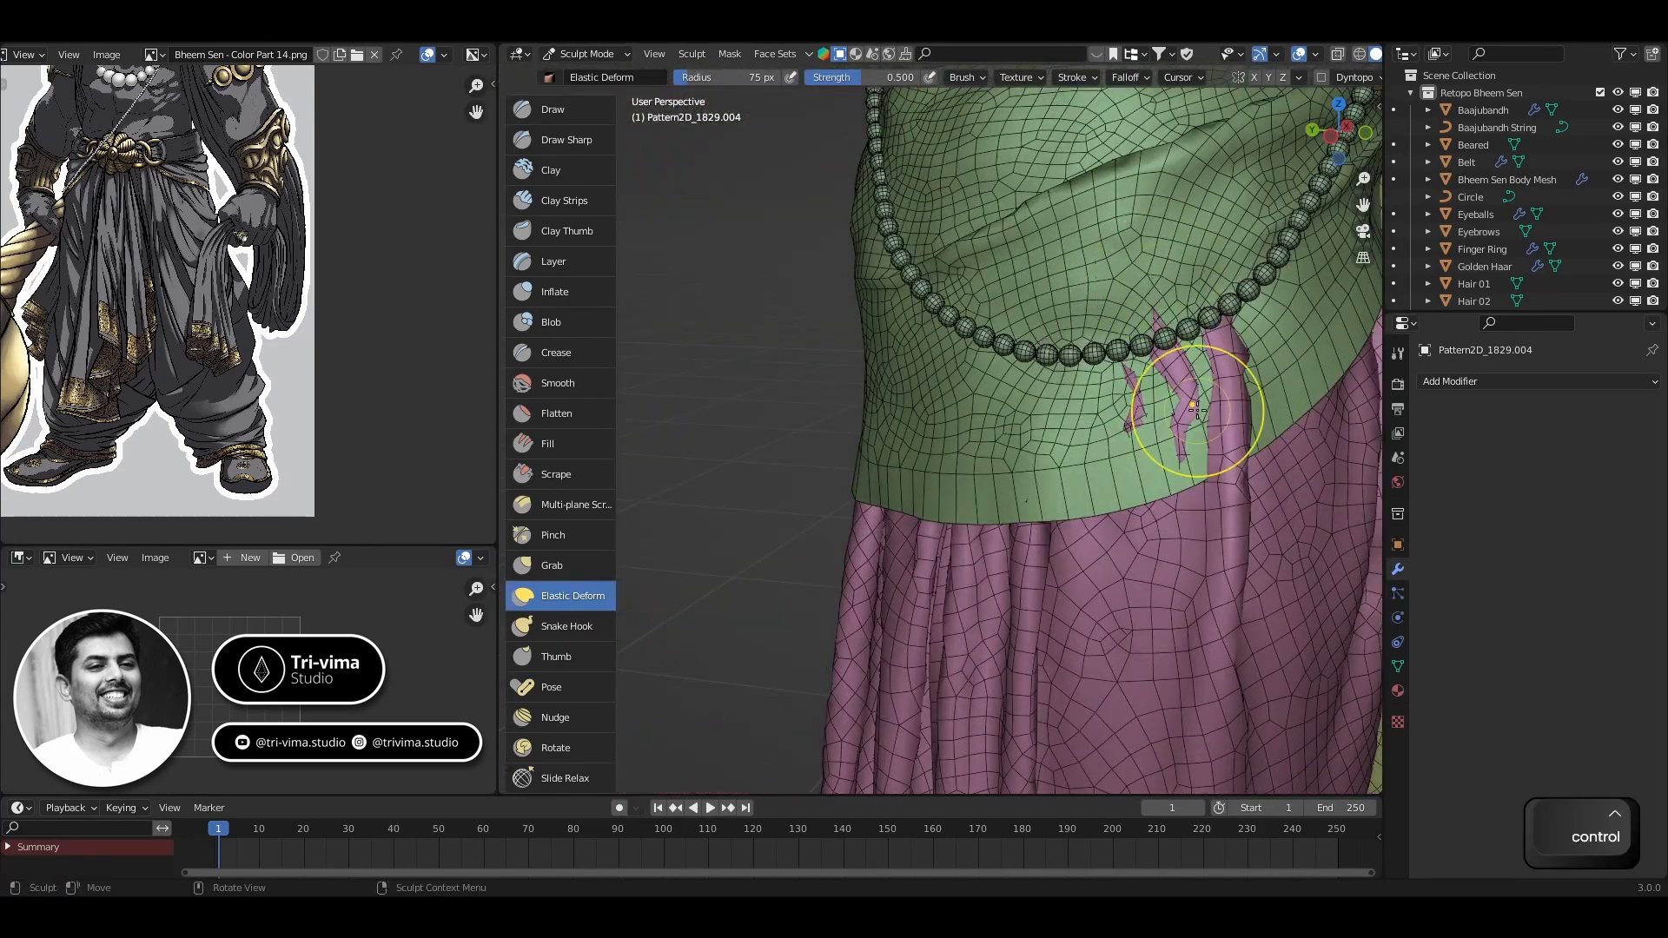
pyautogui.moveTo(1196, 410); pyautogui.dragTo(1108, 391, button='middle')
# Switch sculpting to the trousers and push the side folds under the hip wrap's border with Elastic Deform
pyautogui.hotkey('ctrl', 'Tab')
pyautogui.click(921, 481)
pyautogui.click(1046, 659)
pyautogui.hotkey('ctrl', 'Tab')
pyautogui.click(1048, 752)
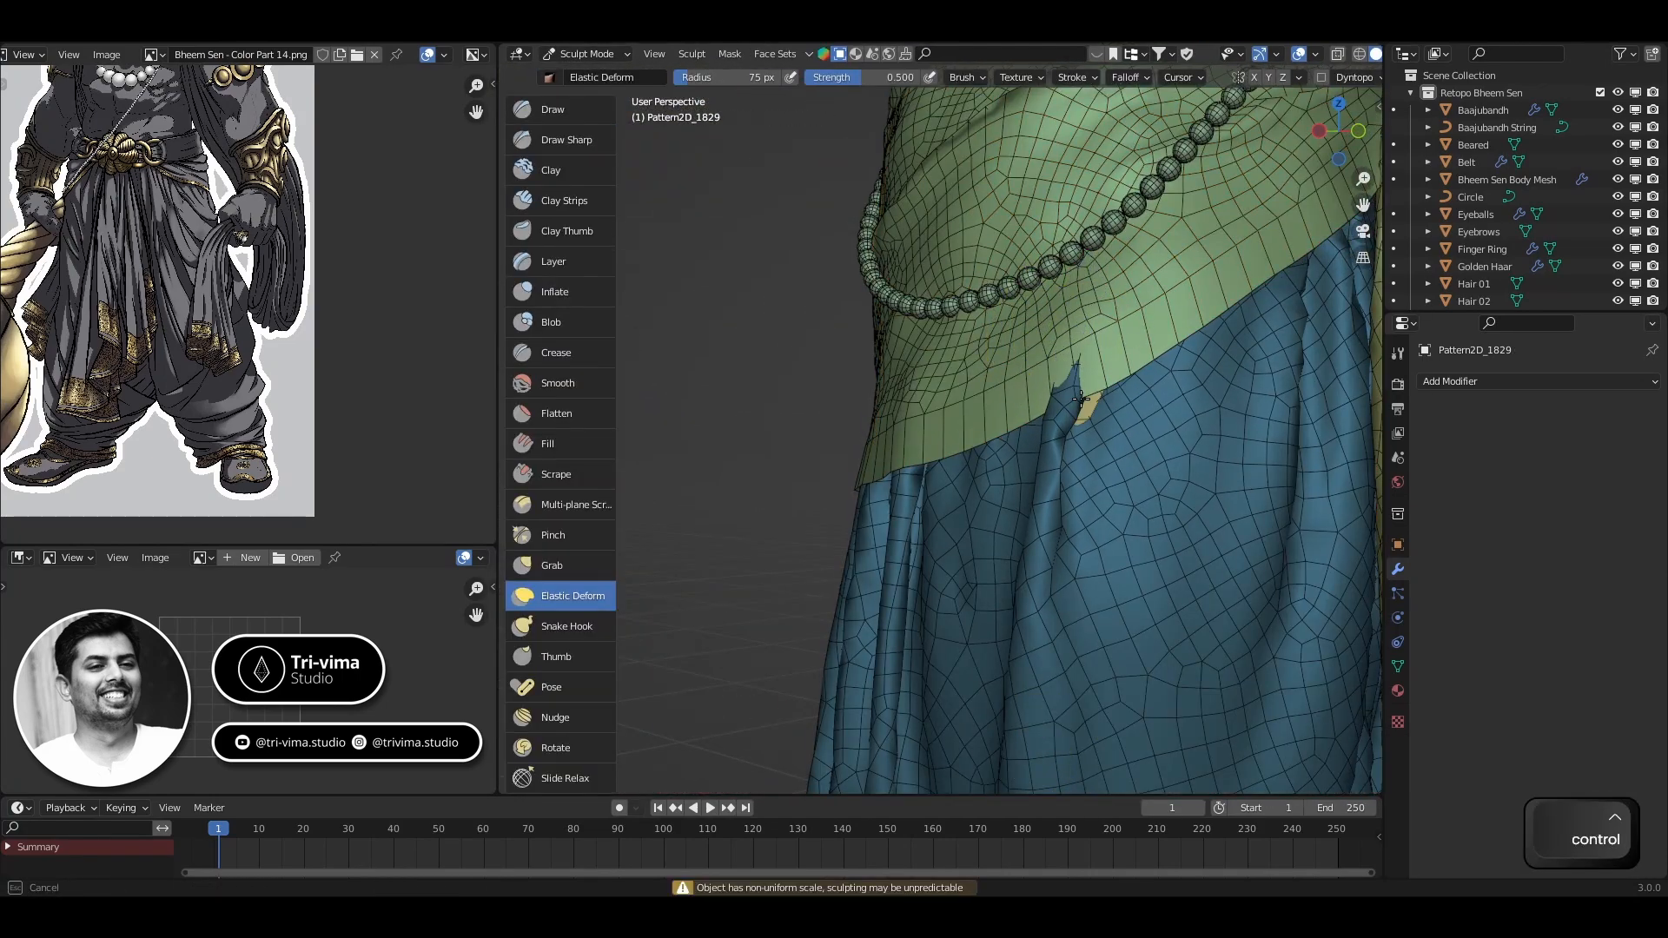
pyautogui.moveTo(1080, 399); pyautogui.dragTo(1087, 427)
pyautogui.moveTo(1088, 429)
pyautogui.mouseDown(button='middle')
pyautogui.moveTo(898, 417)
pyautogui.moveTo(1130, 460)
pyautogui.mouseUp(button='middle')
pyautogui.moveTo(1115, 469)
pyautogui.mouseDown()
pyautogui.moveTo(1173, 387)
pyautogui.moveTo(1203, 389)
pyautogui.mouseUp()
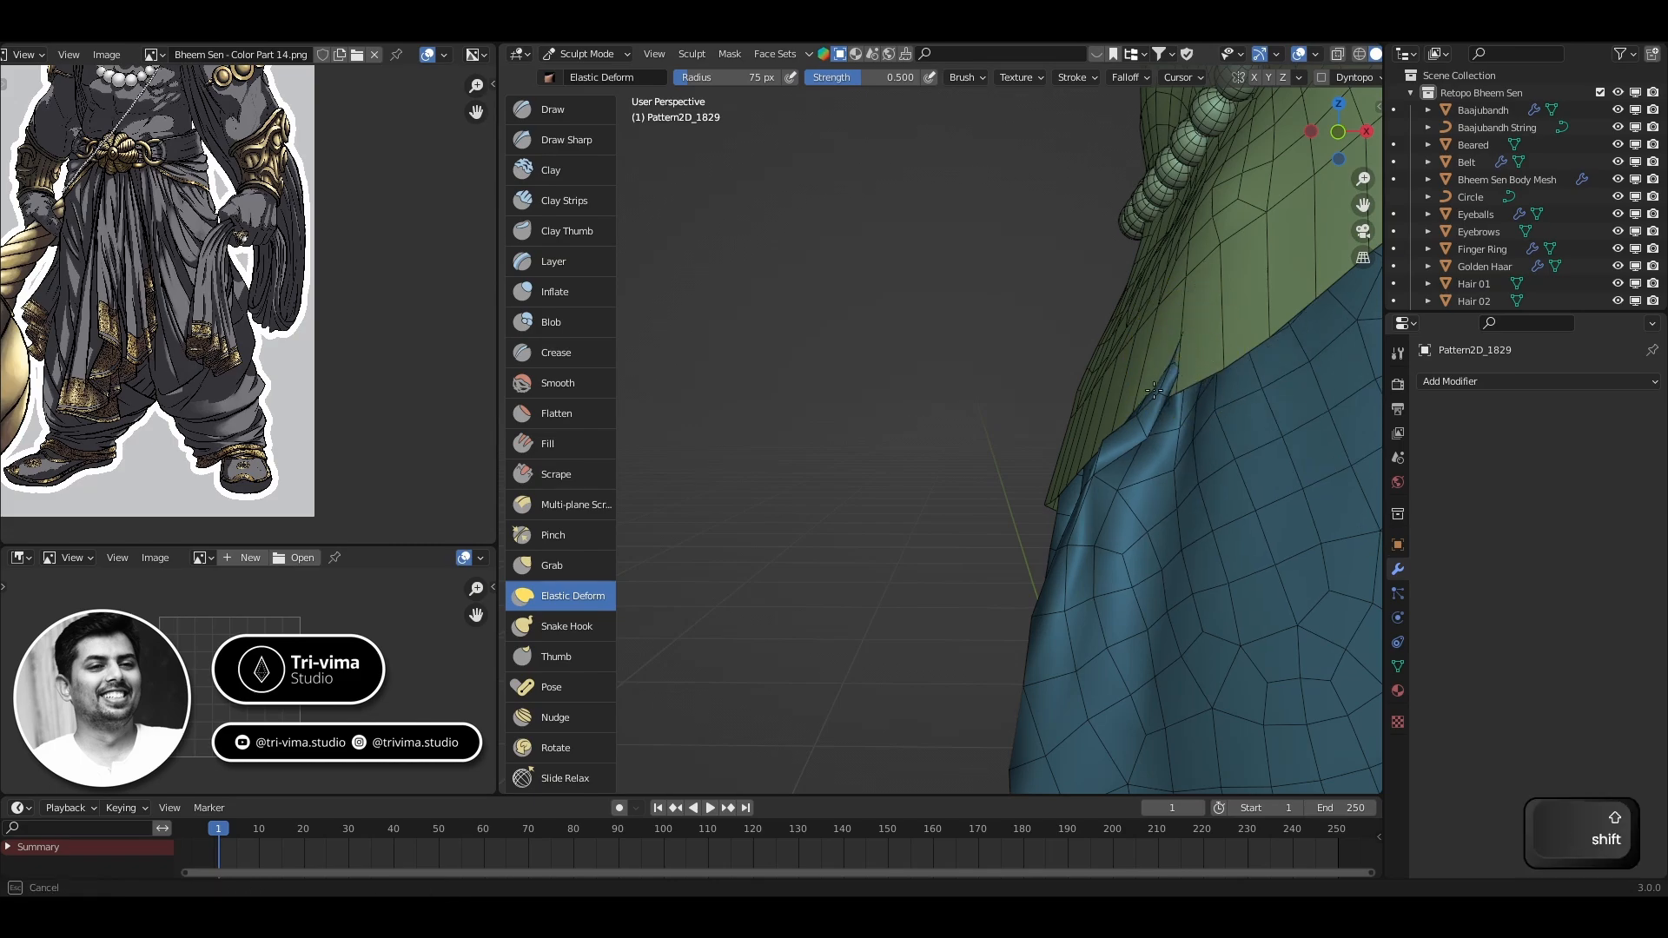
# Switch sculpting to the hip wrap and refine its border along the side toward the back
pyautogui.keyDown('shift'); pyautogui.moveTo(1146, 454); pyautogui.dragTo(981, 447, button='middle'); pyautogui.keyUp('shift')
pyautogui.moveTo(982, 448)
pyautogui.mouseDown(button='middle')
pyautogui.moveTo(1106, 439)
pyautogui.moveTo(938, 347)
pyautogui.mouseUp(button='middle')
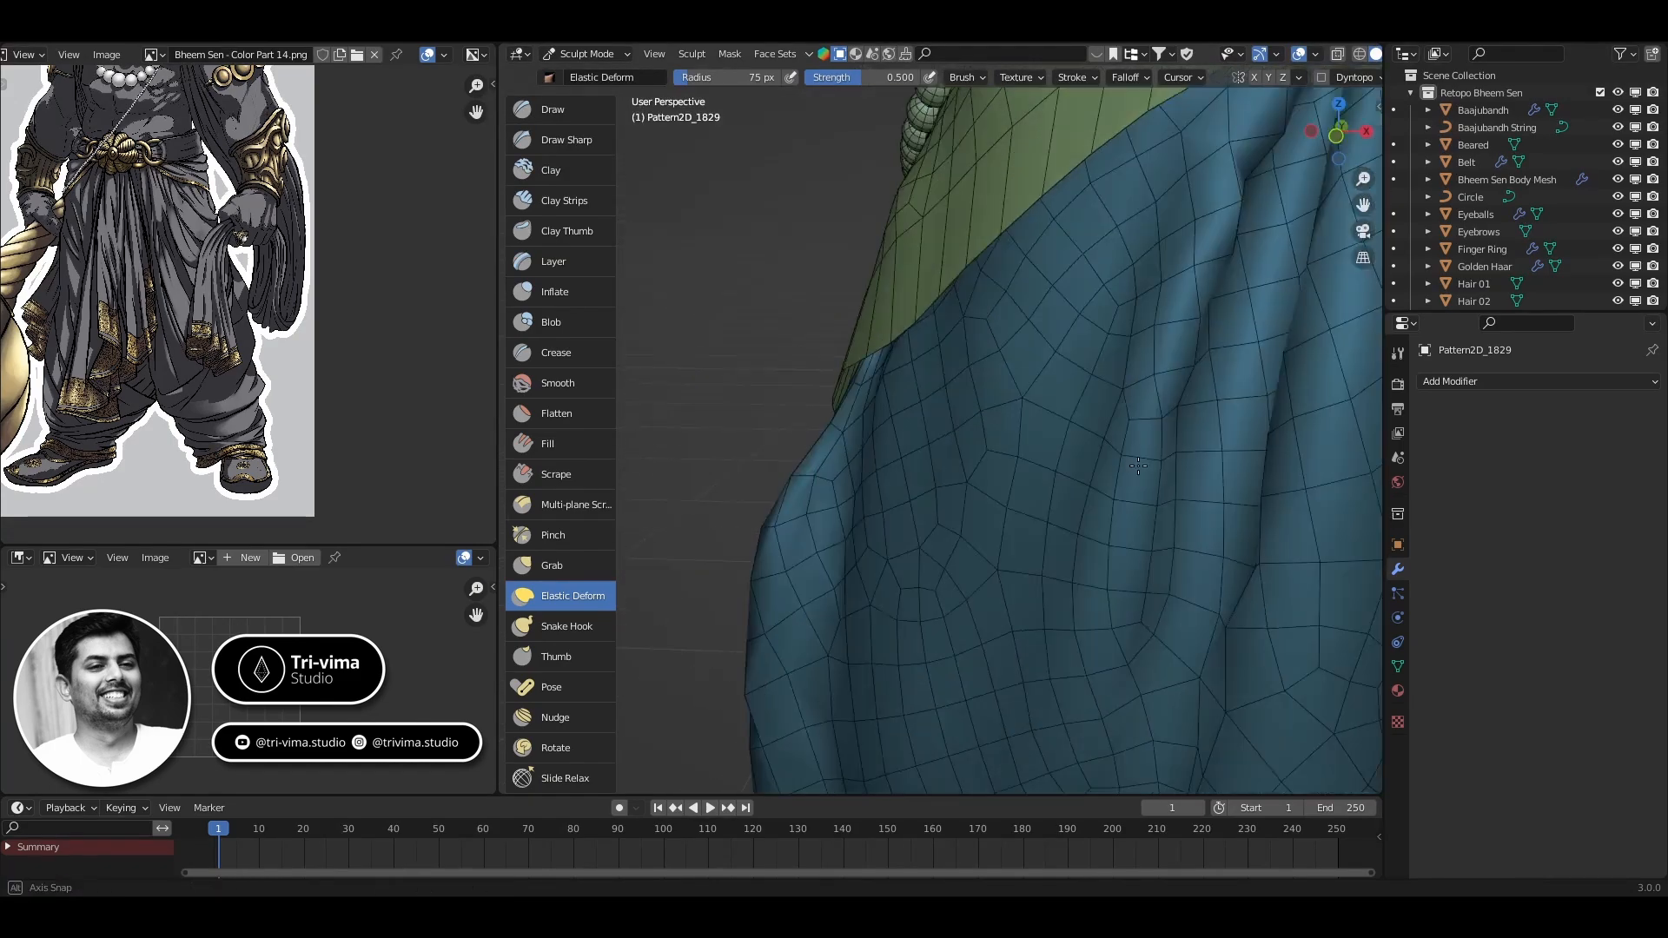
pyautogui.keyDown('shift'); pyautogui.moveTo(916, 209); pyautogui.dragTo(861, 347, button='middle'); pyautogui.keyUp('shift')
pyautogui.hotkey('ctrl', 'Tab')
pyautogui.click(747, 318)
pyautogui.click(849, 325)
pyautogui.hotkey('ctrl', 'Tab')
pyautogui.click(855, 413)
pyautogui.scroll(-4, 981, 391)
pyautogui.moveTo(1086, 373)
pyautogui.keyDown('shift'); pyautogui.mouseDown(button='middle')
pyautogui.moveTo(929, 434)
pyautogui.moveTo(765, 408)
pyautogui.mouseUp(button='middle'); pyautogui.keyUp('shift')
pyautogui.moveTo(1064, 373); pyautogui.dragTo(851, 373, button='middle')
# Switch sculpting to the trousers and fit their rear folds beneath the hip wrap's border
pyautogui.hotkey('ctrl', 'Tab')
pyautogui.click(903, 404)
pyautogui.click(997, 583)
pyautogui.hotkey('ctrl', 'Tab')
pyautogui.click(998, 673)
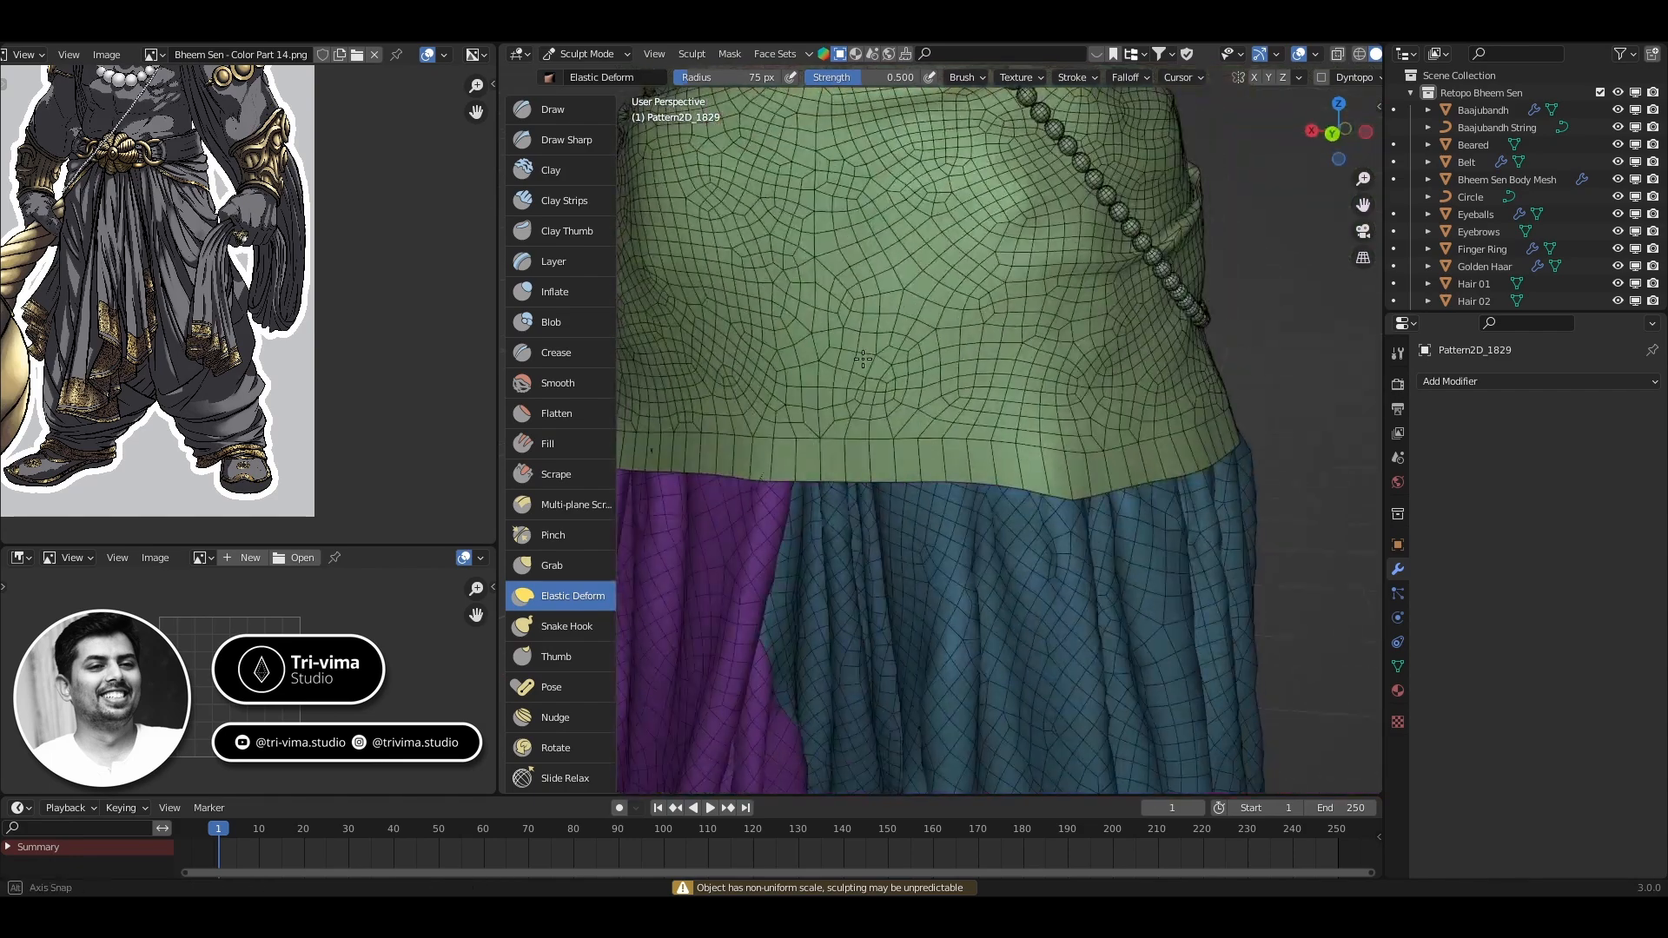
pyautogui.moveTo(999, 460); pyautogui.dragTo(931, 486, button='middle')
# Select the hip wrap again and adjust its rear border in Sculpt Mode
pyautogui.hotkey('ctrl', 'Tab')
pyautogui.click(799, 493)
pyautogui.click(903, 452)
pyautogui.hotkey('ctrl', 'Tab')
pyautogui.click(956, 670)
pyautogui.moveTo(1103, 499)
pyautogui.mouseDown(button='middle')
pyautogui.moveTo(773, 434)
pyautogui.moveTo(982, 348)
pyautogui.mouseUp(button='middle')
# Switch sculpting back to the trousers and push the outer hip folds inward with Elastic Deform
pyautogui.scroll(5, 906, 297)
pyautogui.click(754, 361)
pyautogui.click(930, 466)
pyautogui.hotkey('ctrl', 'Tab')
pyautogui.click(935, 530)
pyautogui.moveTo(908, 276); pyautogui.dragTo(955, 287)
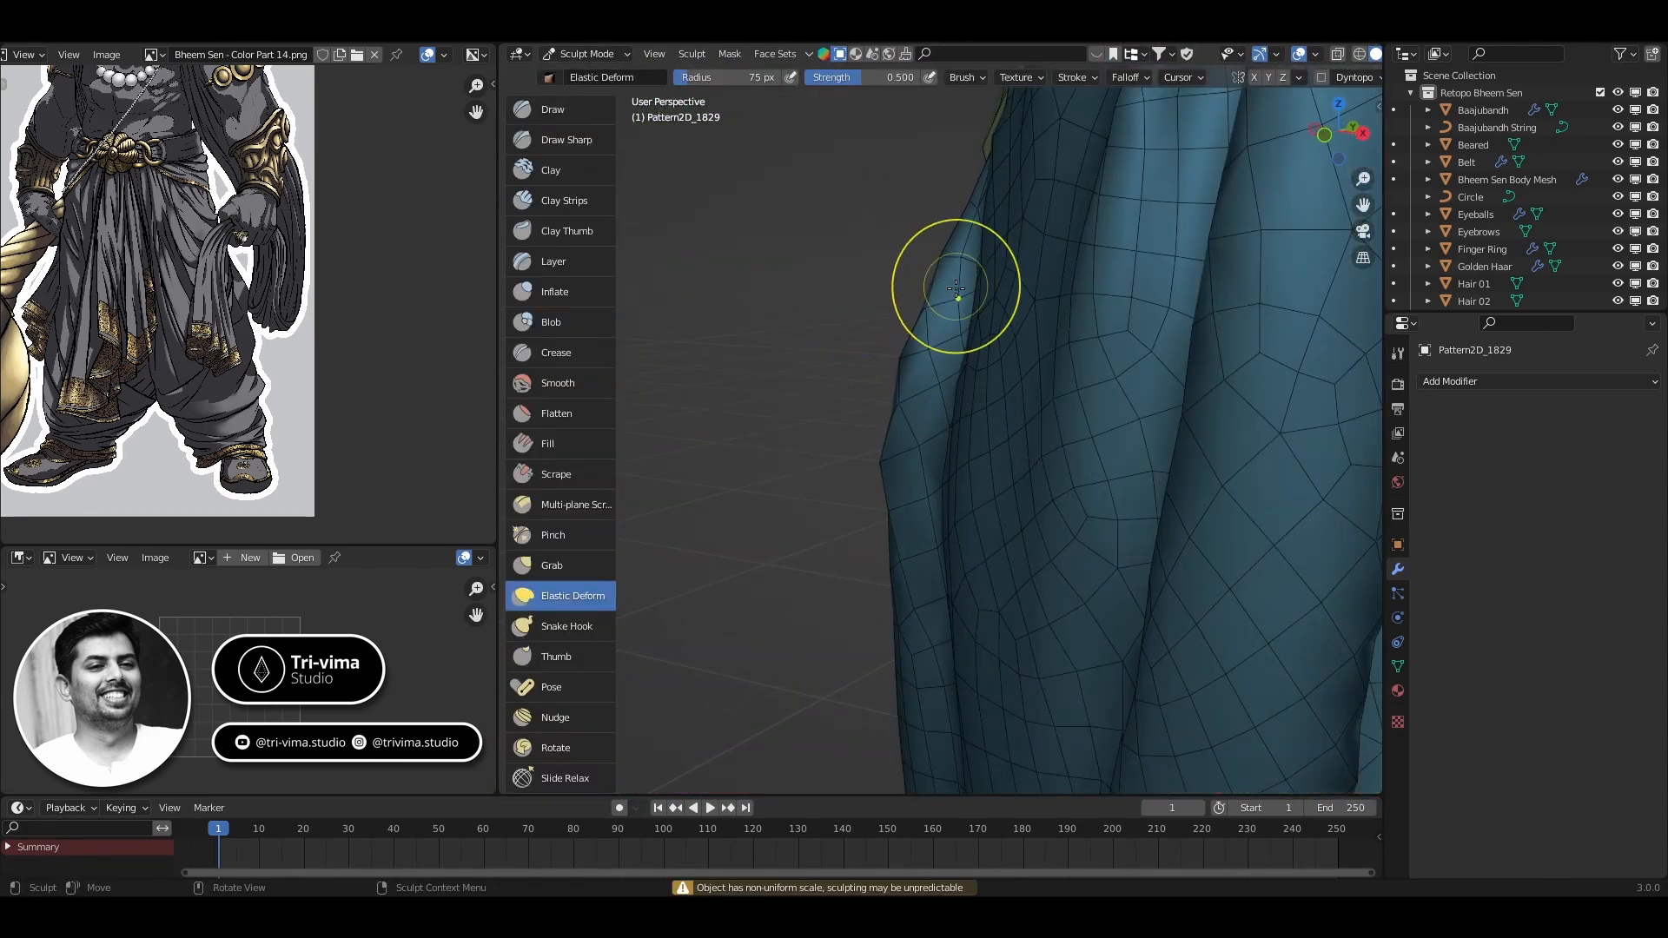
pyautogui.scroll(-5, 945, 364)
pyautogui.keyDown('shift'); pyautogui.moveTo(945, 364); pyautogui.dragTo(1086, 356, button='middle'); pyautogui.keyUp('shift')
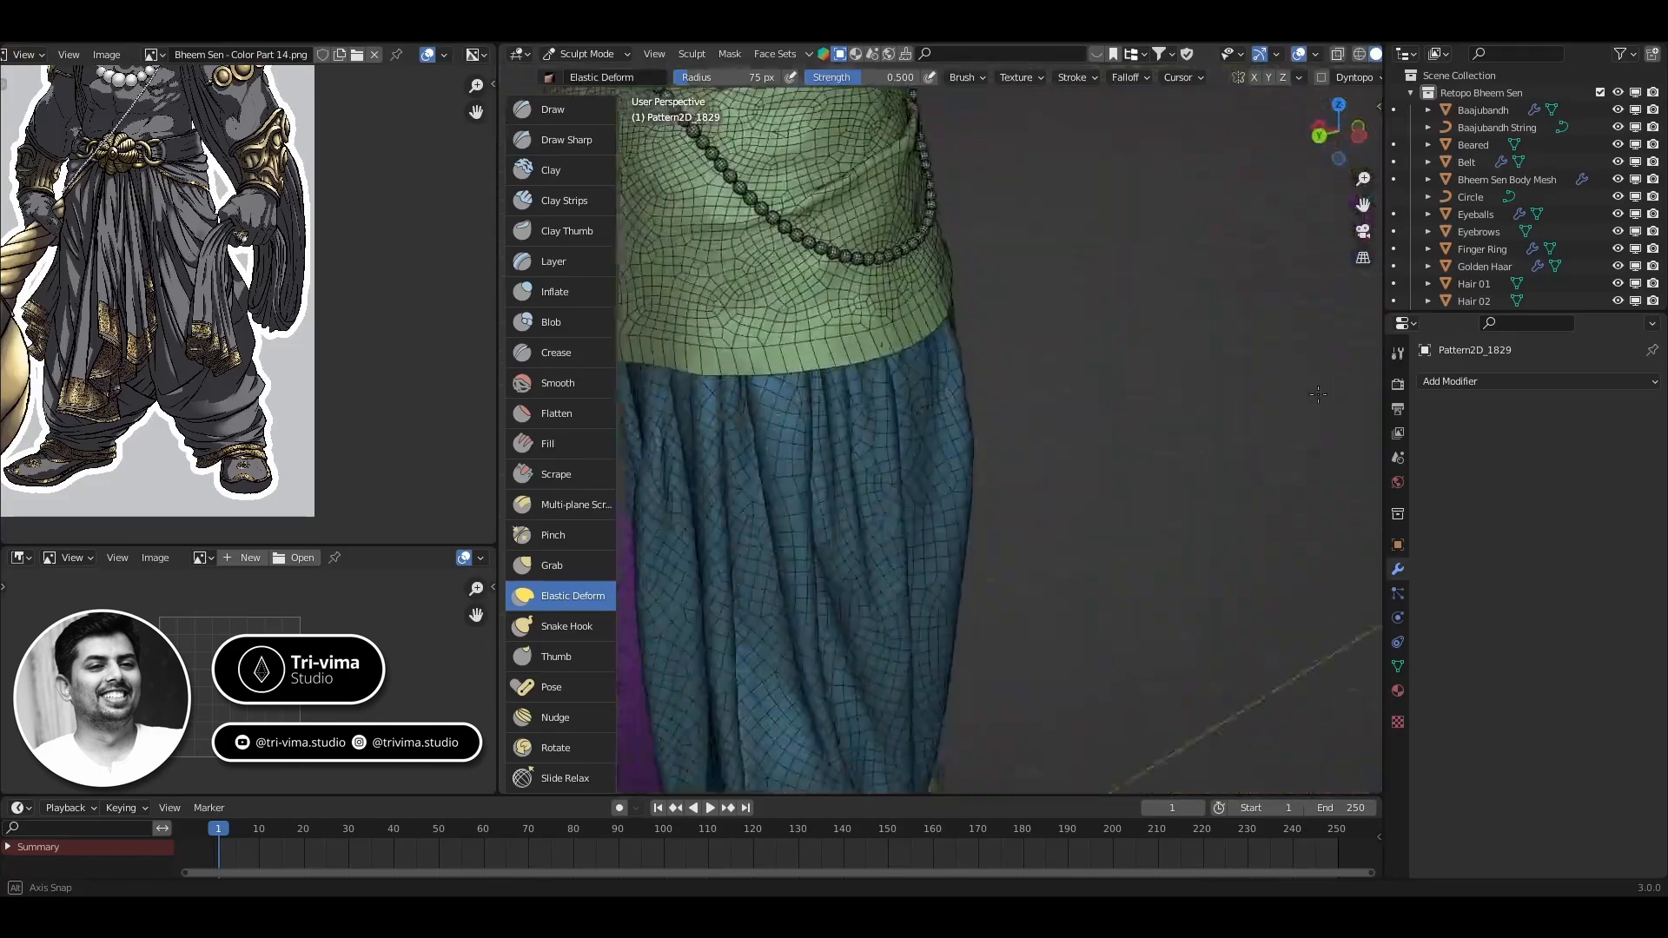
# Switch sculpting from the trousers to the green hip wrap
pyautogui.moveTo(782, 347); pyautogui.dragTo(1006, 337, button='middle')
pyautogui.scroll(-3, 1006, 337)
pyautogui.scroll(5, 1007, 337)
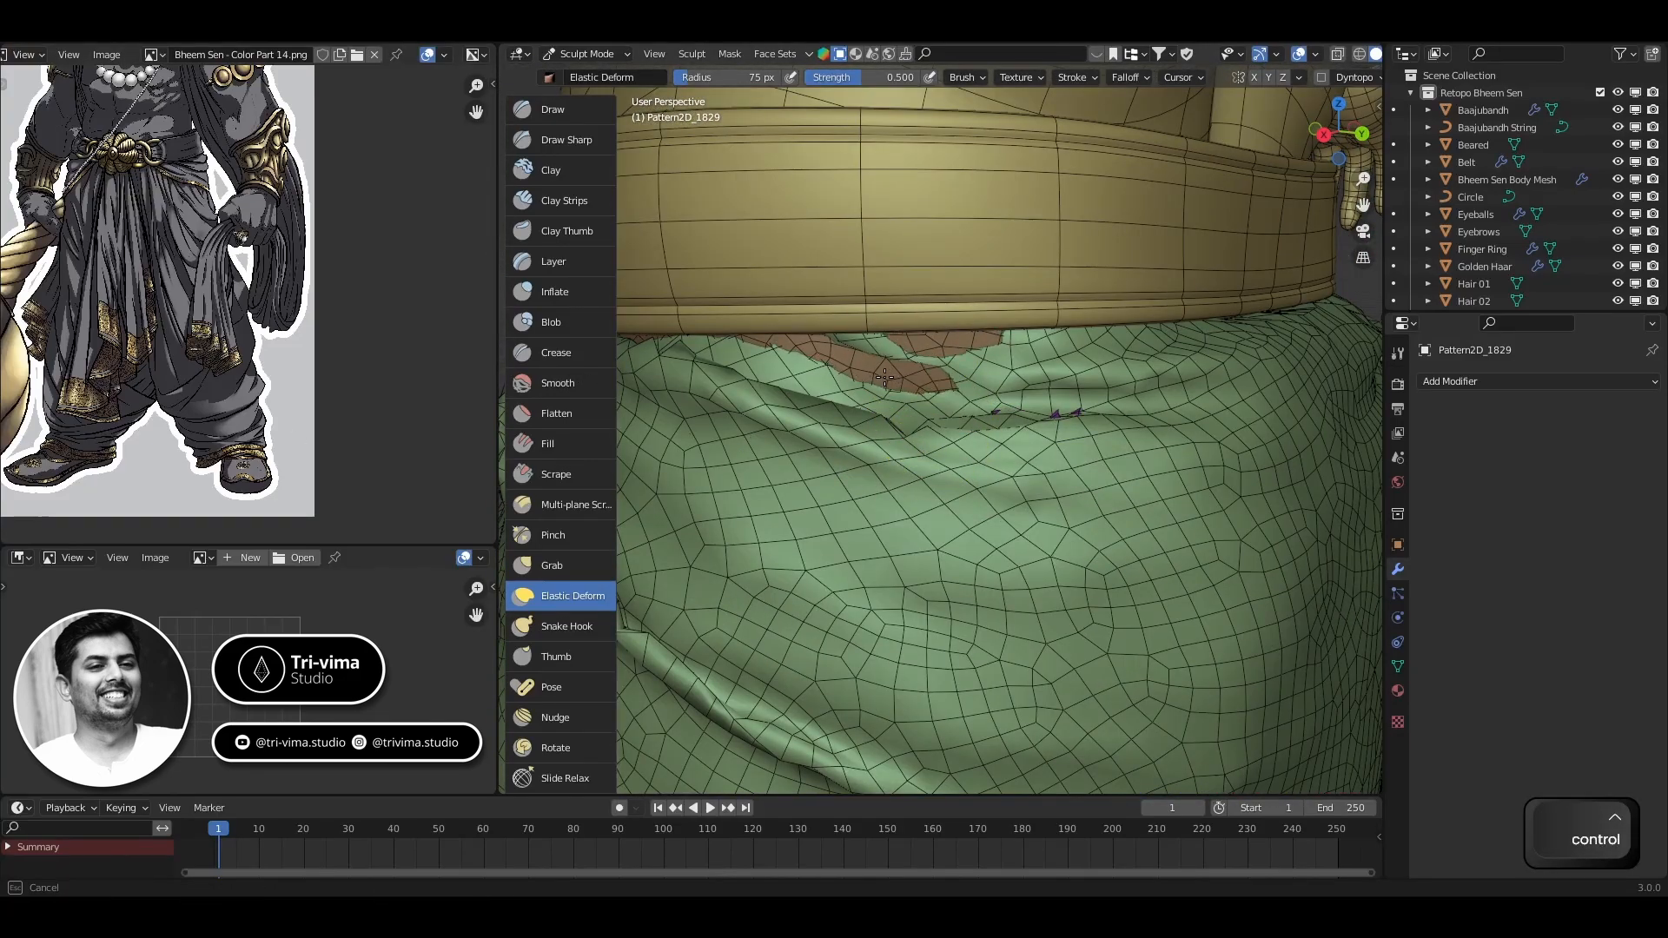
pyautogui.keyDown('ctrl'); pyautogui.moveTo(1052, 414); pyautogui.dragTo(964, 284, button='middle'); pyautogui.keyUp('ctrl')
pyautogui.hotkey('ctrl', 'Tab')
pyautogui.click(975, 283)
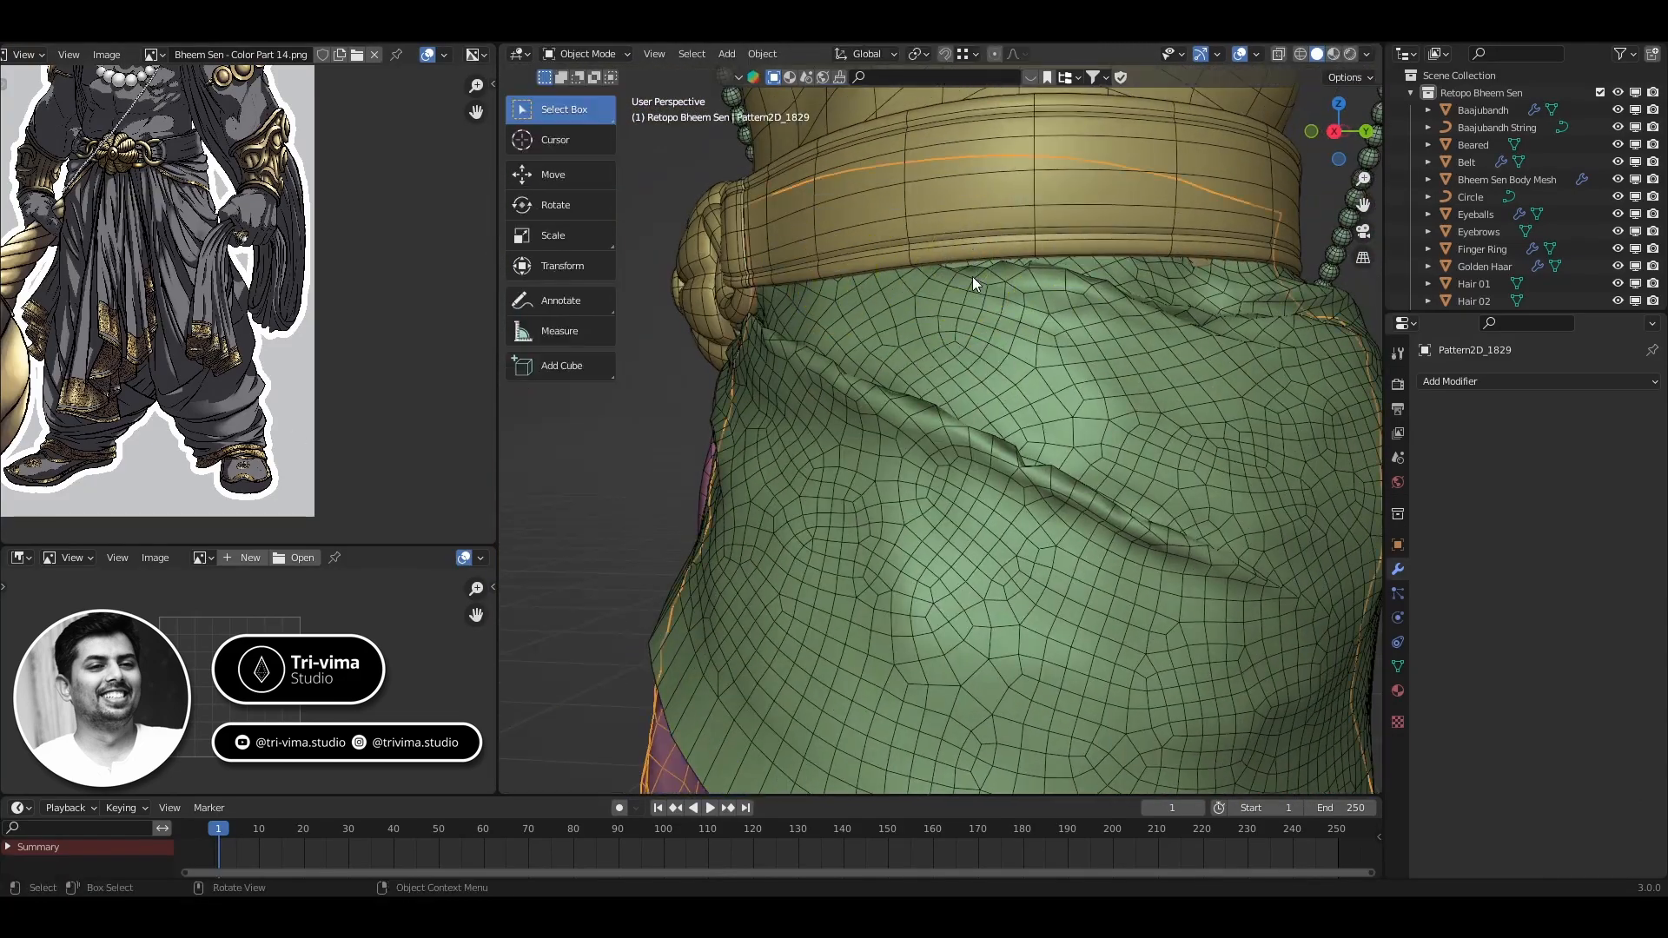
pyautogui.click(1021, 419)
pyautogui.hotkey('ctrl', 'Tab')
pyautogui.click(1028, 548)
# Examine the hip wrap's folds and its fit beneath the belt from the side around to the front
pyautogui.moveTo(982, 347)
pyautogui.mouseDown(button='middle')
pyautogui.moveTo(808, 283)
pyautogui.moveTo(747, 304)
pyautogui.moveTo(999, 339)
pyautogui.mouseUp(button='middle')
pyautogui.moveTo(999, 339)
pyautogui.mouseDown(button='middle')
pyautogui.moveTo(955, 334)
pyautogui.moveTo(959, 274)
pyautogui.moveTo(1190, 347)
pyautogui.mouseUp(button='middle')
pyautogui.scroll(-6, 998, 376)
pyautogui.scroll(6, 998, 376)
pyautogui.keyDown('shift'); pyautogui.moveTo(998, 376); pyautogui.dragTo(886, 282, button='middle'); pyautogui.keyUp('shift')
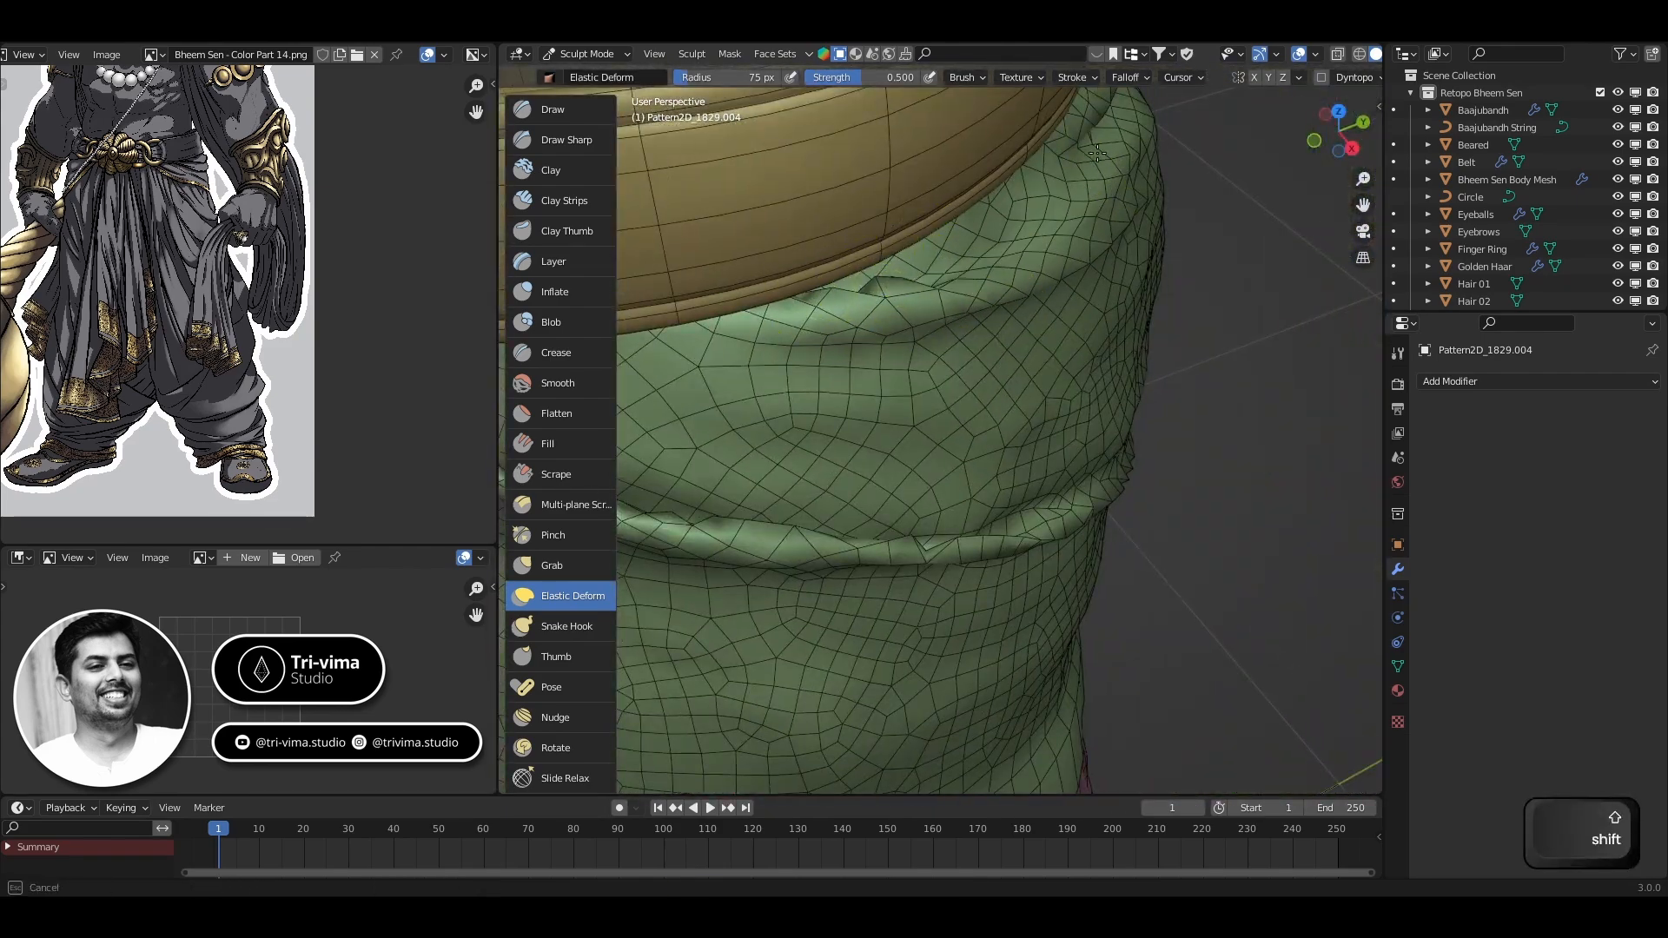
pyautogui.scroll(-3, 918, 409)
pyautogui.moveTo(678, 600); pyautogui.dragTo(869, 451, button='middle')
pyautogui.scroll(3, 868, 452)
pyautogui.moveTo(781, 417); pyautogui.dragTo(1085, 383, button='middle')
pyautogui.moveTo(999, 365)
pyautogui.keyDown('shift'); pyautogui.mouseDown(button='middle')
pyautogui.moveTo(875, 278)
pyautogui.moveTo(871, 388)
pyautogui.moveTo(1214, 298)
pyautogui.moveTo(987, 480)
pyautogui.moveTo(788, 521)
pyautogui.moveTo(747, 493)
pyautogui.mouseUp(button='middle'); pyautogui.keyUp('shift')
pyautogui.scroll(-2, 987, 480)
pyautogui.scroll(5, 981, 347)
pyautogui.keyDown('shift'); pyautogui.moveTo(1007, 287); pyautogui.dragTo(981, 452, button='middle'); pyautogui.keyUp('shift')
# Switch sculpting to the pink front sash and smooth its upper part beneath the belt buckle
pyautogui.hotkey('ctrl', 'Tab')
pyautogui.click(871, 387)
pyautogui.click(1112, 536)
pyautogui.hotkey('ctrl', 'Tab')
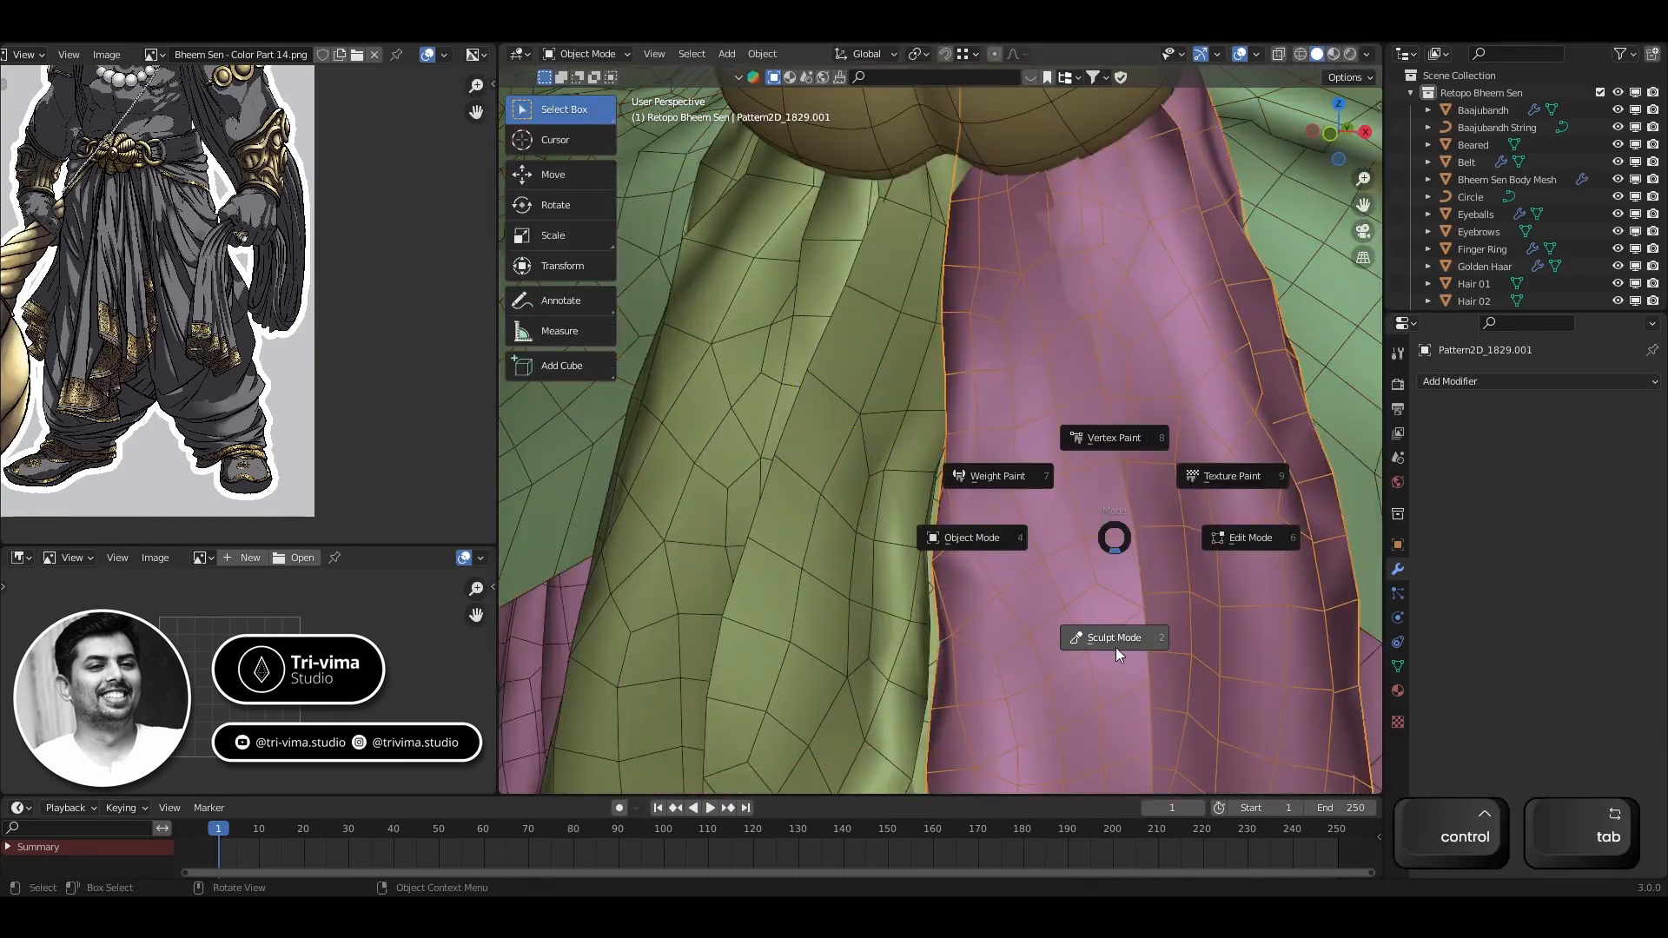
pyautogui.click(1115, 648)
pyautogui.keyDown('shift'); pyautogui.moveTo(1071, 273); pyautogui.dragTo(1051, 291); pyautogui.keyUp('shift')
# Adjust the upper part of the green front sash with Elastic Deform and return to Object Mode
pyautogui.hotkey('ctrl', 'Tab')
pyautogui.click(821, 326)
pyautogui.click(826, 318)
pyautogui.hotkey('ctrl', 'Tab')
pyautogui.click(846, 365)
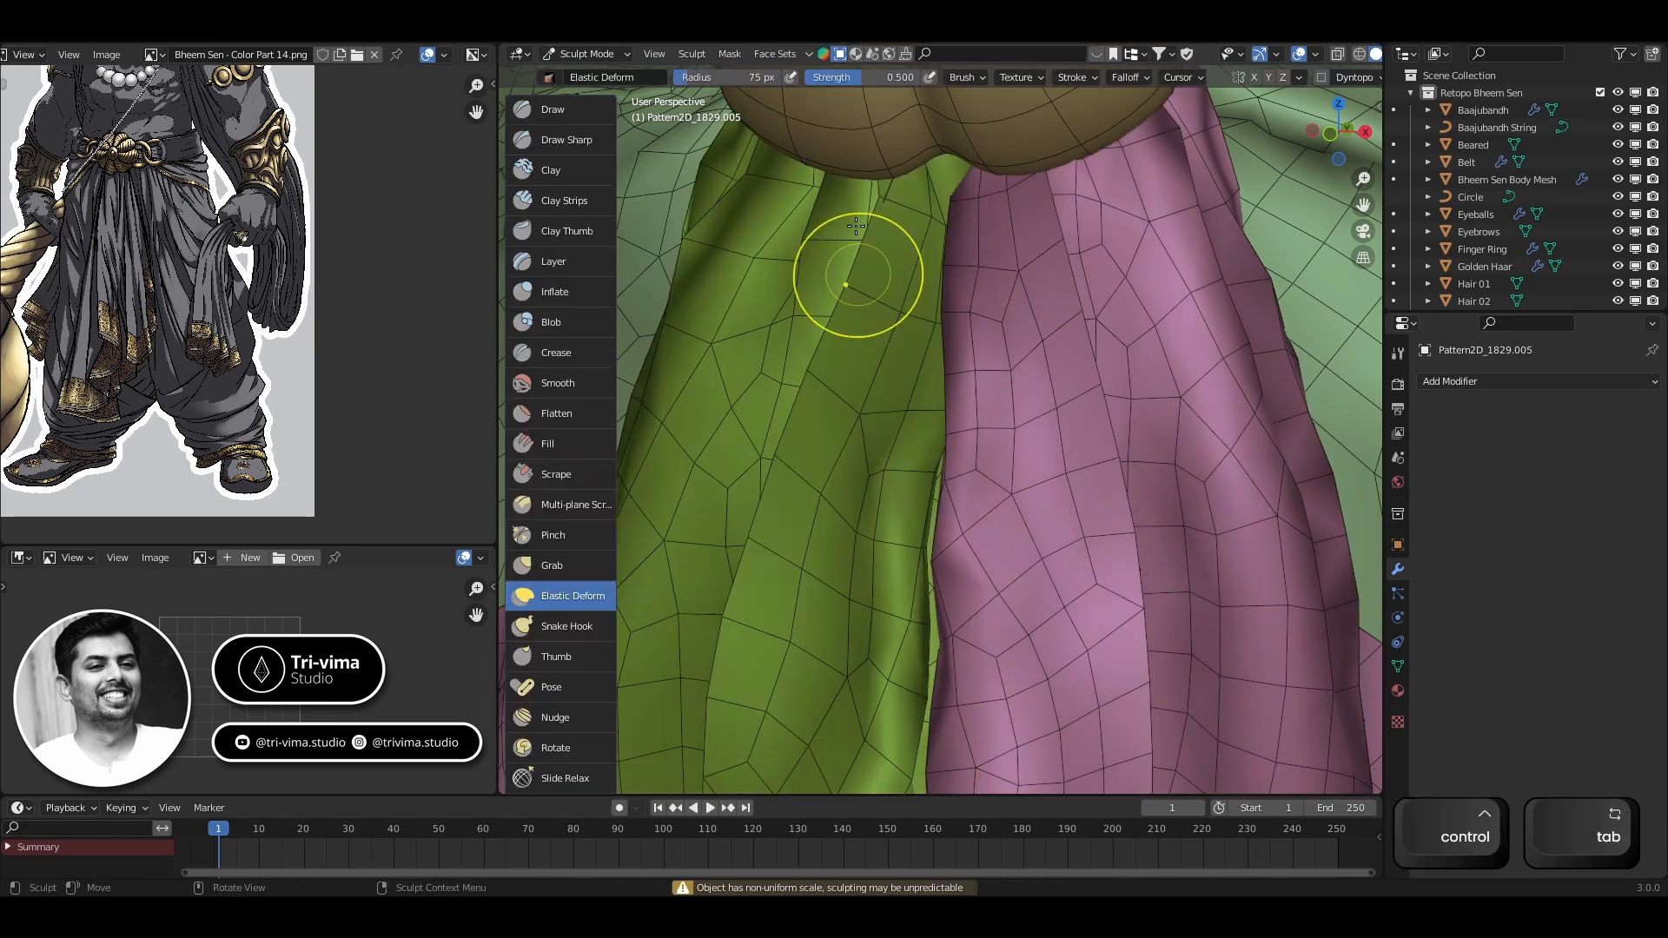
pyautogui.hotkey('ctrl', 'Tab')
pyautogui.click(704, 328)
# Start the Shortcut VUr key display and turn off the wireframe overlay on the character
pyautogui.scroll(-7, 721, 434)
pyautogui.moveTo(721, 461); pyautogui.dragTo(660, 443, button='middle')
pyautogui.scroll(-3, 968, 409)
pyautogui.press('n')
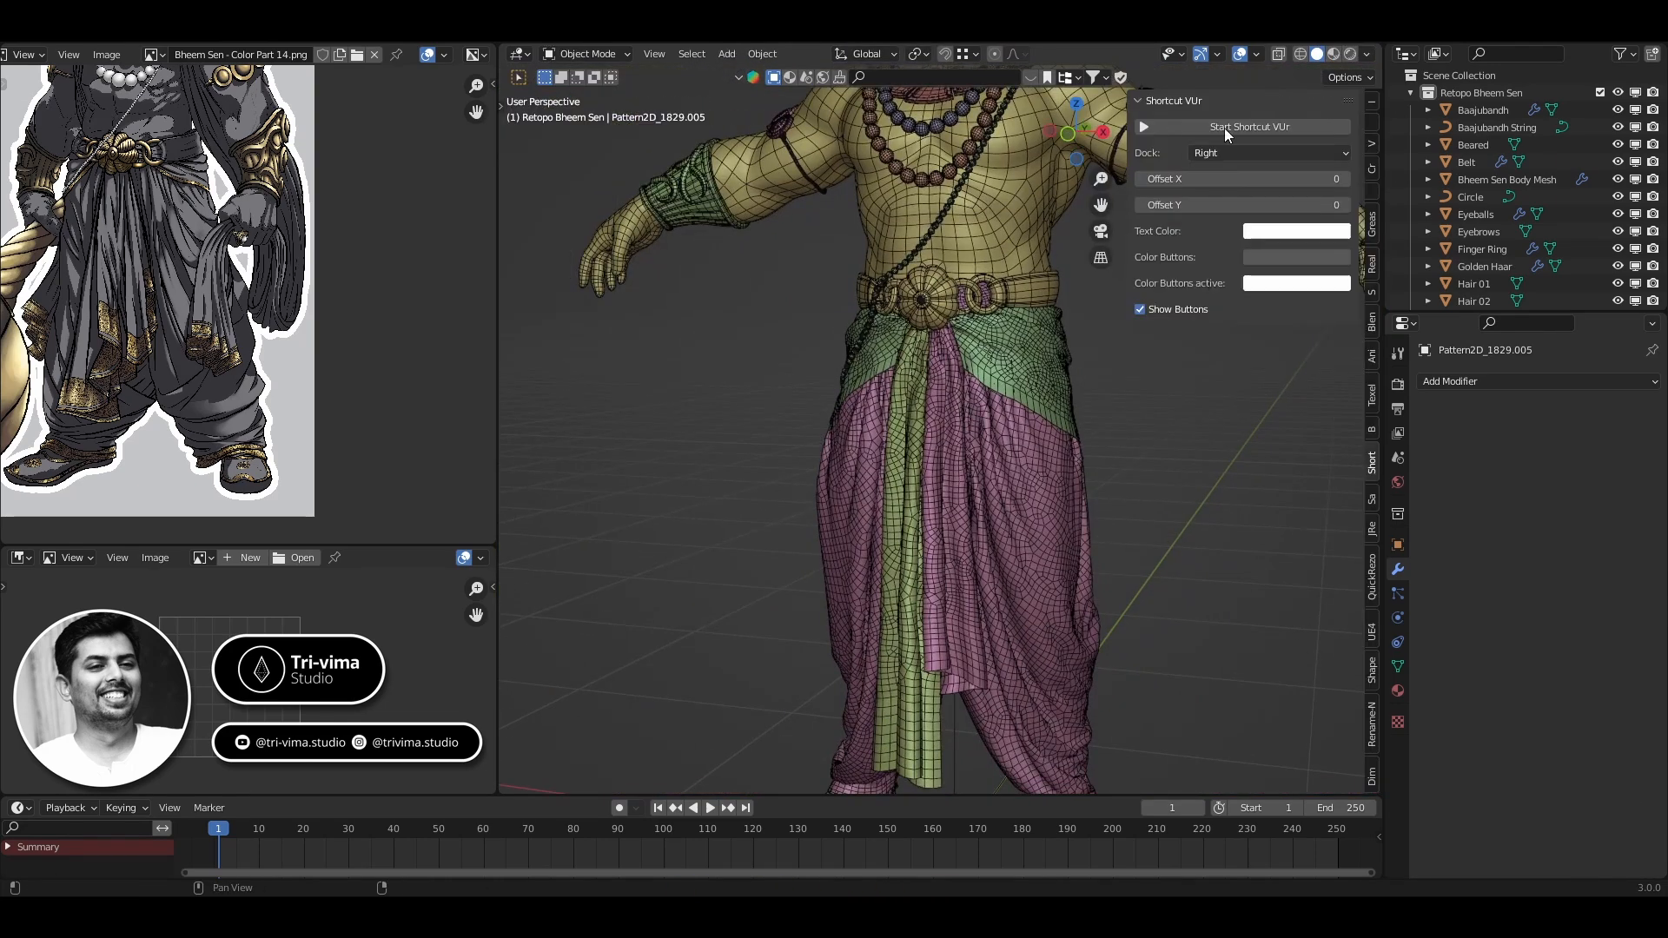
pyautogui.click(1256, 54)
pyautogui.click(1148, 348)
pyautogui.moveTo(1239, 584); pyautogui.dragTo(1150, 519, button='middle')
pyautogui.press('n')
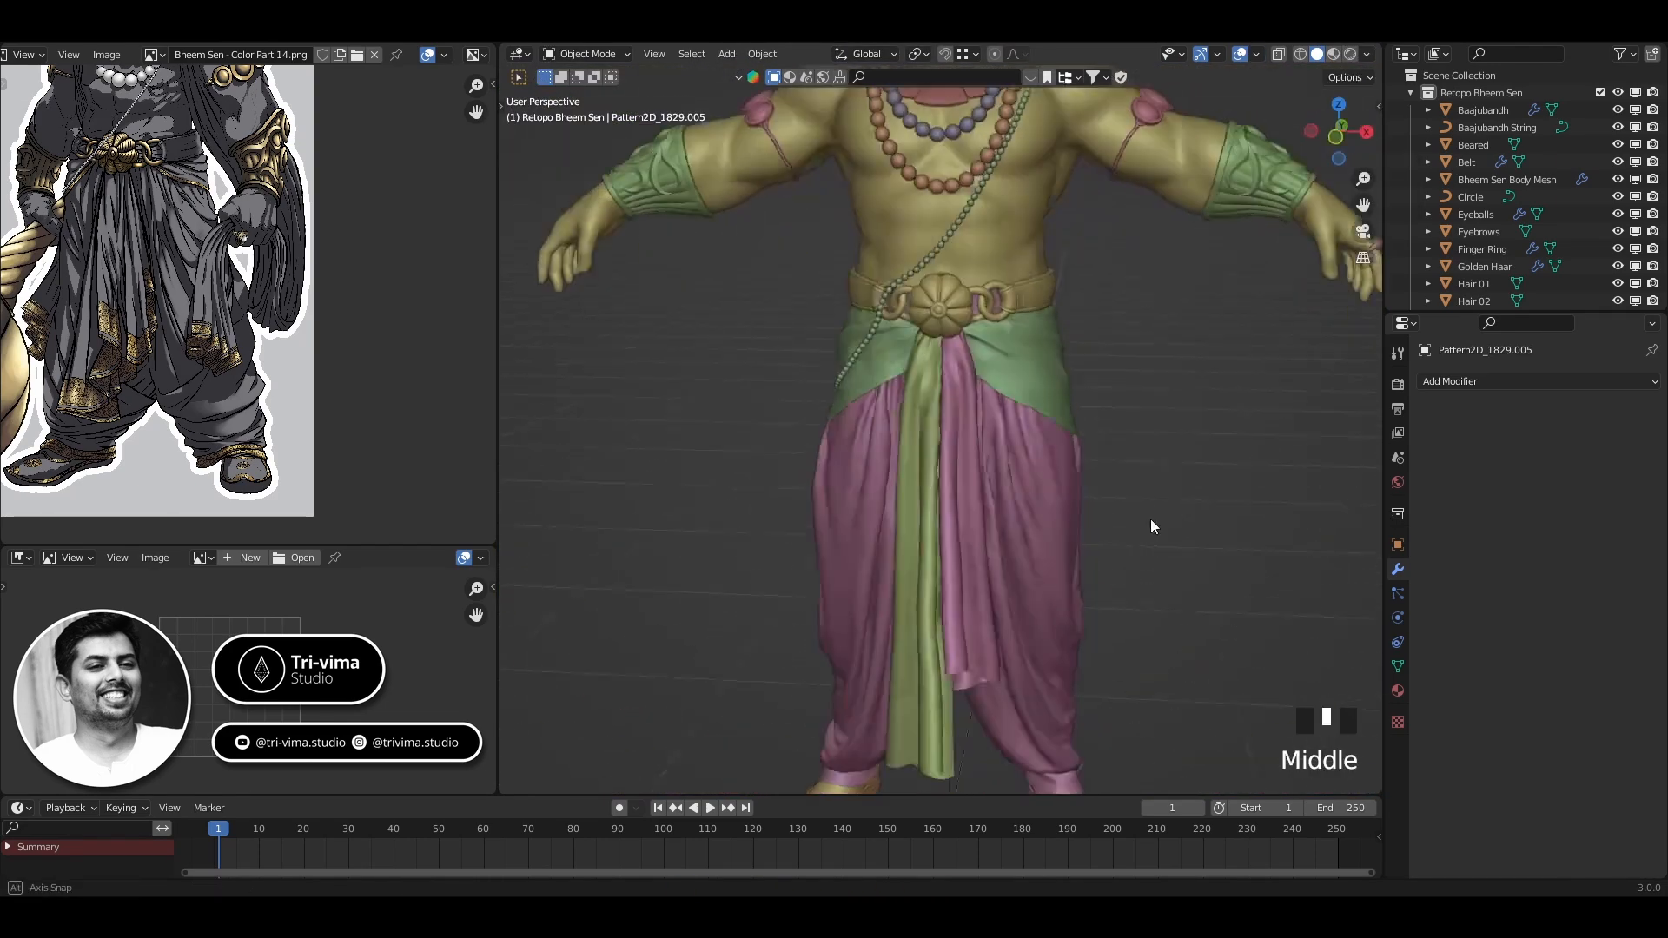
# Change the reference image area to a UV Editor and unlink the Bheem Sen reference picture from it
pyautogui.scroll(5, 960, 429)
pyautogui.keyDown('shift'); pyautogui.moveTo(1021, 656); pyautogui.dragTo(989, 476, button='middle'); pyautogui.keyUp('shift')
pyautogui.scroll(-5, 959, 429)
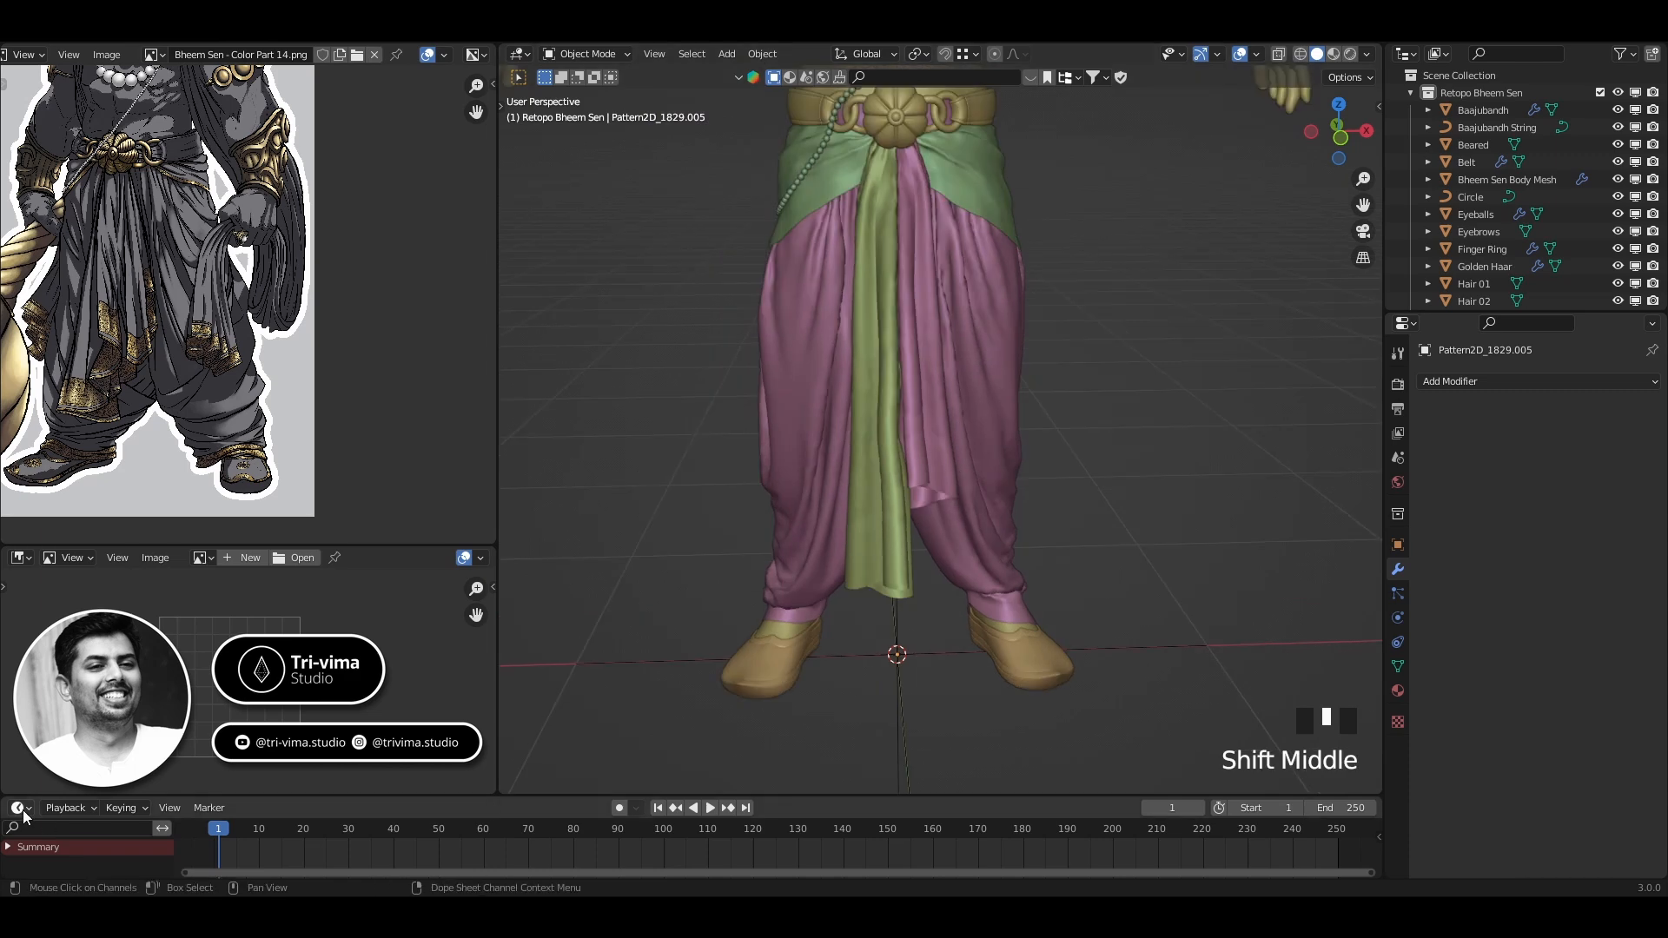
pyautogui.scroll(3, 222, 347)
pyautogui.scroll(-4, 218, 331)
pyautogui.moveTo(208, 304); pyautogui.dragTo(352, 386, button='middle')
pyautogui.moveTo(69, 53); pyautogui.dragTo(118, 56, button='middle')
pyautogui.click(21, 55)
pyautogui.click(47, 139)
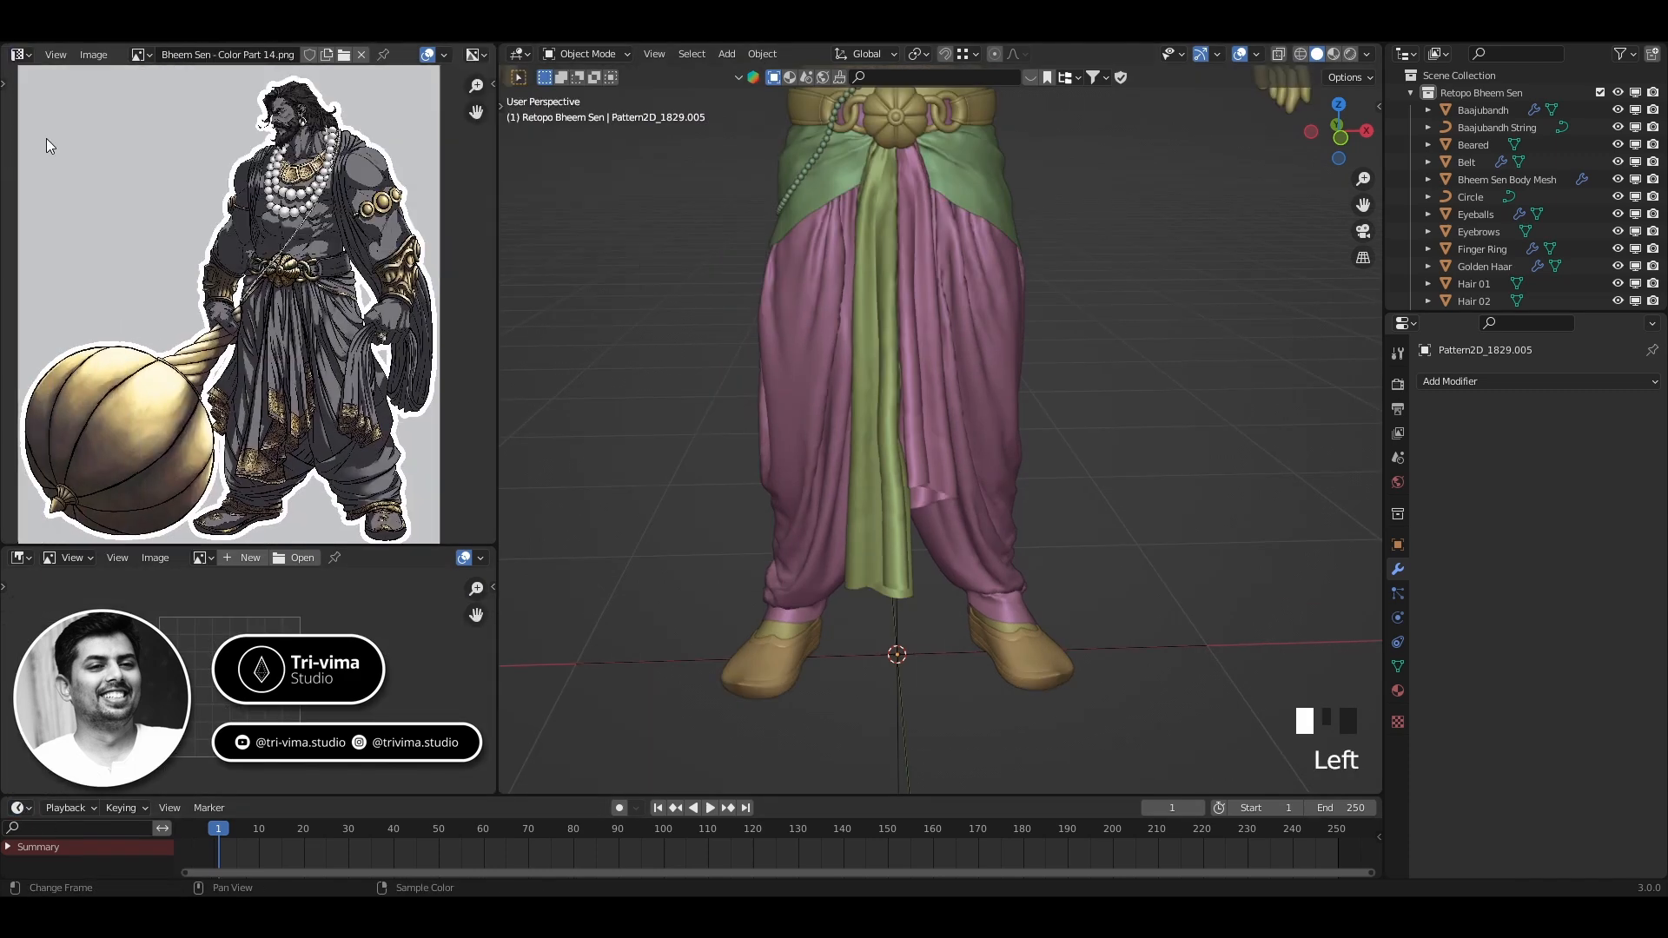
pyautogui.click(362, 55)
# Enter Edit Mode on the green front sash and pack all of its UV islands
pyautogui.click(878, 350)
pyautogui.press('Tab')
pyautogui.scroll(-16, 160, 361)
pyautogui.press('a')
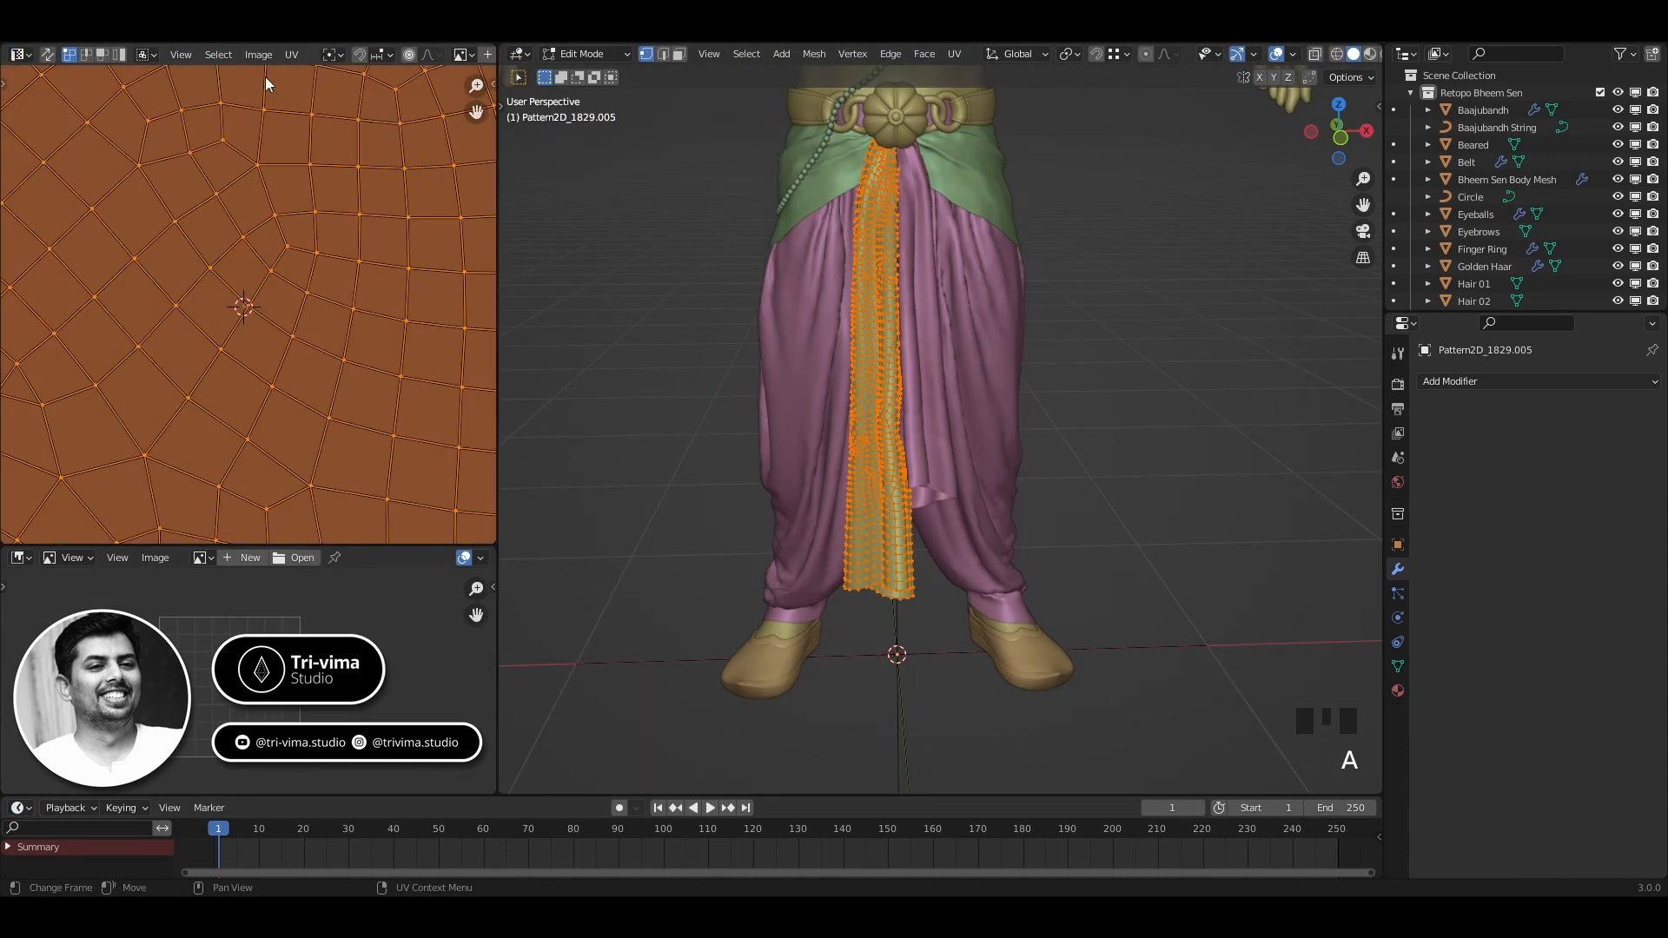
pyautogui.click(291, 55)
pyautogui.click(325, 613)
pyautogui.scroll(18, 227, 339)
pyautogui.moveTo(113, 347); pyautogui.dragTo(382, 300, button='middle')
# Edit the pink front sash and pack all of its UV islands
pyautogui.press('Tab')
pyautogui.click(930, 421)
pyautogui.press('Tab')
pyautogui.press('a')
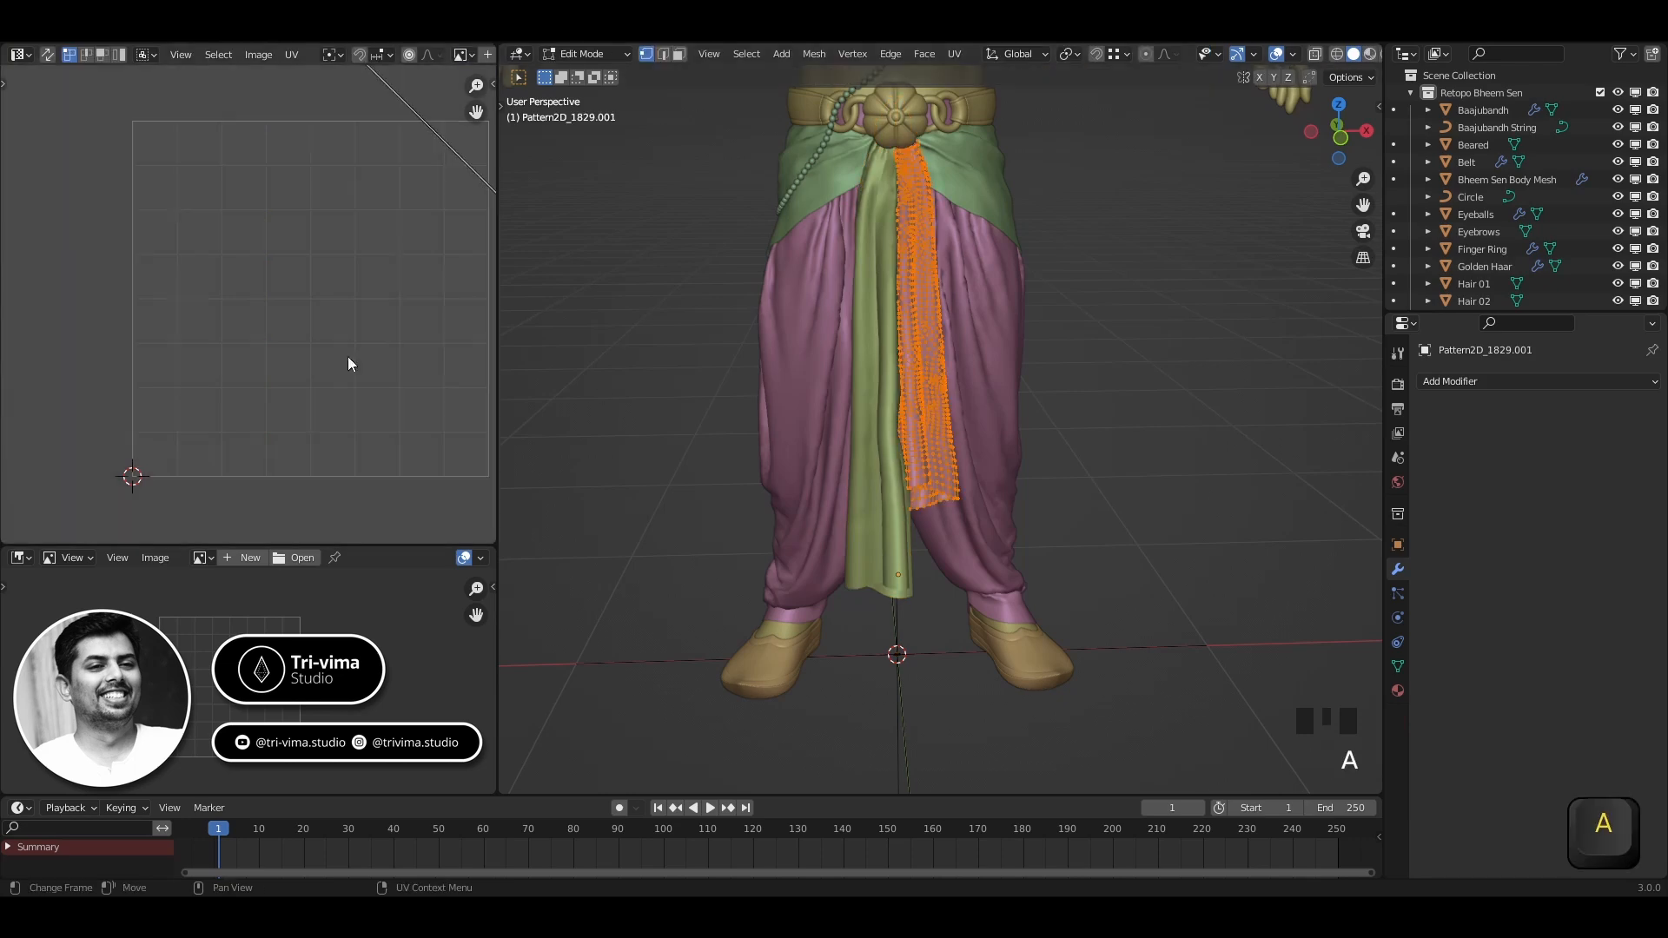
pyautogui.click(291, 55)
pyautogui.click(325, 613)
# Edit the green hip wrap and pack all of its UV islands
pyautogui.press('Tab')
pyautogui.click(977, 196)
pyautogui.press('Tab')
pyautogui.press('a')
pyautogui.scroll(5, 981, 191)
pyautogui.keyDown('shift'); pyautogui.moveTo(981, 192); pyautogui.dragTo(890, 696, button='middle'); pyautogui.keyUp('shift')
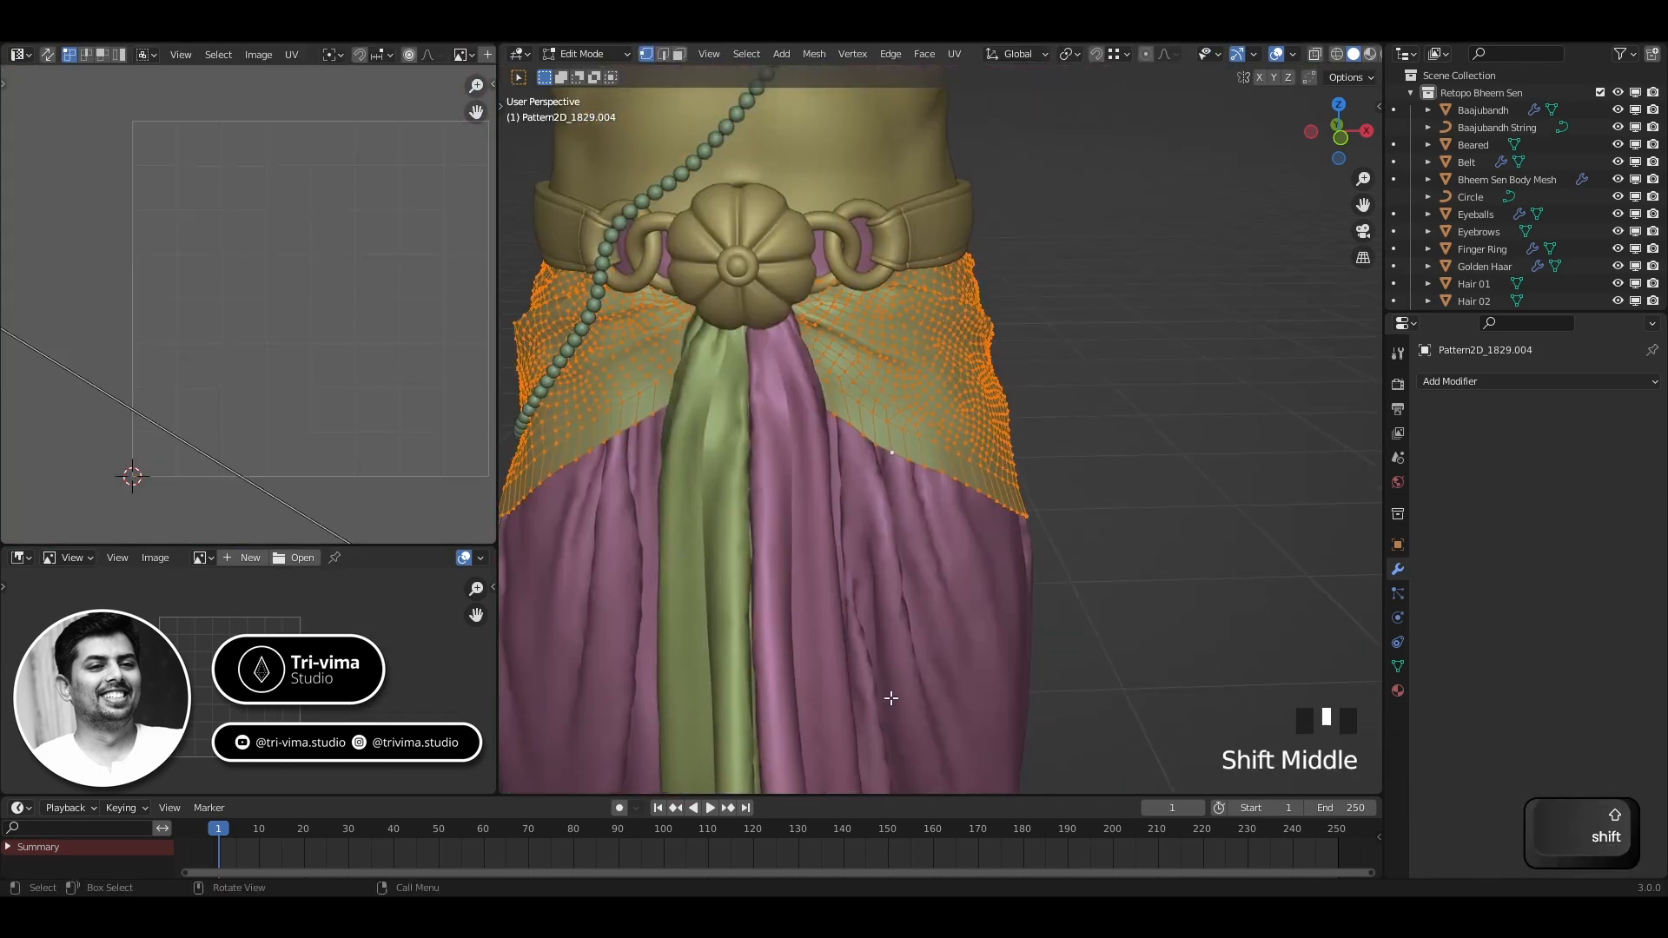
pyautogui.hotkey('ctrl', 'r')
pyautogui.press('Escape')
pyautogui.press('Tab')
pyautogui.scroll(-5, 1009, 456)
pyautogui.press('Tab')
pyautogui.press('a')
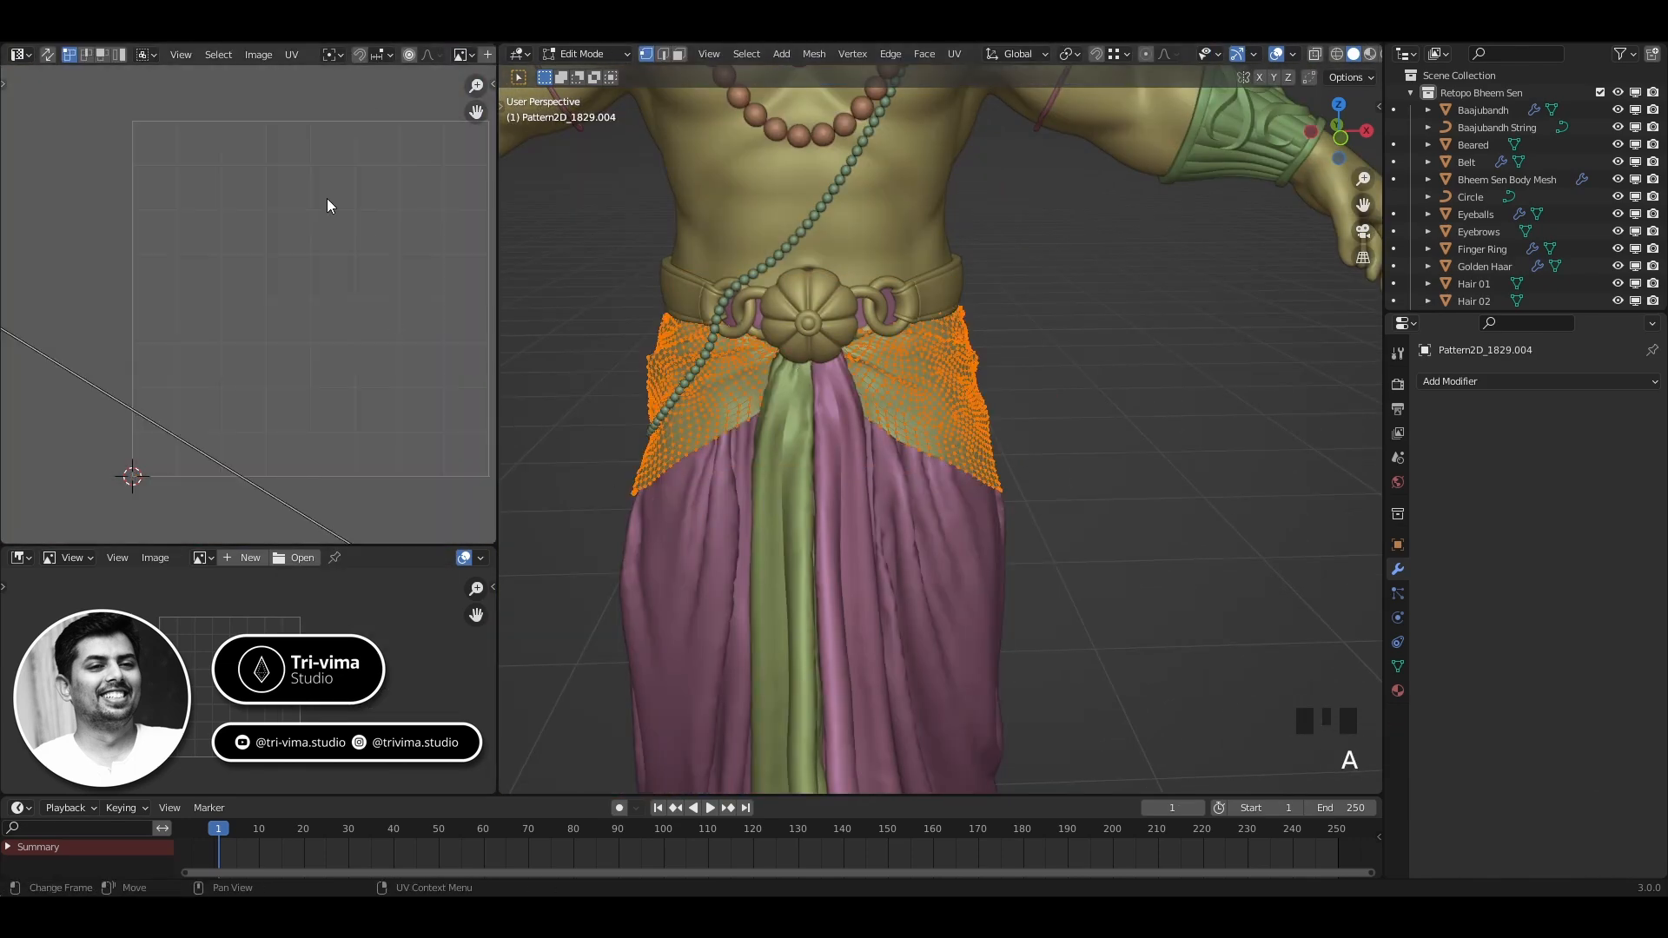
pyautogui.click(291, 54)
pyautogui.click(325, 613)
# Edit the trousers and pack all of their UV islands into the UV square
pyautogui.press('Tab')
pyautogui.press('Tab')
pyautogui.press('a')
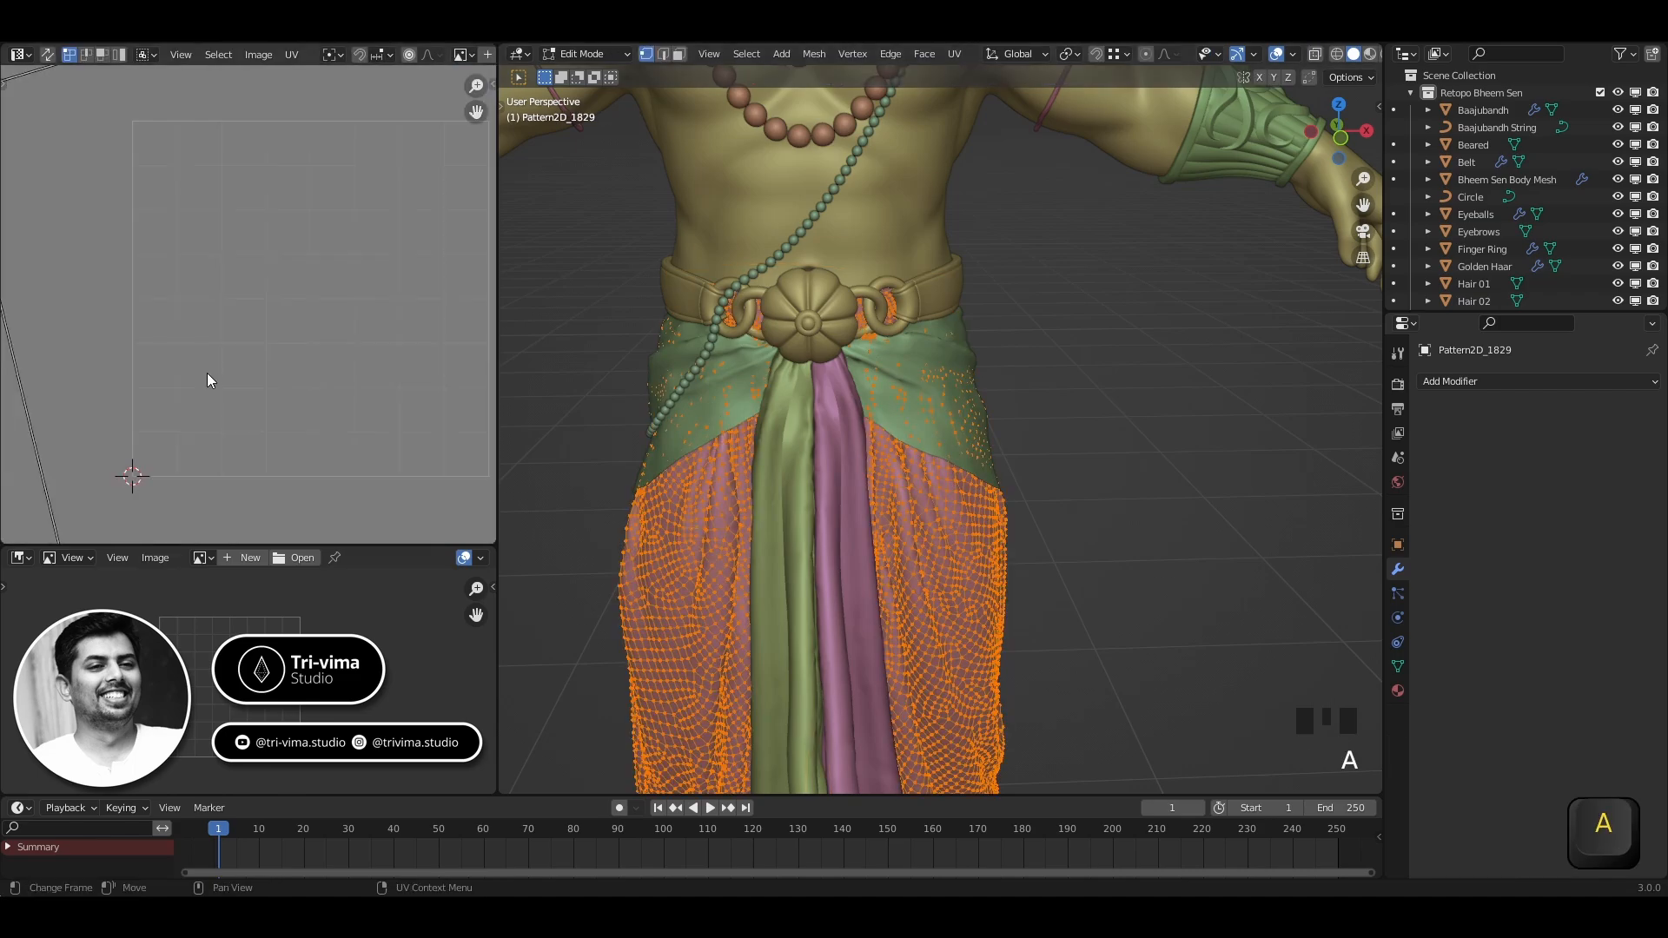
pyautogui.click(291, 54)
pyautogui.click(324, 612)
# Examine the trousers' packed UV islands in the UV Editor
pyautogui.scroll(6, 350, 356)
pyautogui.keyDown('shift'); pyautogui.moveTo(349, 356); pyautogui.dragTo(186, 461, button='middle'); pyautogui.keyUp('shift')
pyautogui.scroll(-4, 339, 427)
pyautogui.keyDown('shift'); pyautogui.moveTo(339, 428); pyautogui.dragTo(409, 208, button='middle'); pyautogui.keyUp('shift')
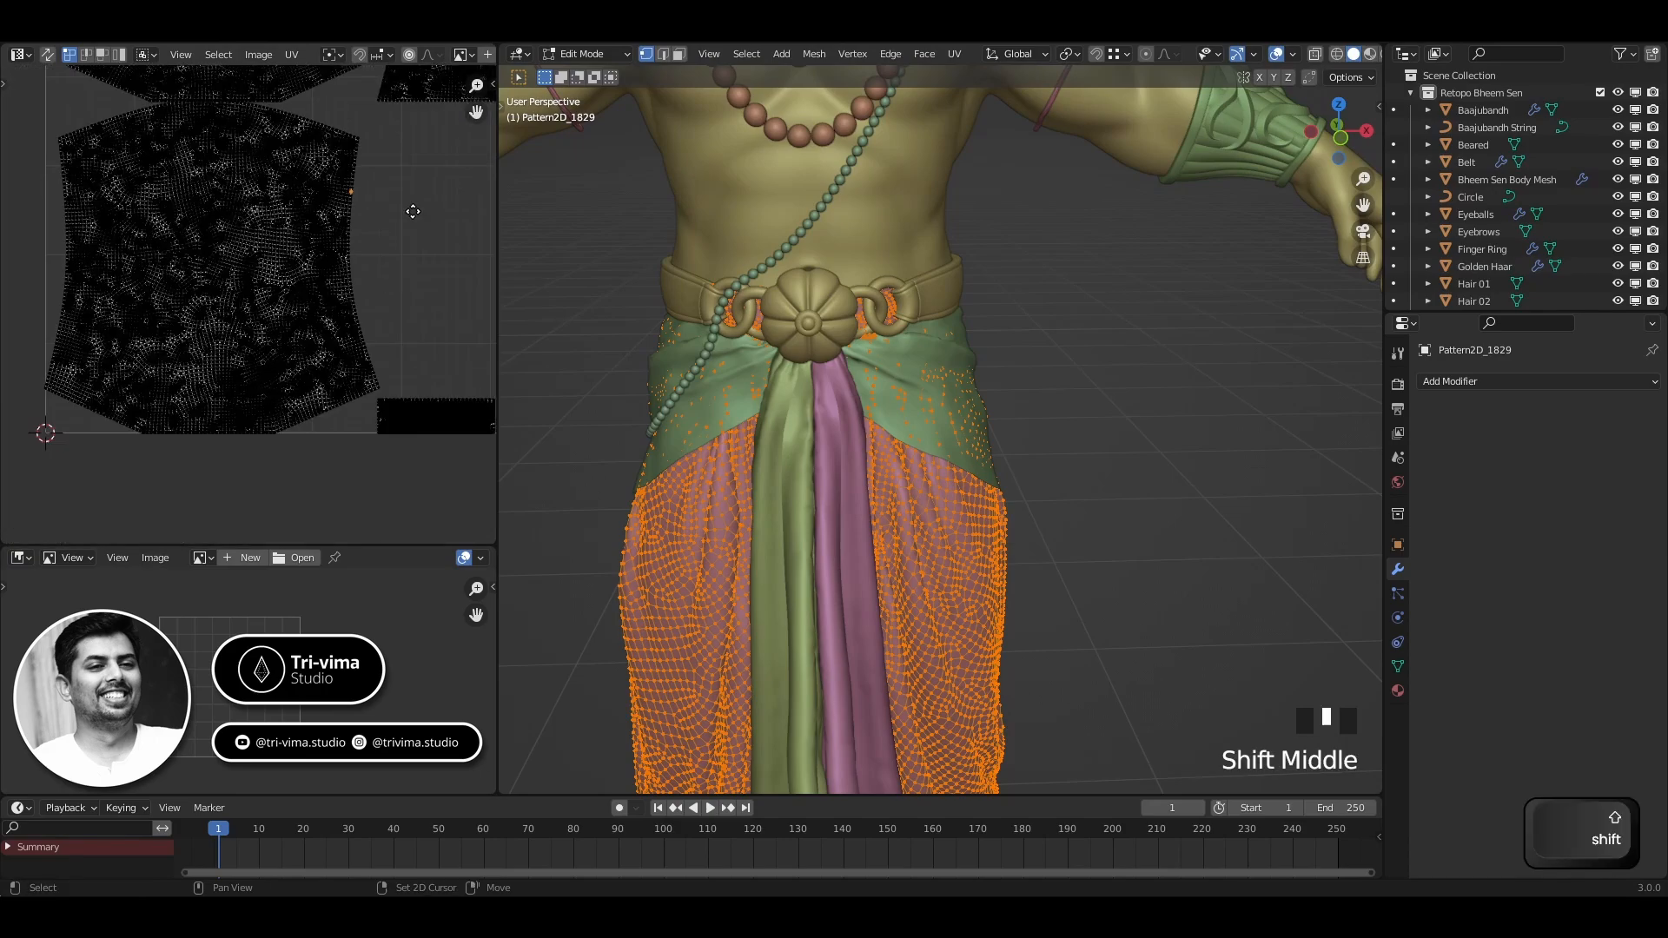
pyautogui.scroll(4, 260, 304)
pyautogui.keyDown('shift'); pyautogui.scroll(-5, 236, 302); pyautogui.keyUp('shift')
pyautogui.keyDown('shift'); pyautogui.moveTo(268, 246); pyautogui.dragTo(269, 382, button='middle'); pyautogui.keyUp('shift')
pyautogui.scroll(-9, 269, 365)
pyautogui.press('a')
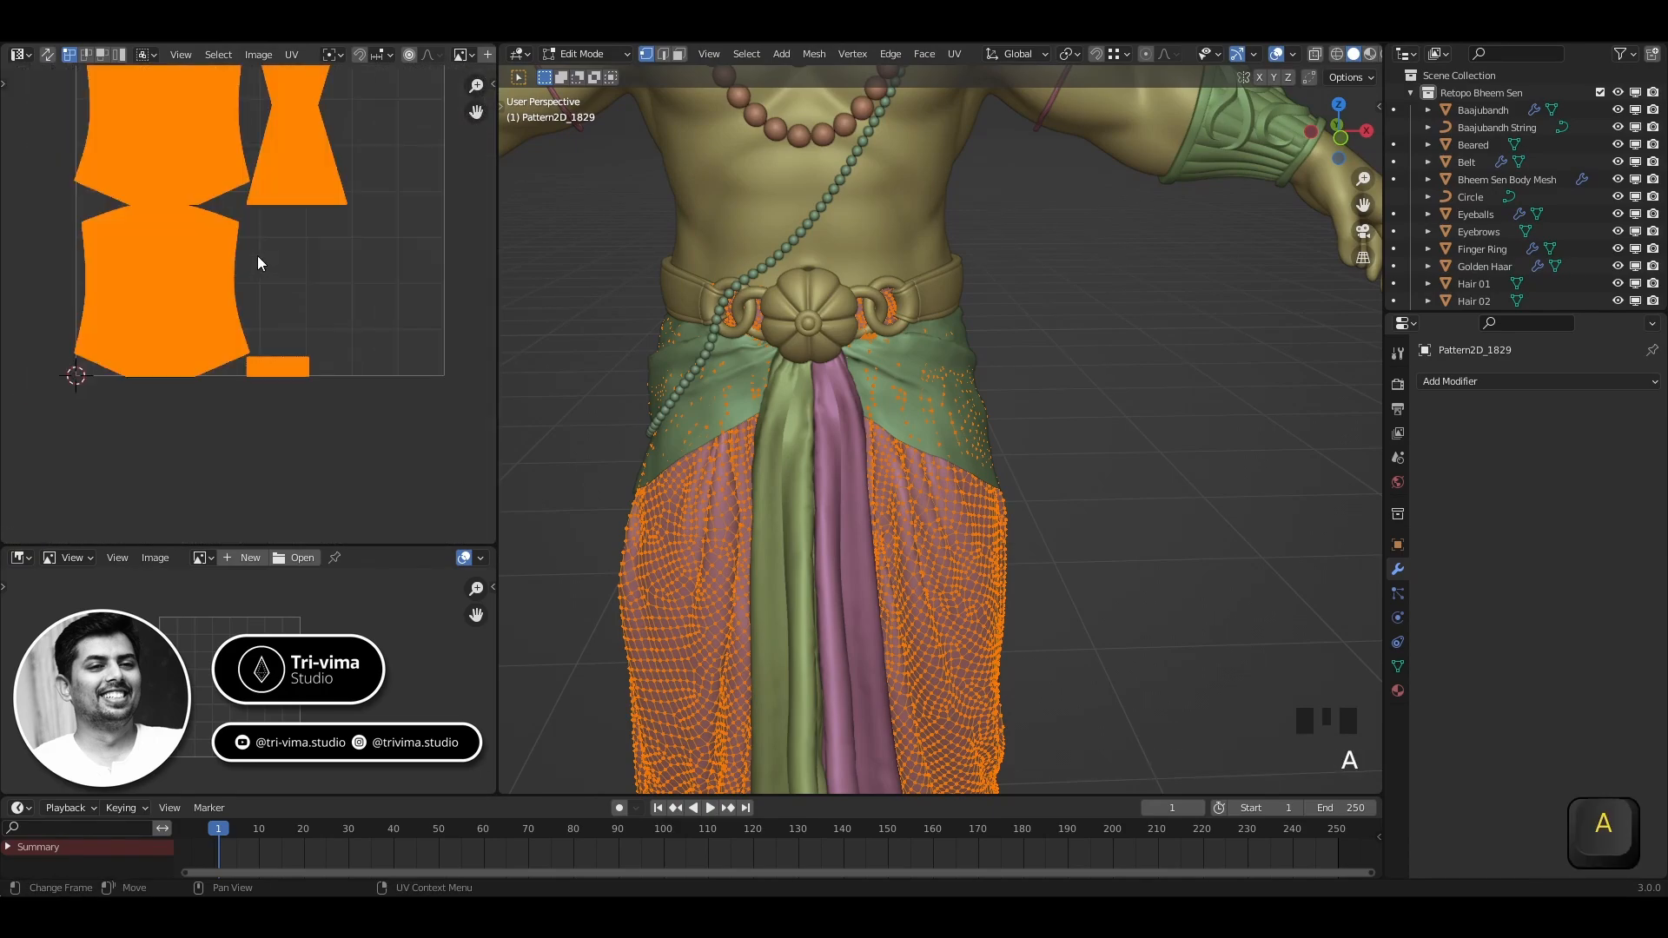
pyautogui.click(258, 239)
pyautogui.scroll(4, 258, 222)
pyautogui.scroll(-4, 382, 373)
pyautogui.press('a')
pyautogui.click(450, 108)
pyautogui.click(954, 53)
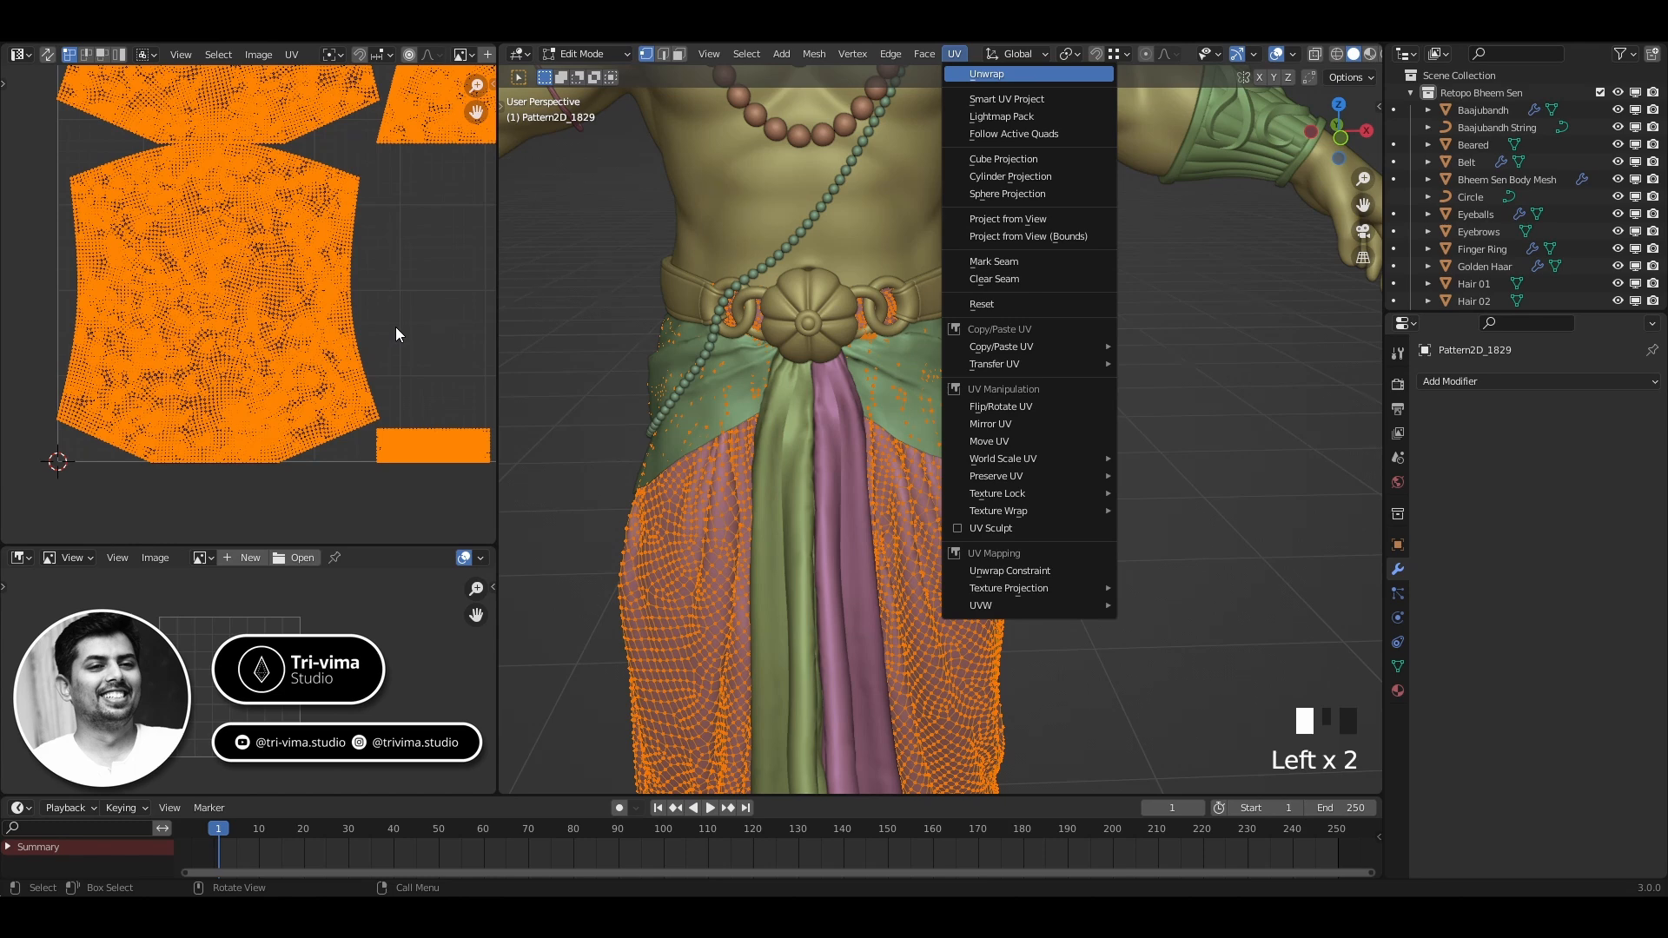
pyautogui.scroll(-4, 281, 327)
pyautogui.hotkey('ctrl', 'z')
pyautogui.rightClick(647, 517)
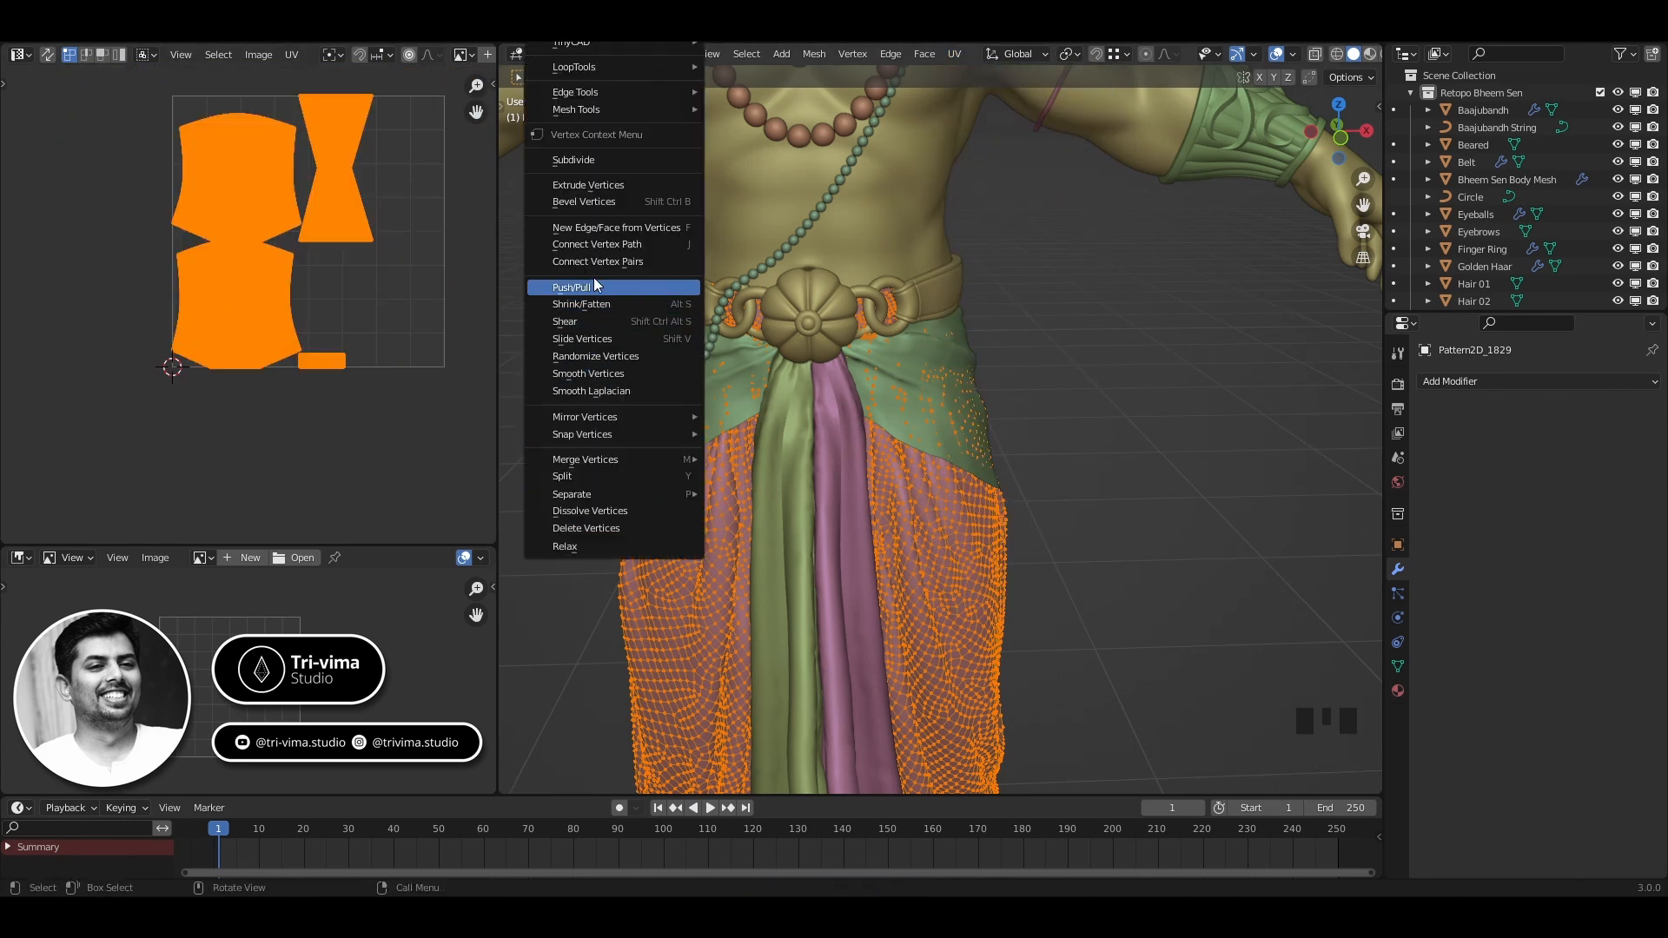
pyautogui.click(954, 55)
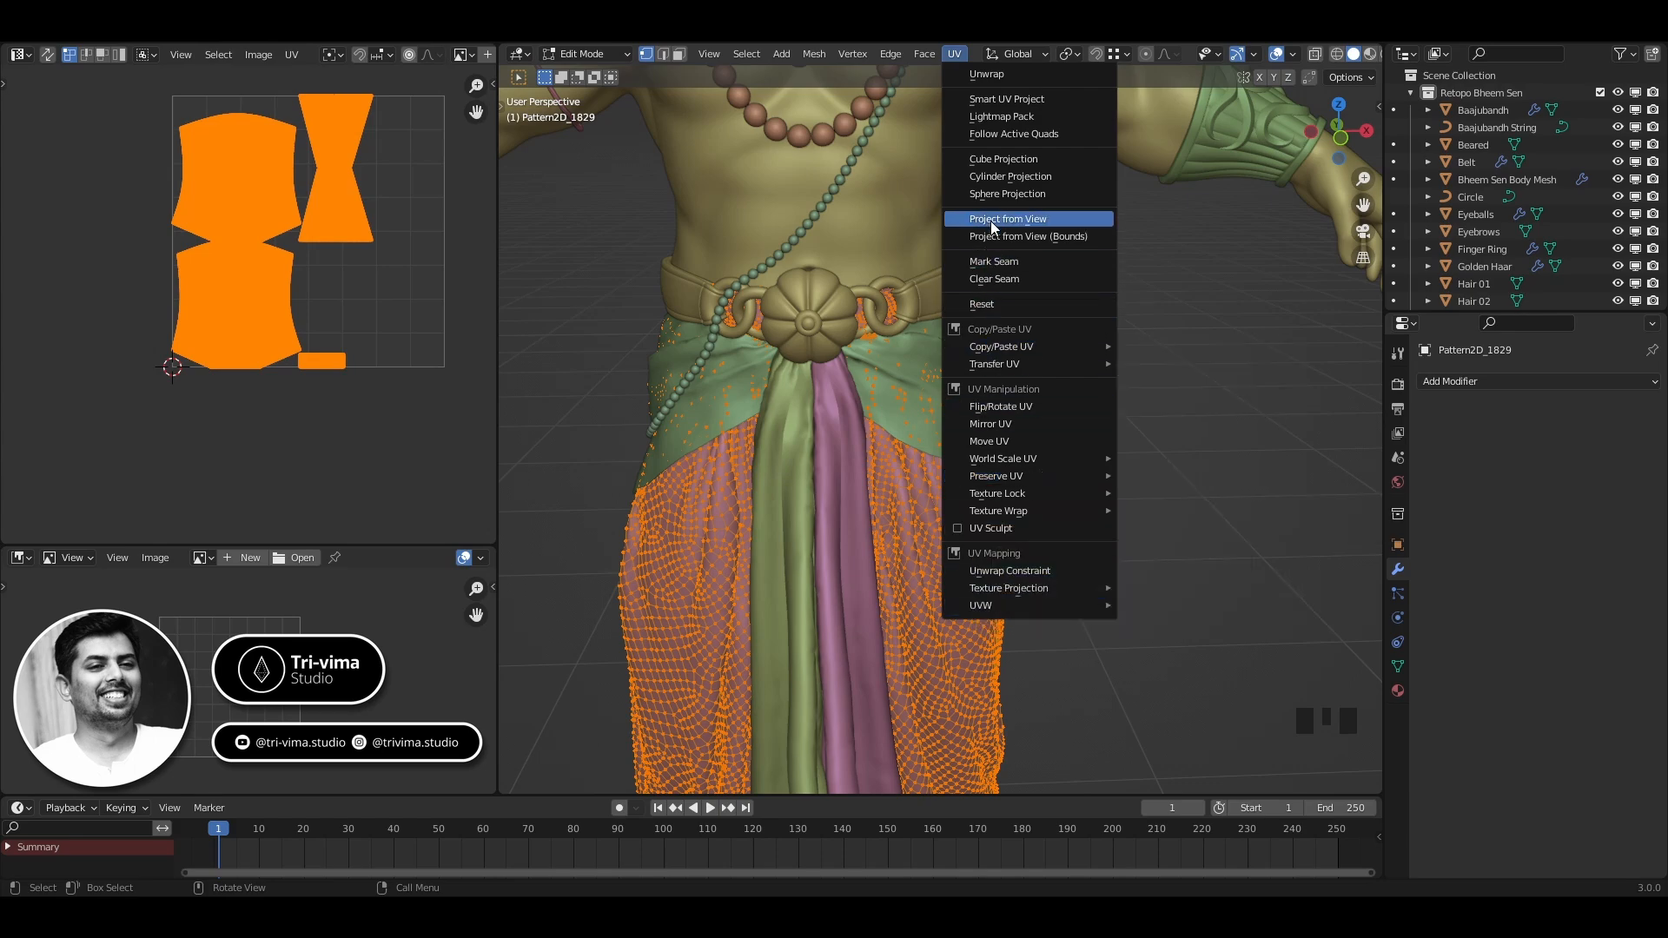
# Isolate the trousers by hiding all other objects and reopen them in Edit Mode
pyautogui.press('Tab')
pyautogui.click(626, 596)
pyautogui.hotkey('shift', 'h')
pyautogui.scroll(2, 763, 354)
pyautogui.press('Tab')
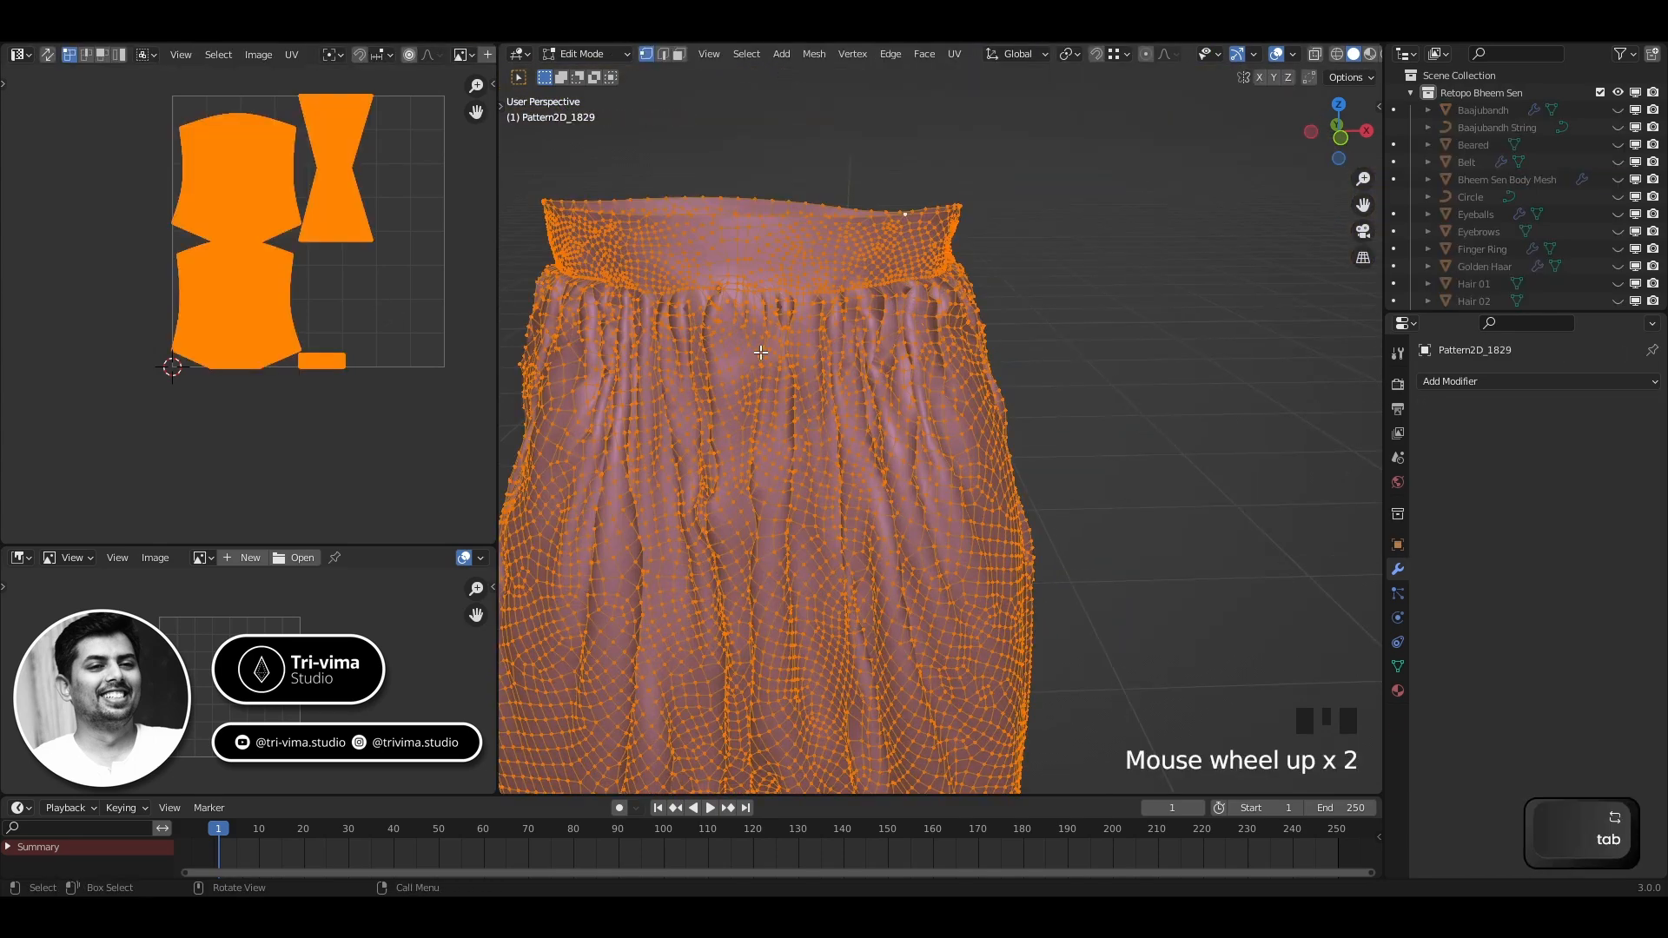
# Clear the mesh selection and select the waistband seam's edge loop from the front around to the back of the trousers
pyautogui.hotkey('alt', 'a')
pyautogui.scroll(3, 762, 354)
pyautogui.keyDown('shift'); pyautogui.moveTo(755, 226); pyautogui.dragTo(934, 378, button='middle'); pyautogui.keyUp('shift')
pyautogui.scroll(3, 925, 401)
pyautogui.keyDown('alt'); pyautogui.keyDown('shift'); pyautogui.click(859, 406); pyautogui.keyUp('shift'); pyautogui.keyUp('alt')
pyautogui.keyDown('alt'); pyautogui.keyDown('shift'); pyautogui.click(783, 376); pyautogui.keyUp('shift'); pyautogui.keyUp('alt')
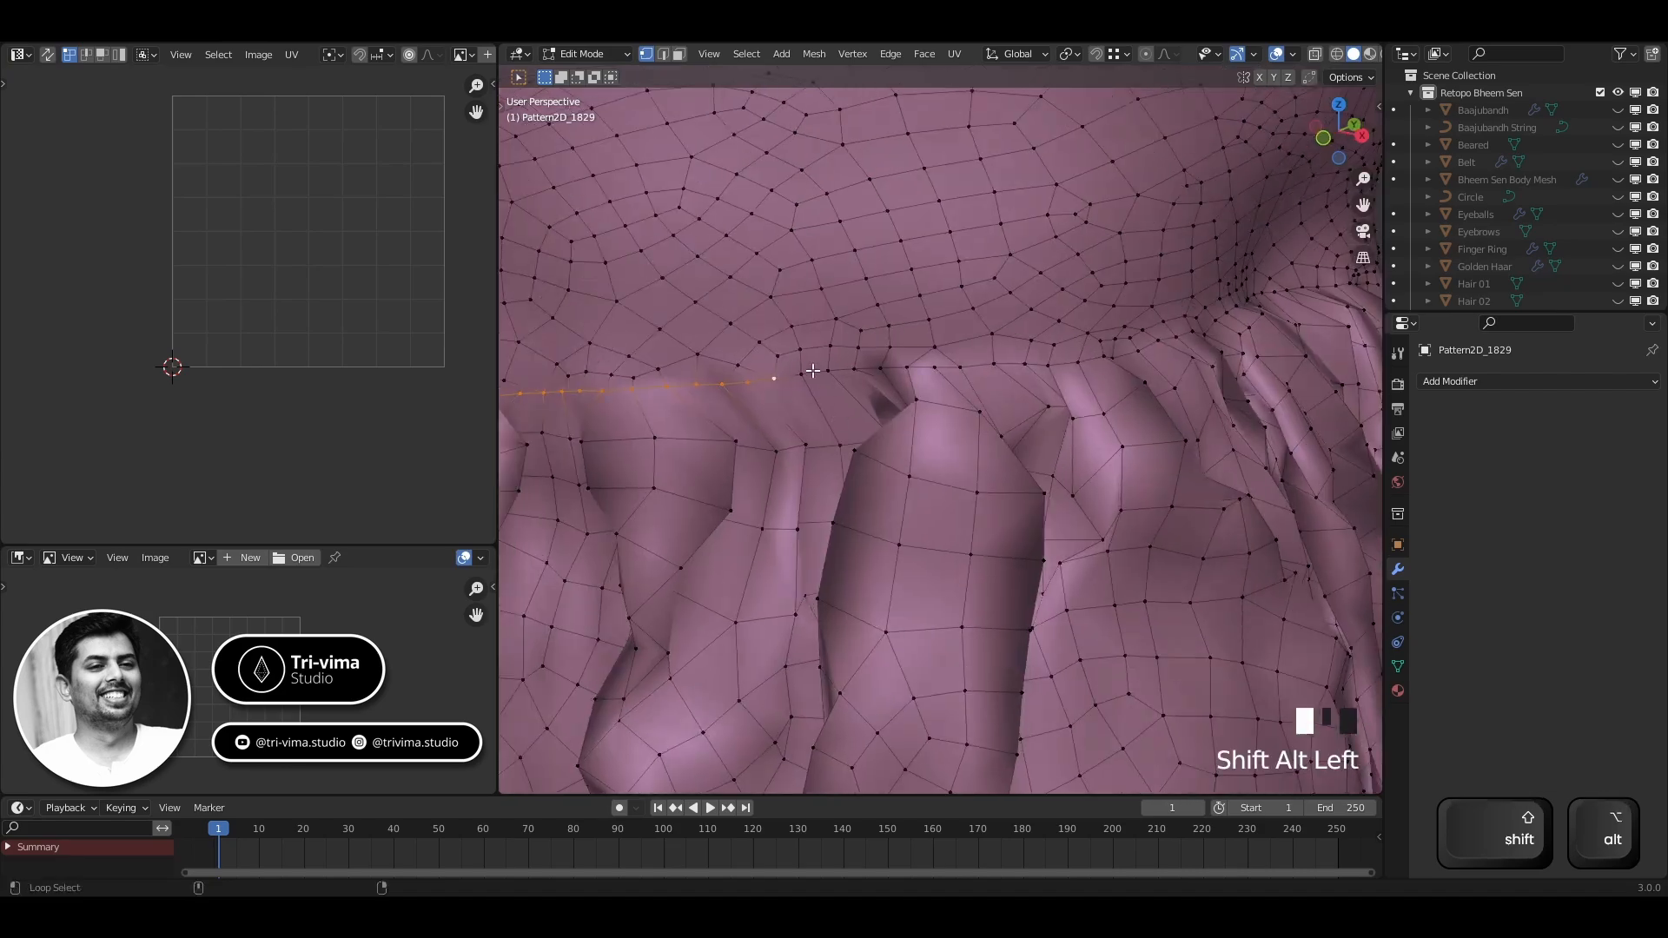
pyautogui.moveTo(1048, 365); pyautogui.dragTo(974, 402, button='middle')
pyautogui.keyDown('shift'); pyautogui.moveTo(1212, 418); pyautogui.dragTo(836, 460, button='middle'); pyautogui.keyUp('shift')
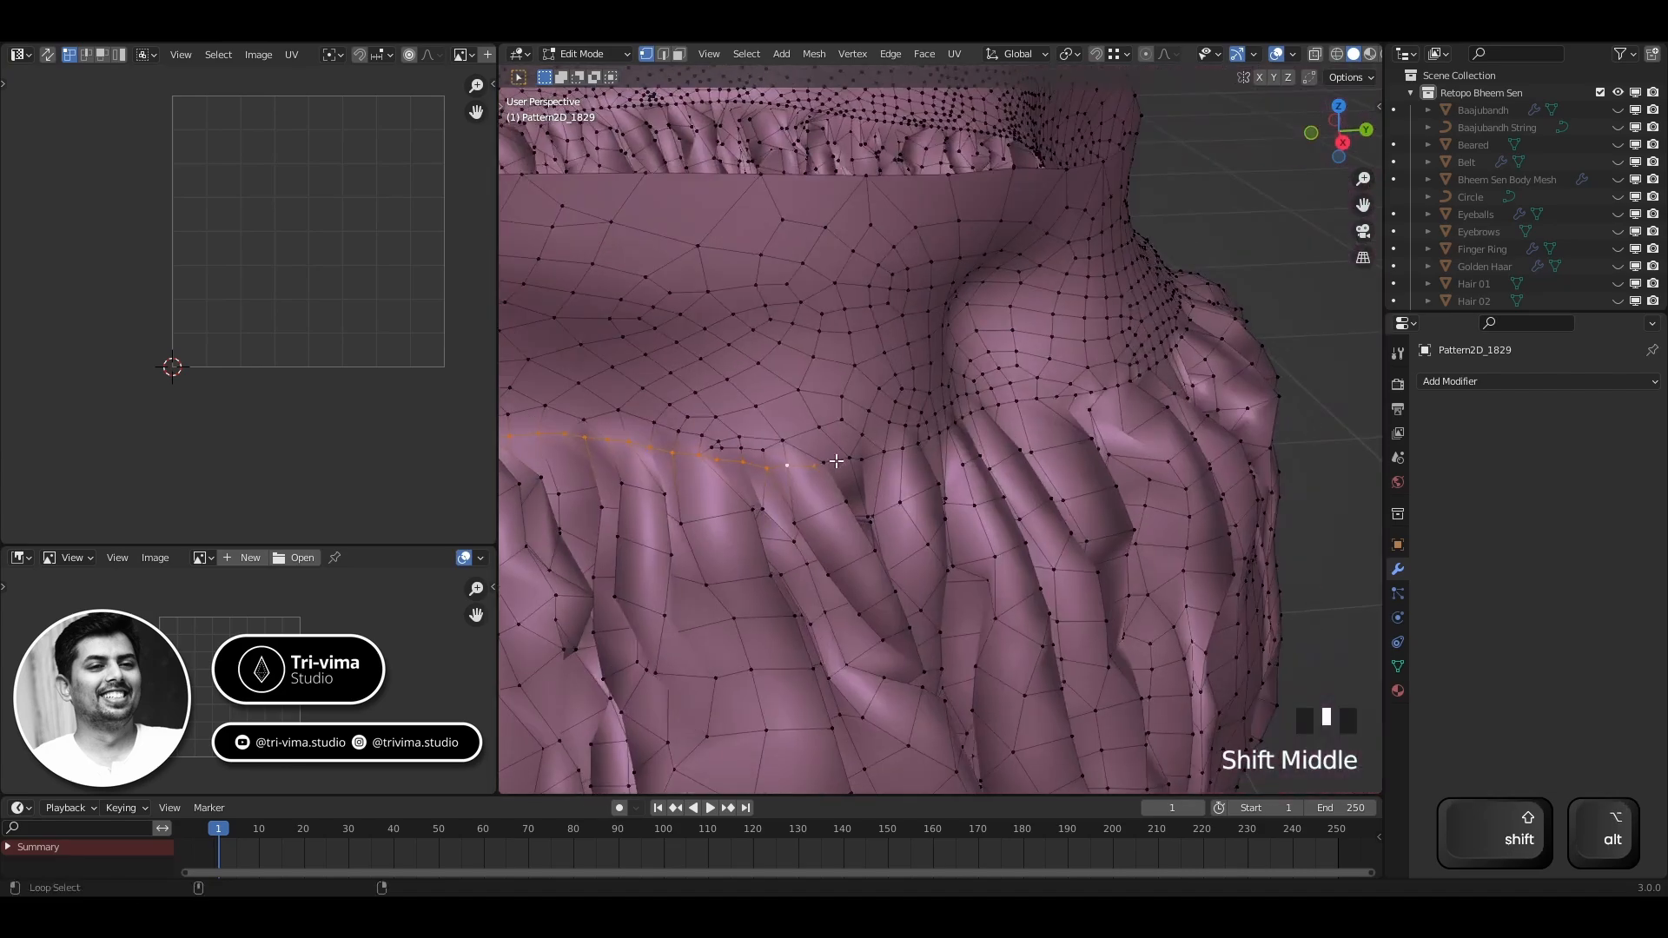
pyautogui.moveTo(1066, 397); pyautogui.dragTo(959, 469, button='middle')
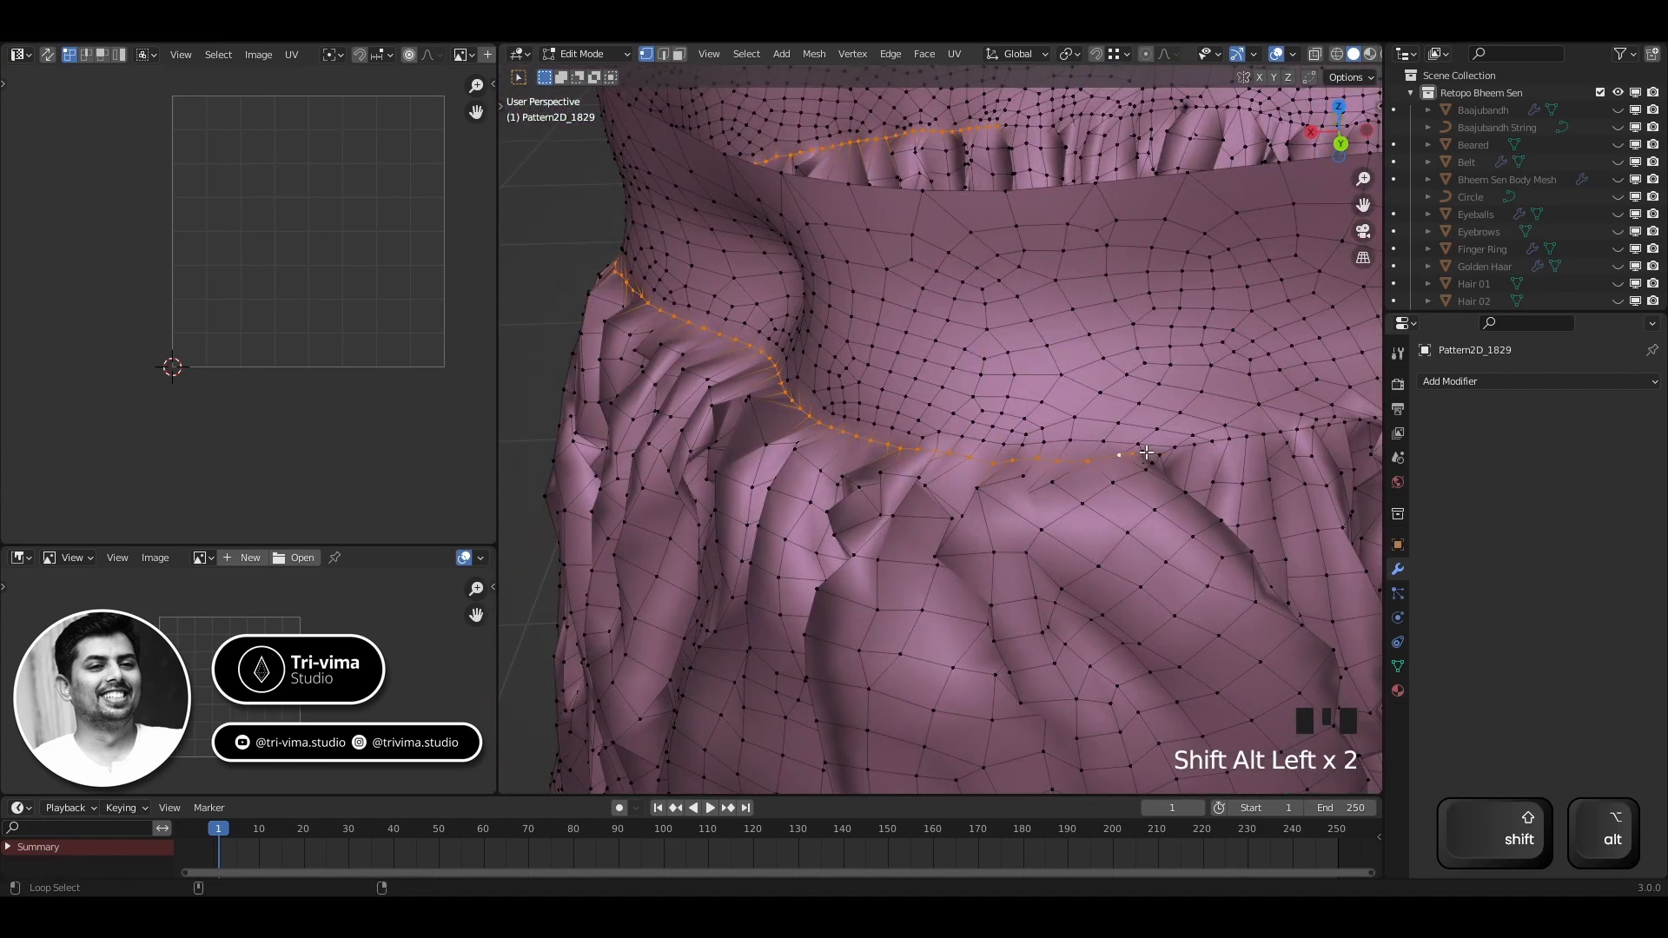
# Check the rear waistband seam's vertices using X-ray and undo the stray selections made there
pyautogui.moveTo(1189, 445); pyautogui.dragTo(1103, 521, button='middle')
pyautogui.hotkey('ctrl', 'z')
pyautogui.hotkey('alt', 'z')
pyautogui.scroll(-7, 998, 391)
pyautogui.moveTo(1043, 452); pyautogui.dragTo(809, 275, button='middle')
pyautogui.scroll(8, 955, 373)
pyautogui.click(1015, 367)
pyautogui.press('KP_Decimal')
pyautogui.hotkey('alt', 'z')
pyautogui.scroll(-5, 998, 382)
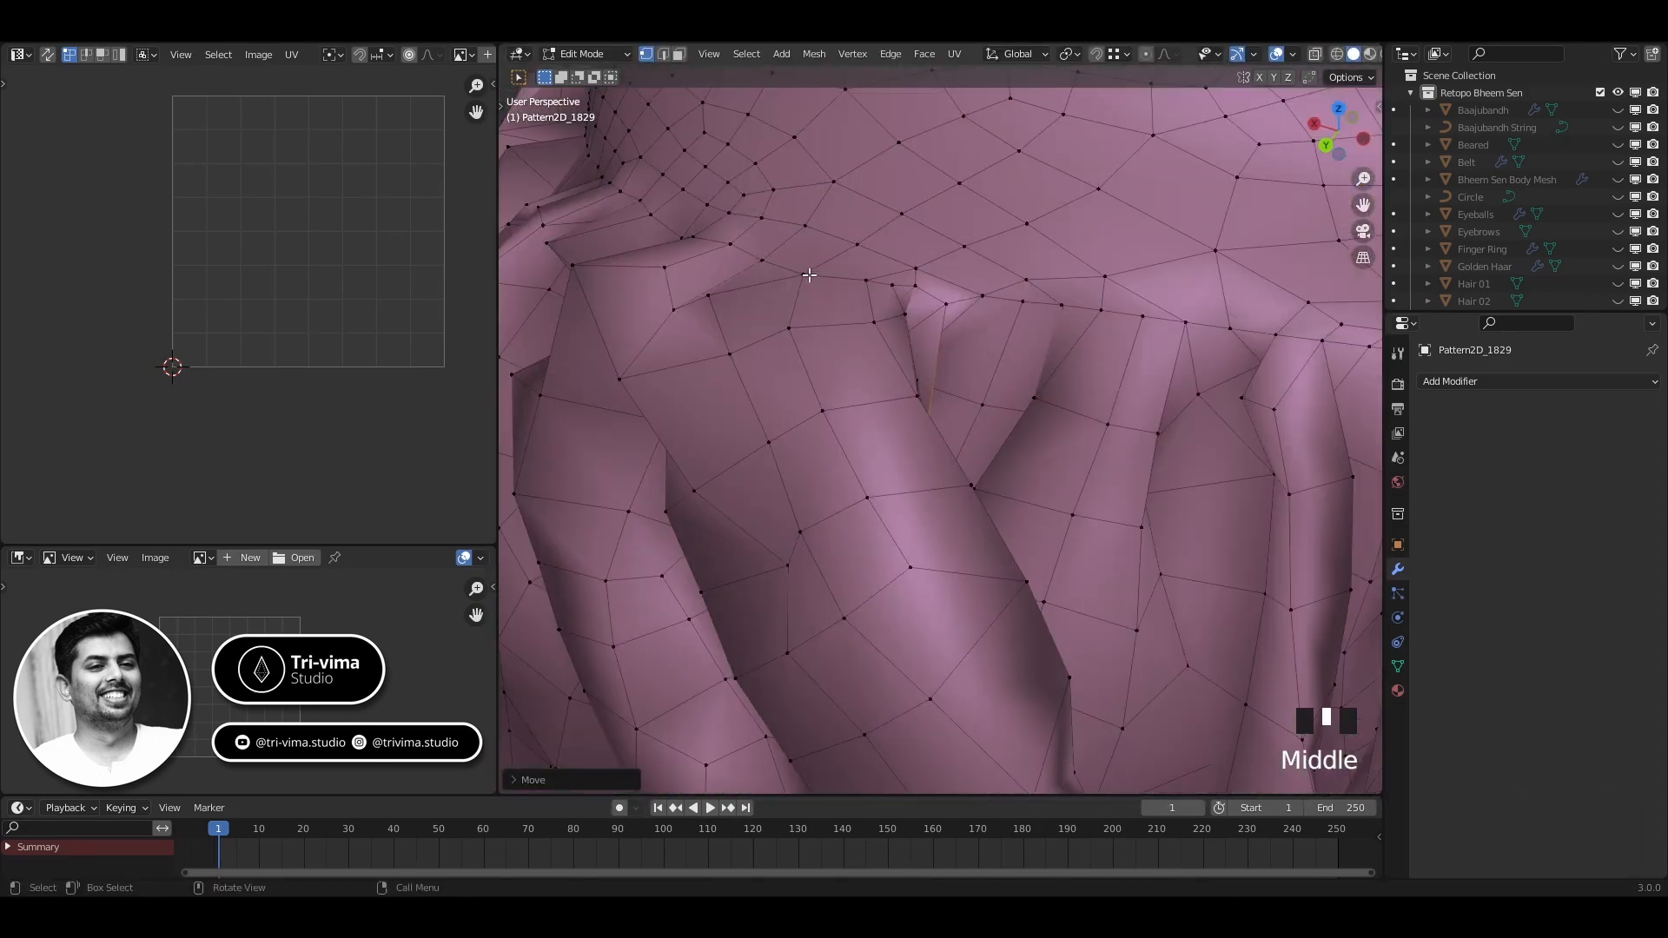
pyautogui.scroll(-8, 940, 416)
pyautogui.keyDown('ctrl'); pyautogui.click(882, 652); pyautogui.keyUp('ctrl')
pyautogui.hotkey('ctrl', 'z')
pyautogui.scroll(8, 938, 399)
pyautogui.keyDown('alt'); pyautogui.keyDown('shift'); pyautogui.click(921, 391); pyautogui.keyUp('shift'); pyautogui.keyUp('alt')
pyautogui.hotkey('ctrl', 'z')
pyautogui.moveTo(921, 391); pyautogui.dragTo(1302, 425, button='middle')
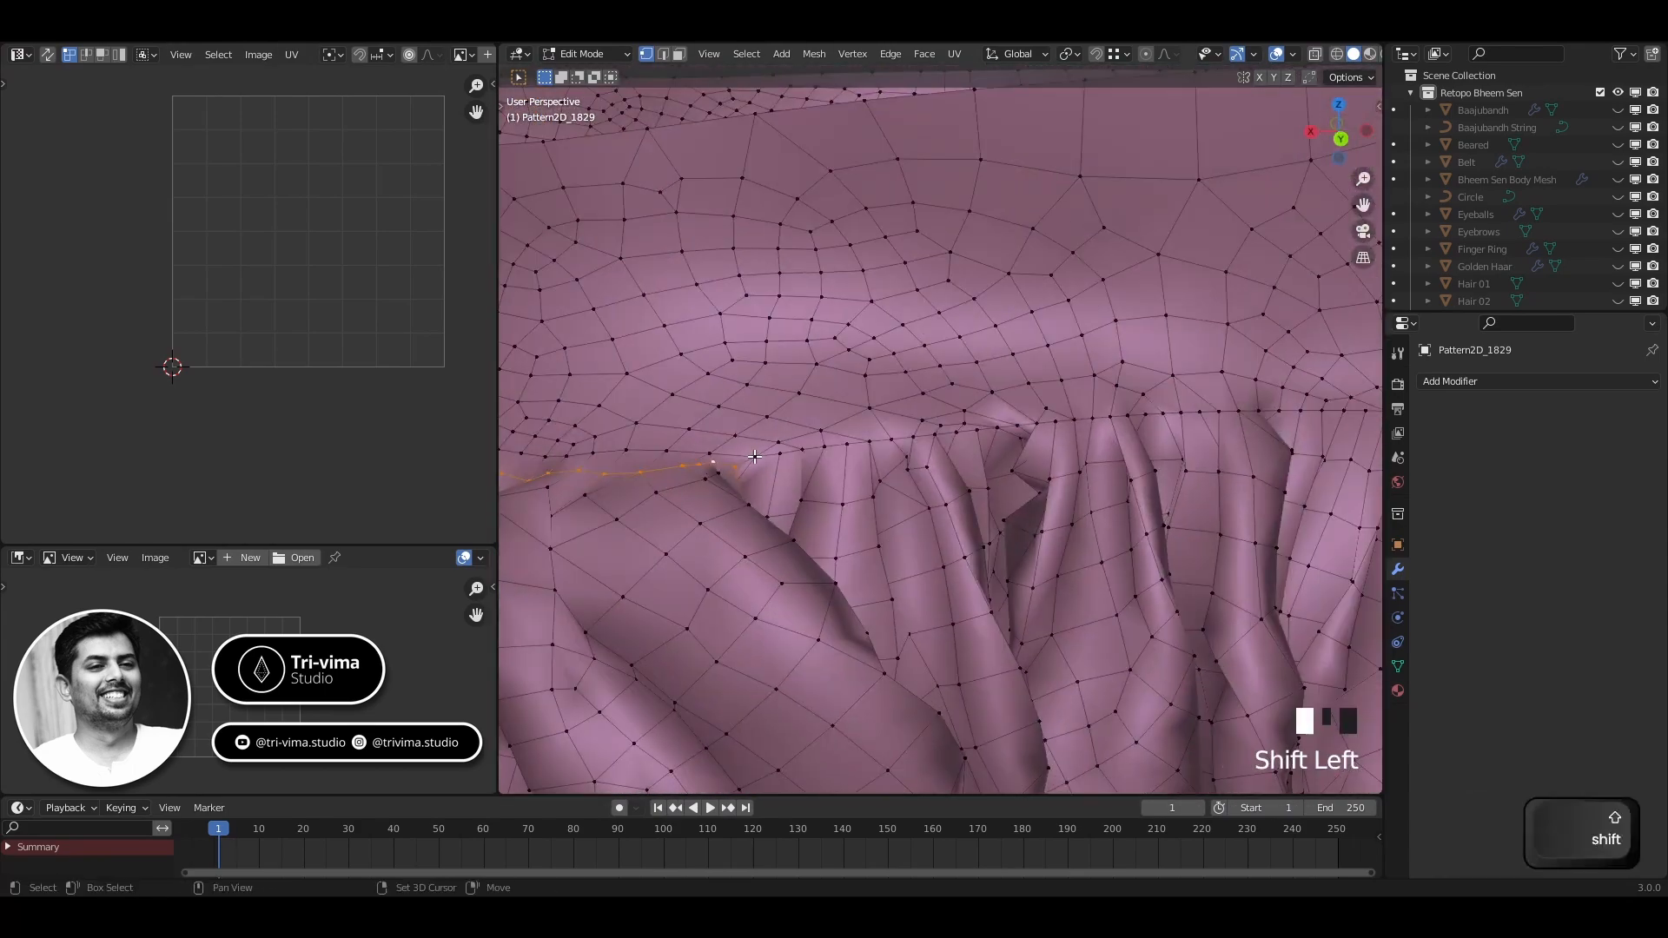
# Extend the seam selection across the rear of the waistband, using X-ray to pick the hidden vertices
pyautogui.moveTo(817, 448); pyautogui.dragTo(781, 506, button='middle')
pyautogui.hotkey('alt', 'z')
pyautogui.hotkey('alt', 'z')
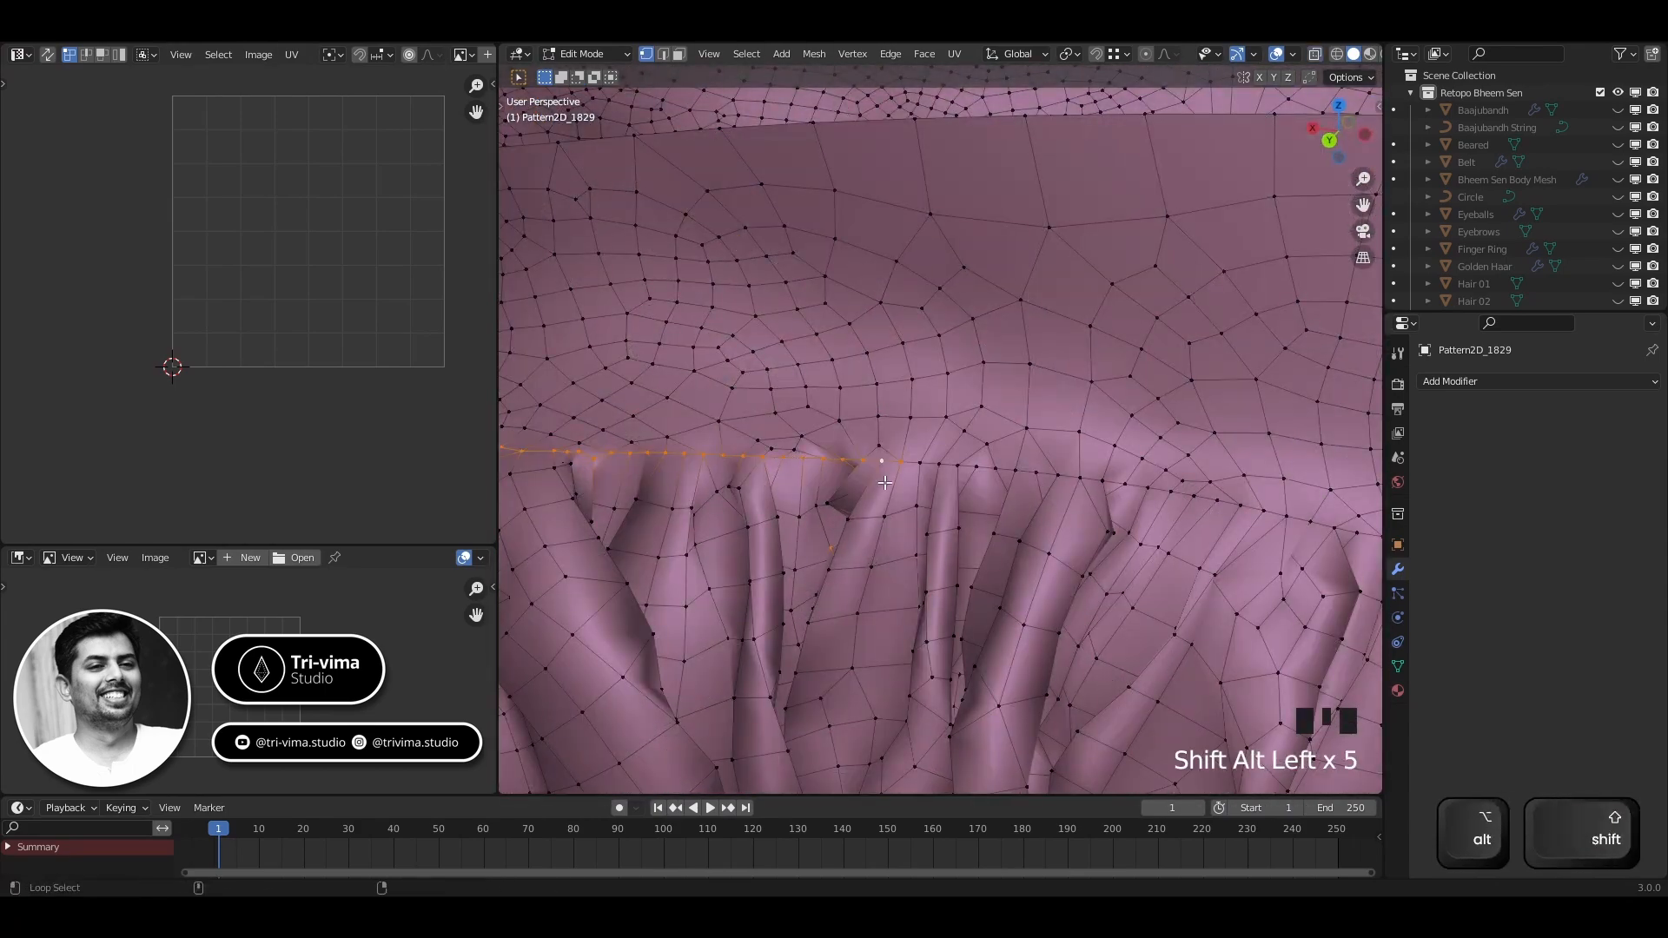
pyautogui.hotkey('alt', 'z')
pyautogui.keyDown('ctrl'); pyautogui.click(923, 467); pyautogui.keyUp('ctrl')
pyautogui.hotkey('alt', 'z')
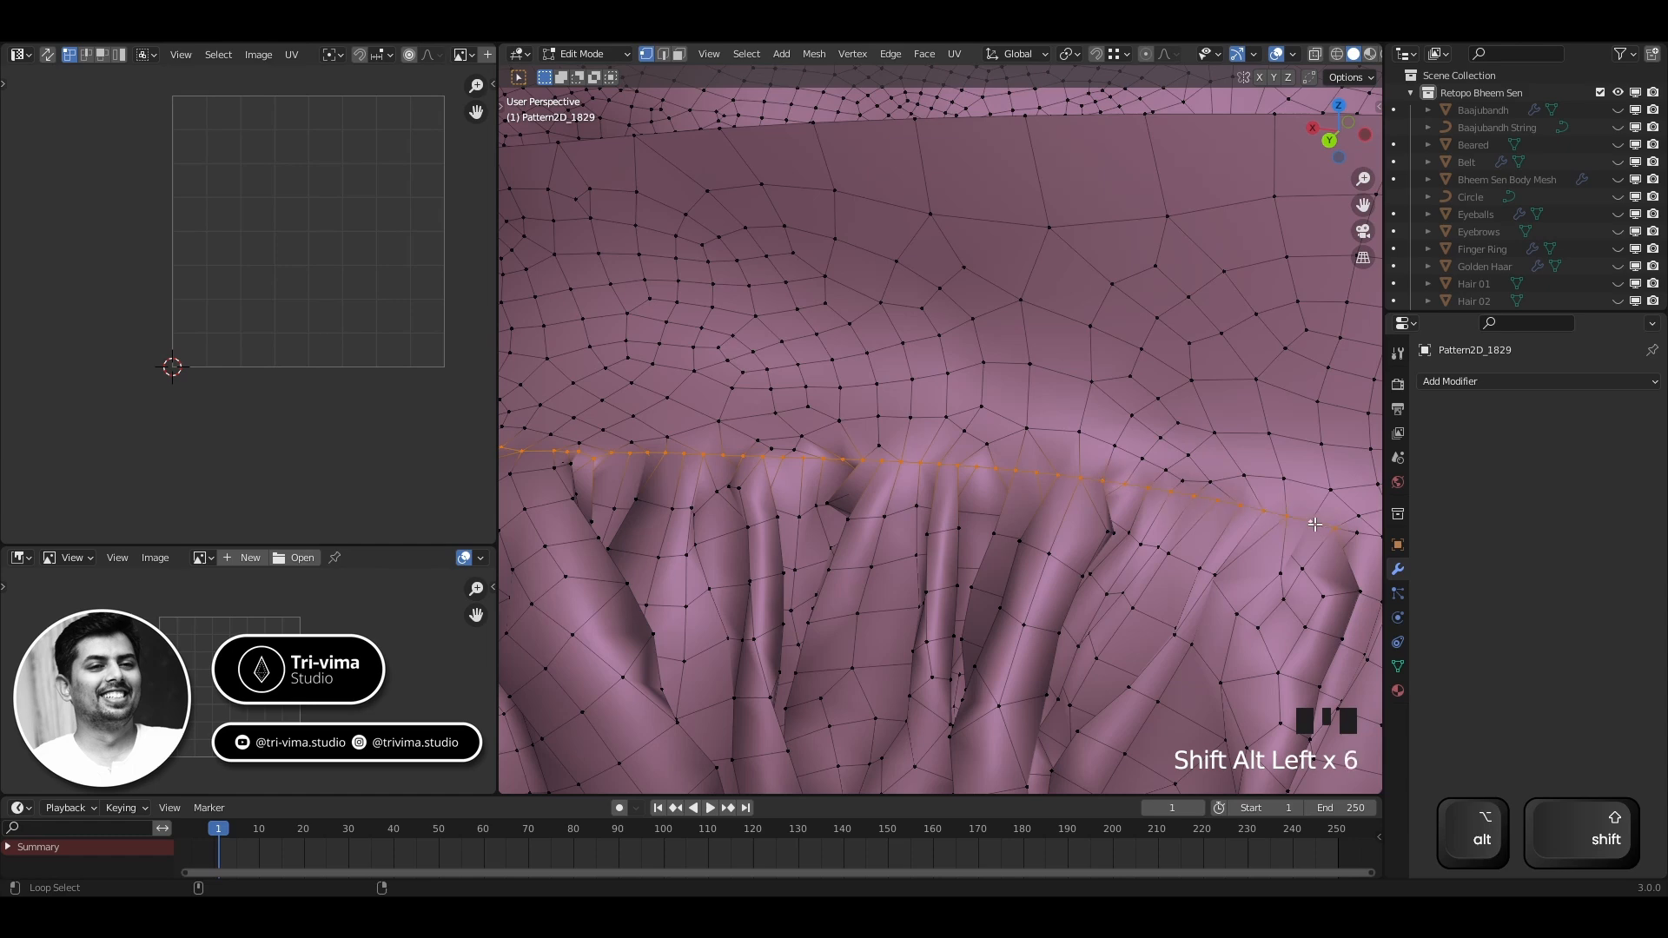
# Continue the seam loop selection from the rear of the waistband around the hip
pyautogui.keyDown('shift'); pyautogui.moveTo(1314, 525); pyautogui.dragTo(912, 529, button='middle'); pyautogui.keyUp('shift')
pyautogui.keyDown('alt'); pyautogui.keyDown('shift'); pyautogui.click(1182, 443); pyautogui.keyUp('shift'); pyautogui.keyUp('alt')
pyautogui.keyDown('shift'); pyautogui.moveTo(1312, 445); pyautogui.dragTo(856, 432, button='middle'); pyautogui.keyUp('shift')
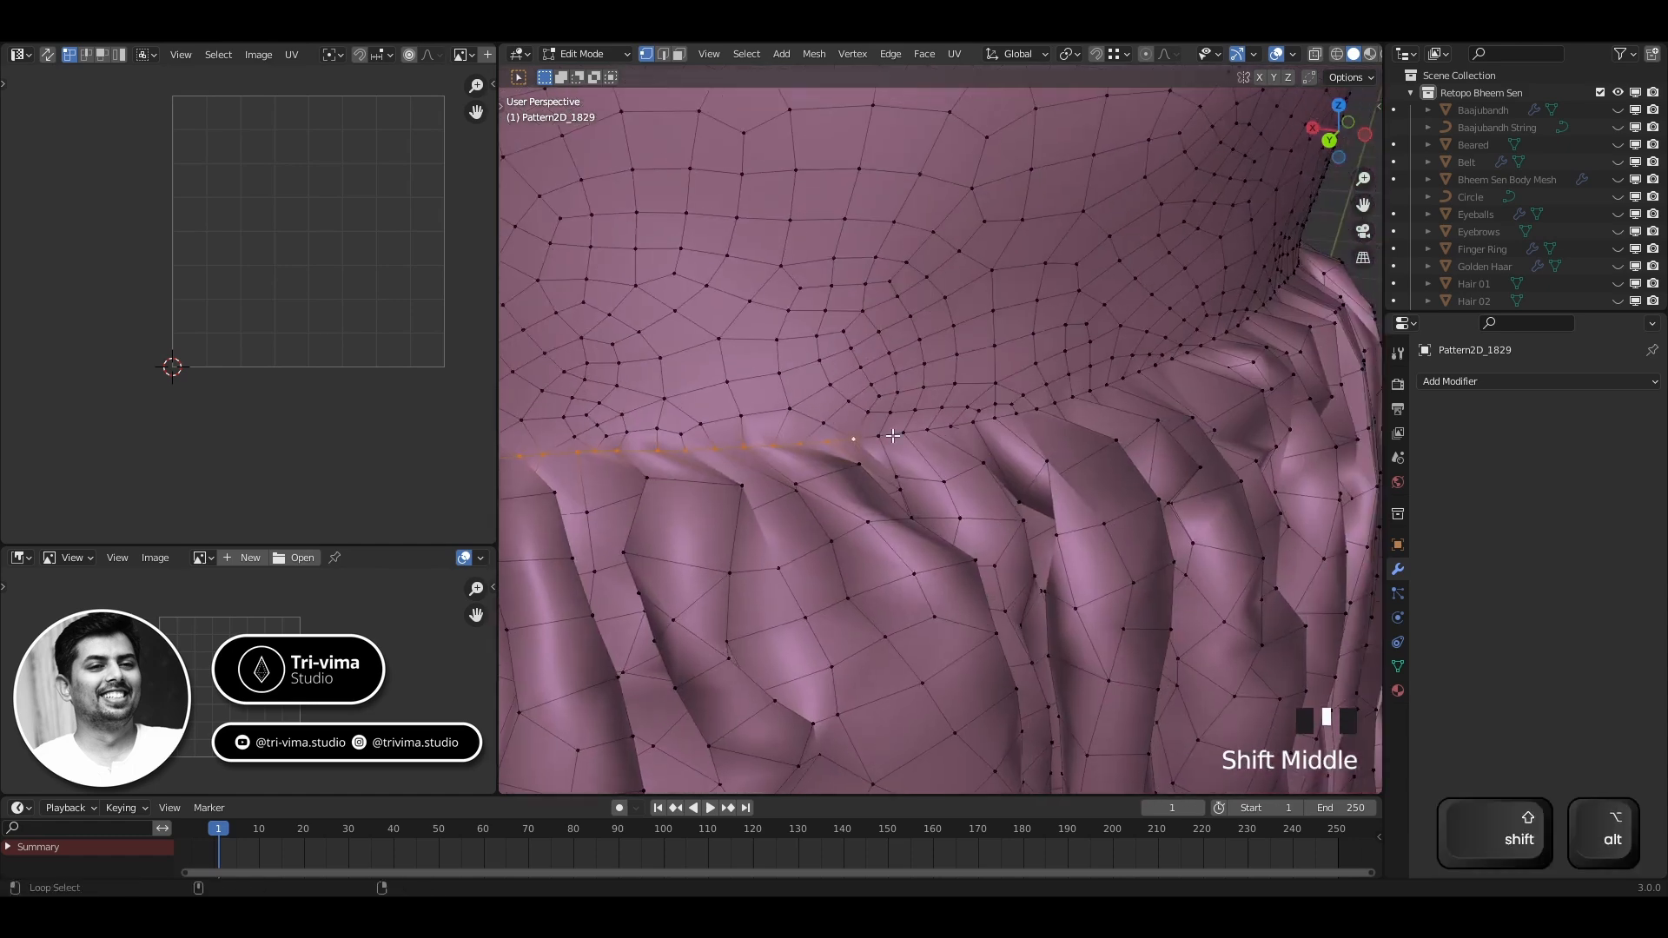
pyautogui.moveTo(1191, 360); pyautogui.dragTo(1068, 358, button='middle')
pyautogui.keyDown('alt'); pyautogui.keyDown('shift'); pyautogui.click(927, 394); pyautogui.keyUp('shift'); pyautogui.keyUp('alt')
pyautogui.keyDown('alt'); pyautogui.keyDown('shift'); pyautogui.click(978, 391); pyautogui.keyUp('shift'); pyautogui.keyUp('alt')
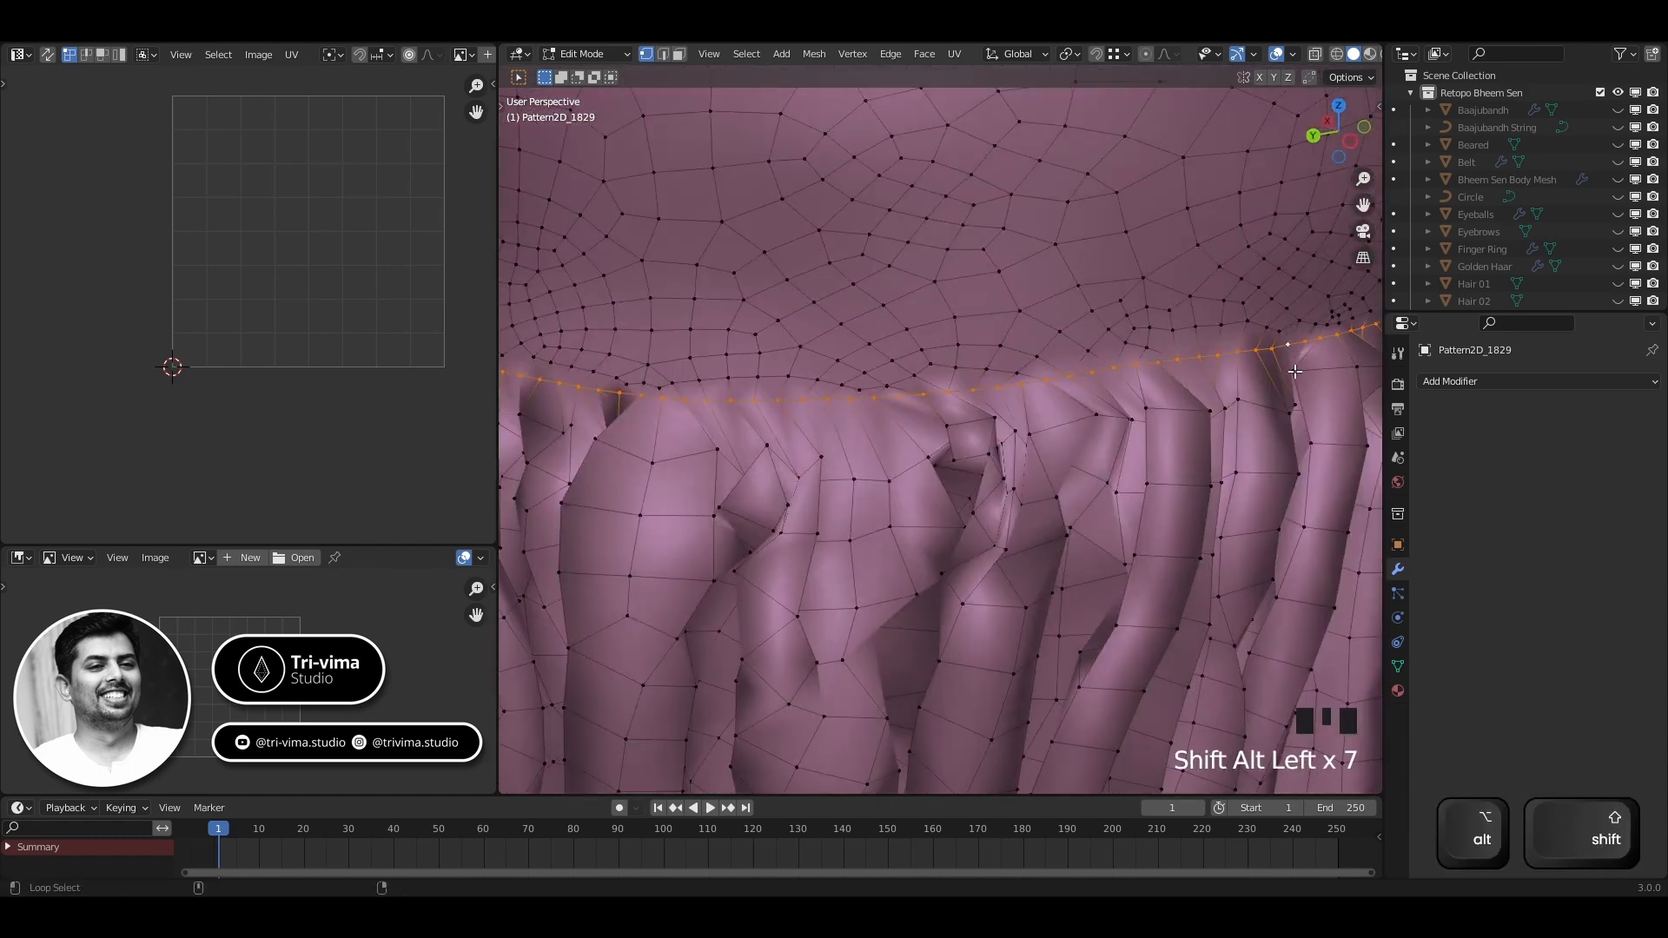
# Add the remaining seam segments from the hip toward the front of the waistband to the selection
pyautogui.moveTo(1294, 371); pyautogui.dragTo(828, 424, button='middle')
pyautogui.keyDown('alt'); pyautogui.keyDown('shift'); pyautogui.click(1168, 371); pyautogui.keyUp('shift'); pyautogui.keyUp('alt')
pyautogui.moveTo(1220, 357); pyautogui.dragTo(921, 387, button='middle')
pyautogui.keyDown('alt'); pyautogui.keyDown('shift'); pyautogui.click(862, 386); pyautogui.keyUp('shift'); pyautogui.keyUp('alt')
pyautogui.keyDown('shift'); pyautogui.moveTo(1096, 412); pyautogui.dragTo(657, 424, button='middle'); pyautogui.keyUp('shift')
pyautogui.keyDown('alt'); pyautogui.keyDown('shift'); pyautogui.click(713, 427); pyautogui.keyUp('shift'); pyautogui.keyUp('alt')
pyautogui.keyDown('alt'); pyautogui.keyDown('shift'); pyautogui.click(830, 402); pyautogui.keyUp('shift'); pyautogui.keyUp('alt')
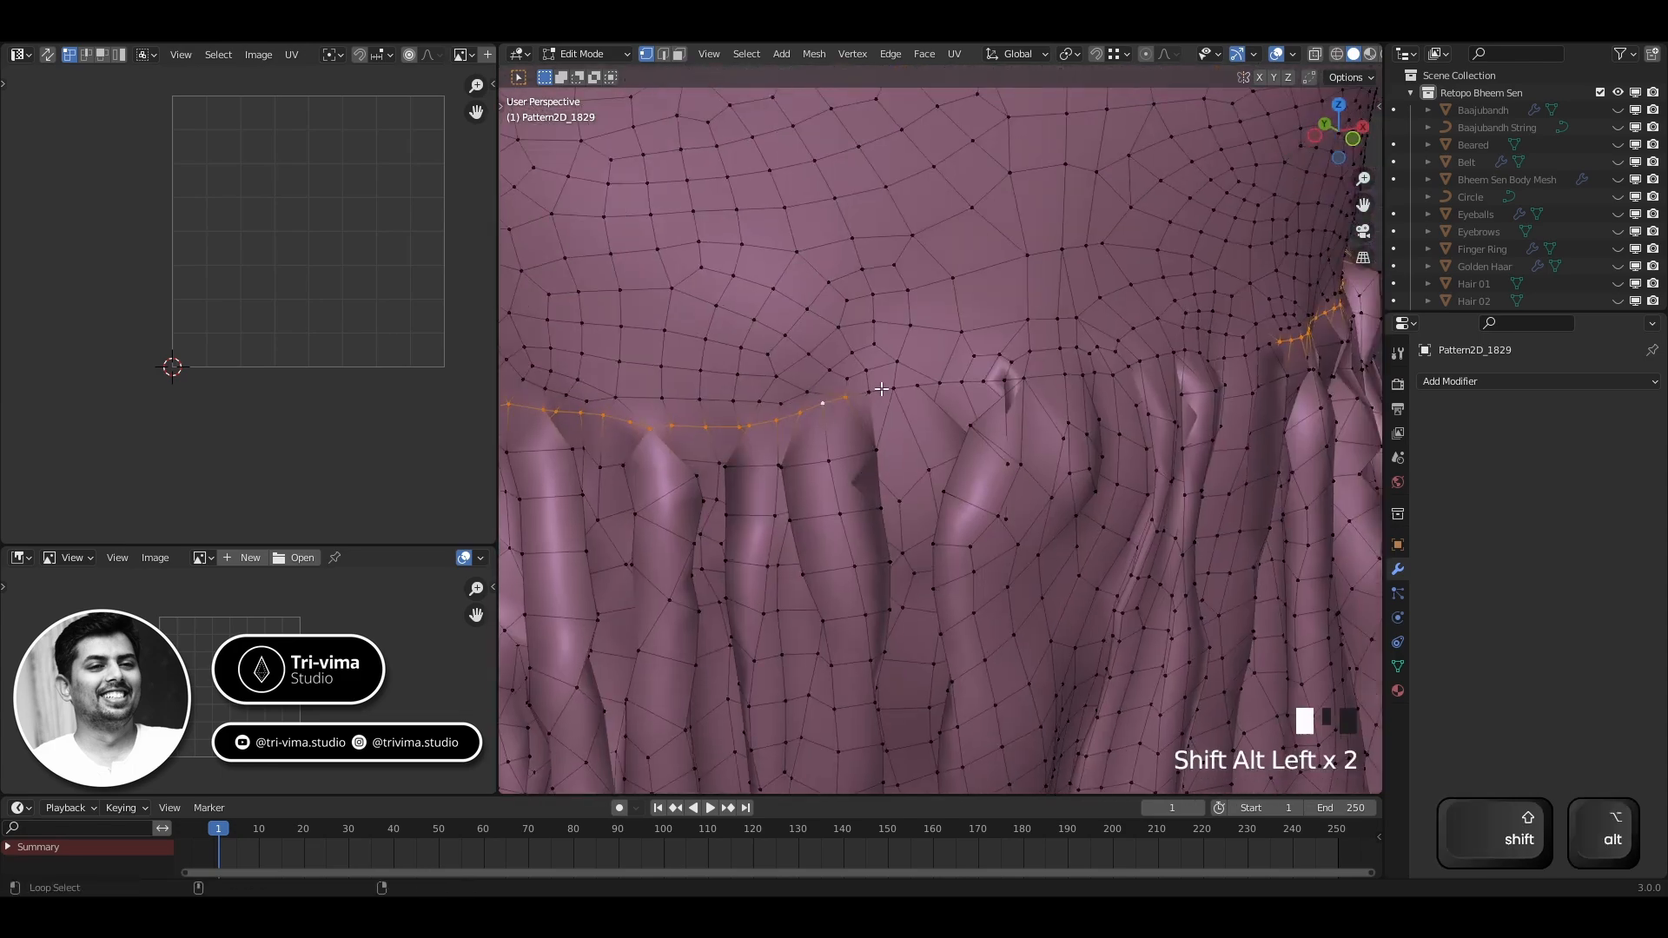
# Complete the seam loop selection across the front of the waistband and bevel it with two segments
pyautogui.moveTo(1068, 379); pyautogui.dragTo(973, 390, button='middle')
pyautogui.keyDown('alt'); pyautogui.keyDown('shift'); pyautogui.click(947, 392); pyautogui.keyUp('shift'); pyautogui.keyUp('alt')
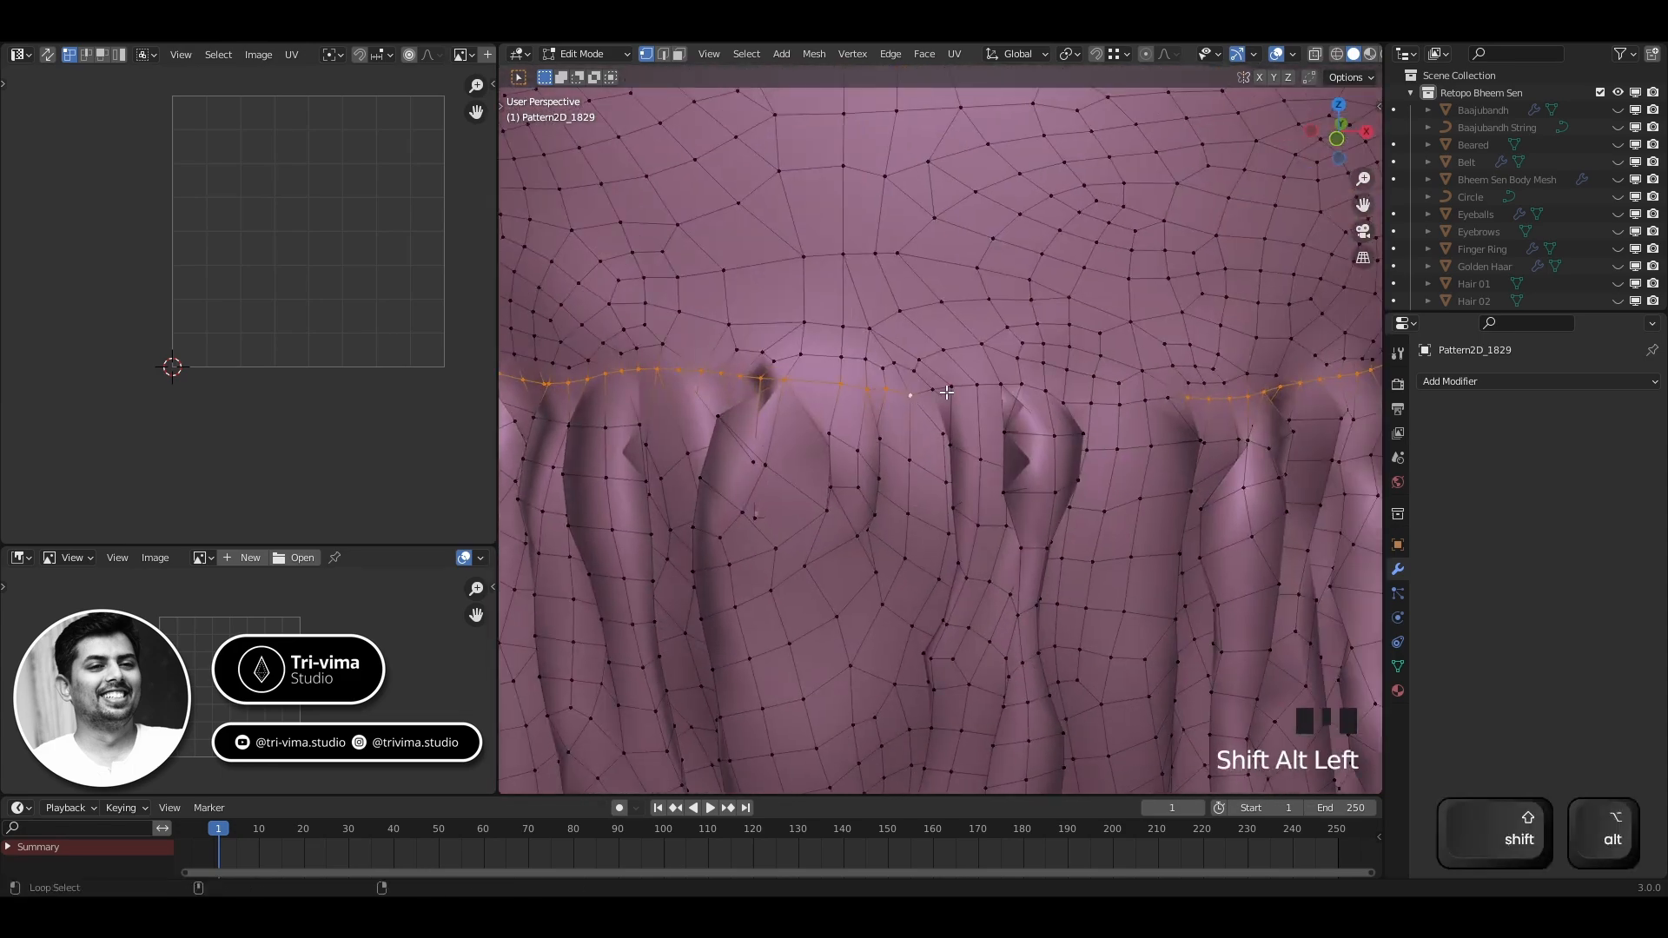
pyautogui.scroll(-4, 1073, 397)
pyautogui.scroll(6, 912, 474)
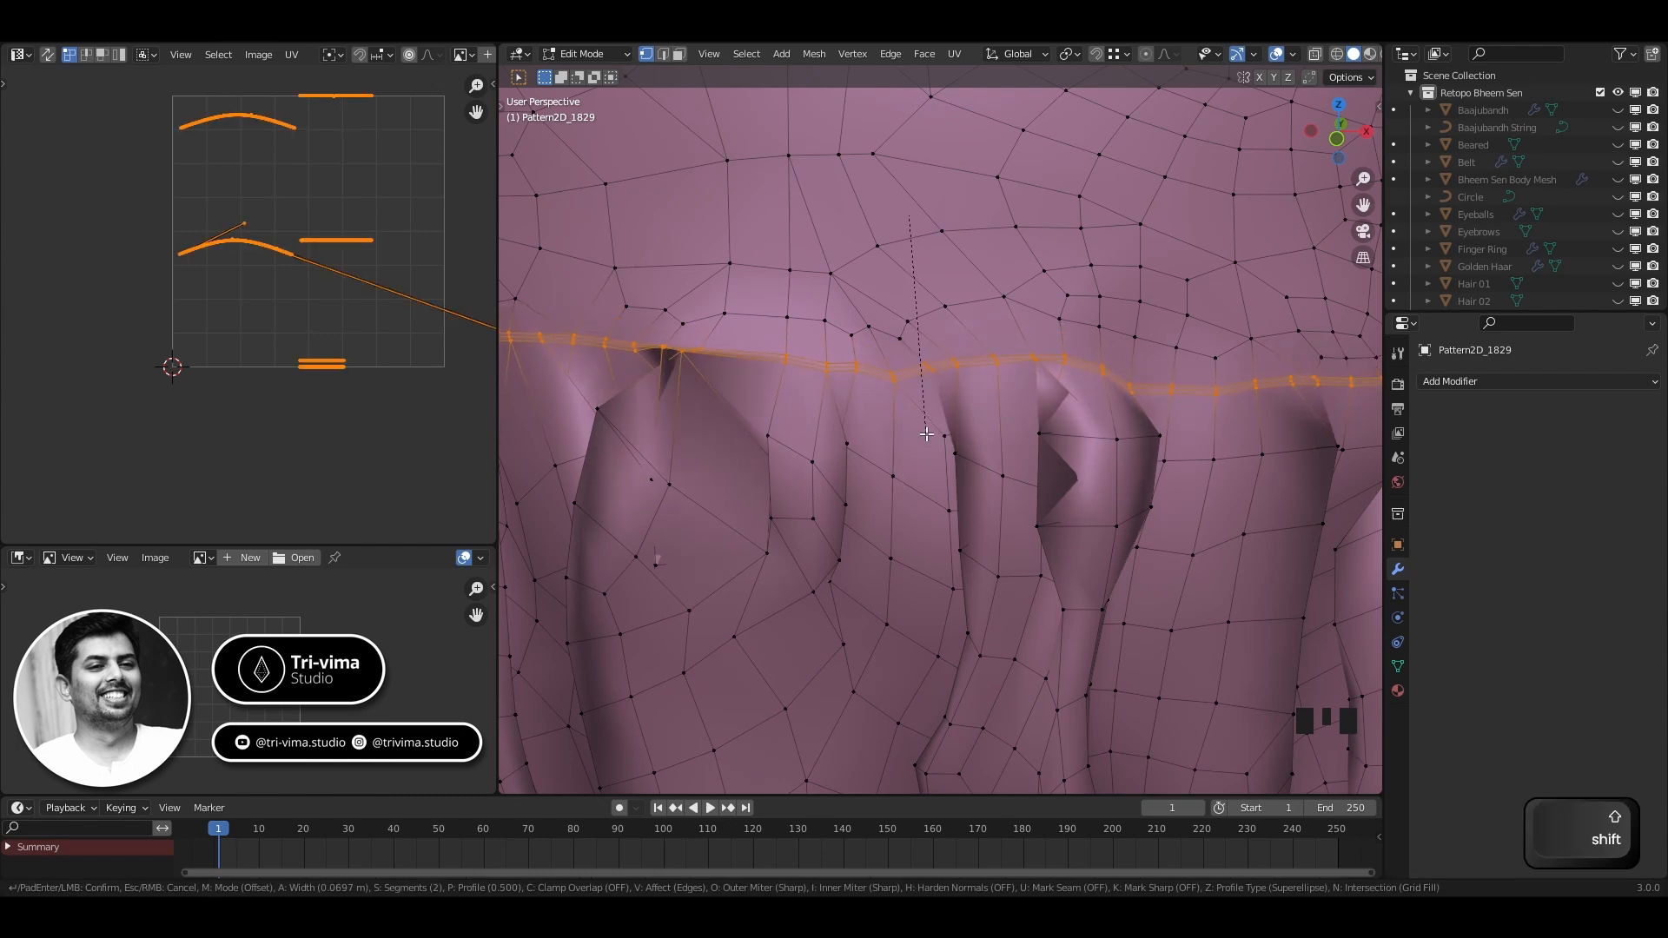
pyautogui.rightClick(878, 372)
pyautogui.click(860, 371)
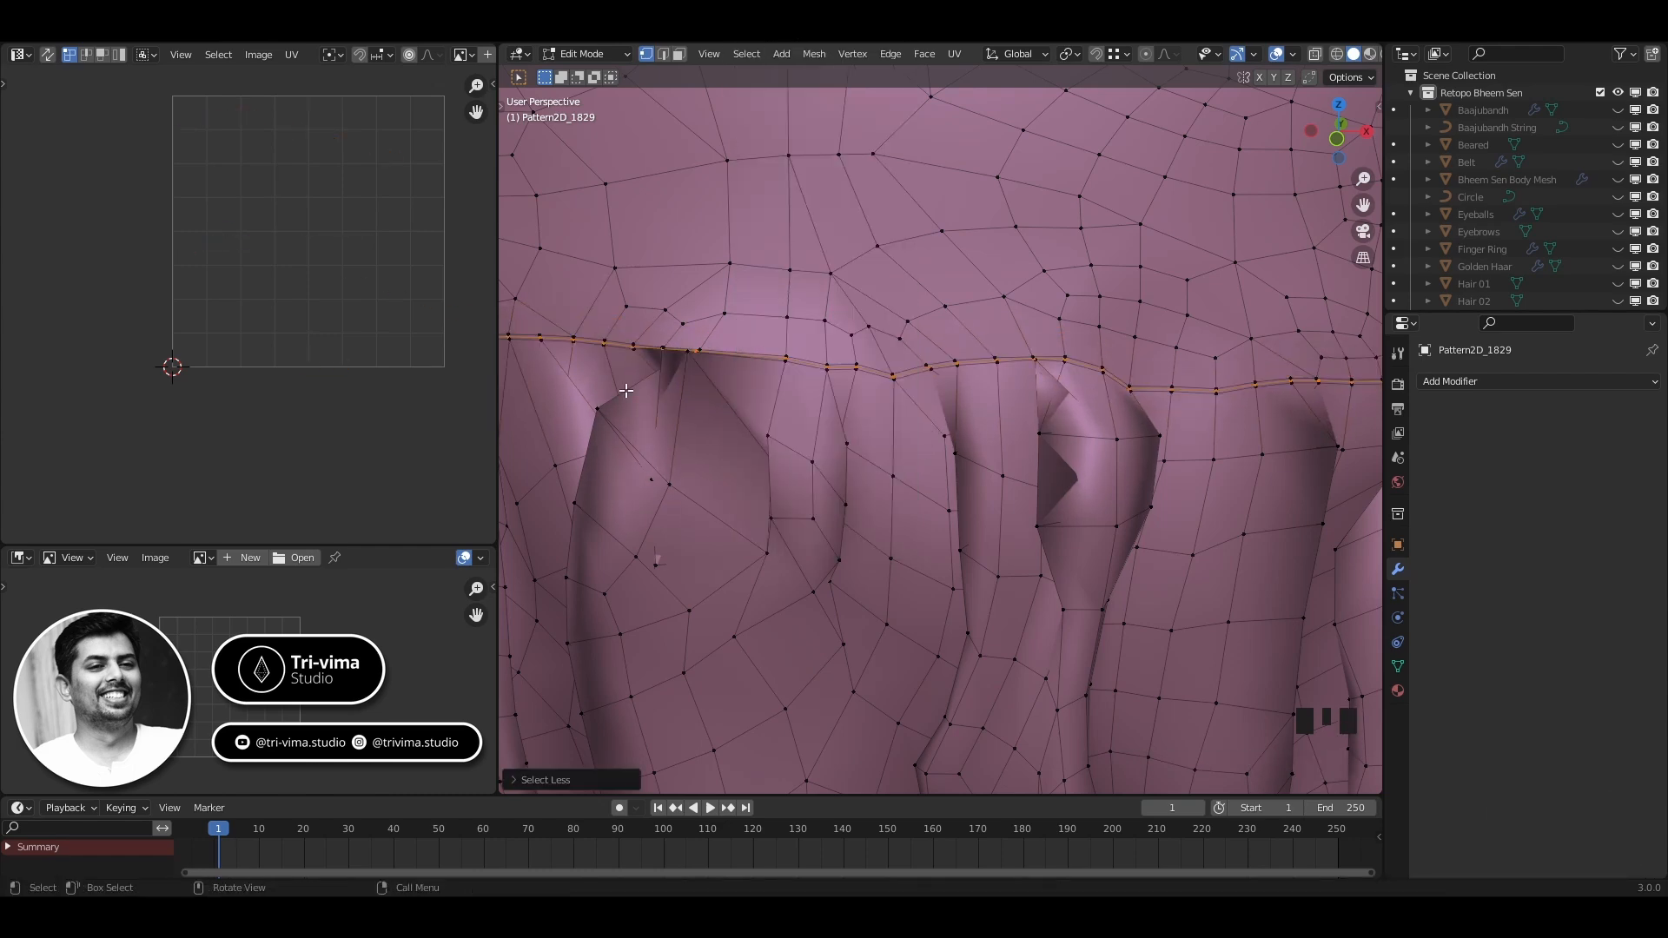
# Mark the middle loop of the waistband bevel and the waistband's upper rim loop as seams
pyautogui.rightClick(678, 374)
pyautogui.click(677, 374)
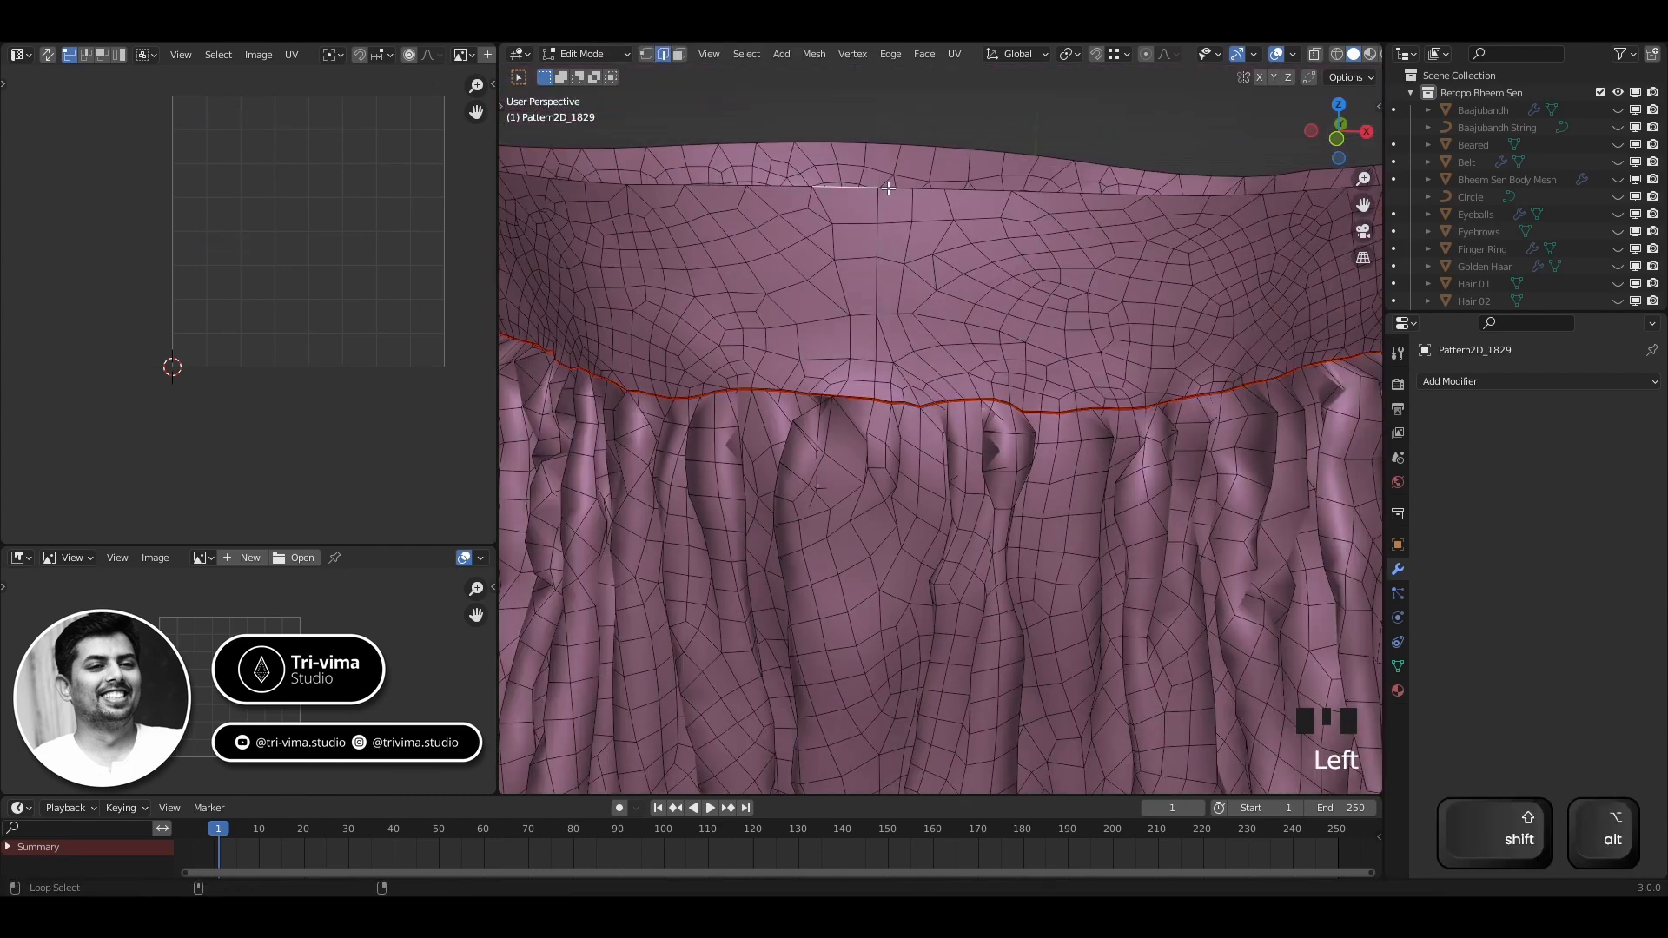
pyautogui.rightClick(862, 363)
pyautogui.click(862, 363)
pyautogui.keyDown('alt'); pyautogui.keyDown('shift'); pyautogui.click(874, 363); pyautogui.keyUp('shift'); pyautogui.keyUp('alt')
pyautogui.scroll(-9, 877, 374)
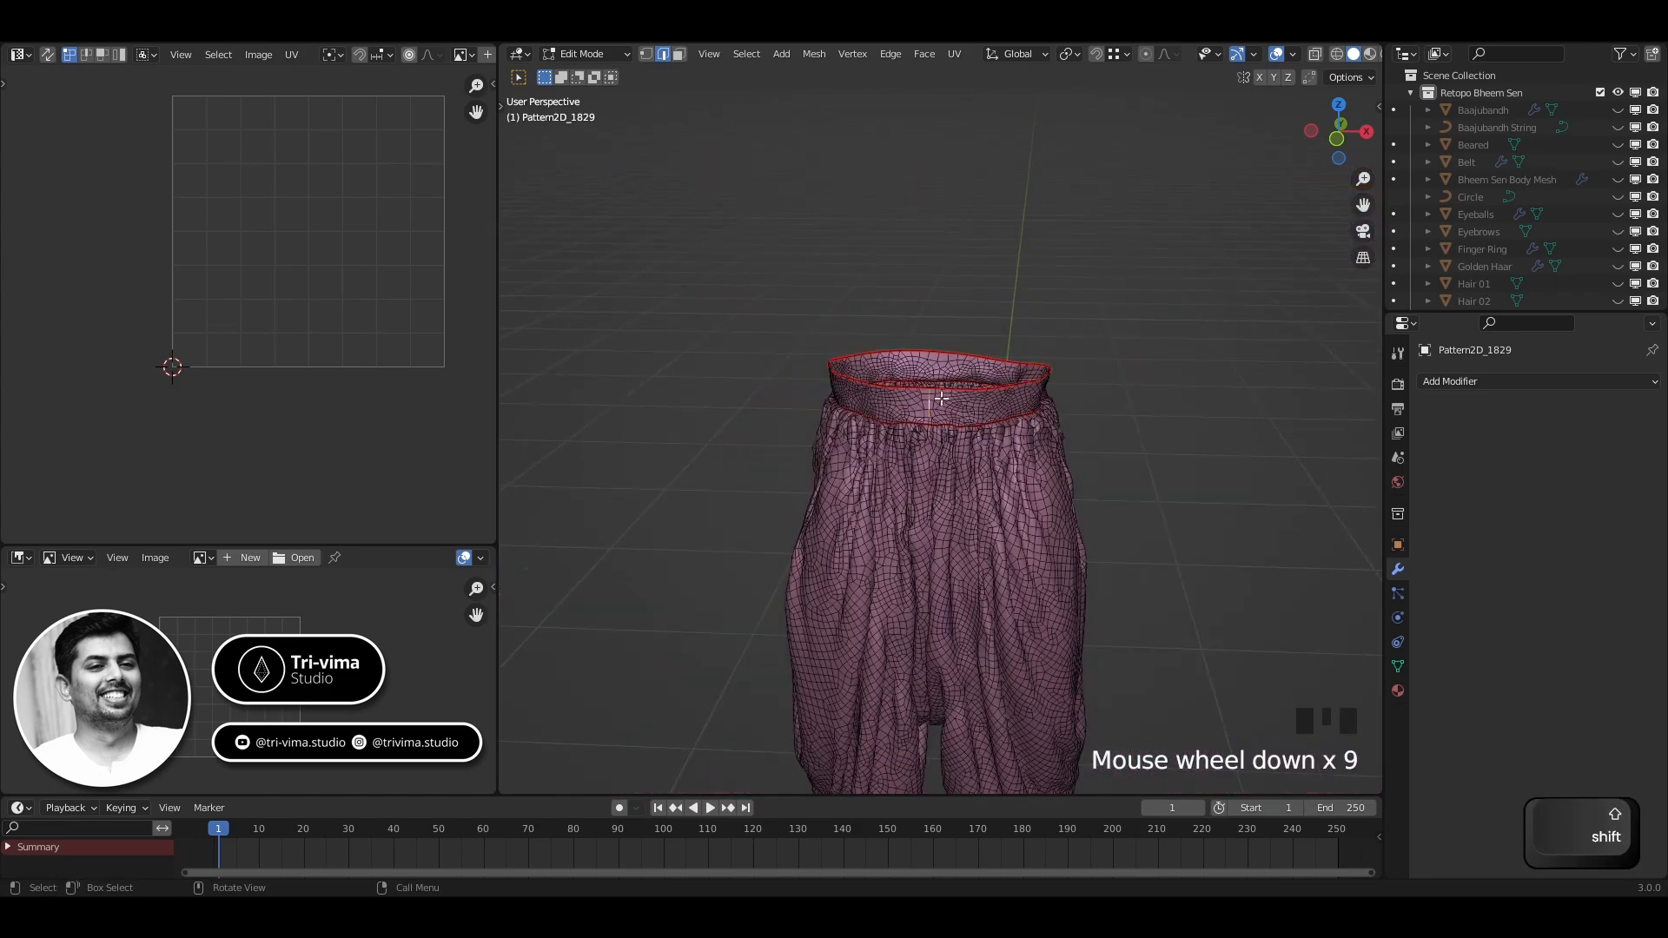
# Select the vertical edge path down the front centre of the waistband and mark it as a seam
pyautogui.scroll(6, 900, 424)
pyautogui.hotkey('alt', 'z')
pyautogui.scroll(4, 900, 424)
pyautogui.hotkey('alt', 'z')
pyautogui.keyDown('shift'); pyautogui.moveTo(900, 424); pyautogui.dragTo(971, 457, button='middle'); pyautogui.keyUp('shift')
pyautogui.scroll(4, 869, 399)
pyautogui.keyDown('ctrl'); pyautogui.click(820, 337); pyautogui.keyUp('ctrl')
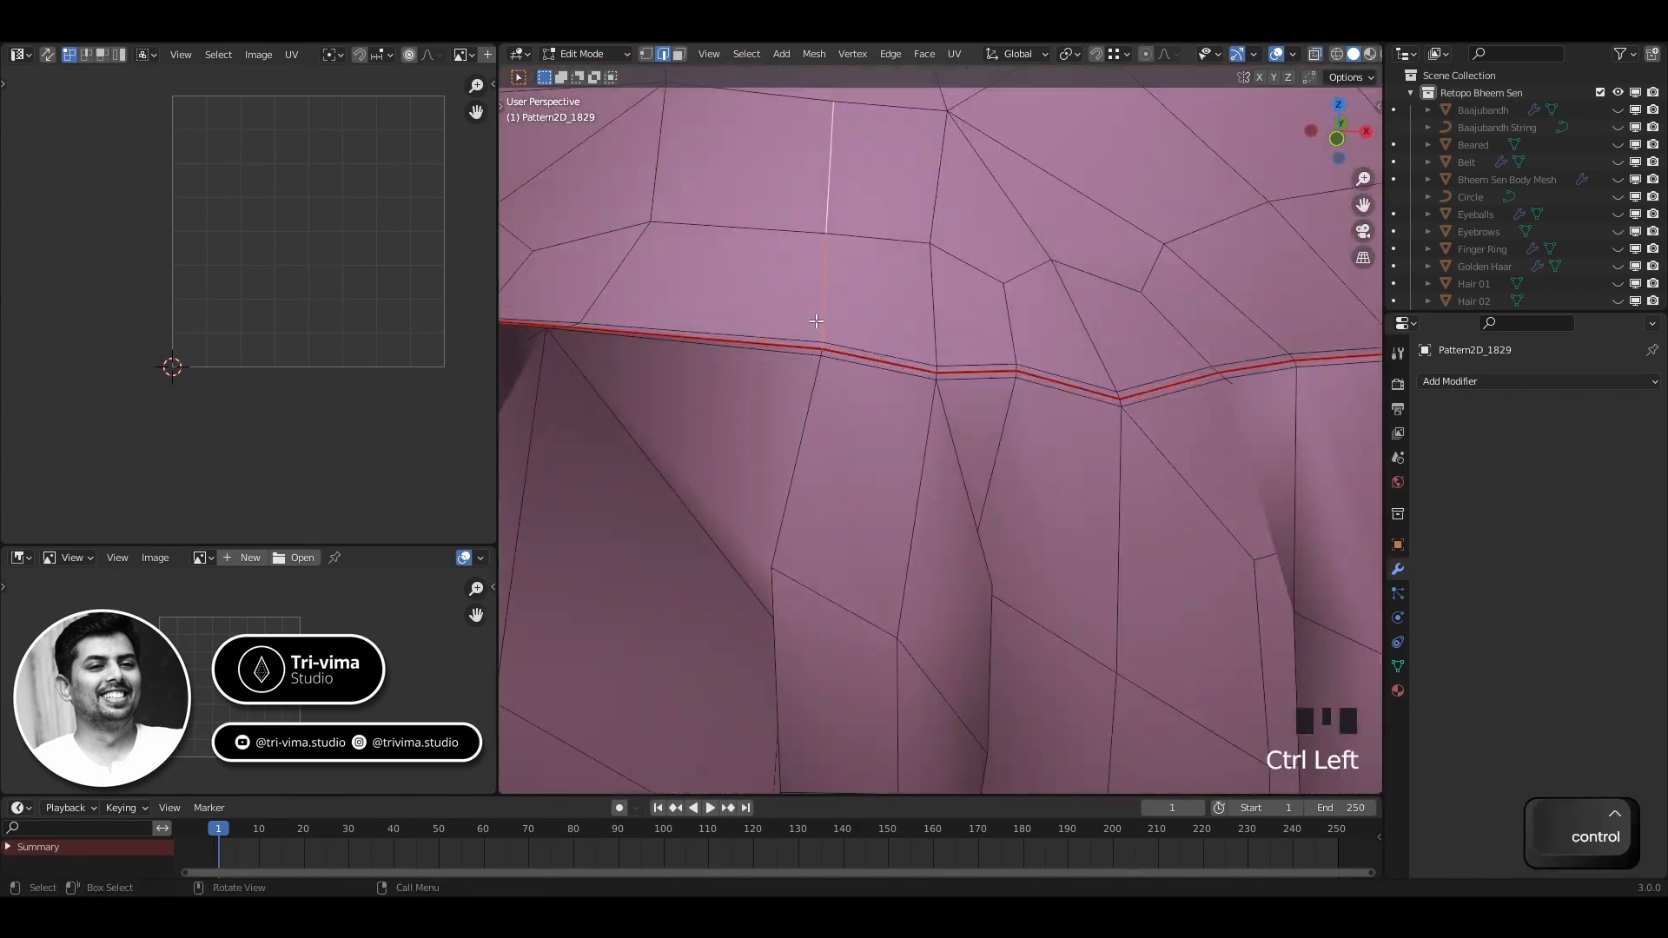
pyautogui.rightClick(818, 338)
pyautogui.click(818, 339)
# Select the vertical edge path down the rear of the waistband and mark it as a seam
pyautogui.scroll(-7, 834, 338)
pyautogui.moveTo(1077, 326); pyautogui.dragTo(725, 299, button='middle')
pyautogui.scroll(-4, 915, 454)
pyautogui.scroll(9, 916, 435)
pyautogui.keyDown('shift'); pyautogui.moveTo(912, 287); pyautogui.dragTo(916, 383, button='middle'); pyautogui.keyUp('shift')
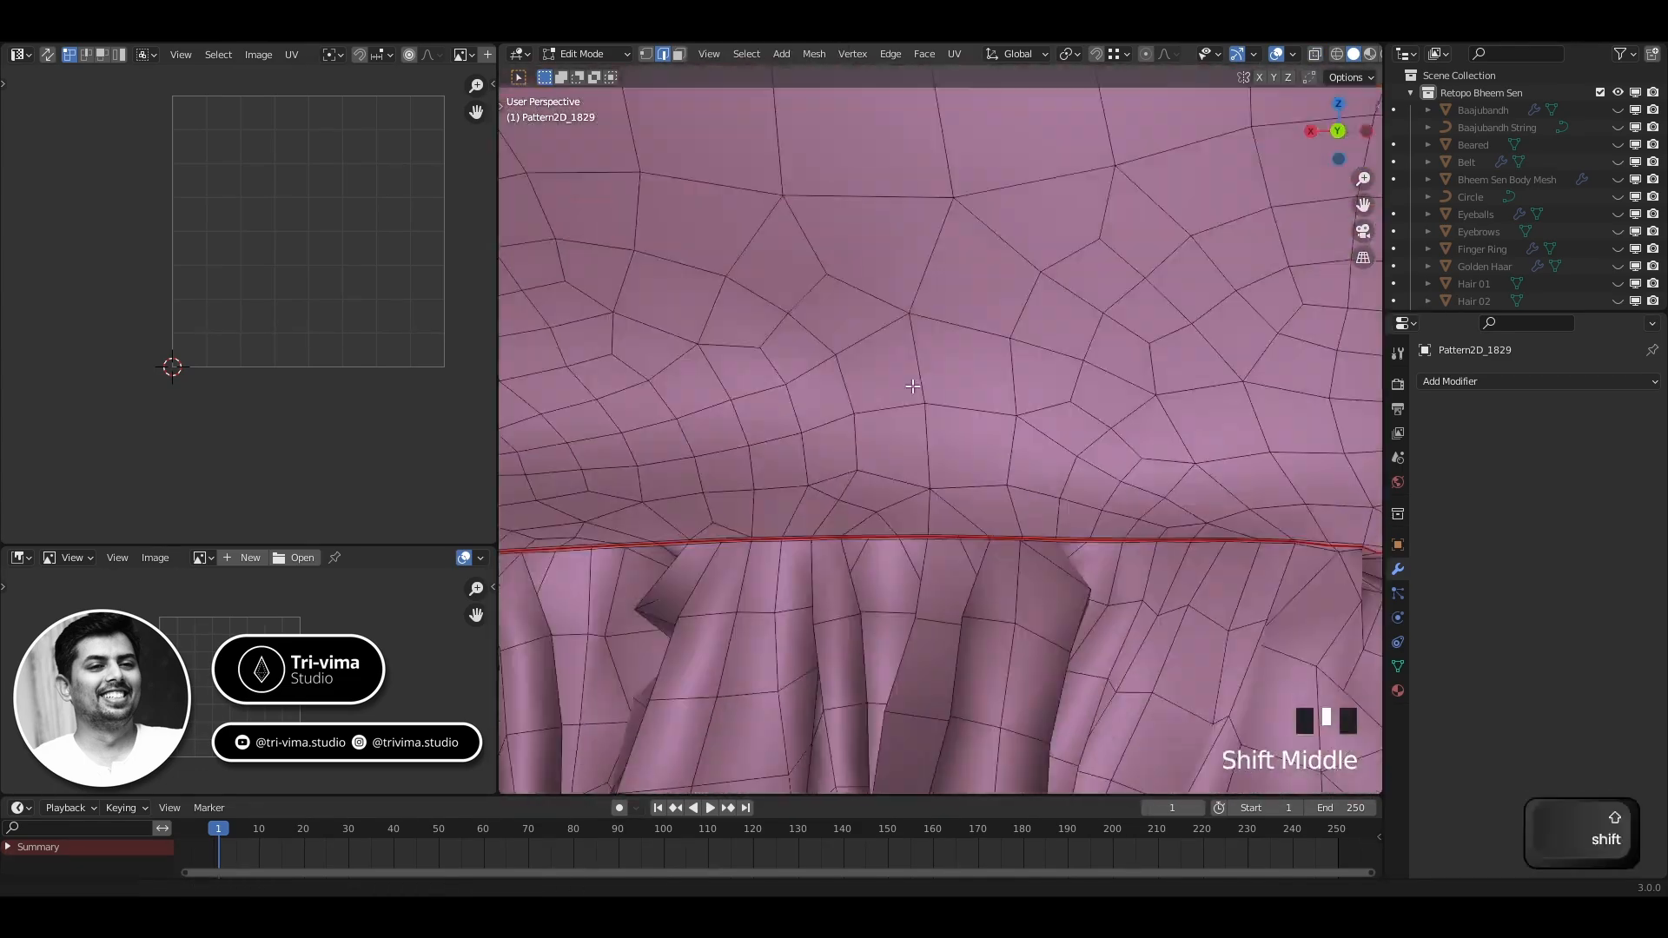
pyautogui.scroll(4, 915, 486)
pyautogui.click(916, 638)
pyautogui.keyDown('shift'); pyautogui.click(905, 353); pyautogui.keyUp('shift')
pyautogui.scroll(-6, 895, 261)
pyautogui.rightClick(942, 234)
pyautogui.click(904, 467)
# Smooth the cloth around the waistband seam in Sculpt Mode, then return to Edit Mode
pyautogui.scroll(-6, 903, 417)
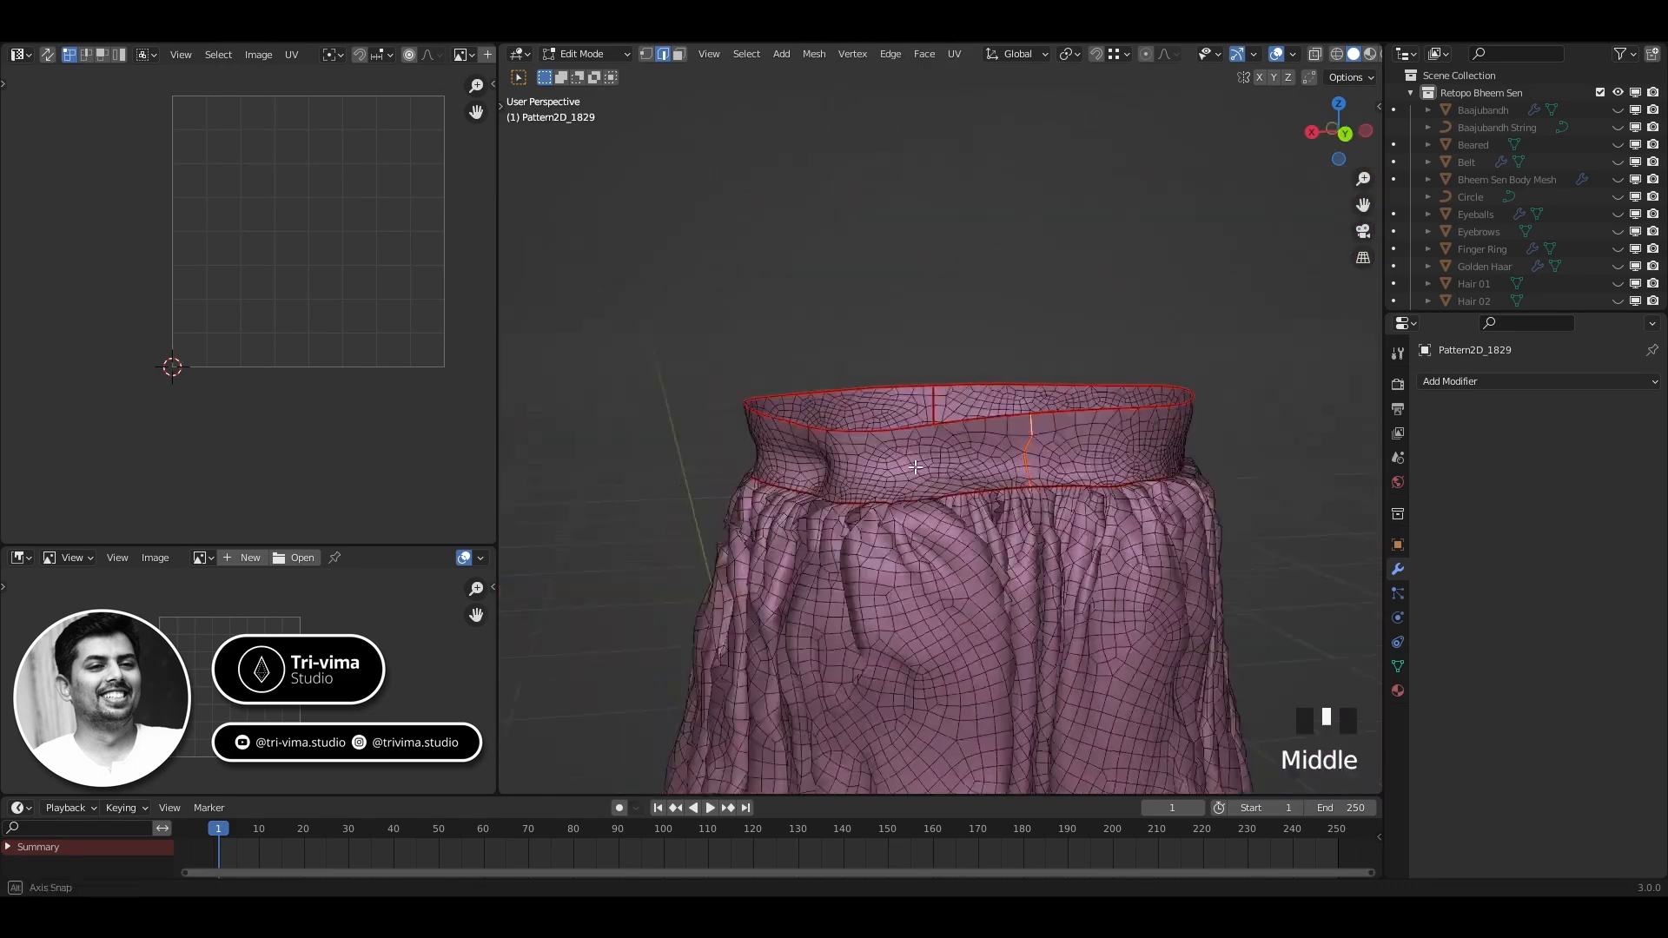
pyautogui.moveTo(694, 348); pyautogui.dragTo(886, 347, button='middle')
pyautogui.hotkey('ctrl', 'Tab')
pyautogui.keyDown('shift'); pyautogui.moveTo(863, 299); pyautogui.dragTo(857, 287); pyautogui.keyUp('shift')
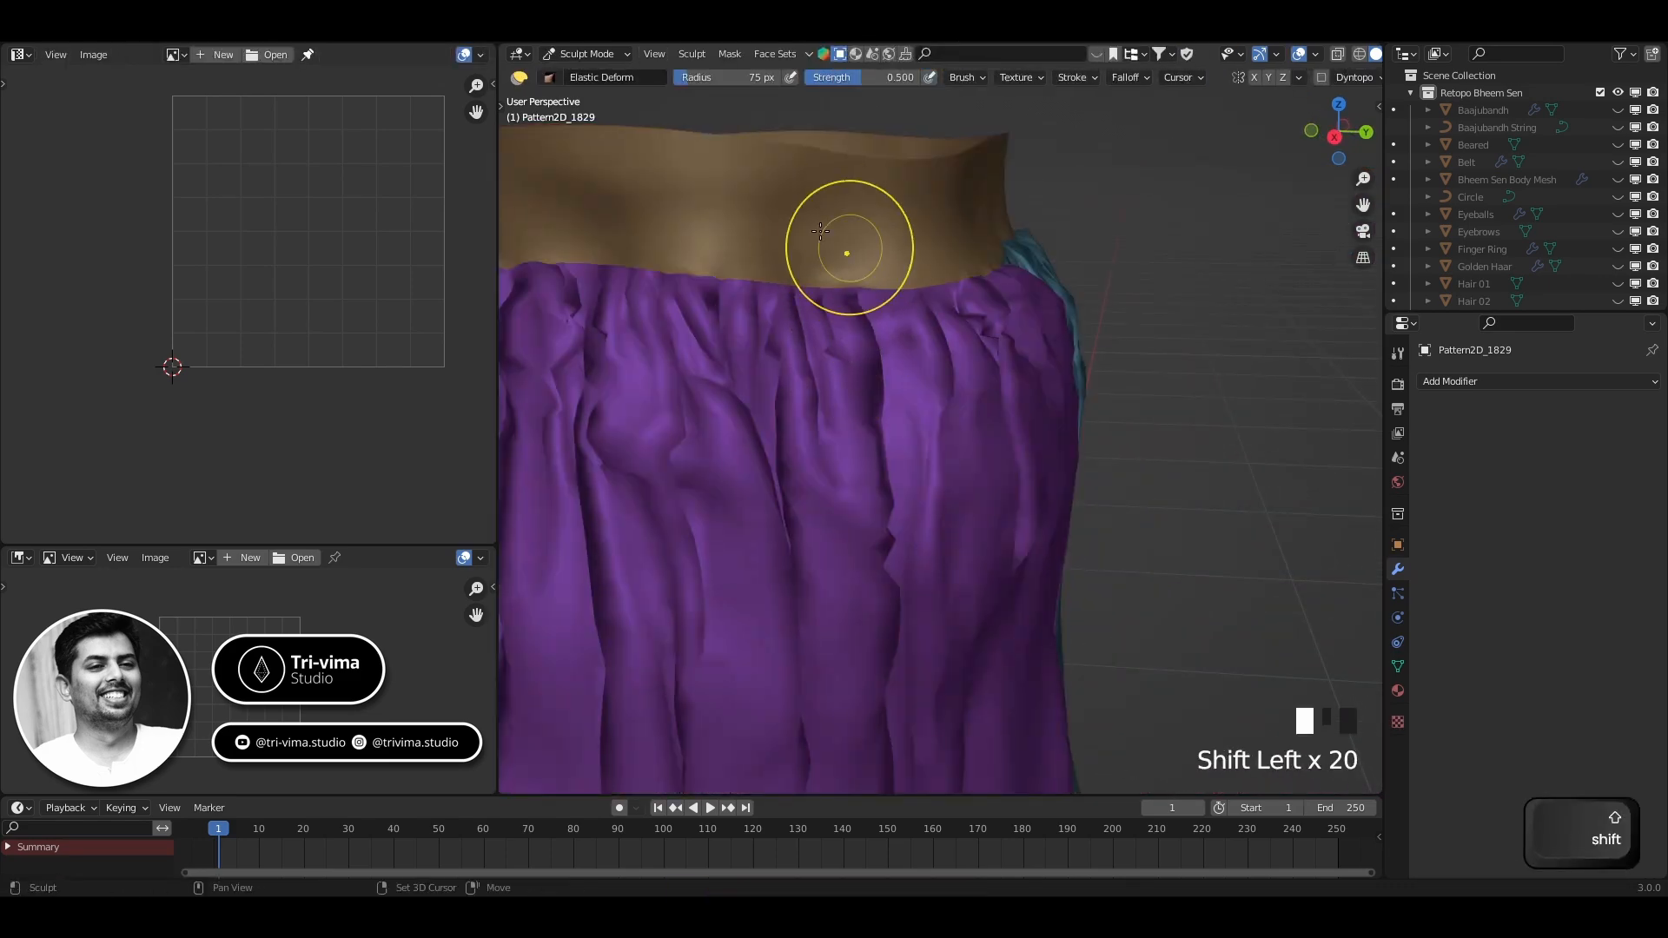
pyautogui.moveTo(820, 230); pyautogui.dragTo(918, 239, button='middle')
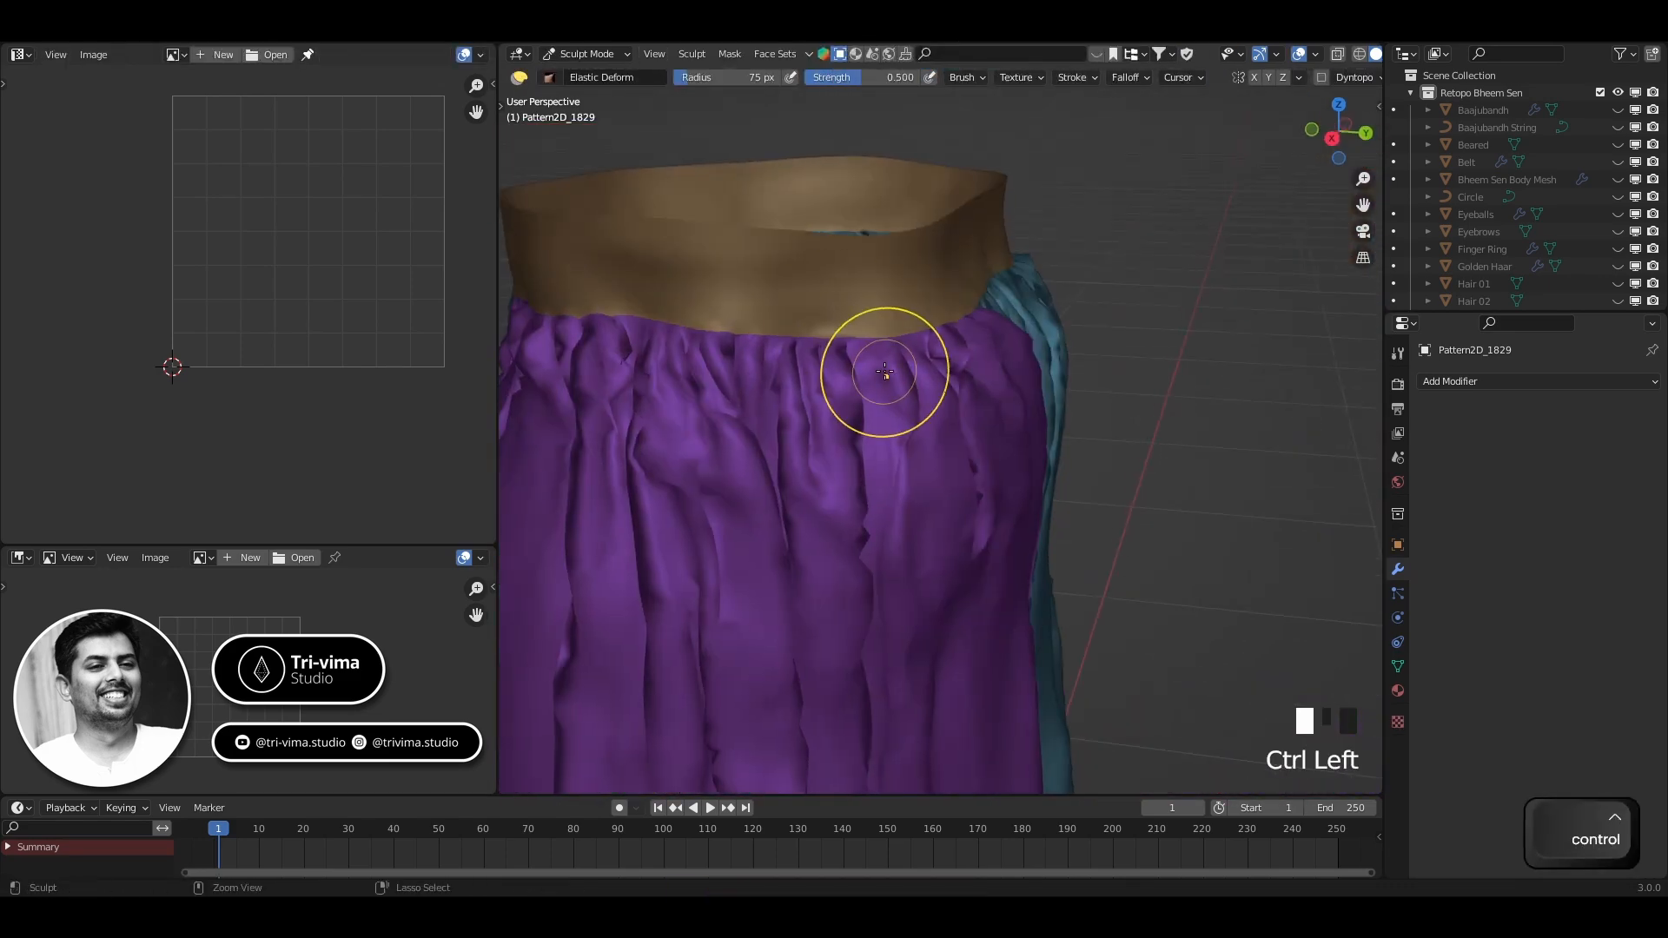
pyautogui.hotkey('ctrl', 'Tab')
pyautogui.hotkey('ctrl', 'Tab')
# Merge the problem vertices on the inner leg below the crotch, using X-ray to reach them
pyautogui.moveTo(936, 434)
pyautogui.mouseDown(button='middle')
pyautogui.moveTo(599, 366)
pyautogui.moveTo(1064, 647)
pyautogui.mouseUp(button='middle')
pyautogui.scroll(7, 608, 374)
pyautogui.scroll(-4, 625, 391)
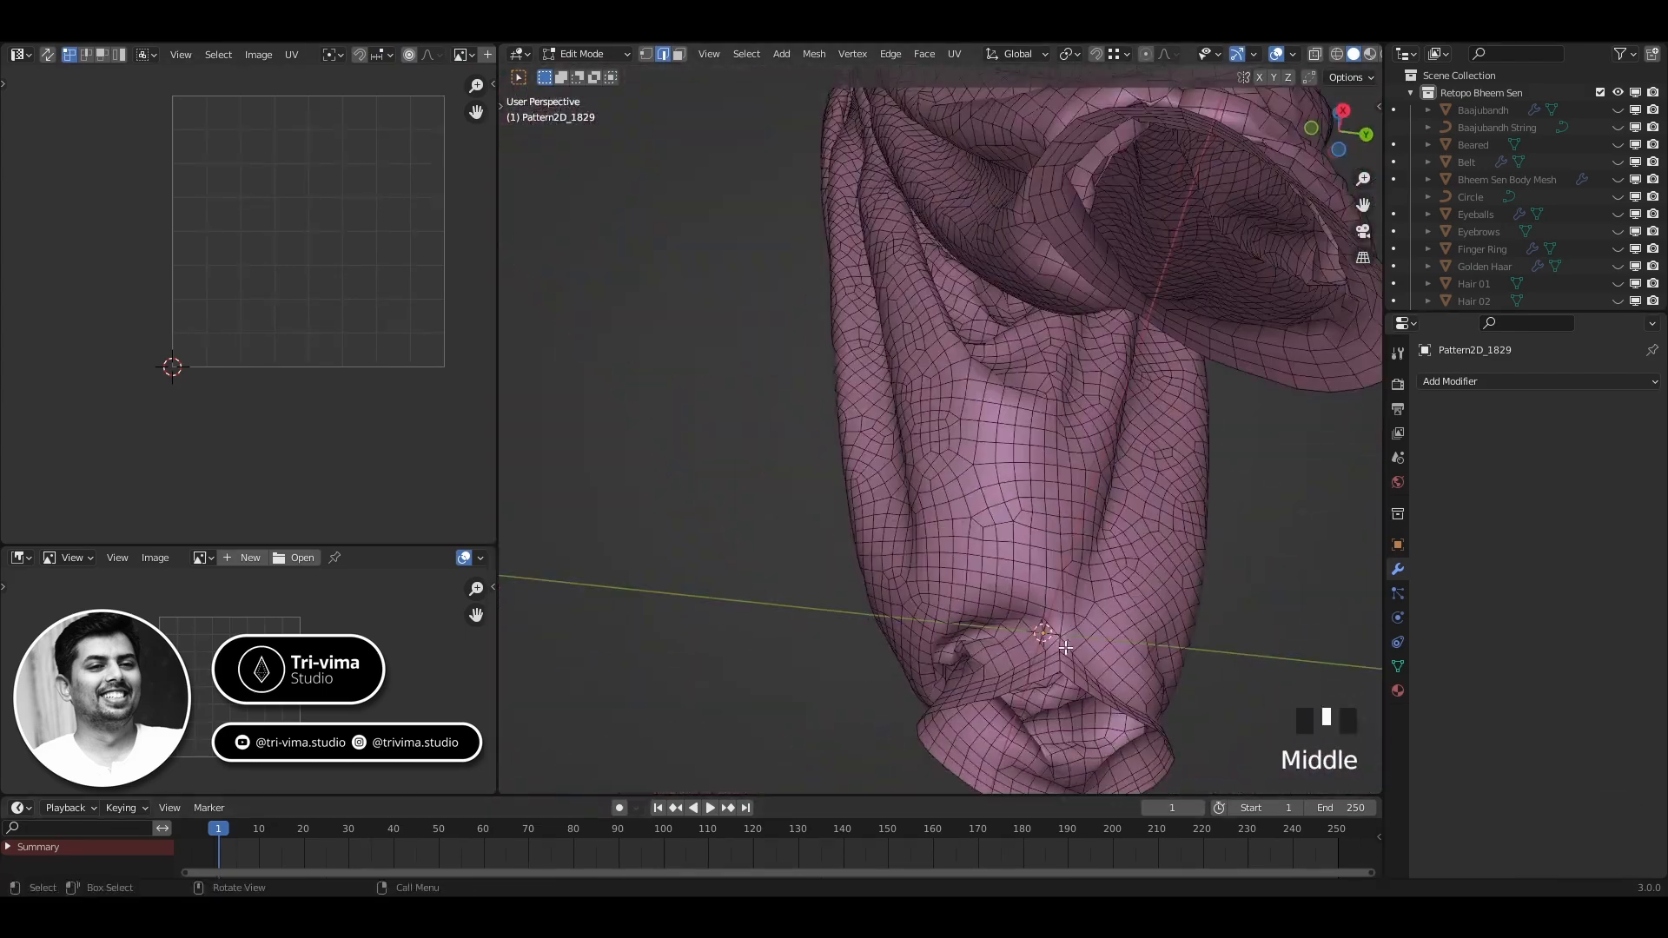
pyautogui.moveTo(1042, 359); pyautogui.dragTo(608, 591, button='middle')
pyautogui.hotkey('alt', 'z')
pyautogui.press('KP_Decimal')
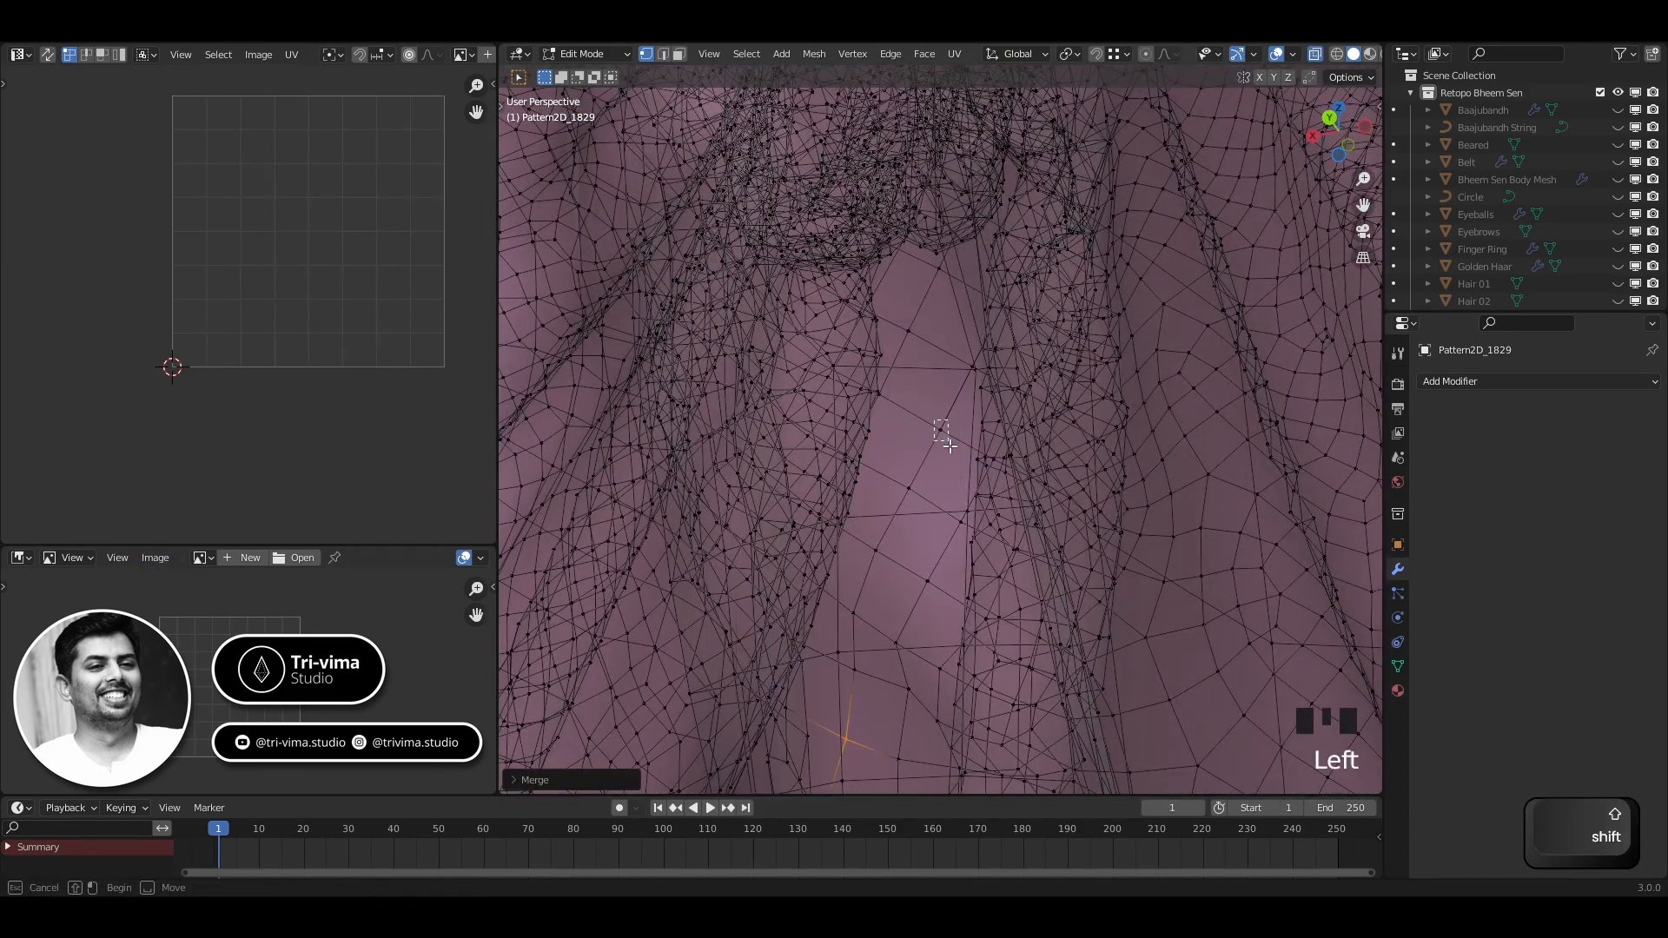
pyautogui.moveTo(949, 445); pyautogui.dragTo(929, 408, button='middle')
# Select the inner-leg edge loop of the trousers down to the ankle hem
pyautogui.keyDown('shift'); pyautogui.moveTo(1011, 240); pyautogui.dragTo(893, 313, button='middle'); pyautogui.keyUp('shift')
pyautogui.press('2')
pyautogui.hotkey('alt', 'z')
pyautogui.keyDown('alt'); pyautogui.click(963, 228); pyautogui.keyUp('alt')
pyautogui.scroll(-2, 791, 695)
pyautogui.moveTo(791, 695); pyautogui.dragTo(1165, 484, button='middle')
pyautogui.scroll(-3, 874, 500)
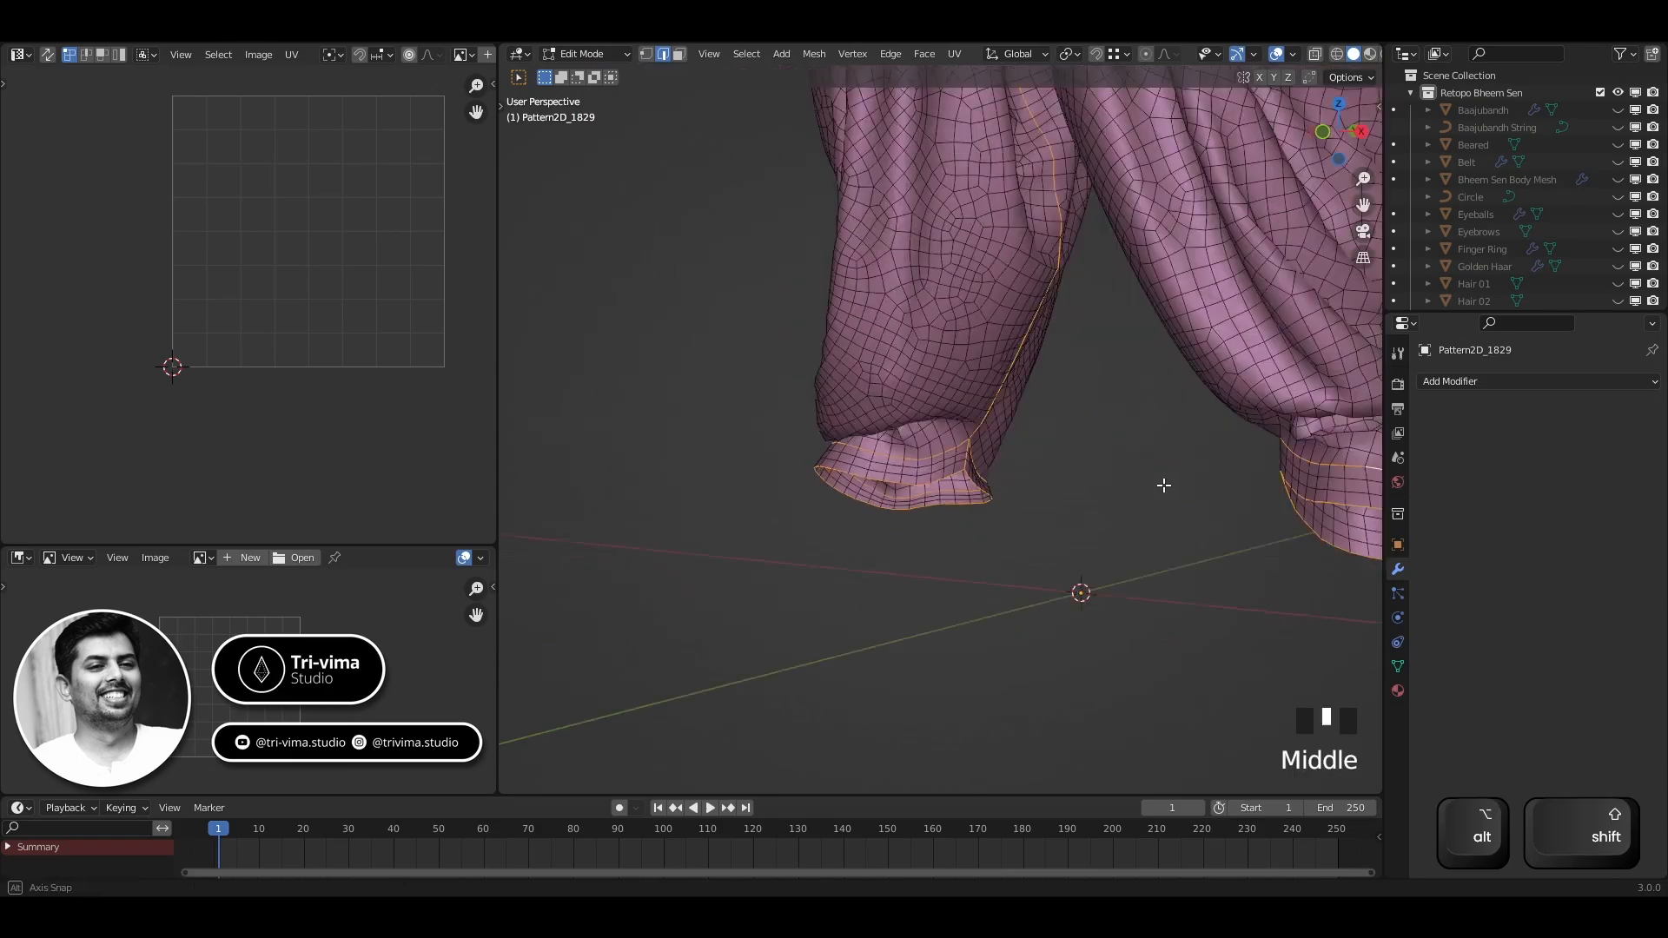
# Extend the edge loop selection from the legs up the front centre of the trousers
pyautogui.keyDown('alt'); pyautogui.keyDown('shift'); pyautogui.click(921, 565); pyautogui.keyUp('shift'); pyautogui.keyUp('alt')
pyautogui.moveTo(921, 564); pyautogui.dragTo(964, 782, button='middle')
pyautogui.keyDown('alt'); pyautogui.keyDown('shift'); pyautogui.click(689, 356); pyautogui.keyUp('shift'); pyautogui.keyUp('alt')
pyautogui.scroll(5, 931, 670)
pyautogui.scroll(-2, 864, 370)
pyautogui.keyDown('alt'); pyautogui.keyDown('shift'); pyautogui.click(863, 369); pyautogui.keyUp('shift'); pyautogui.keyUp('alt')
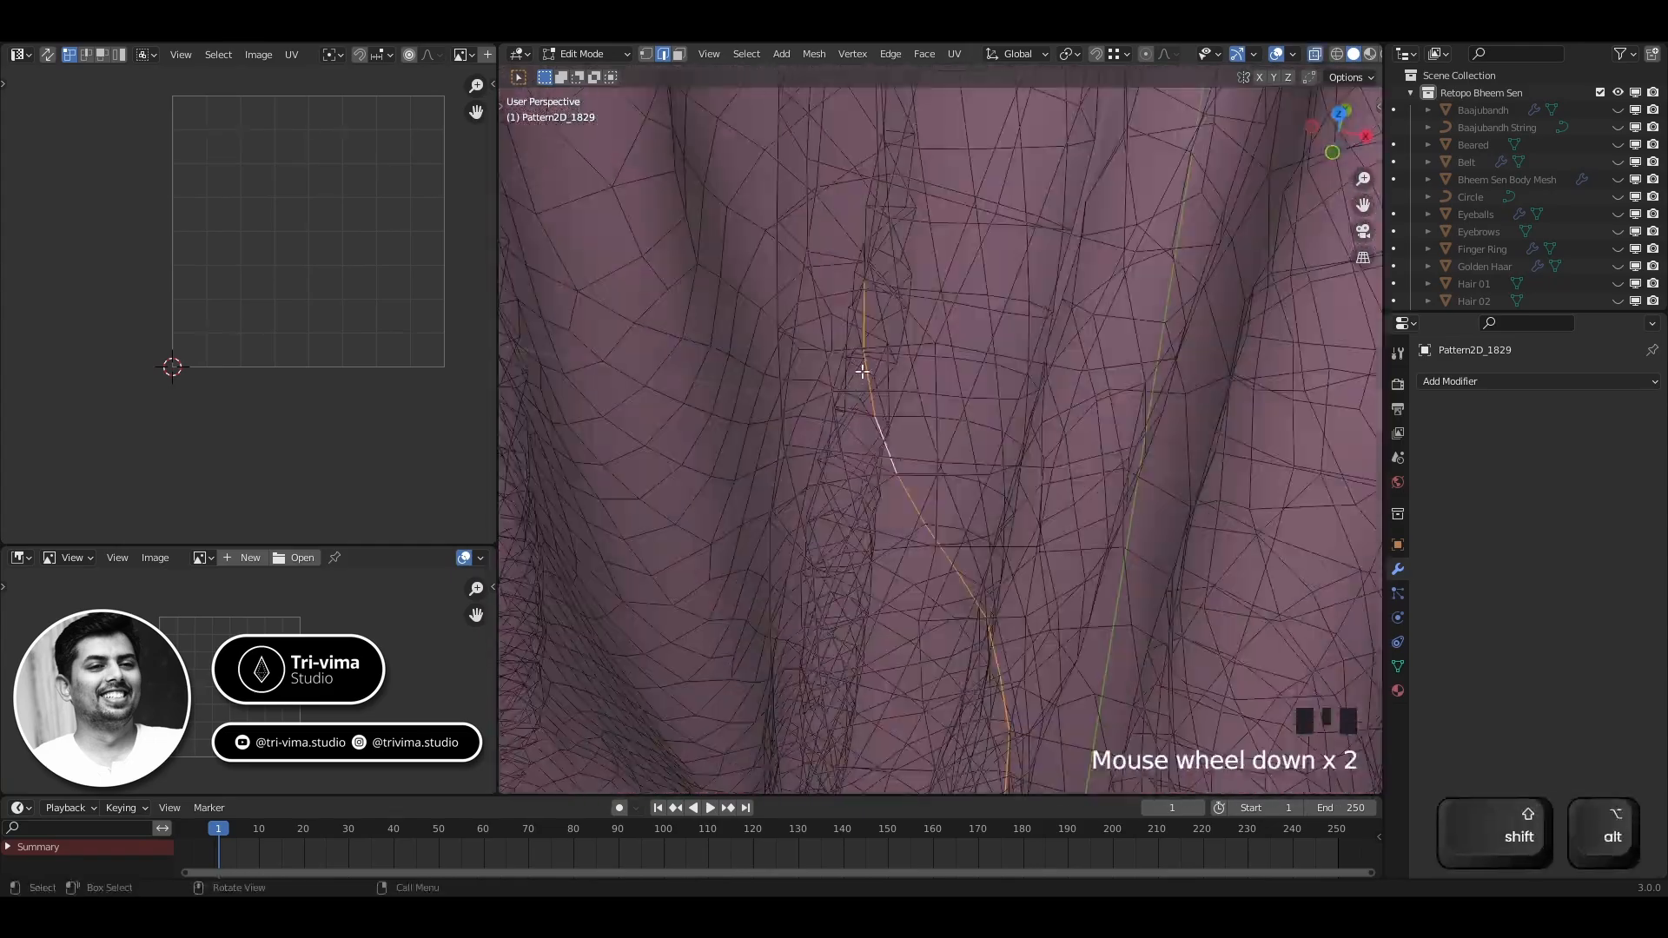
# Continue the front centre edge path up to the waistband seam and mark the path as a seam
pyautogui.keyDown('shift'); pyautogui.moveTo(863, 370); pyautogui.dragTo(934, 352, button='middle'); pyautogui.keyUp('shift')
pyautogui.moveTo(754, 180); pyautogui.dragTo(817, 434, button='middle')
pyautogui.keyDown('alt'); pyautogui.keyDown('shift'); pyautogui.click(851, 375); pyautogui.keyUp('shift'); pyautogui.keyUp('alt')
pyautogui.scroll(2, 816, 434)
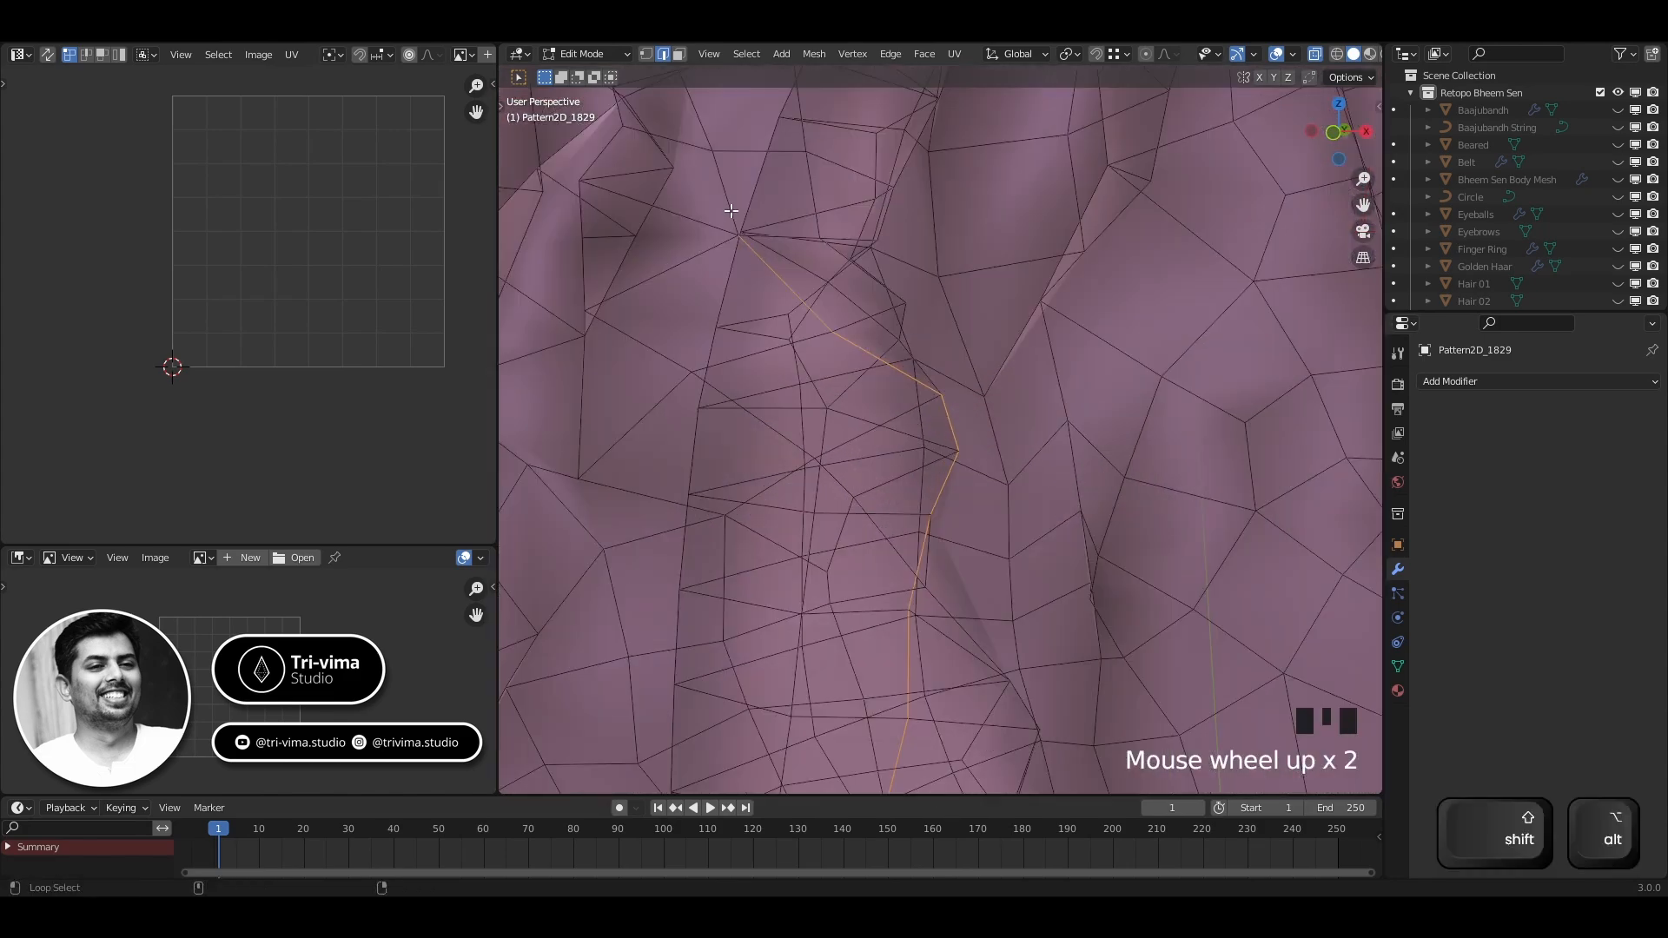
pyautogui.scroll(1, 816, 434)
pyautogui.keyDown('alt'); pyautogui.keyDown('shift'); pyautogui.click(813, 438); pyautogui.keyUp('shift'); pyautogui.keyUp('alt')
pyautogui.scroll(-3, 894, 357)
pyautogui.keyDown('shift'); pyautogui.moveTo(894, 357); pyautogui.dragTo(822, 334, button='middle'); pyautogui.keyUp('shift')
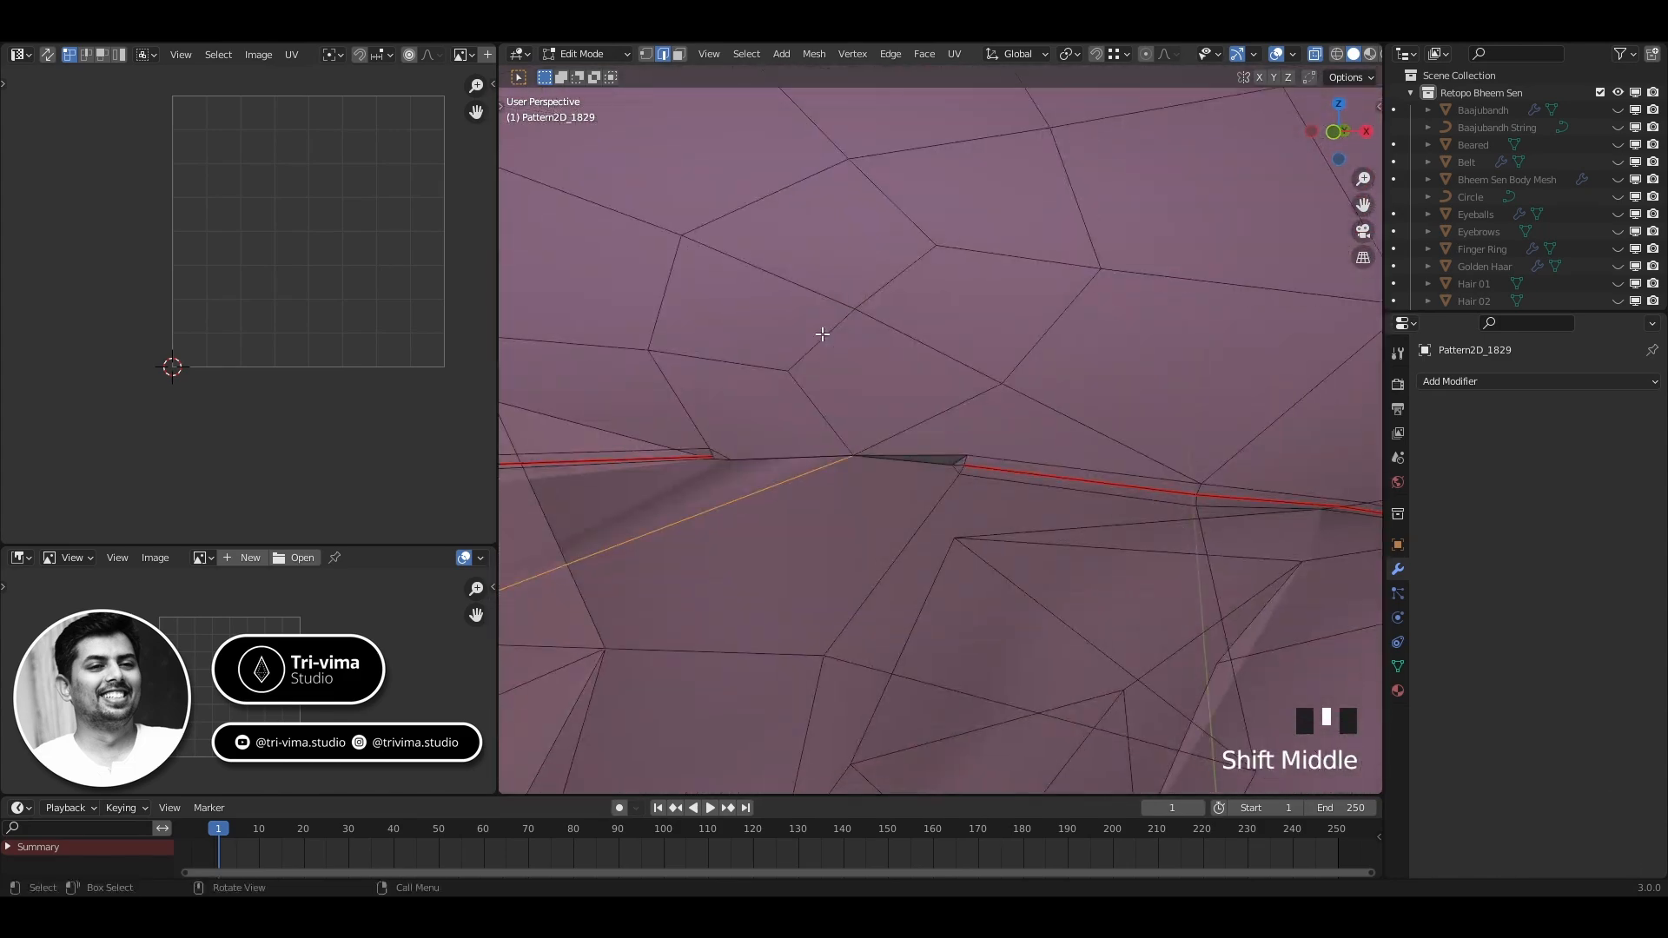
pyautogui.rightClick(738, 479)
# Rebuild the faulty face where the front seam meets the waistband and mark the connecting edge as a seam
pyautogui.scroll(-2, 856, 439)
pyautogui.press('KP_Decimal')
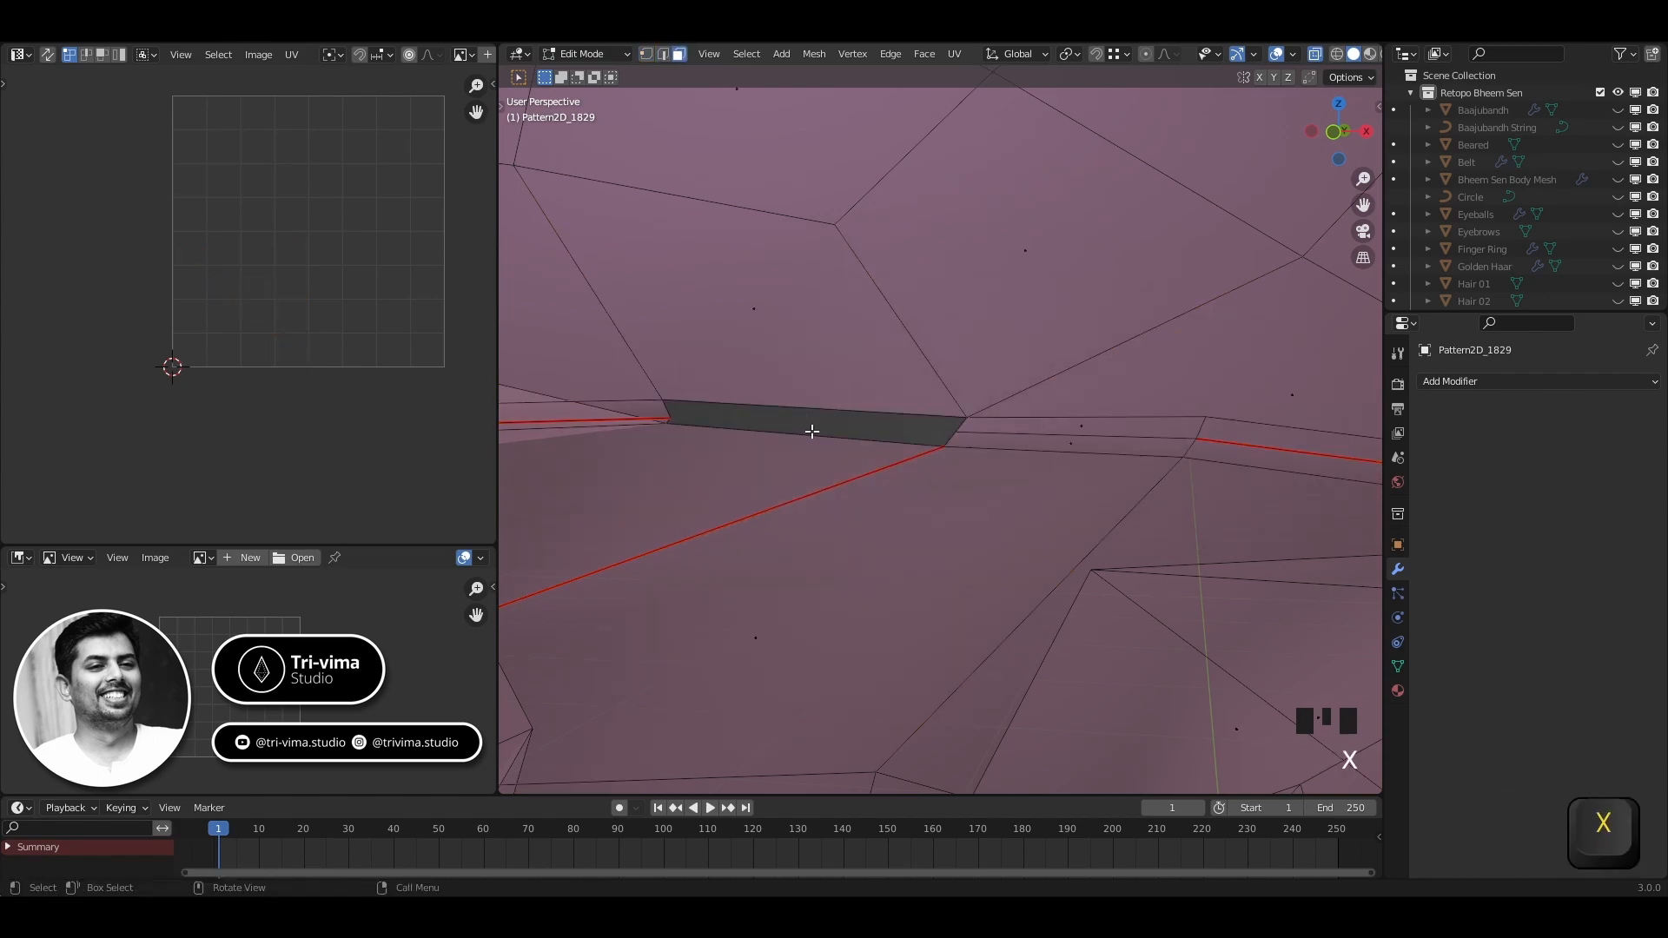
pyautogui.rightClick(947, 442)
pyautogui.click(879, 469)
pyautogui.scroll(-4, 886, 512)
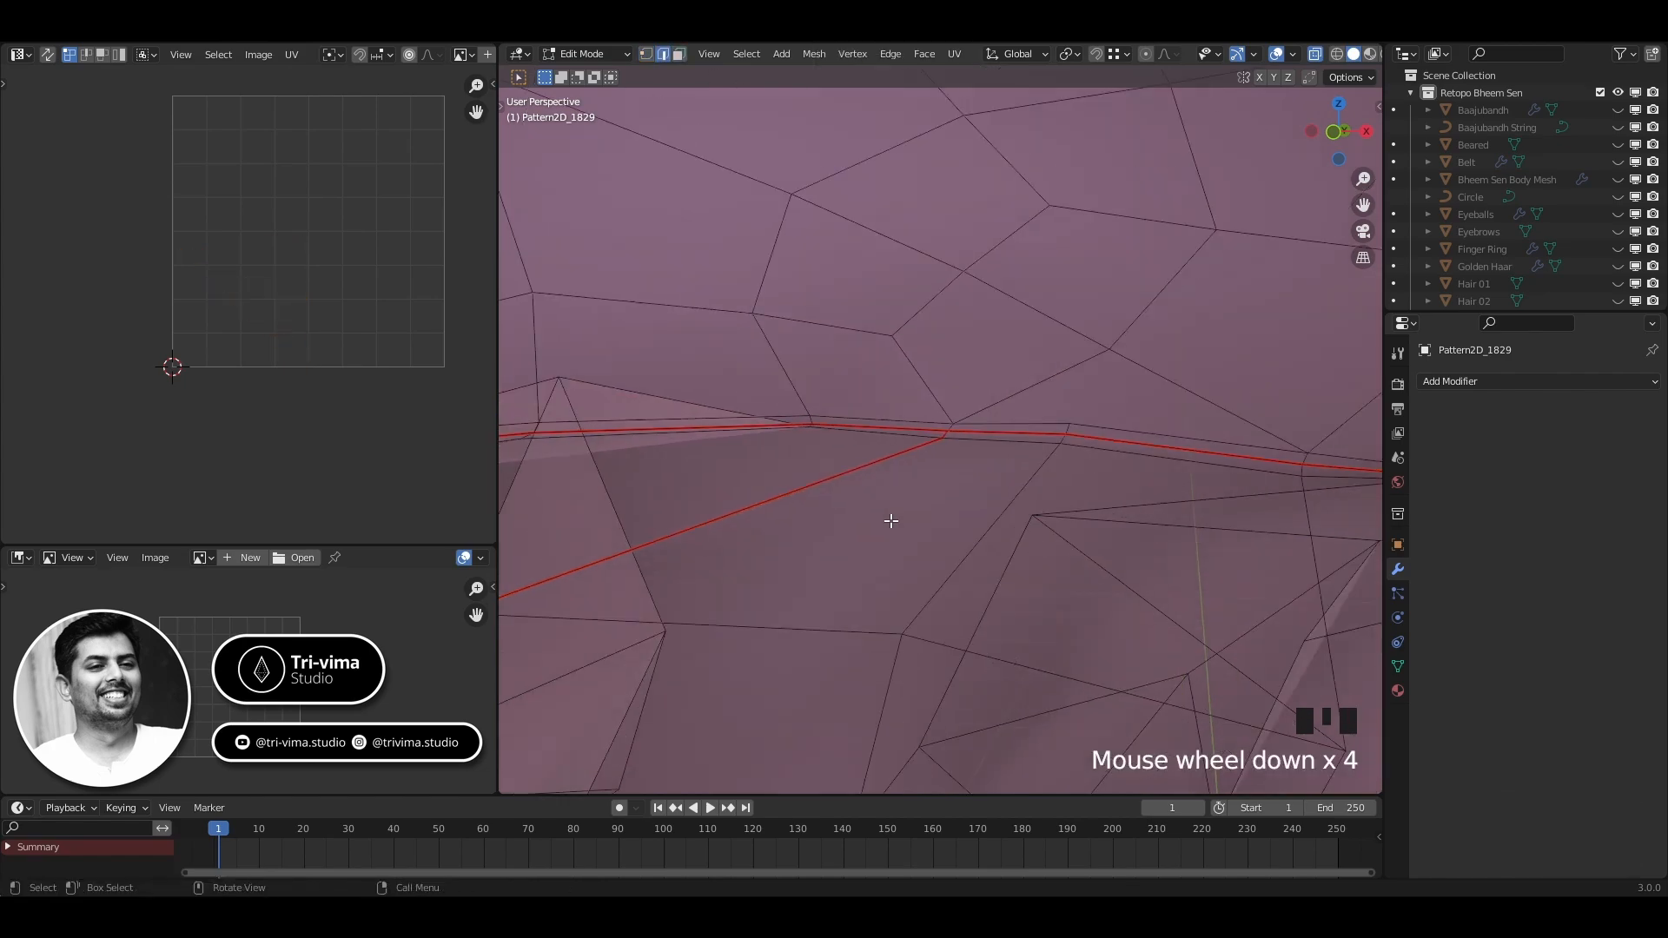
# Start a new edge path upward from the seam junction at the crotch, using X-ray to reach hidden edges
pyautogui.moveTo(886, 512); pyautogui.dragTo(608, 417, button='middle')
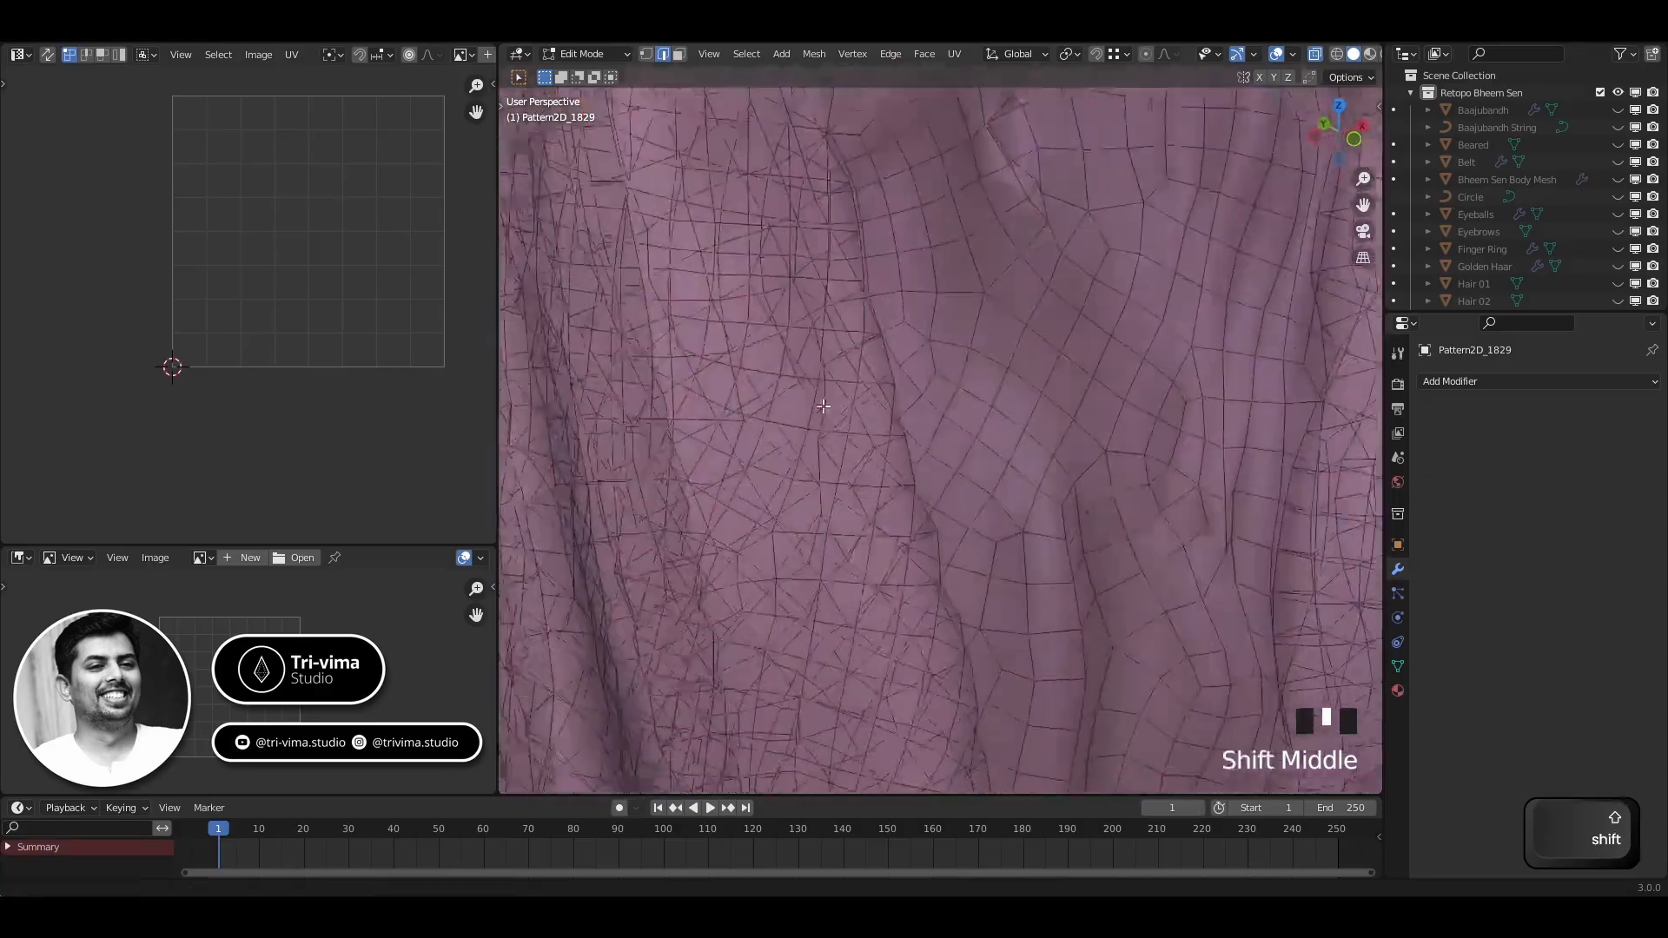
pyautogui.scroll(-14, 873, 555)
pyautogui.scroll(2, 874, 555)
pyautogui.scroll(5, 873, 555)
pyautogui.hotkey('alt', 'z')
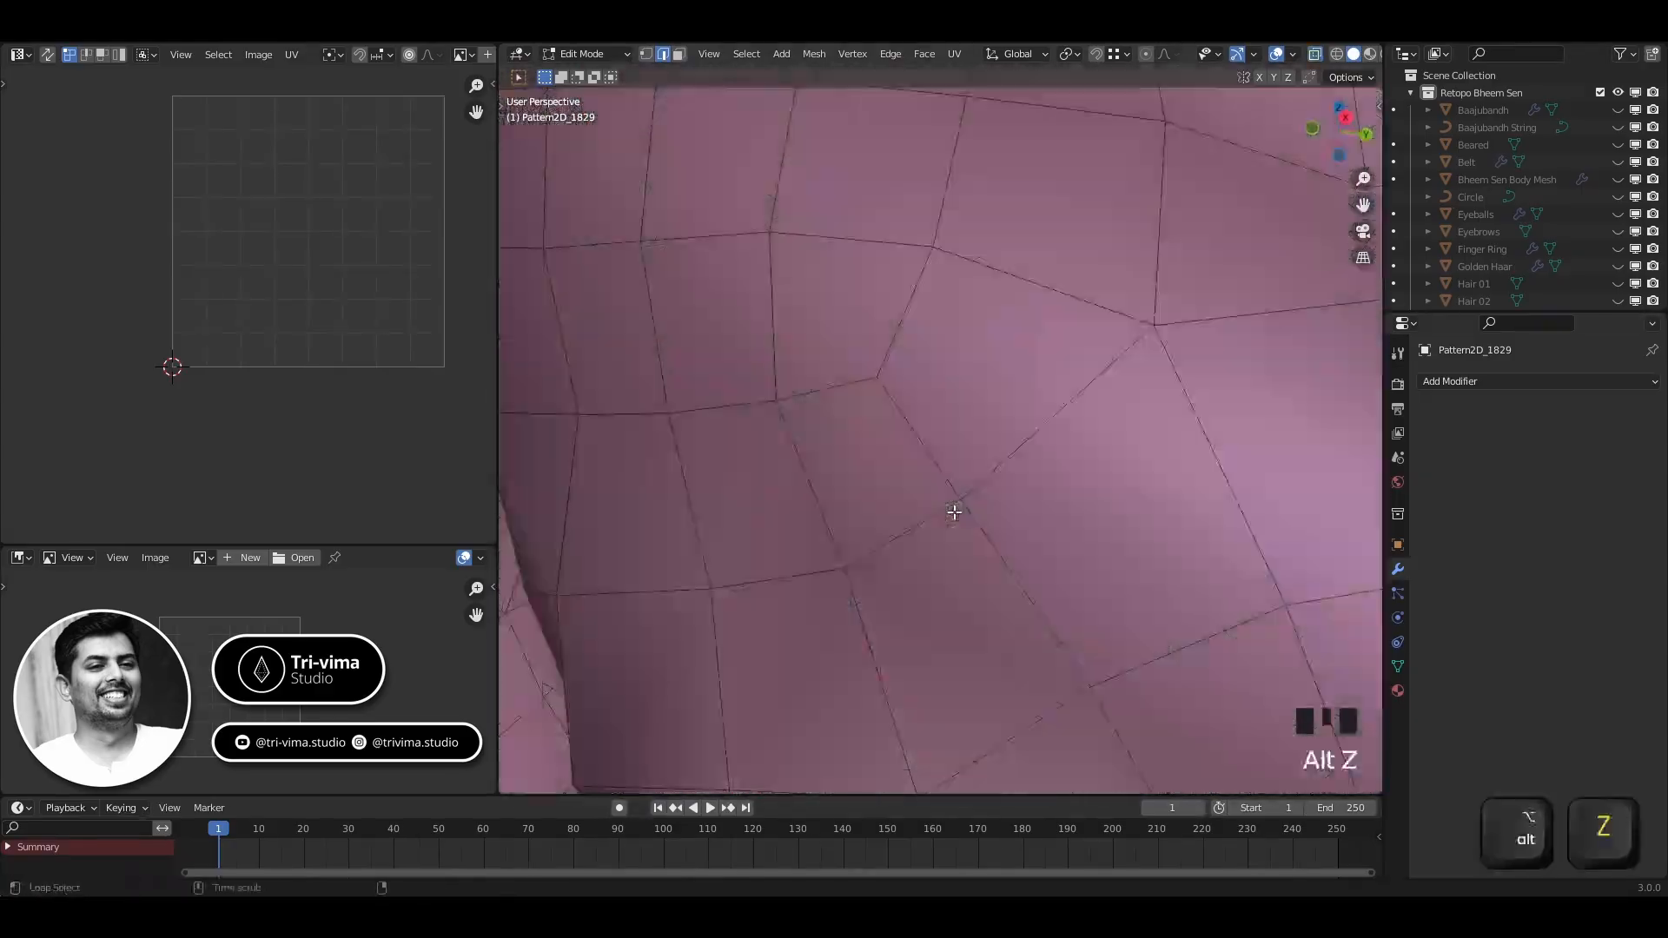
pyautogui.moveTo(961, 510); pyautogui.dragTo(930, 449, button='middle')
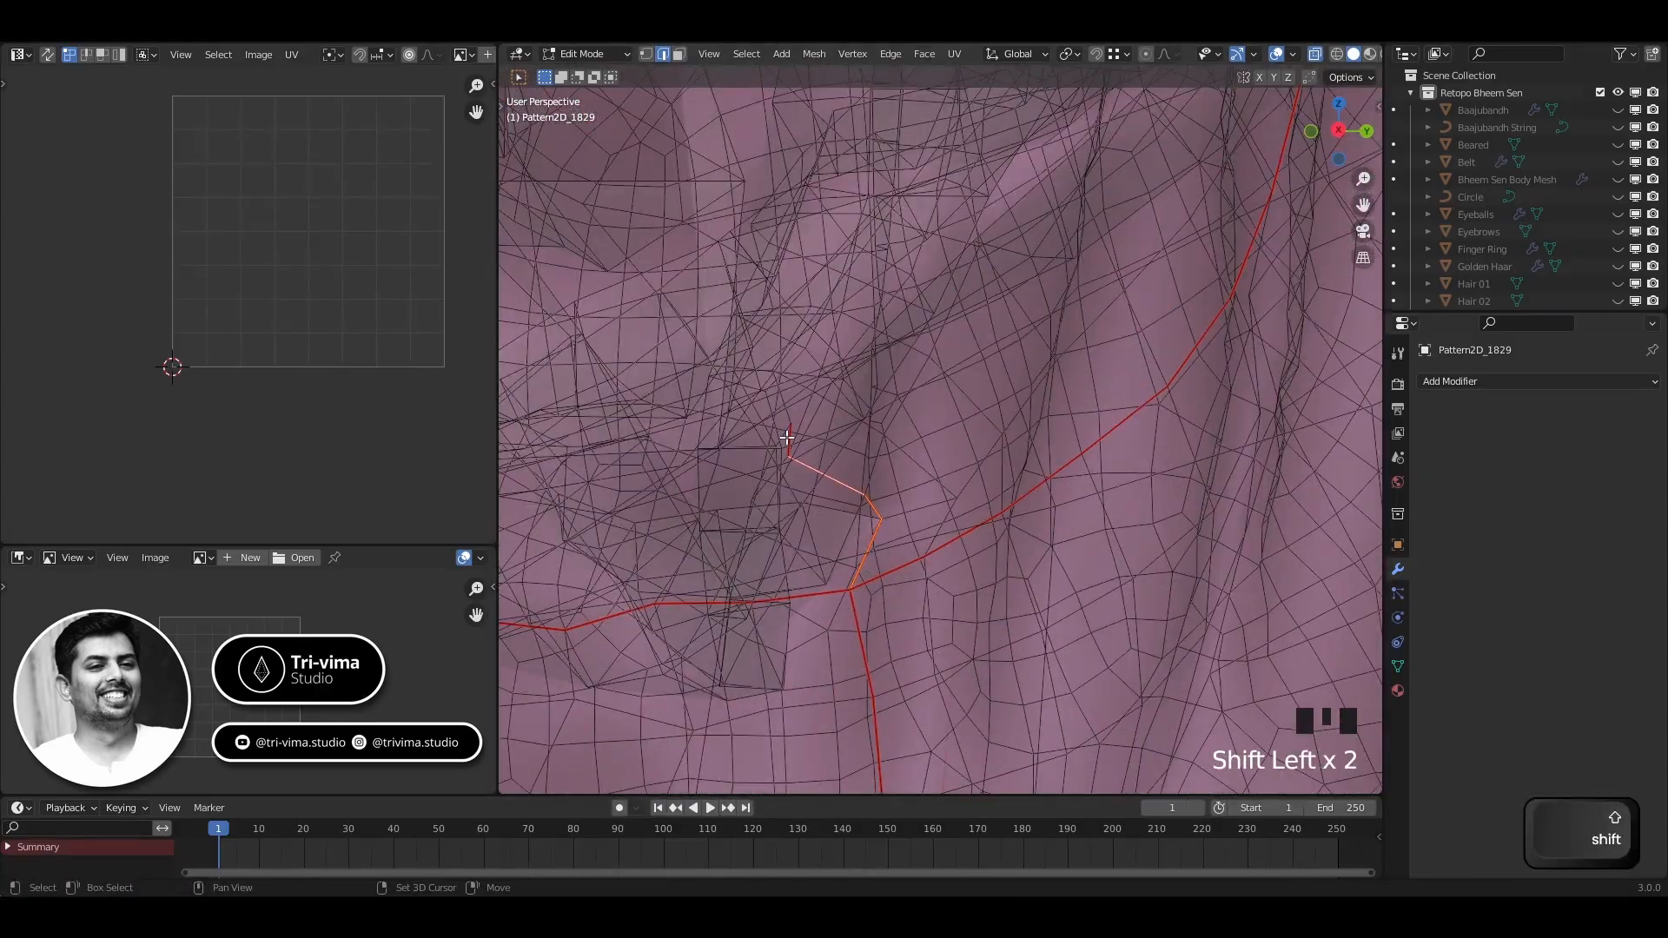
pyautogui.click(733, 488)
pyautogui.keyDown('shift'); pyautogui.moveTo(566, 627); pyautogui.dragTo(879, 473, button='middle'); pyautogui.keyUp('shift')
pyautogui.keyDown('alt'); pyautogui.keyDown('shift'); pyautogui.click(743, 430); pyautogui.keyUp('shift'); pyautogui.keyUp('alt')
pyautogui.keyDown('alt'); pyautogui.keyDown('shift'); pyautogui.click(673, 384); pyautogui.keyUp('shift'); pyautogui.keyUp('alt')
# Add further edge segments to the path along the cloth folds above the crotch
pyautogui.keyDown('shift'); pyautogui.moveTo(673, 384); pyautogui.dragTo(1058, 298, button='middle'); pyautogui.keyUp('shift')
pyautogui.keyDown('alt'); pyautogui.keyDown('shift'); pyautogui.click(1020, 233); pyautogui.keyUp('shift'); pyautogui.keyUp('alt')
pyautogui.keyDown('shift'); pyautogui.moveTo(1021, 233); pyautogui.dragTo(860, 409, button='middle'); pyautogui.keyUp('shift')
pyautogui.keyDown('alt'); pyautogui.keyDown('shift'); pyautogui.click(860, 408); pyautogui.keyUp('shift'); pyautogui.keyUp('alt')
pyautogui.keyDown('alt'); pyautogui.keyDown('shift'); pyautogui.click(766, 292); pyautogui.keyUp('shift'); pyautogui.keyUp('alt')
pyautogui.moveTo(766, 292); pyautogui.dragTo(852, 399, button='middle')
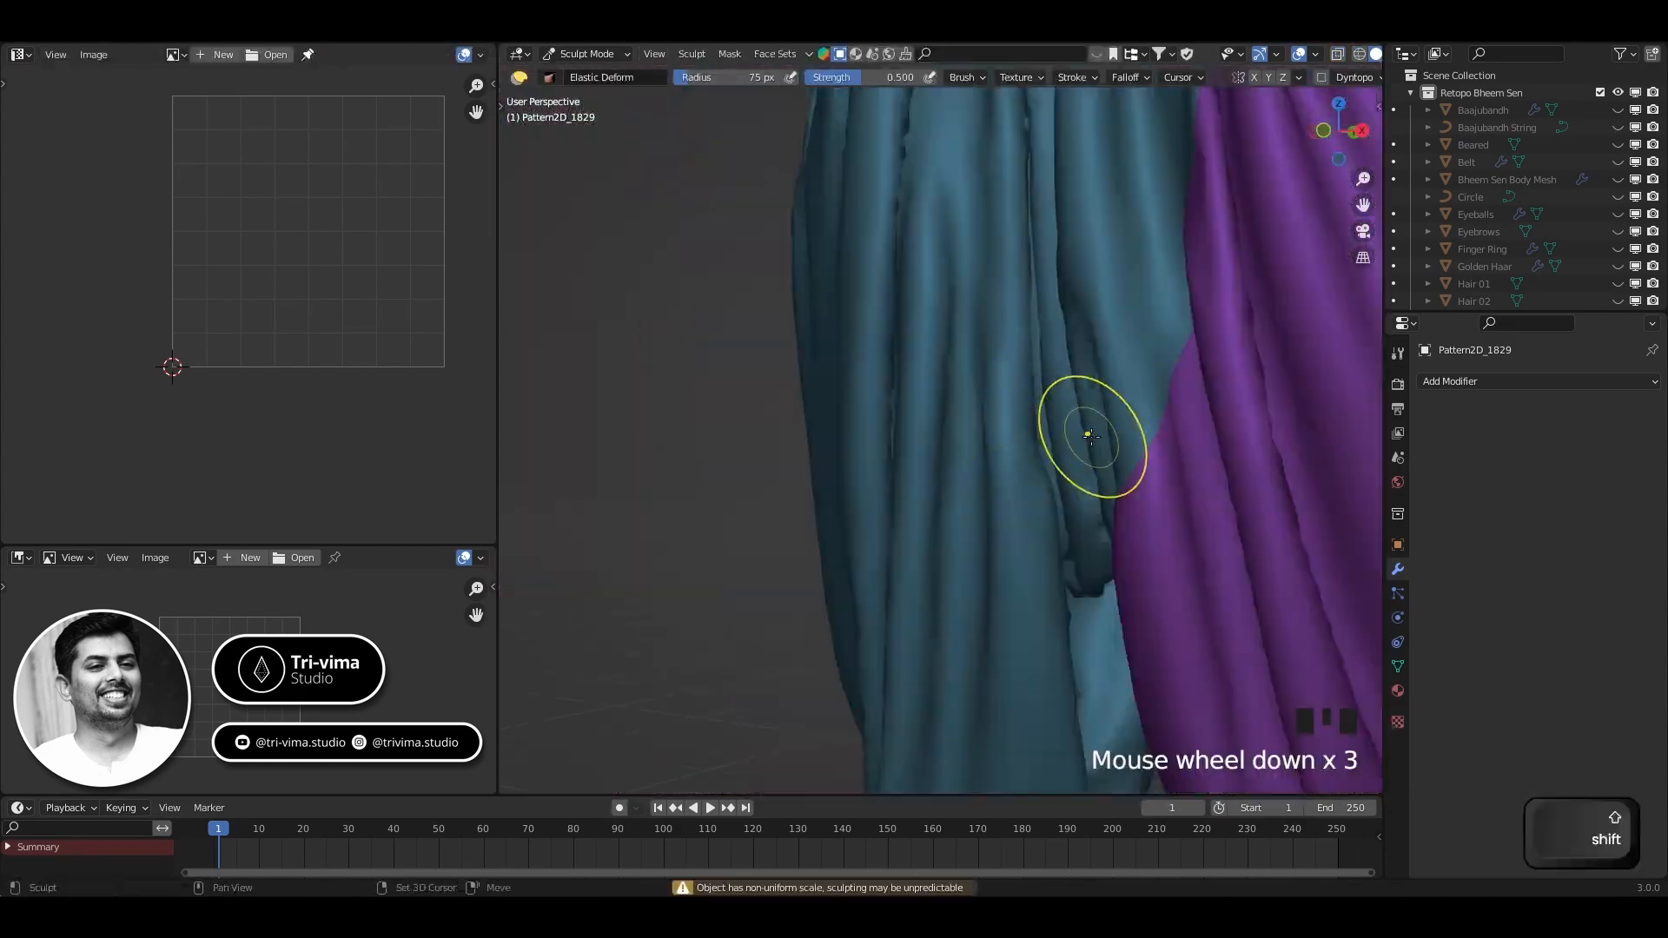
# Extend the path up the rear folds to the waistband seam and deselect the segments above it
pyautogui.moveTo(1087, 436)
pyautogui.mouseDown(button='middle')
pyautogui.moveTo(975, 689)
pyautogui.moveTo(860, 432)
pyautogui.mouseUp(button='middle')
pyautogui.press('Tab')
pyautogui.scroll(-5, 894, 561)
pyautogui.scroll(4, 918, 481)
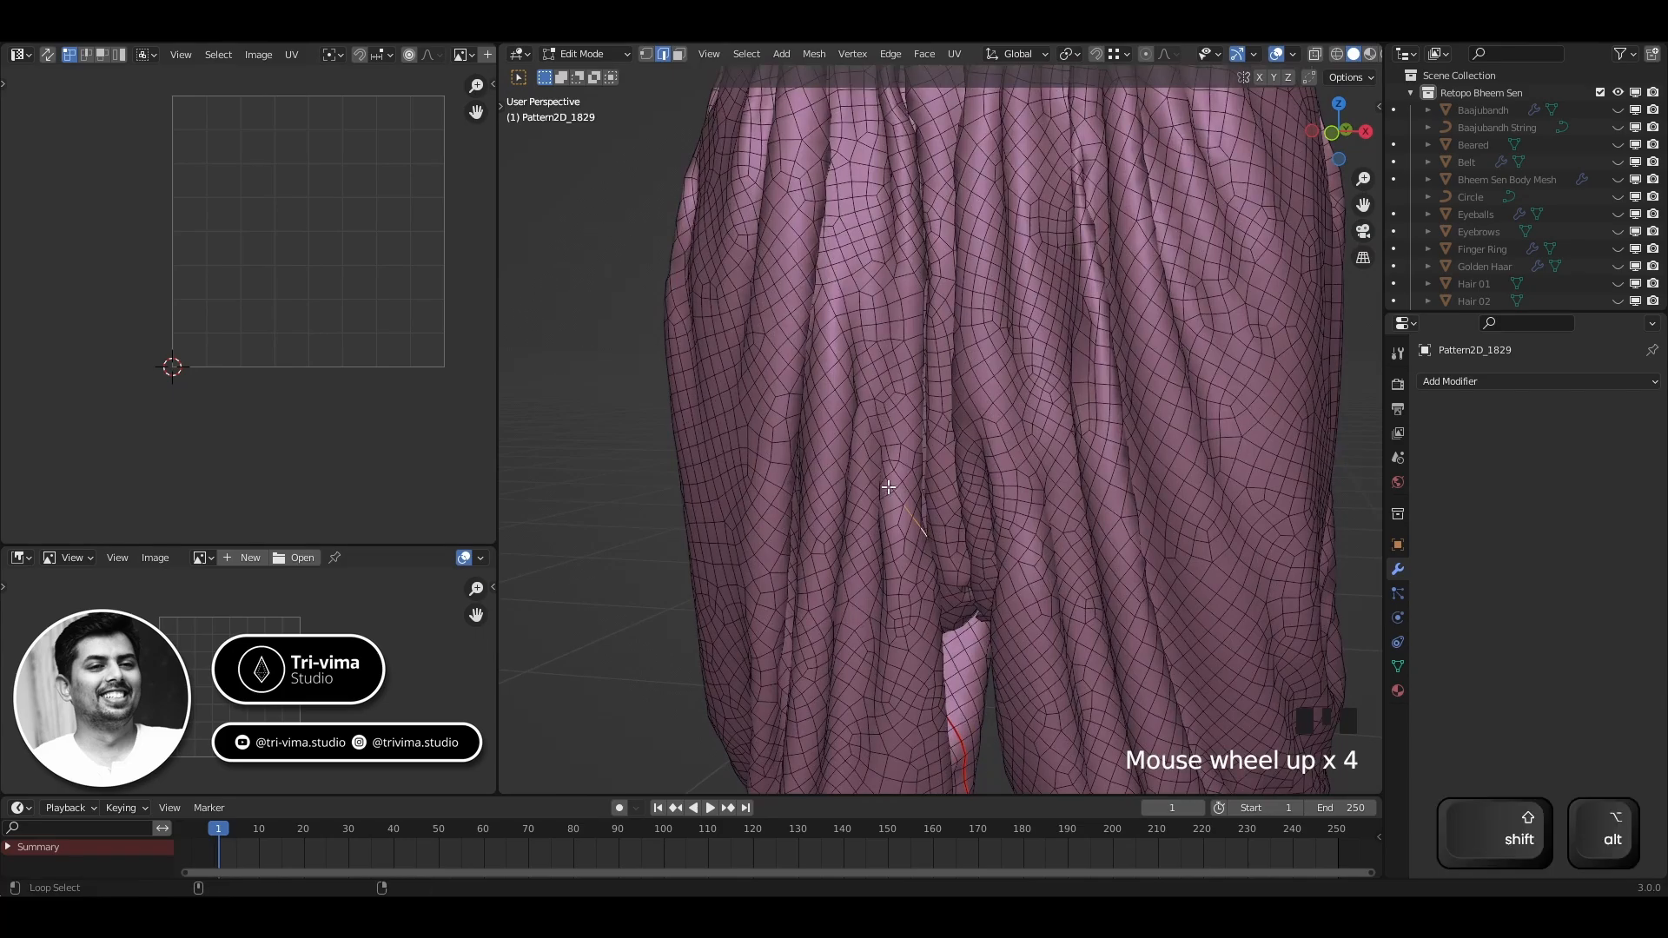
pyautogui.hotkey('alt', 'z')
pyautogui.keyDown('shift'); pyautogui.moveTo(888, 487); pyautogui.dragTo(770, 397, button='middle'); pyautogui.keyUp('shift')
pyautogui.moveTo(708, 220); pyautogui.dragTo(955, 365, button='middle')
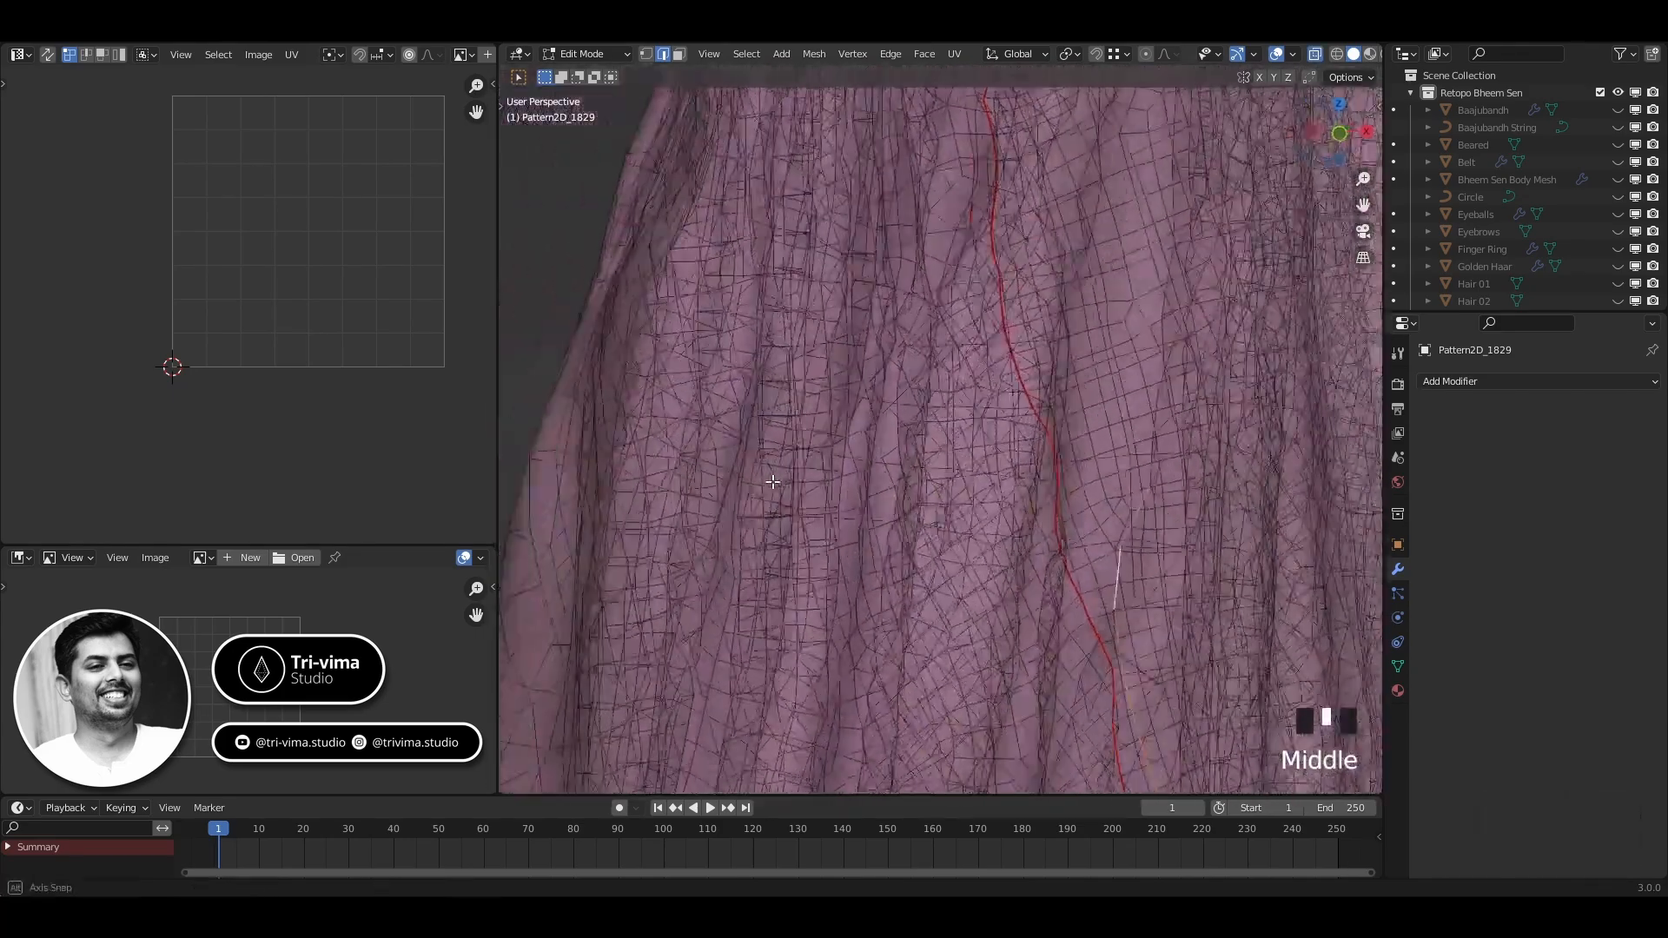
pyautogui.hotkey('alt', 'z')
pyautogui.scroll(-3, 833, 484)
pyautogui.keyDown('shift'); pyautogui.moveTo(834, 483); pyautogui.dragTo(792, 650, button='middle'); pyautogui.keyUp('shift')
pyautogui.hotkey('alt', 'z')
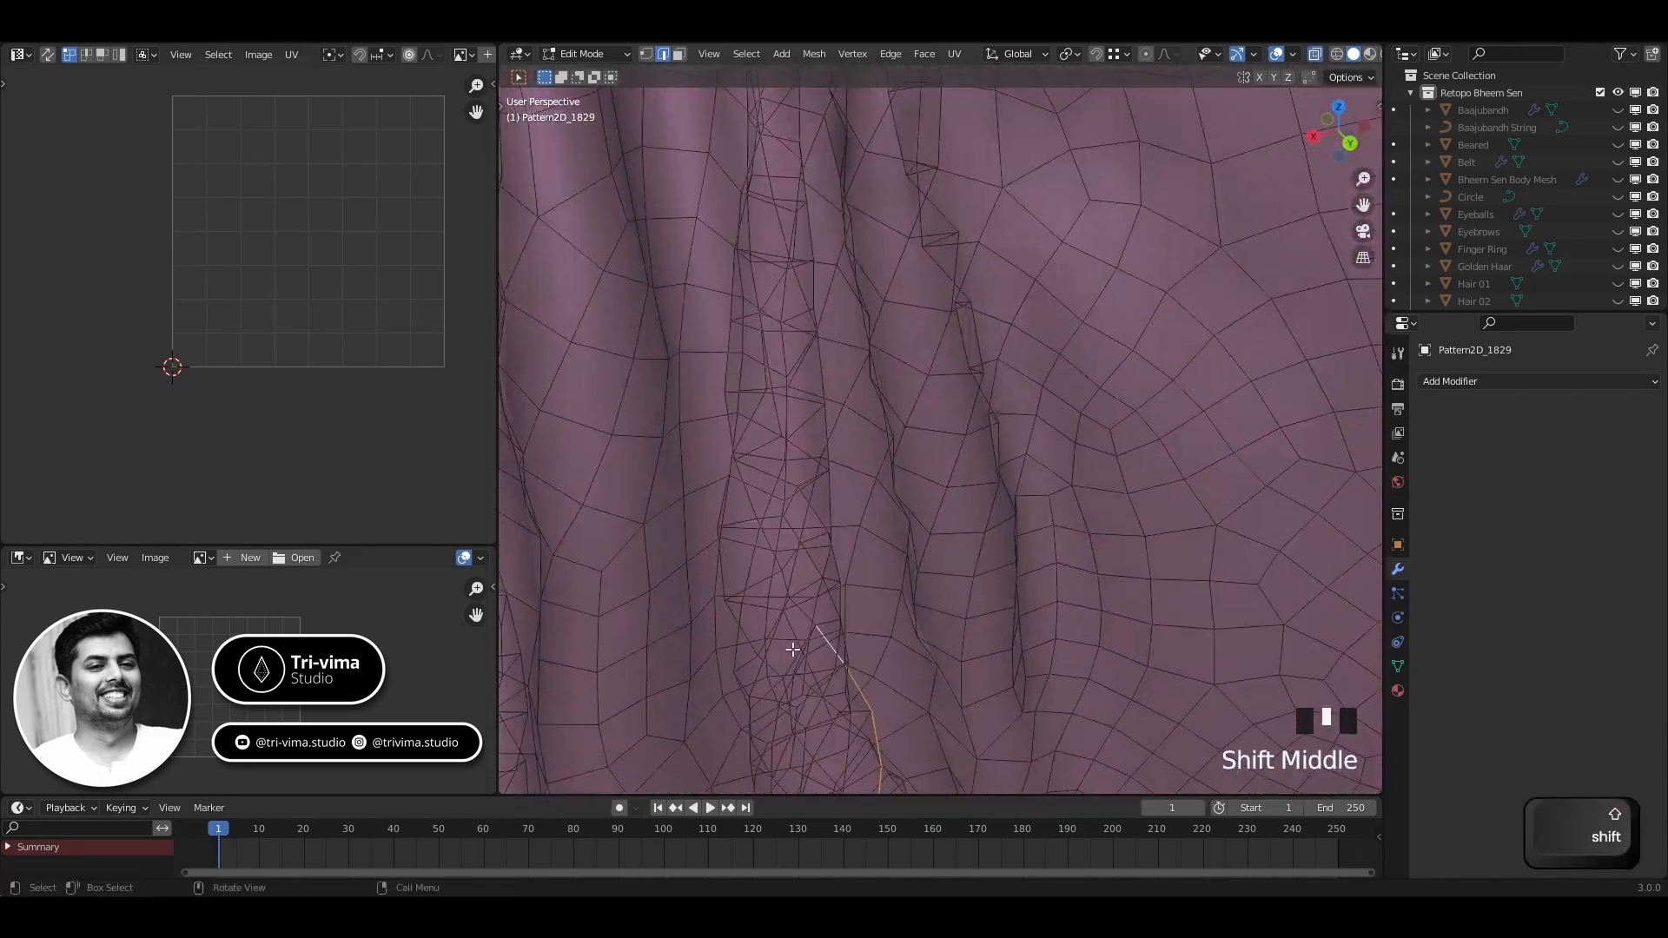
pyautogui.moveTo(756, 388); pyautogui.dragTo(945, 442, button='middle')
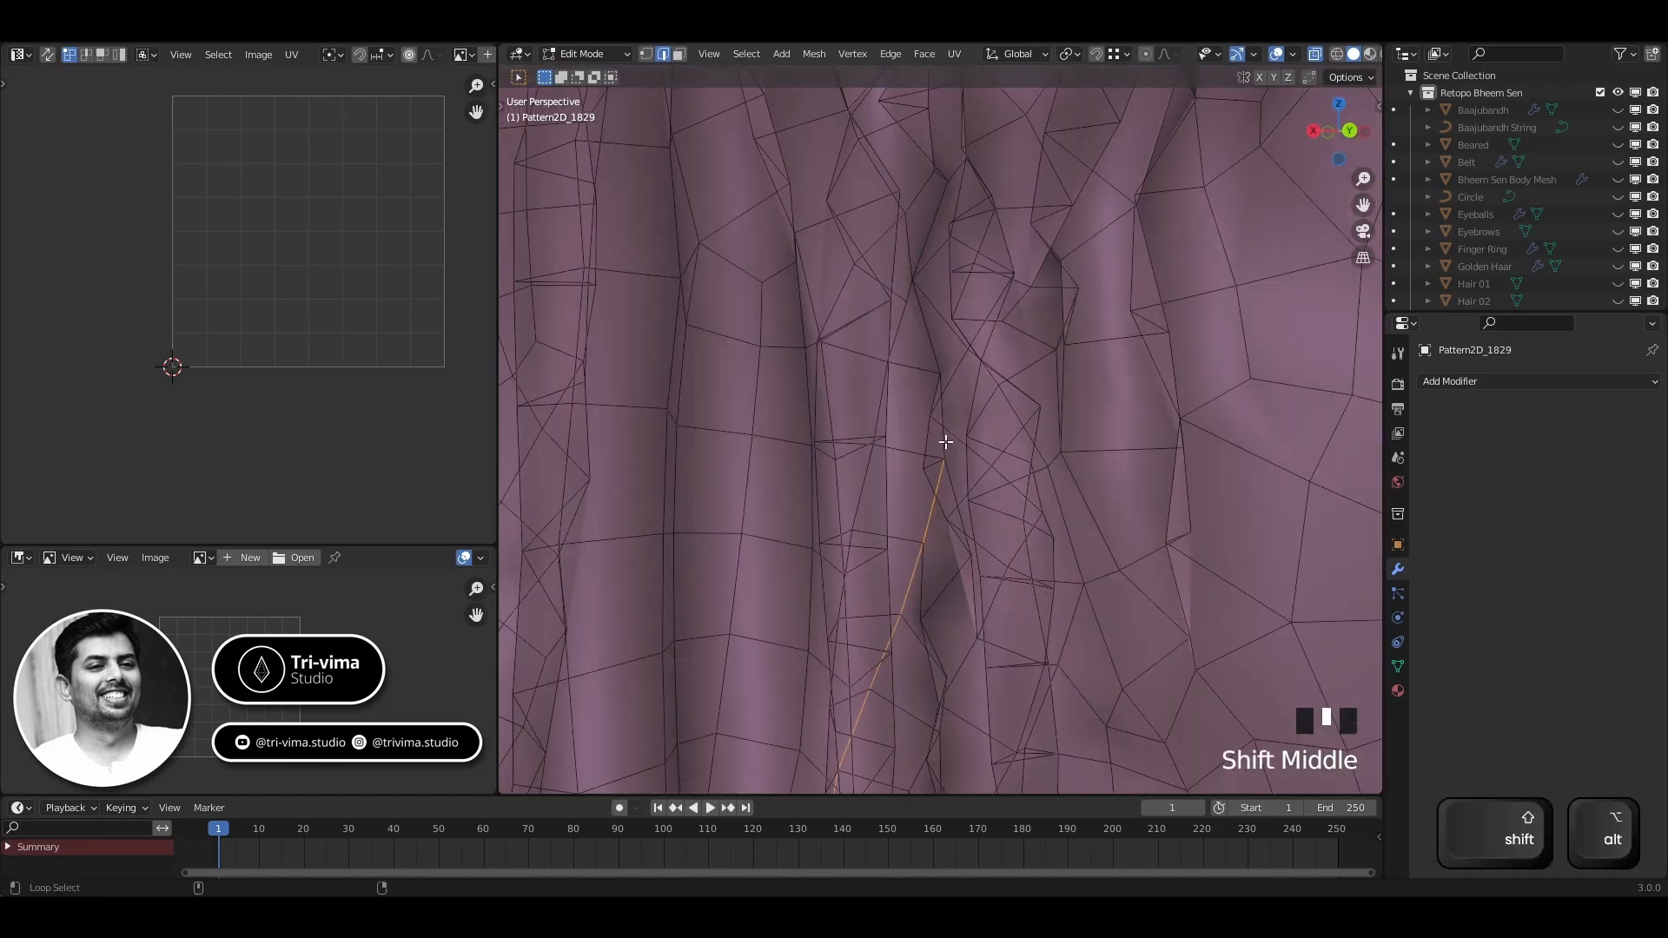
pyautogui.keyDown('alt'); pyautogui.keyDown('shift'); pyautogui.click(868, 187); pyautogui.keyUp('shift'); pyautogui.keyUp('alt')
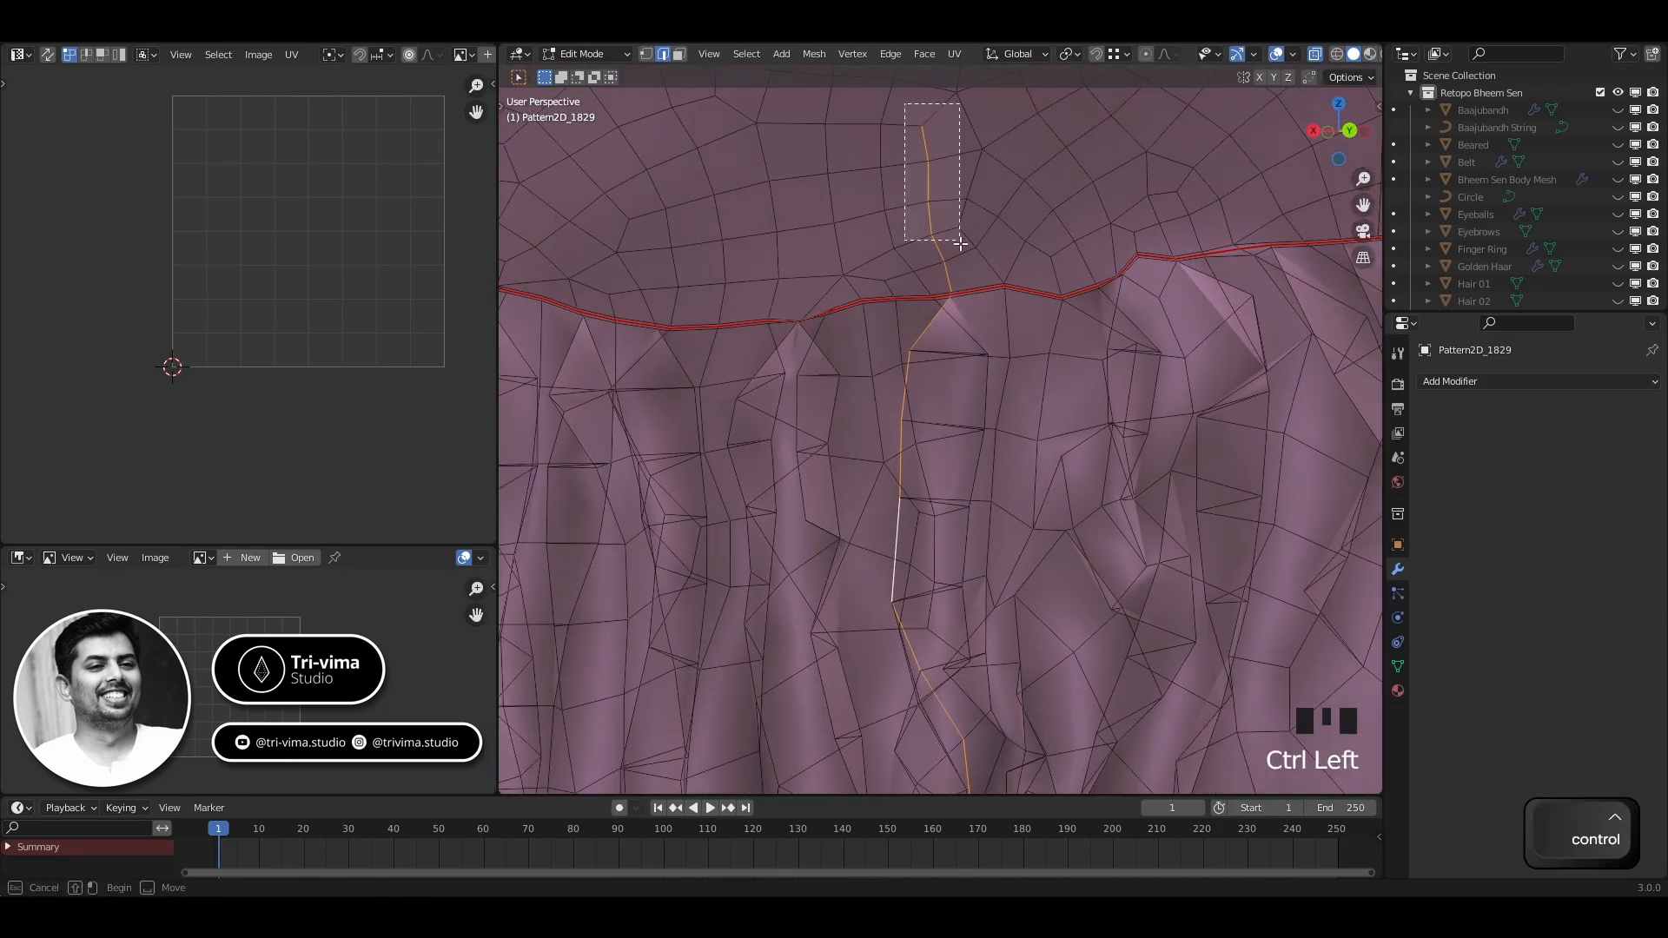
# Select the short row of edges leading from the crotch seam across the fold between the legs
pyautogui.scroll(-17, 930, 394)
pyautogui.moveTo(930, 394); pyautogui.dragTo(694, 375, button='middle')
pyautogui.moveTo(577, 519); pyautogui.dragTo(904, 228, button='middle')
pyautogui.scroll(5, 817, 521)
pyautogui.keyDown('alt'); pyautogui.keyDown('shift'); pyautogui.click(790, 594); pyautogui.keyUp('shift'); pyautogui.keyUp('alt')
pyautogui.keyDown('shift'); pyautogui.moveTo(849, 287); pyautogui.dragTo(949, 555, button='middle'); pyautogui.keyUp('shift')
pyautogui.keyDown('shift'); pyautogui.moveTo(1012, 156); pyautogui.dragTo(893, 492, button='middle'); pyautogui.keyUp('shift')
pyautogui.keyDown('alt'); pyautogui.keyDown('shift'); pyautogui.click(817, 542); pyautogui.keyUp('shift'); pyautogui.keyUp('alt')
pyautogui.keyDown('alt'); pyautogui.keyDown('shift'); pyautogui.click(893, 491); pyautogui.keyUp('shift'); pyautogui.keyUp('alt')
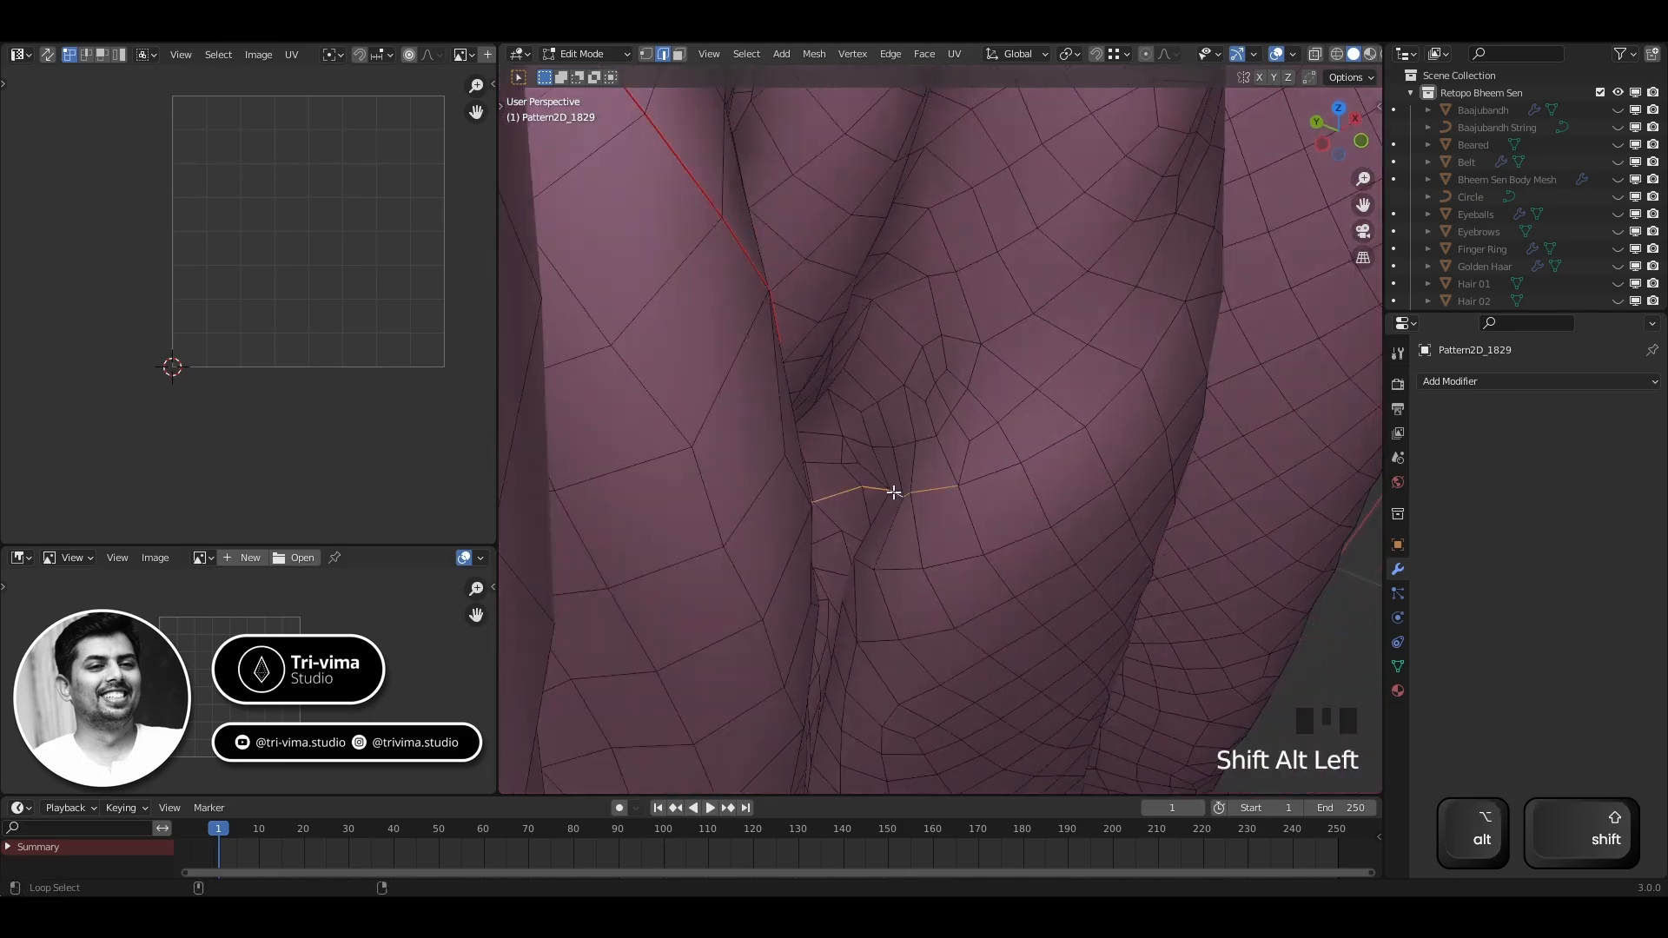
pyautogui.scroll(-4, 921, 451)
pyautogui.keyDown('alt'); pyautogui.keyDown('shift'); pyautogui.click(979, 368); pyautogui.keyUp('shift'); pyautogui.keyUp('alt')
pyautogui.moveTo(979, 368); pyautogui.dragTo(929, 199, button='middle')
pyautogui.keyDown('shift'); pyautogui.moveTo(930, 200); pyautogui.dragTo(1056, 417, button='middle'); pyautogui.keyUp('shift')
pyautogui.scroll(-5, 957, 265)
pyautogui.hotkey('ctrl', 'z')
# Select an edge path along the rear fold from the crotch area up to the waistband seam, using X-ray
pyautogui.keyDown('shift'); pyautogui.moveTo(1056, 417); pyautogui.dragTo(849, 435, button='middle'); pyautogui.keyUp('shift')
pyautogui.scroll(3, 1064, 487)
pyautogui.keyDown('alt'); pyautogui.keyDown('shift'); pyautogui.click(1040, 521); pyautogui.keyUp('shift'); pyautogui.keyUp('alt')
pyautogui.scroll(7, 848, 435)
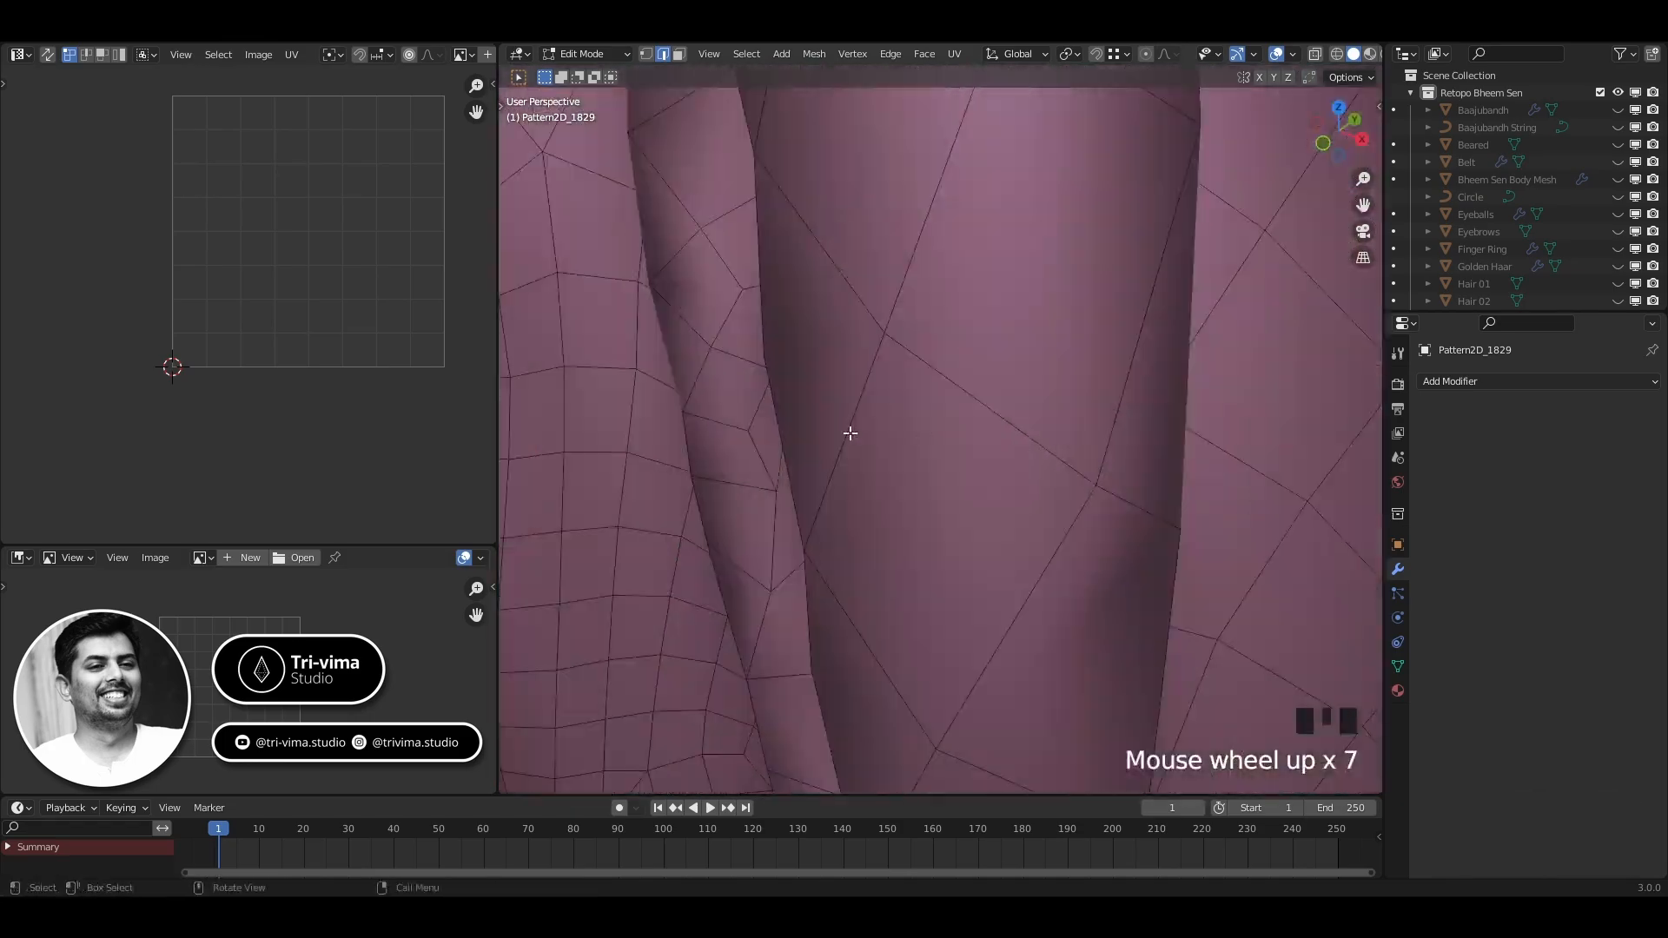
pyautogui.hotkey('alt', 'z')
pyautogui.moveTo(959, 462)
pyautogui.mouseDown(button='middle')
pyautogui.moveTo(993, 453)
pyautogui.moveTo(946, 435)
pyautogui.mouseUp(button='middle')
pyautogui.keyDown('shift'); pyautogui.moveTo(946, 434); pyautogui.dragTo(747, 600, button='middle'); pyautogui.keyUp('shift')
pyautogui.scroll(4, 903, 413)
pyautogui.keyDown('alt'); pyautogui.keyDown('shift'); pyautogui.click(617, 439); pyautogui.keyUp('shift'); pyautogui.keyUp('alt')
pyautogui.keyDown('shift'); pyautogui.moveTo(747, 600); pyautogui.dragTo(793, 790, button='middle'); pyautogui.keyUp('shift')
pyautogui.moveTo(599, 275); pyautogui.dragTo(706, 452, button='middle')
pyautogui.keyDown('alt'); pyautogui.keyDown('shift'); pyautogui.click(660, 365); pyautogui.keyUp('shift'); pyautogui.keyUp('alt')
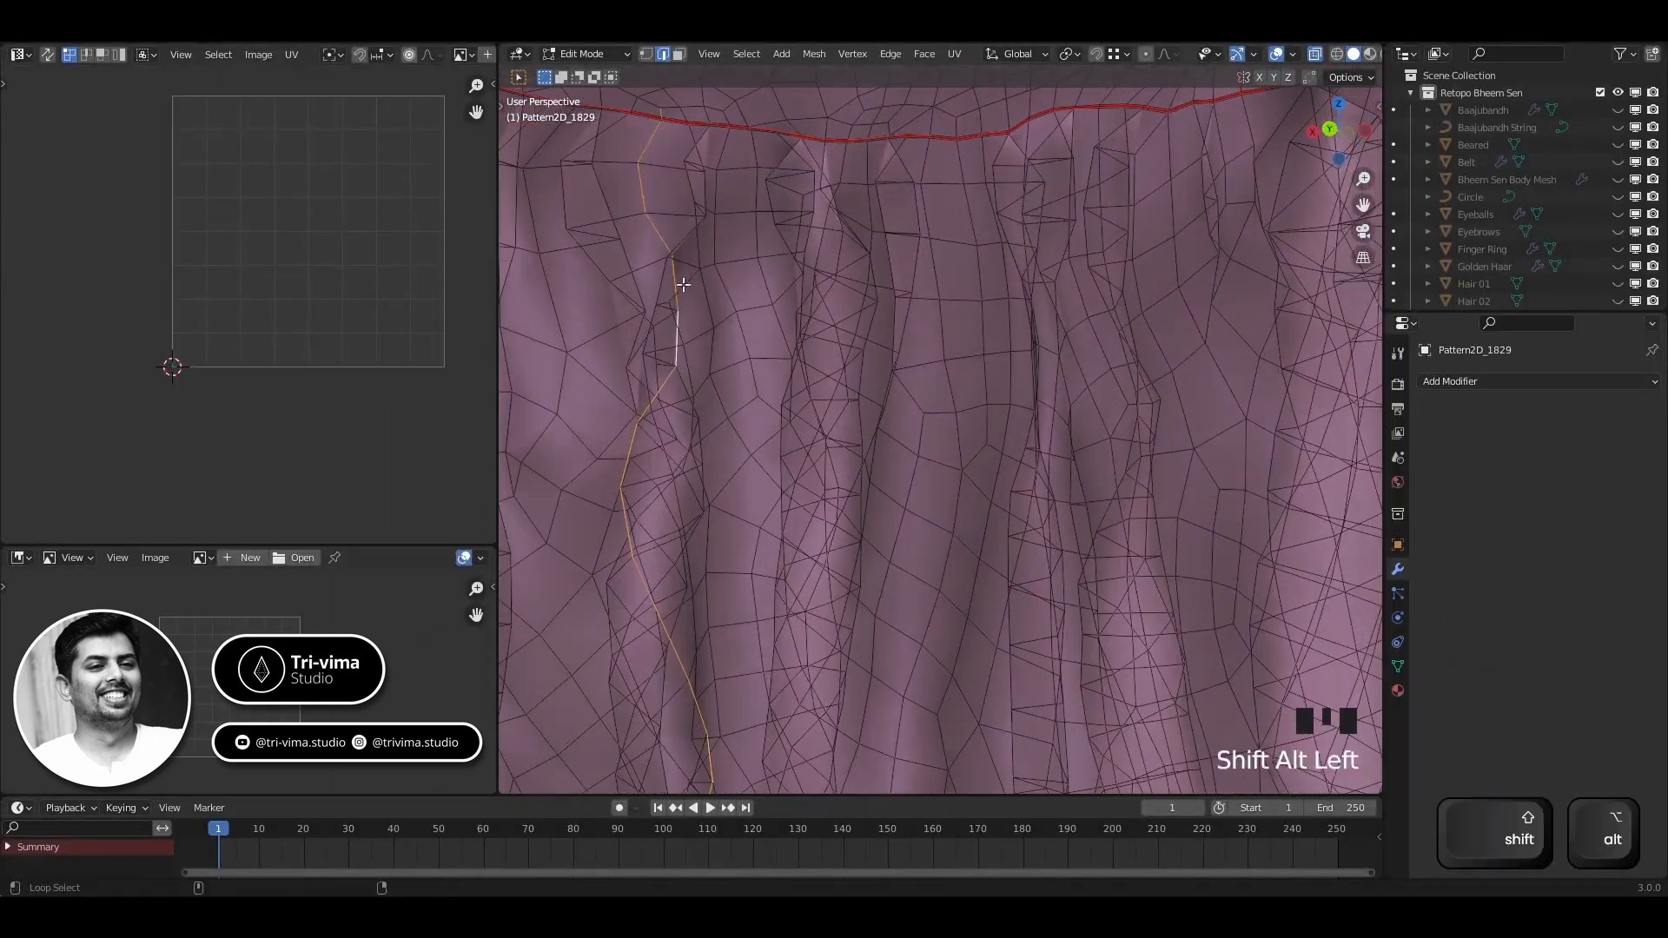
# Pick the starting edge for another seam path at the fold beside the crotch seam
pyautogui.scroll(5, 570, 318)
pyautogui.scroll(-12, 934, 493)
pyautogui.keyDown('shift'); pyautogui.moveTo(934, 492); pyautogui.dragTo(1025, 374, button='middle'); pyautogui.keyUp('shift')
pyautogui.moveTo(1025, 373)
pyautogui.keyDown('shift'); pyautogui.mouseDown(button='middle')
pyautogui.moveTo(987, 440)
pyautogui.moveTo(1025, 382)
pyautogui.mouseUp(button='middle'); pyautogui.keyUp('shift')
pyautogui.scroll(3, 1025, 382)
pyautogui.keyDown('shift'); pyautogui.moveTo(1024, 382); pyautogui.dragTo(908, 563, button='middle'); pyautogui.keyUp('shift')
pyautogui.hotkey('alt', 'z')
pyautogui.scroll(-6, 700, 148)
pyautogui.click(892, 349)
pyautogui.scroll(8, 891, 349)
pyautogui.click(715, 464)
# Extend the new edge path outward from the end of the short crotch seam and up the leg fold
pyautogui.hotkey('alt', 'z')
pyautogui.scroll(-8, 908, 563)
pyautogui.keyDown('alt'); pyautogui.keyDown('shift'); pyautogui.click(767, 395); pyautogui.keyUp('shift'); pyautogui.keyUp('alt')
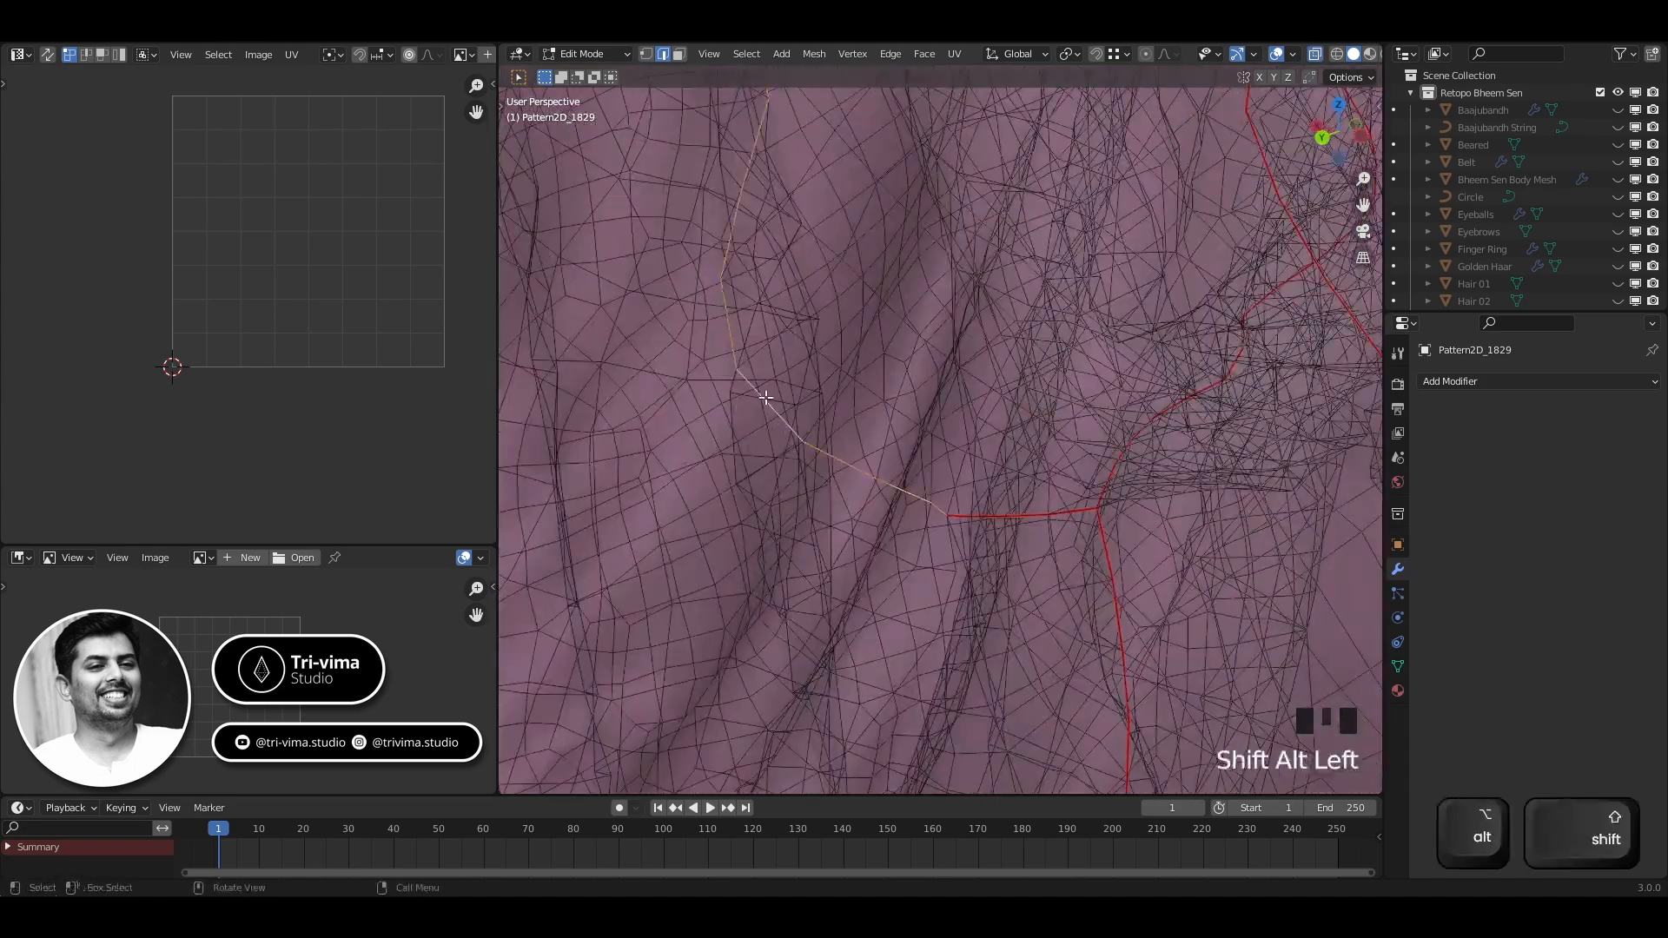
pyautogui.moveTo(767, 395); pyautogui.dragTo(1057, 529, button='middle')
pyautogui.keyDown('alt'); pyautogui.keyDown('shift'); pyautogui.click(786, 420); pyautogui.keyUp('shift'); pyautogui.keyUp('alt')
pyautogui.scroll(3, 785, 421)
pyautogui.keyDown('alt'); pyautogui.keyDown('shift'); pyautogui.click(804, 321); pyautogui.keyUp('shift'); pyautogui.keyUp('alt')
# Add the next hidden segments along the leg fold to the edge path, using X-ray
pyautogui.hotkey('alt', 'z')
pyautogui.scroll(5, 782, 460)
pyautogui.hotkey('alt', 'z')
pyautogui.keyDown('alt'); pyautogui.keyDown('shift'); pyautogui.click(1177, 466); pyautogui.keyUp('shift'); pyautogui.keyUp('alt')
pyautogui.keyDown('shift'); pyautogui.moveTo(1177, 467); pyautogui.dragTo(998, 357, button='middle'); pyautogui.keyUp('shift')
pyautogui.keyDown('alt'); pyautogui.keyDown('shift'); pyautogui.click(1008, 605); pyautogui.keyUp('shift'); pyautogui.keyUp('alt')
pyautogui.keyDown('alt'); pyautogui.keyDown('shift'); pyautogui.click(657, 339); pyautogui.keyUp('shift'); pyautogui.keyUp('alt')
pyautogui.moveTo(658, 339)
pyautogui.mouseDown(button='middle')
pyautogui.moveTo(639, 306)
pyautogui.moveTo(647, 347)
pyautogui.mouseUp(button='middle')
# Extend the edge path up the leg fold to the waistband seam and mark the whole path as a seam
pyautogui.scroll(-5, 647, 348)
pyautogui.moveTo(647, 348); pyautogui.dragTo(912, 511, button='middle')
pyautogui.hotkey('alt', 'z')
pyautogui.hotkey('alt', 'z')
pyautogui.keyDown('alt'); pyautogui.keyDown('shift'); pyautogui.click(876, 308); pyautogui.keyUp('shift'); pyautogui.keyUp('alt')
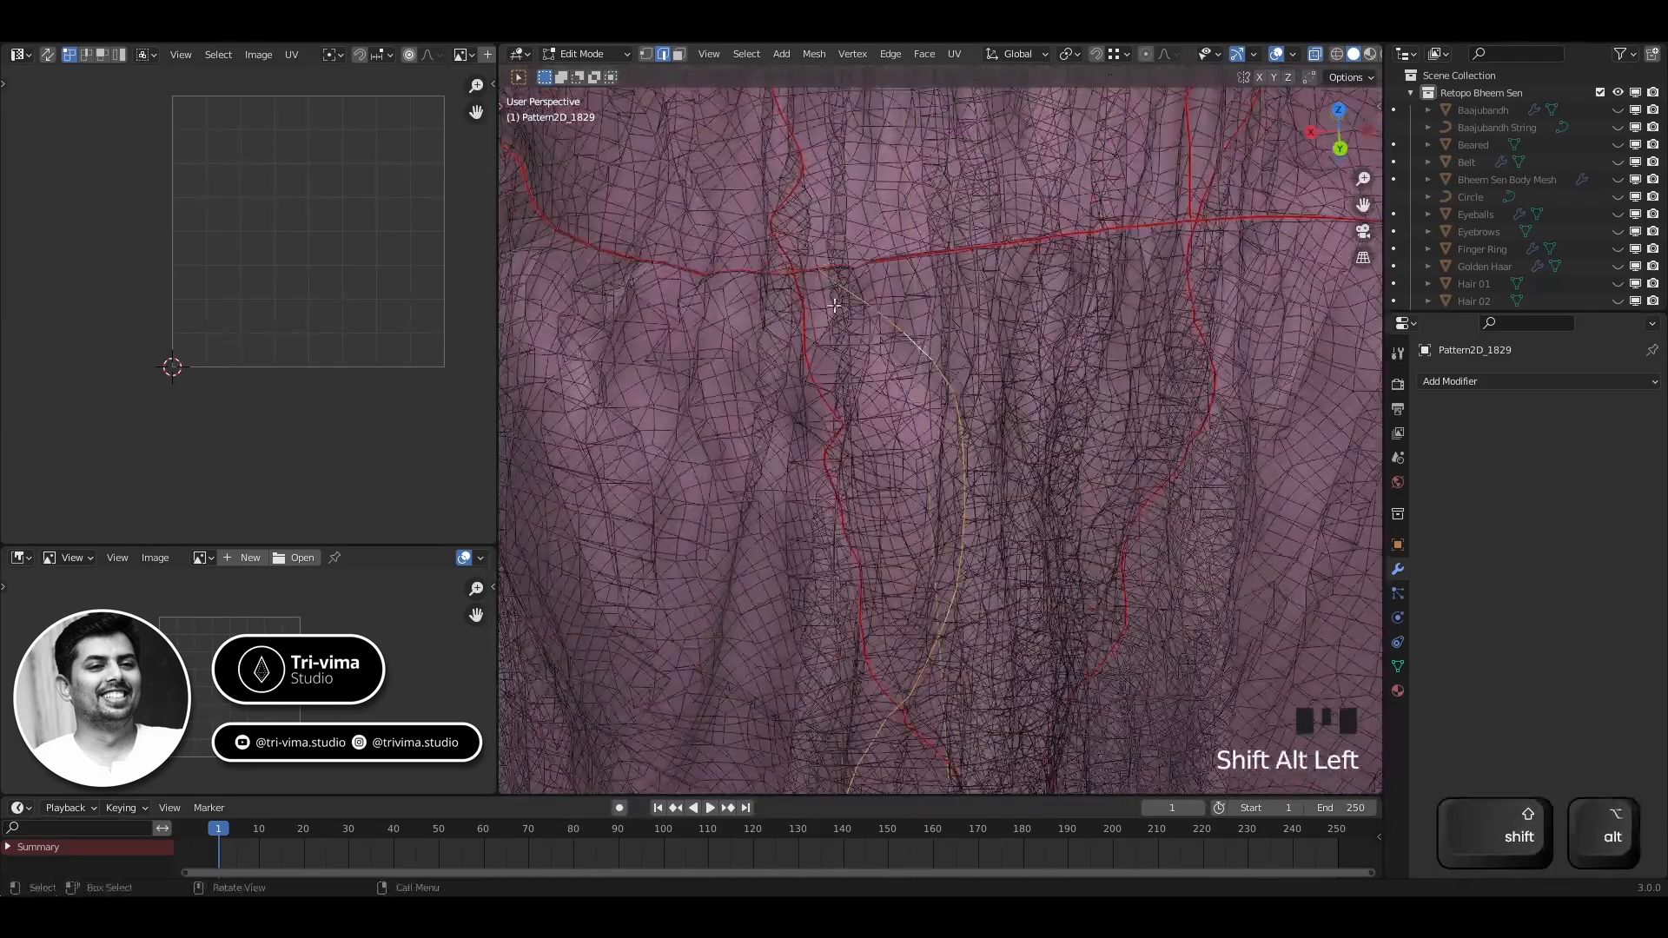
pyautogui.scroll(4, 877, 296)
pyautogui.keyDown('shift'); pyautogui.moveTo(877, 287); pyautogui.dragTo(903, 521, button='middle'); pyautogui.keyUp('shift')
pyautogui.keyDown('ctrl'); pyautogui.click(894, 193); pyautogui.keyUp('ctrl')
pyautogui.scroll(8, 868, 244)
pyautogui.rightClick(769, 368)
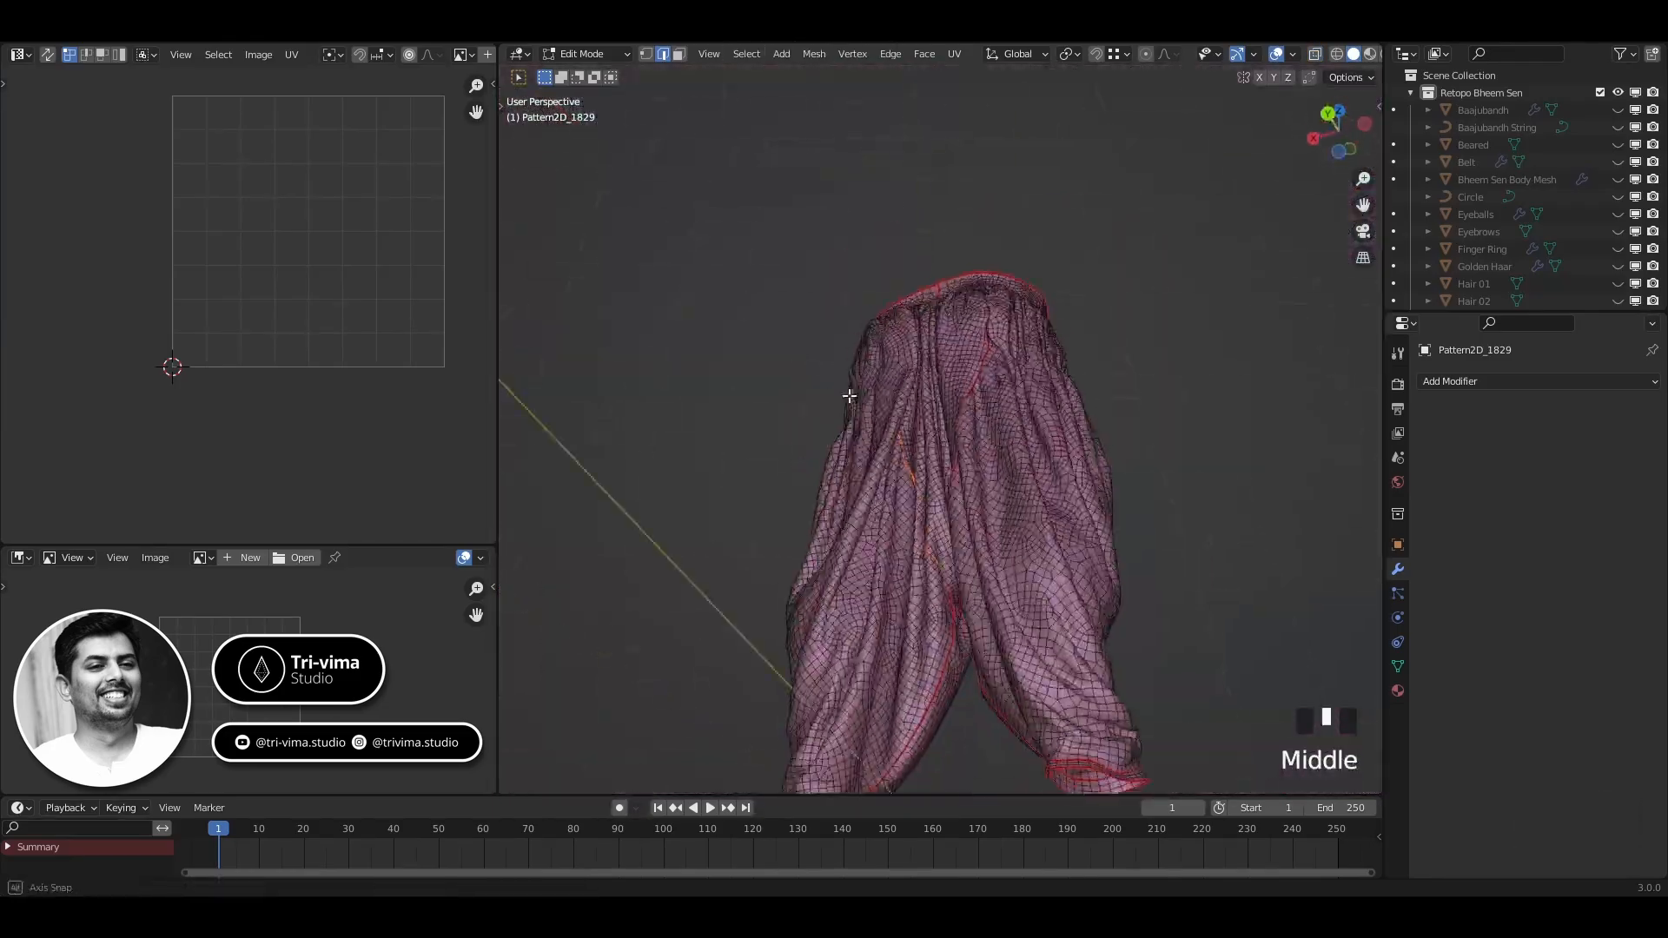
# Select the trousers' entire mesh and unwrap it along the marked seams
pyautogui.hotkey('ctrl', 'Tab')
pyautogui.moveTo(782, 365); pyautogui.dragTo(816, 375, button='middle')
pyautogui.hotkey('ctrl', 'Tab')
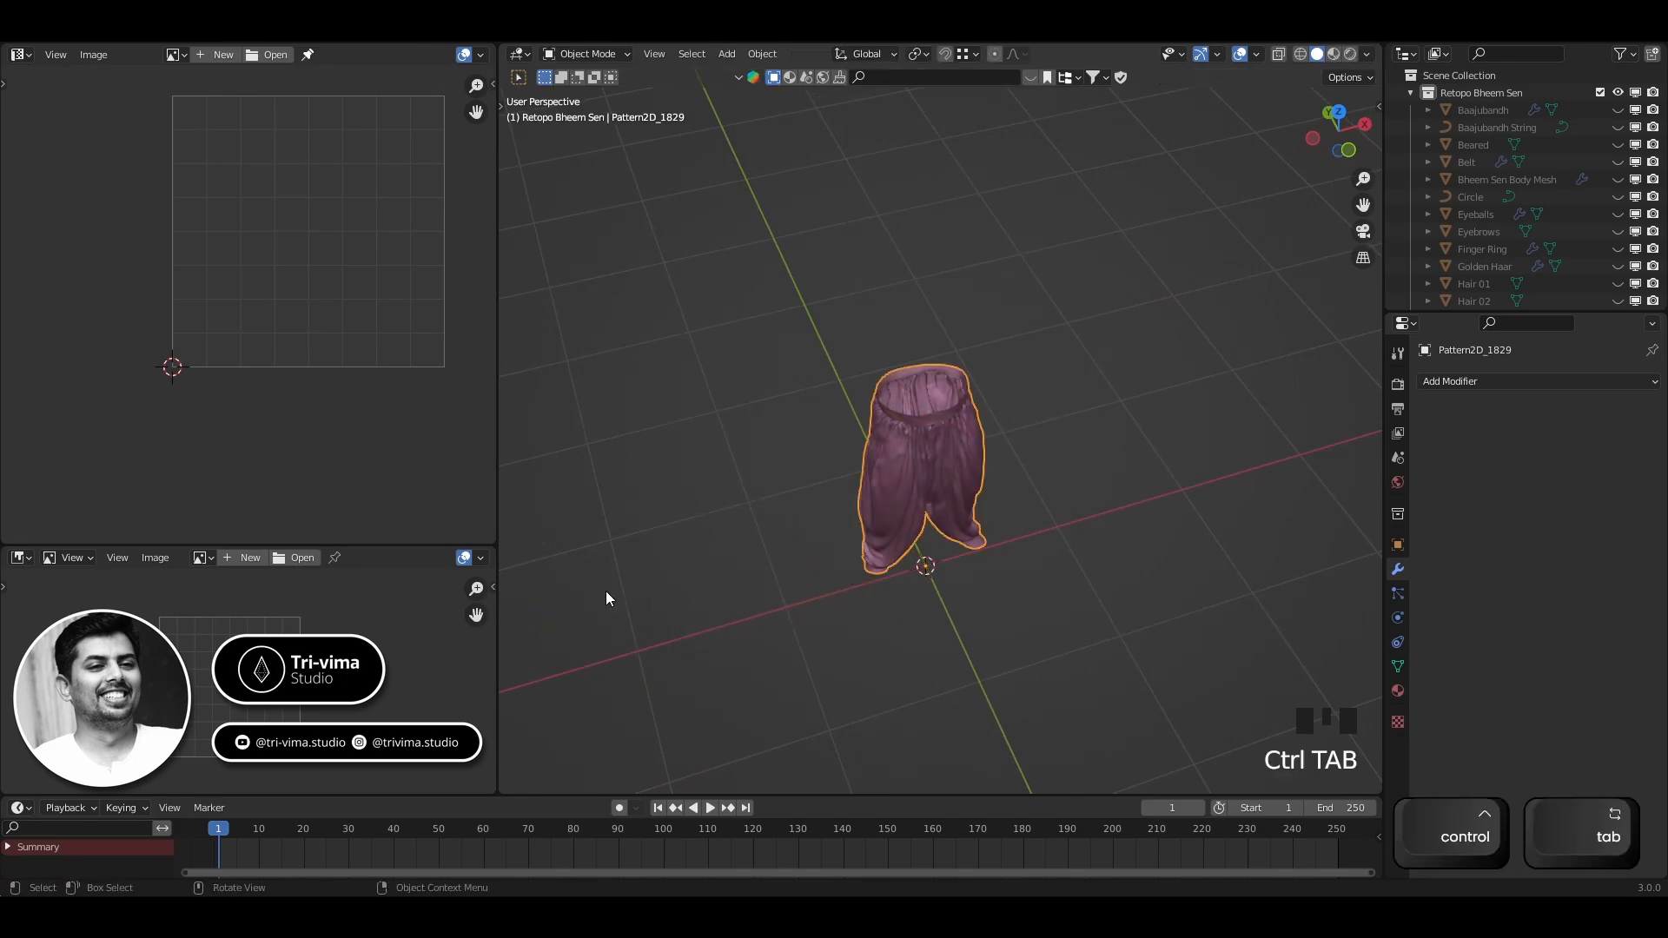
pyautogui.press('a')
pyautogui.click(954, 53)
pyautogui.click(973, 71)
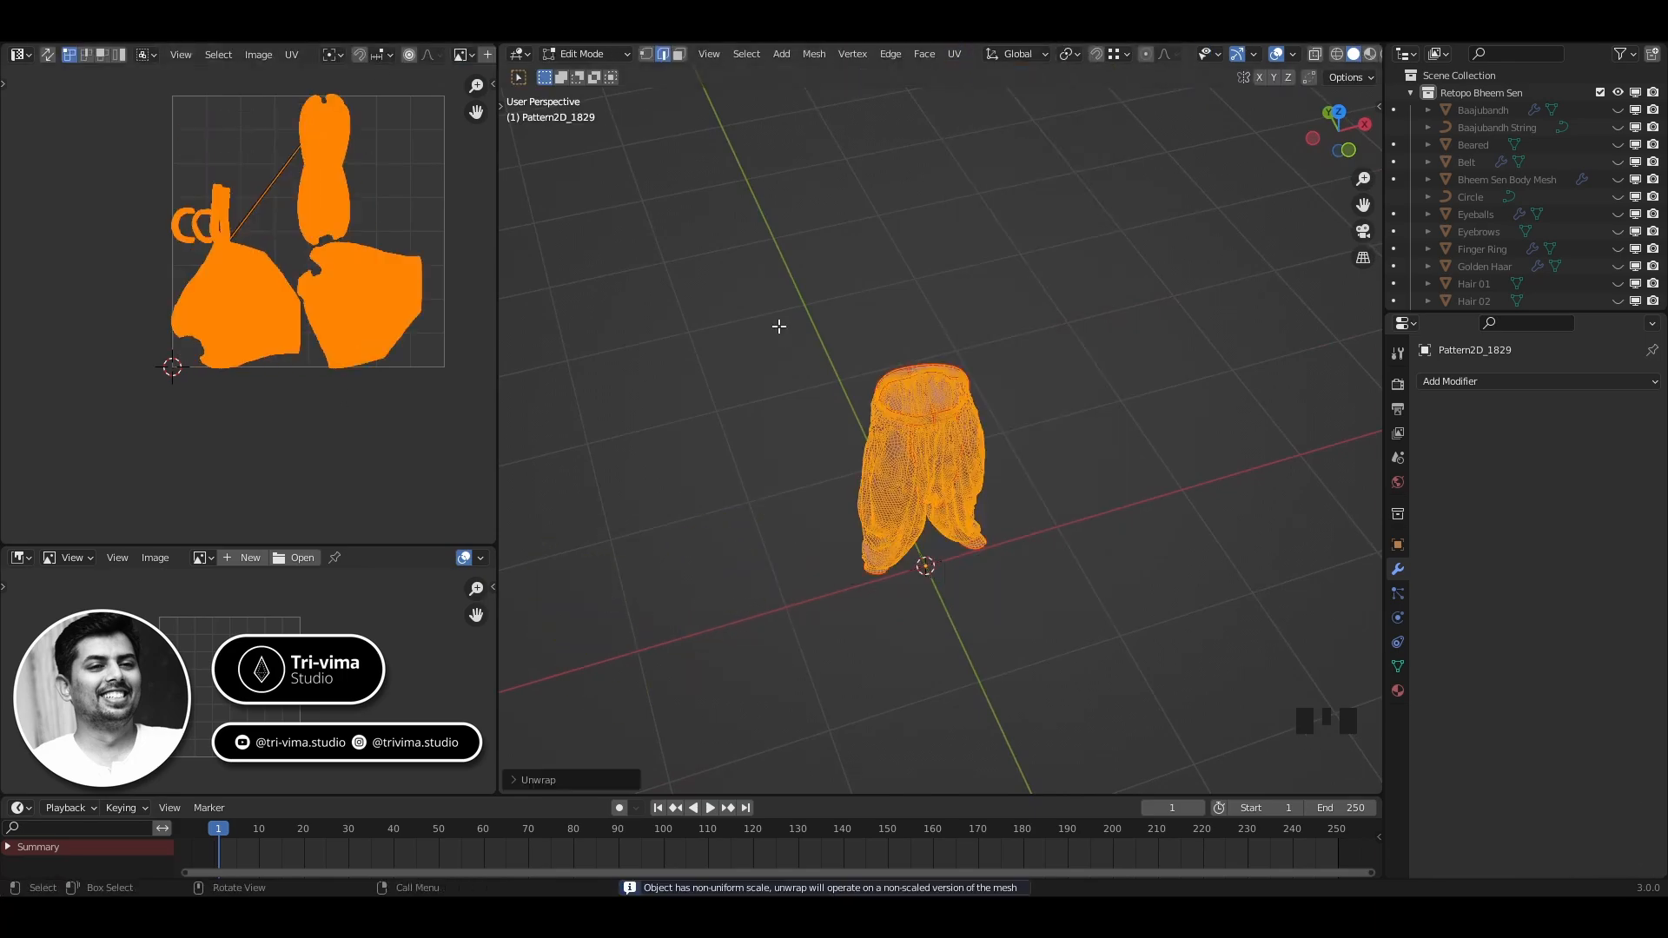
# In the enlarged UV editor, select the stray UV vertices stretched between two islands and move them onto the upper island
pyautogui.scroll(3, 306, 176)
pyautogui.hotkey('ctrl', 'space')
pyautogui.scroll(8, 930, 328)
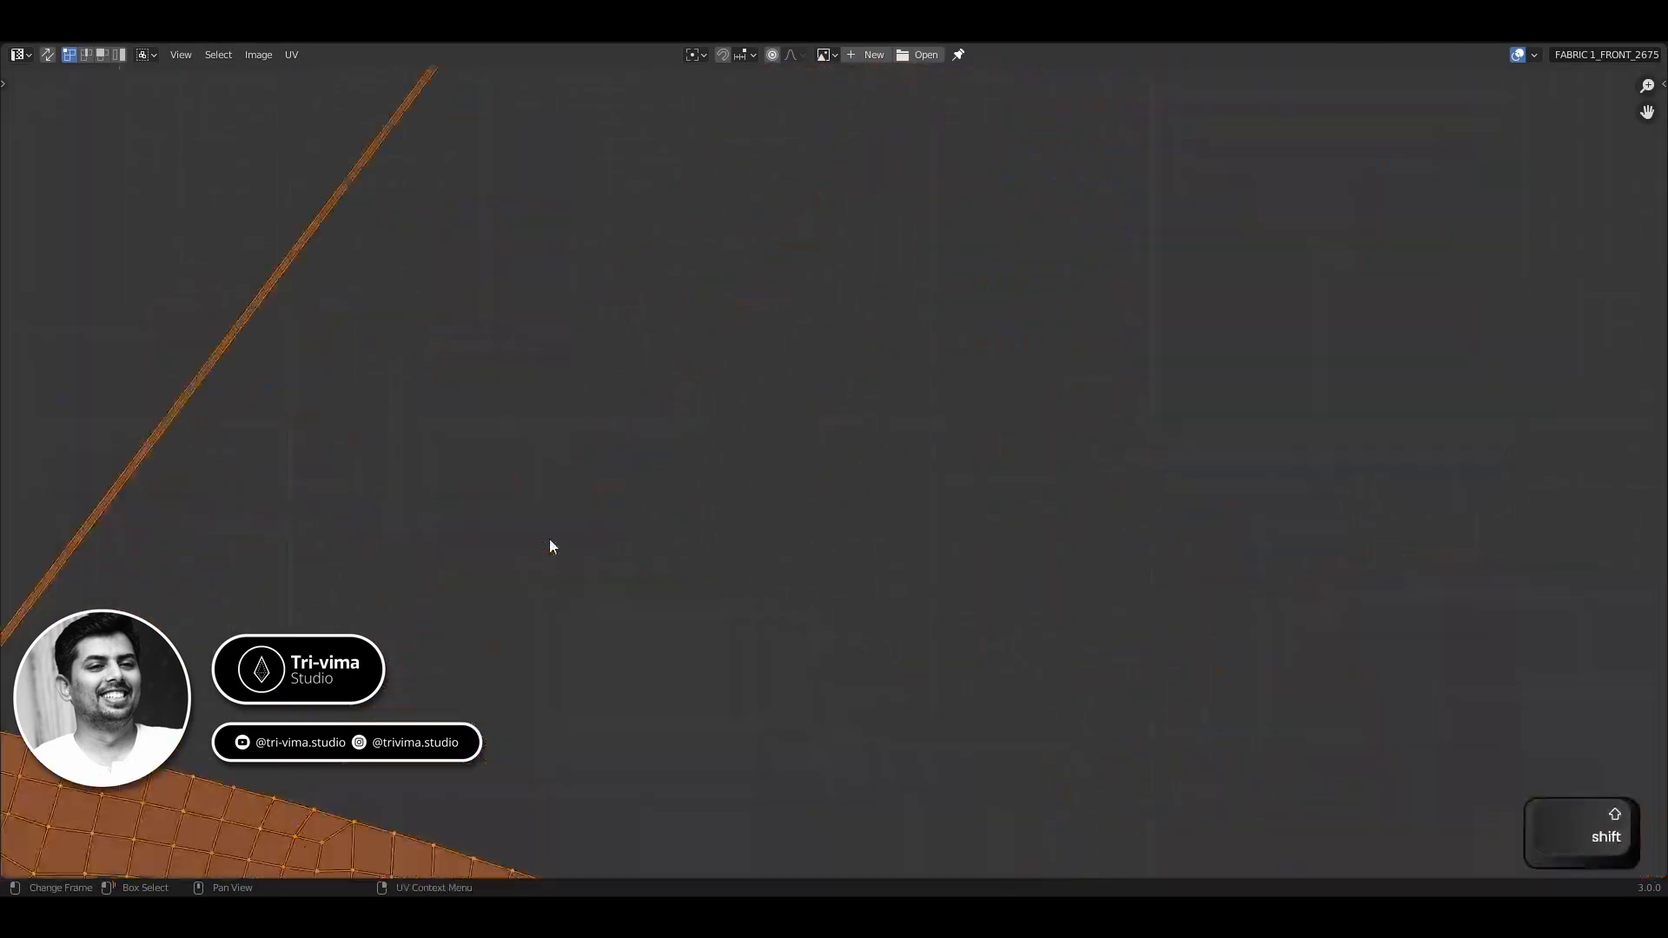
pyautogui.moveTo(326, 570); pyautogui.dragTo(346, 593)
pyautogui.scroll(-7, 417, 556)
pyautogui.keyDown('shift'); pyautogui.moveTo(431, 521); pyautogui.dragTo(652, 654, button='middle'); pyautogui.keyUp('shift')
pyautogui.press('g')
pyautogui.click(987, 193)
# Fine-position the stray UV vertices in the mesh gap they belong to inside the upper island
pyautogui.scroll(6, 987, 194)
pyautogui.keyDown('shift'); pyautogui.moveTo(869, 348); pyautogui.dragTo(824, 641, button='middle'); pyautogui.keyUp('shift')
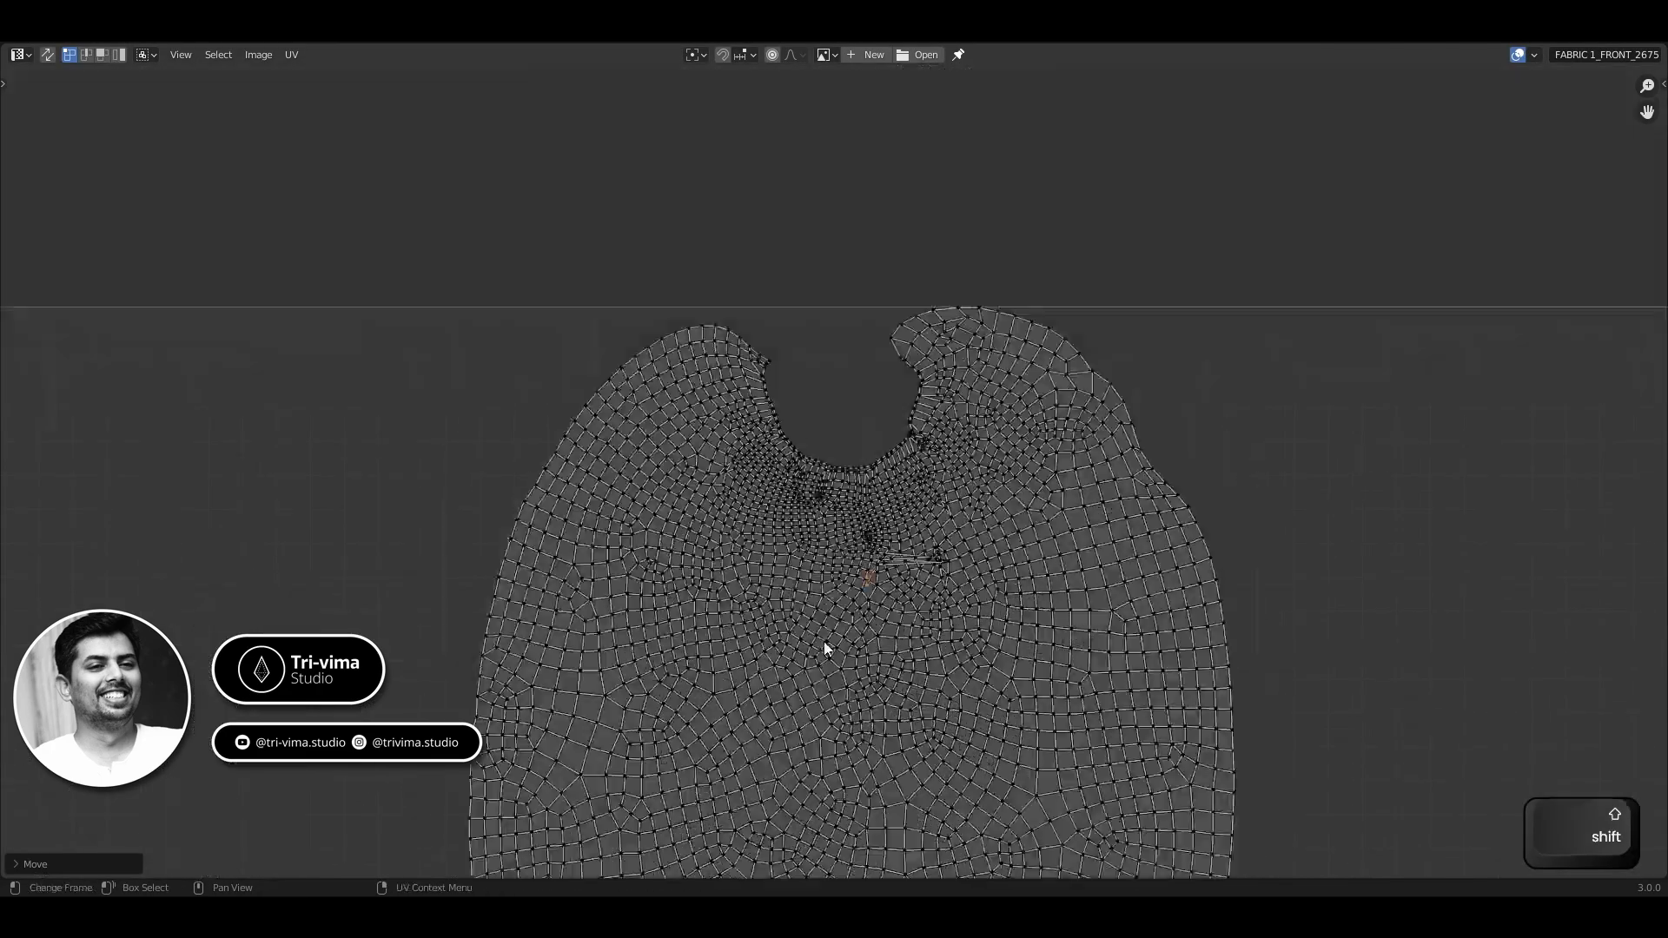
pyautogui.scroll(9, 869, 573)
pyautogui.scroll(-1, 688, 624)
pyautogui.press('g')
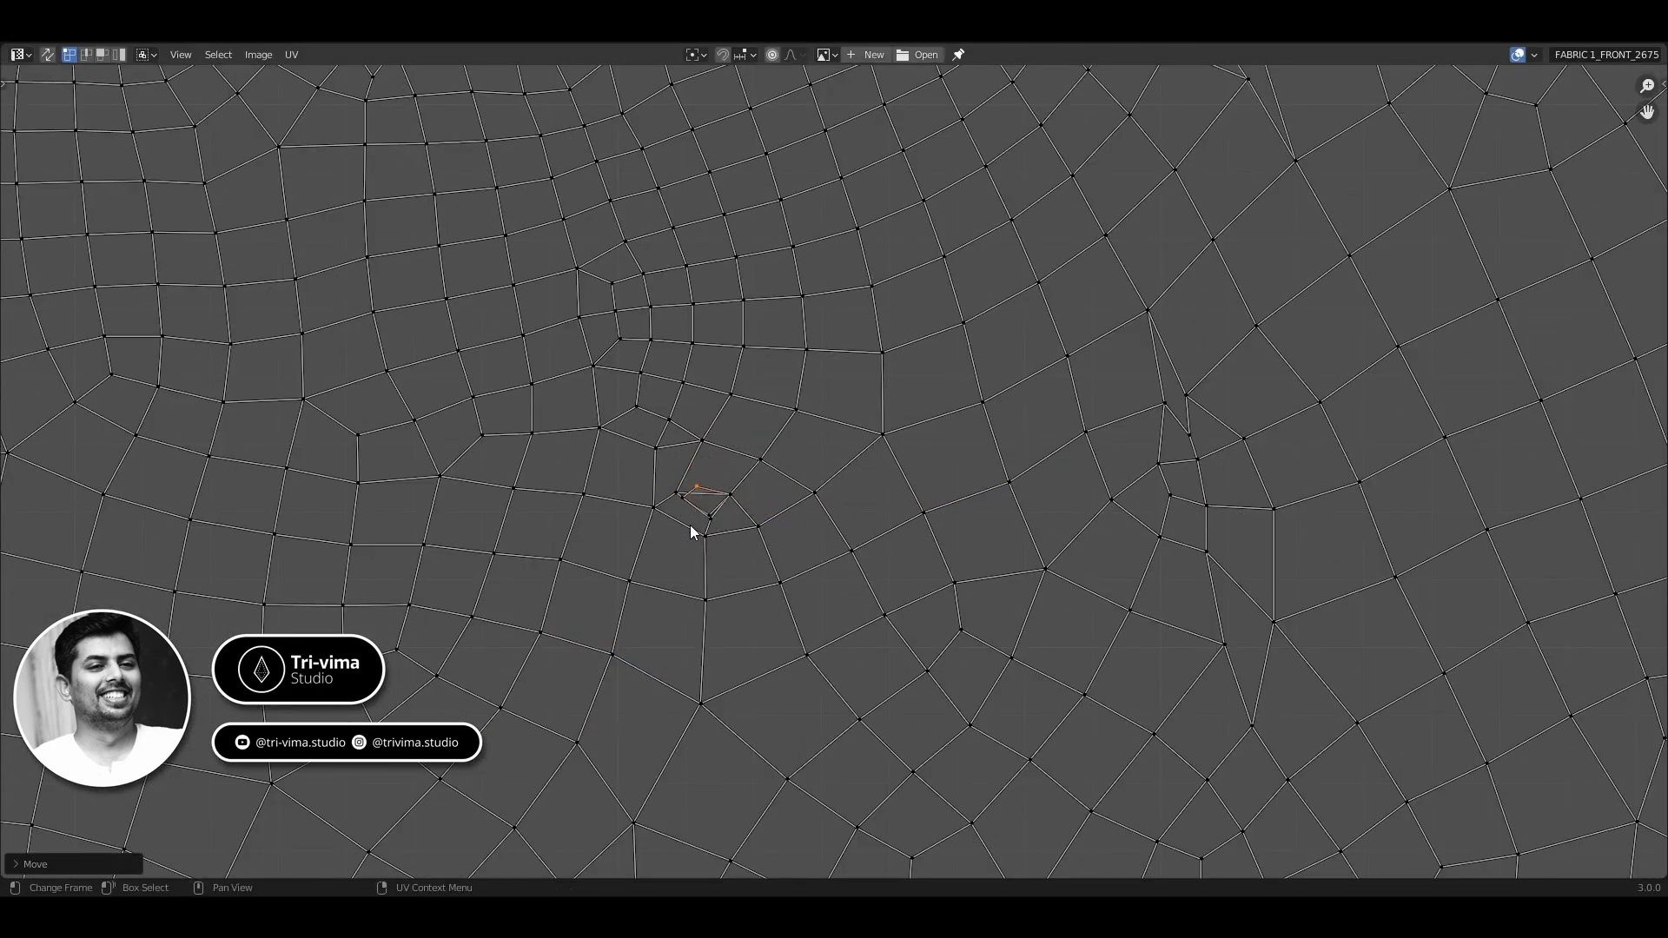
# Unhide all objects and export only the selected dhoti pieces as the OBJ file "Dhoti OBJ"
pyautogui.scroll(-10, 728, 509)
pyautogui.hotkey('ctrl', 'space')
pyautogui.hotkey('alt', 'h')
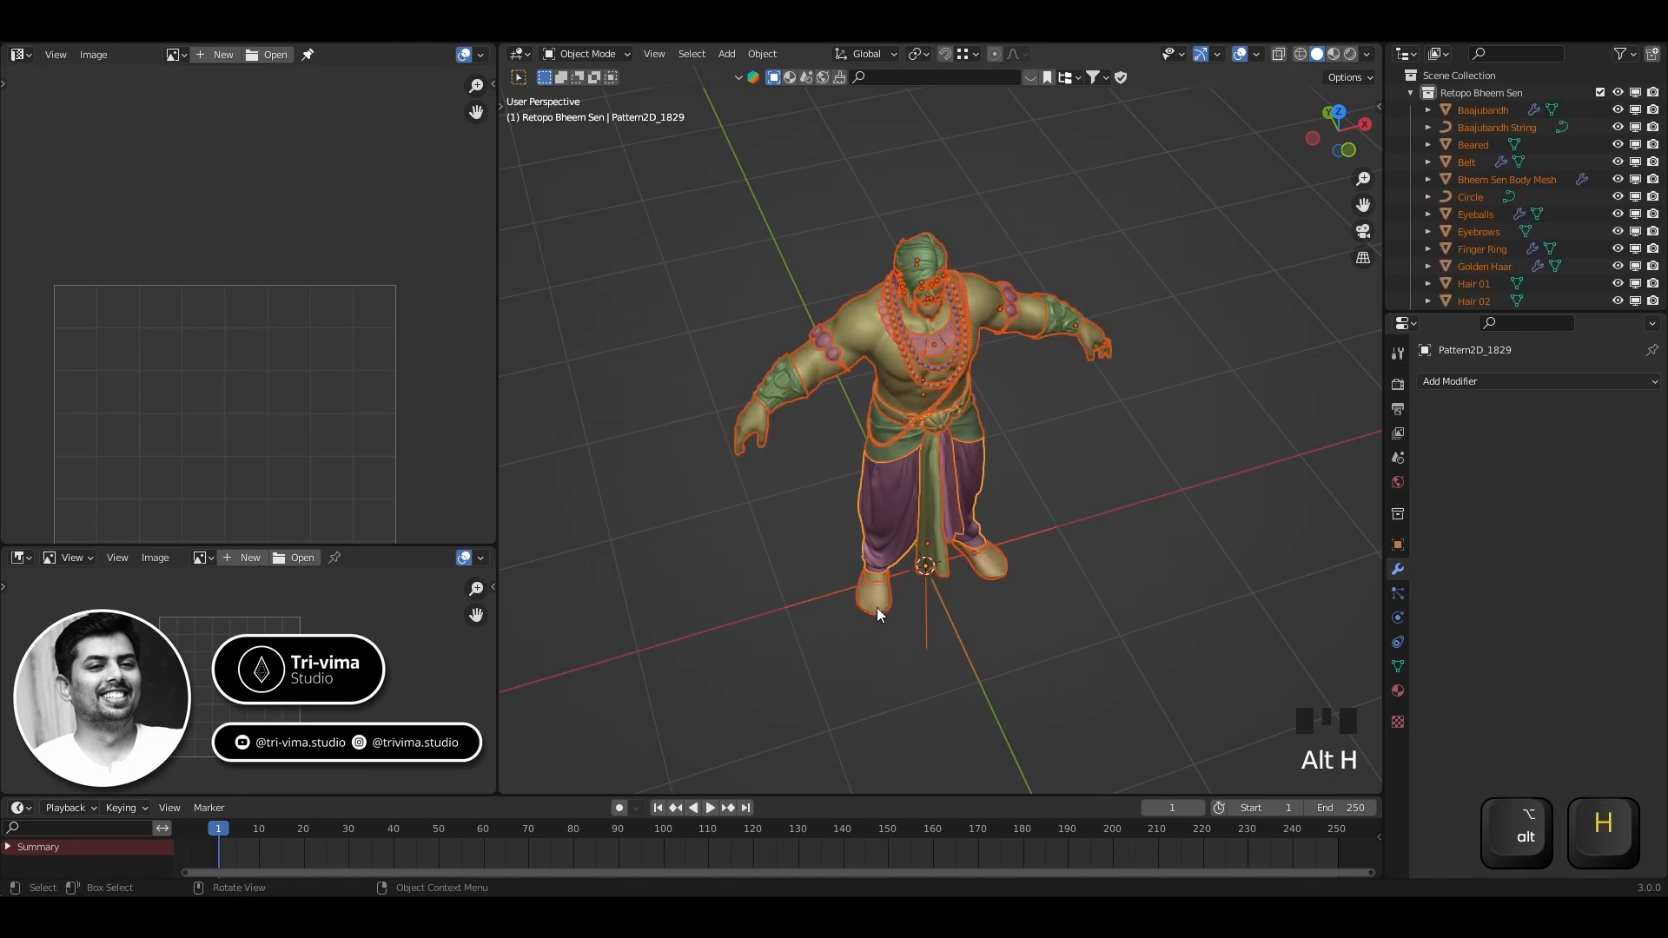
pyautogui.keyDown('shift'); pyautogui.click(900, 450); pyautogui.keyUp('shift')
pyautogui.keyDown('shift'); pyautogui.click(900, 450); pyautogui.keyUp('shift')
pyautogui.click(35, 41)
pyautogui.click(330, 420)
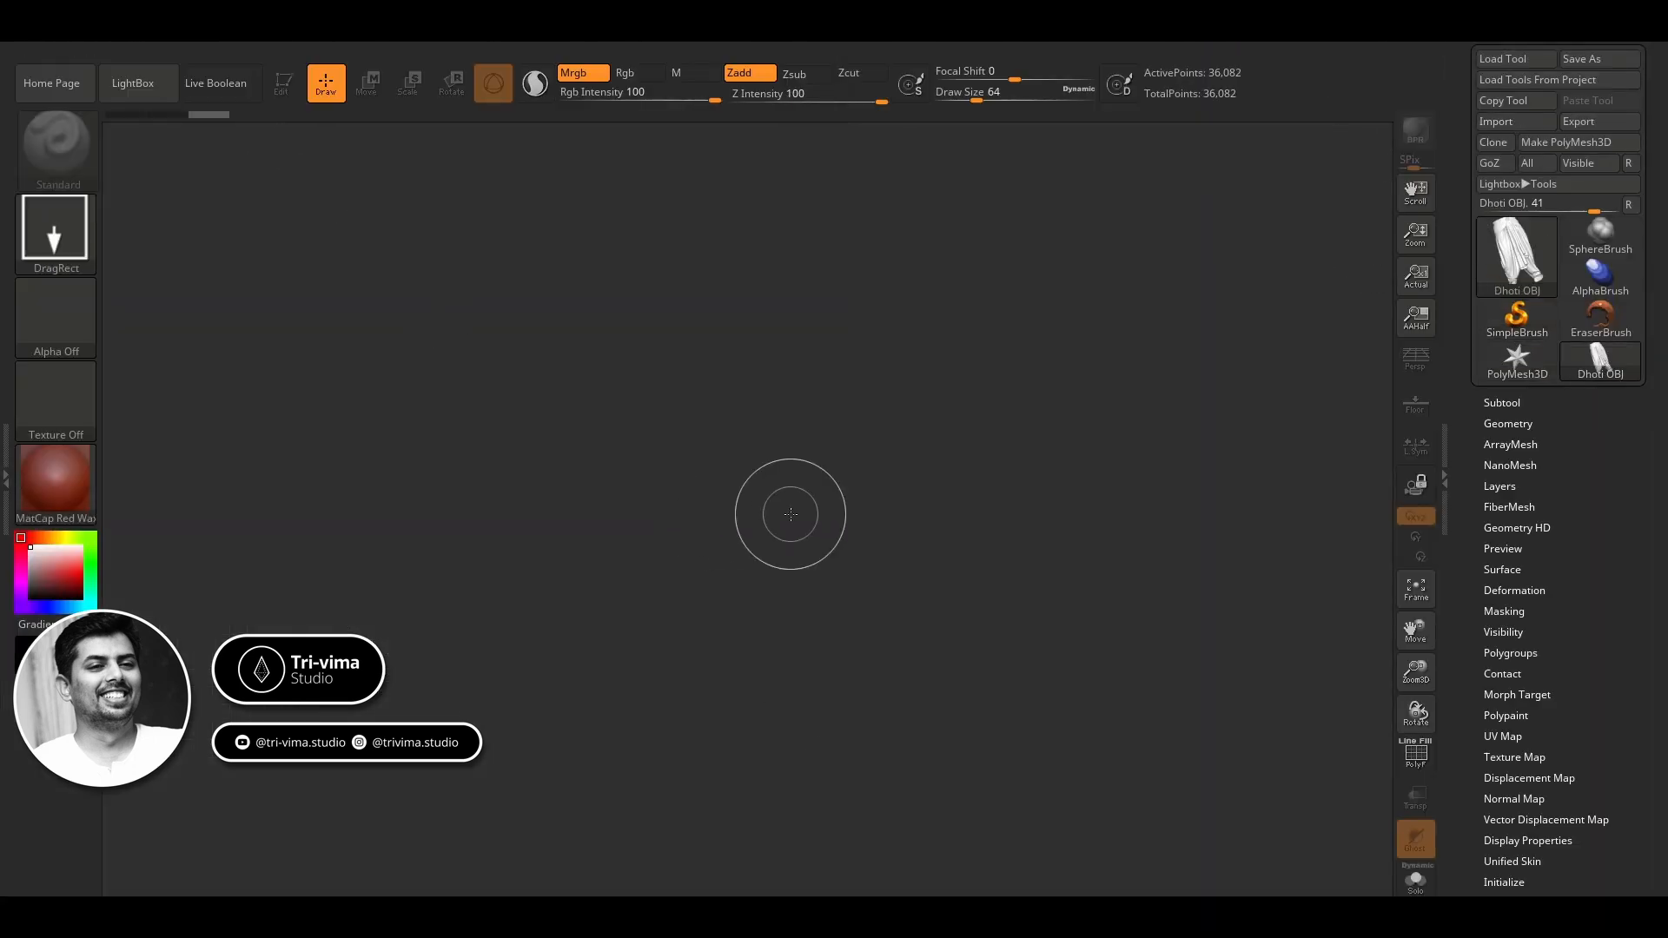
# In ZBrush, place the imported Dhoti OBJ upright on the canvas, enter Edit mode and show its polyframe
pyautogui.keyDown('shift'); pyautogui.moveTo(790, 513); pyautogui.dragTo(573, 327); pyautogui.keyUp('shift')
pyautogui.click(283, 82)
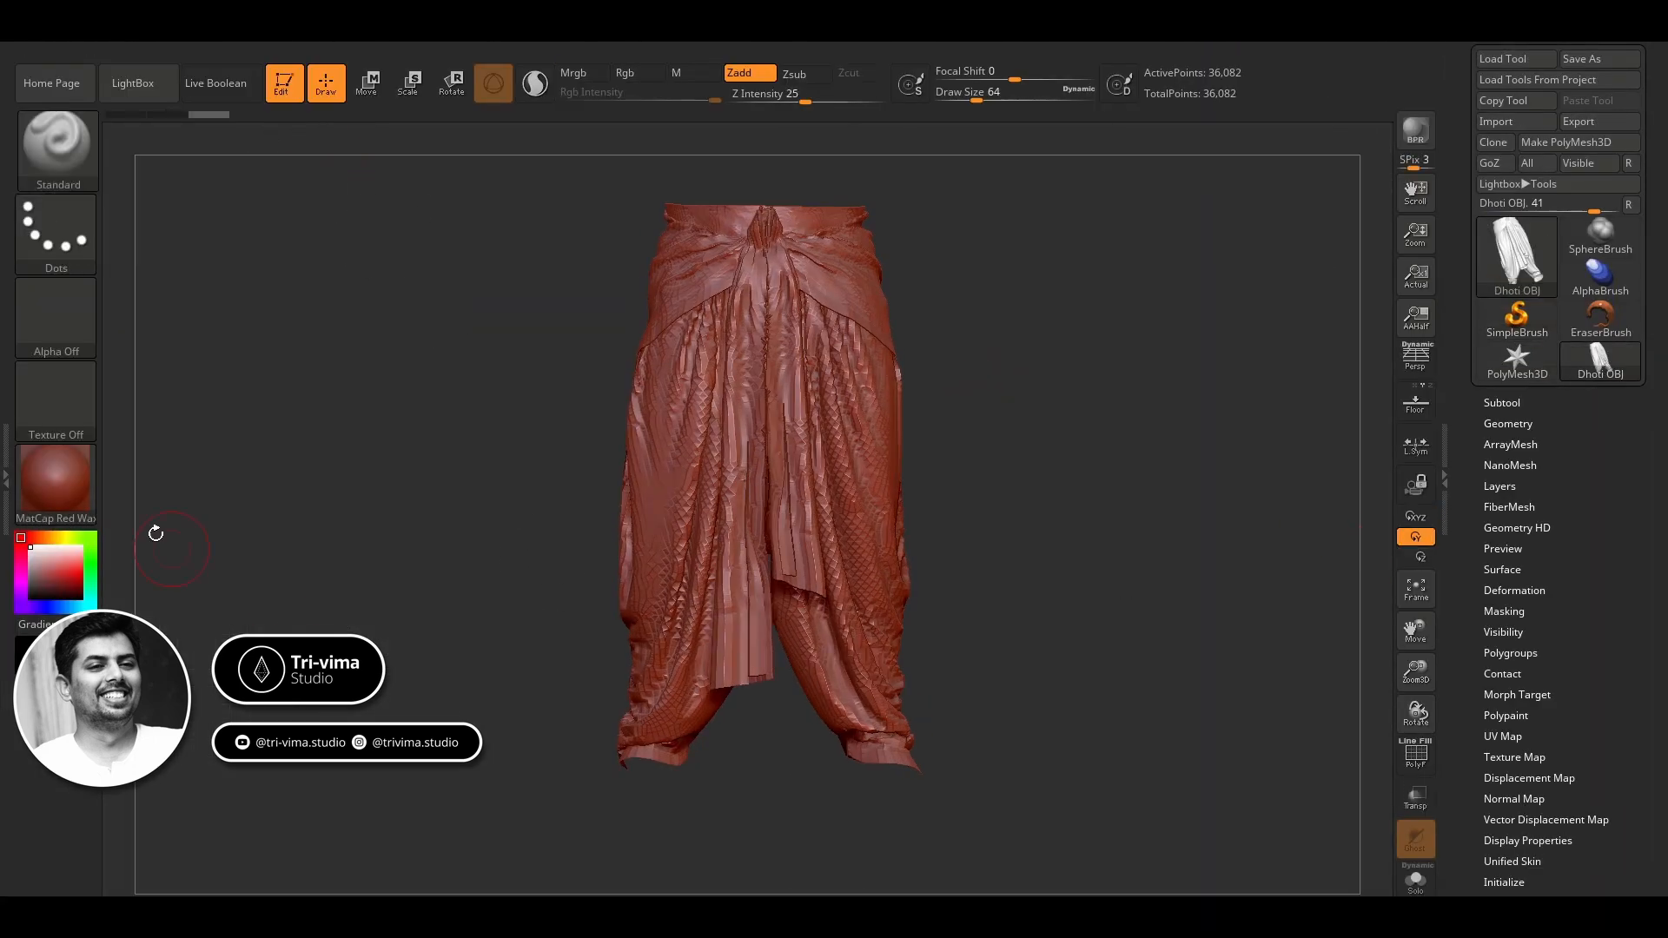
pyautogui.click(1415, 756)
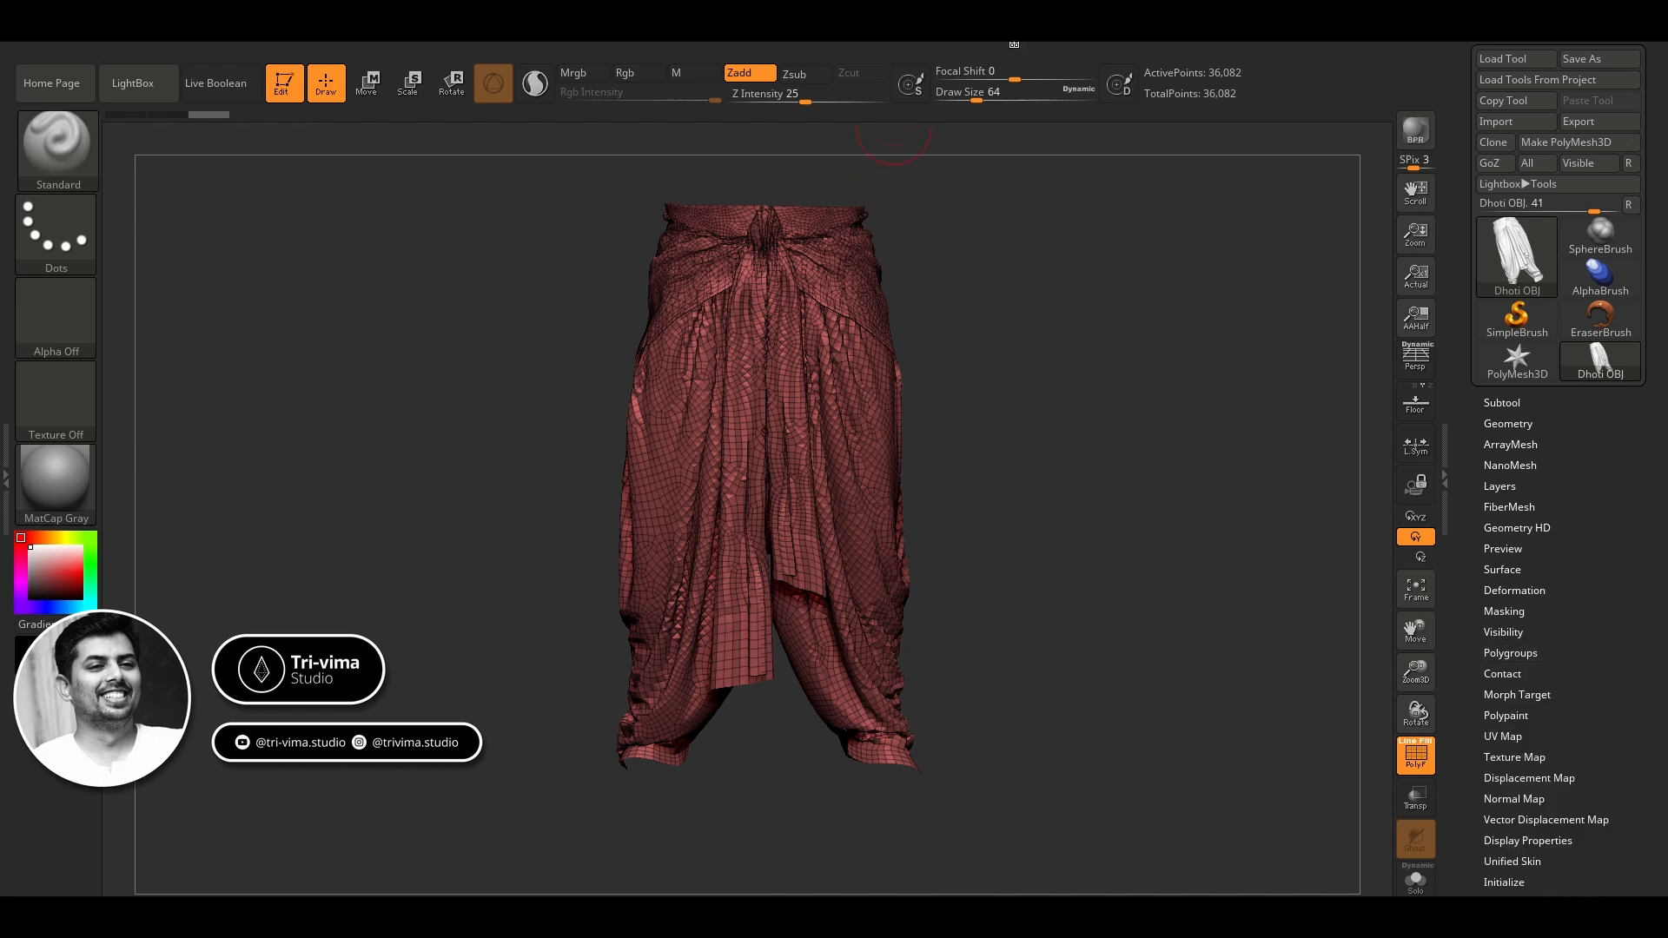
# Try unwrapping the dhoti with UV Master using Symmetry and Polygroups, and preview the layout with Morph UV
pyautogui.click(1012, 46)
pyautogui.click(1036, 396)
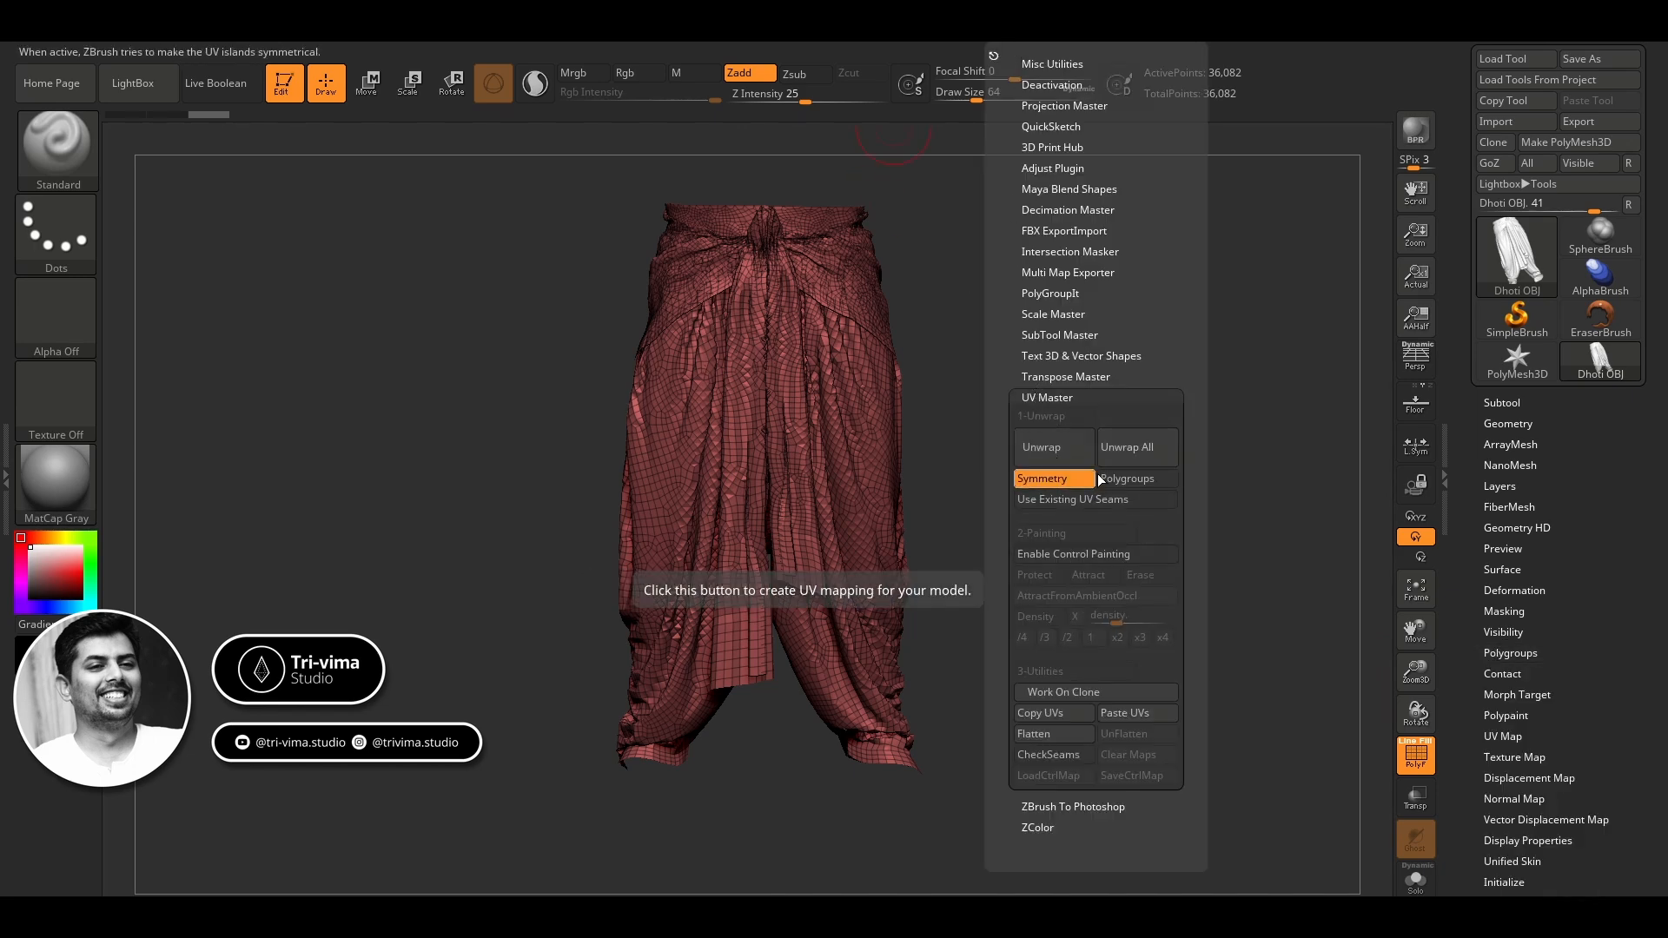
pyautogui.click(1059, 448)
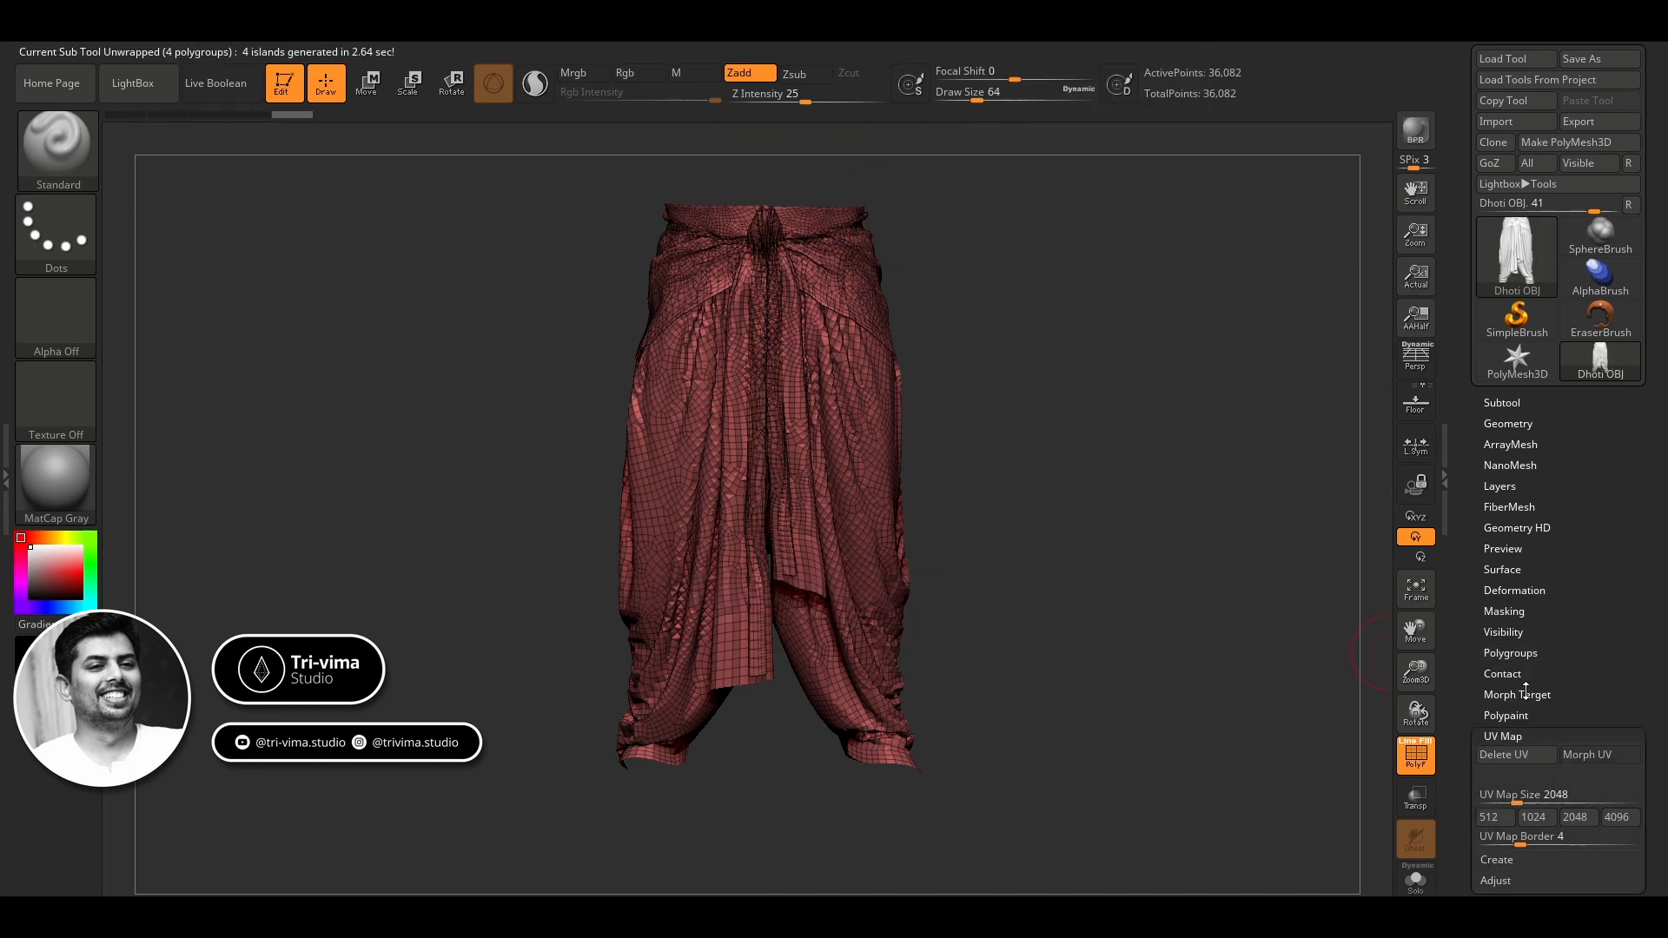
pyautogui.click(1599, 754)
pyautogui.click(1595, 755)
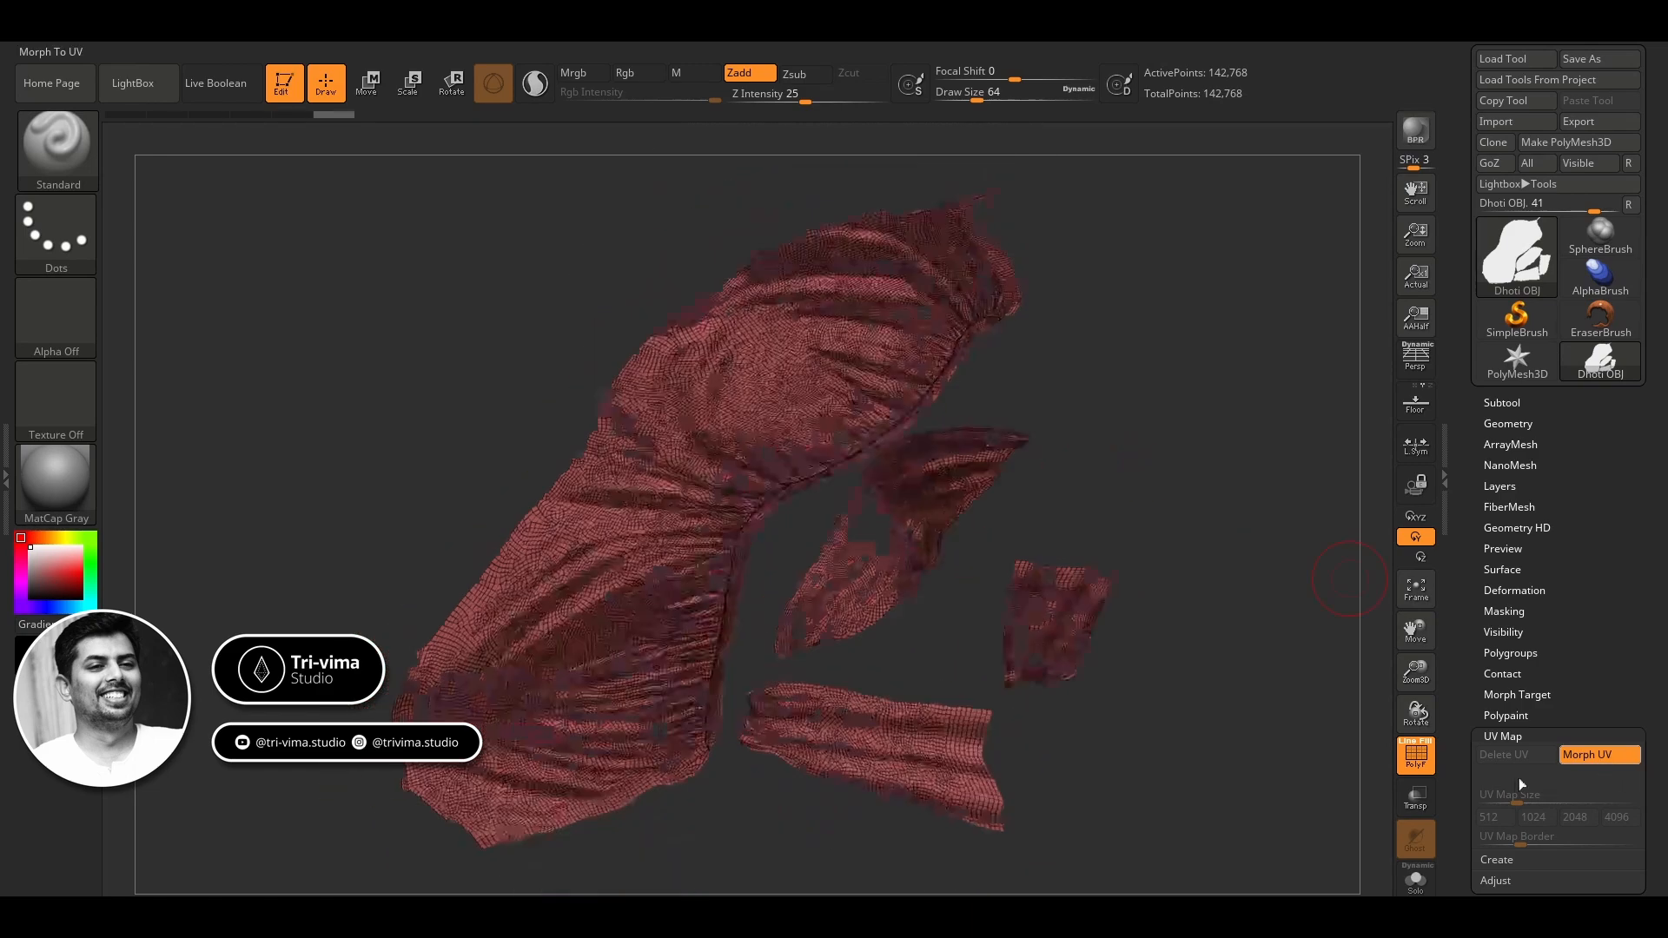
# Create the dhoti's polygroups with Auto Groups With UV and unwrap it in UV Master with Symmetry and Polygroups on
pyautogui.click(1510, 652)
pyautogui.click(1530, 691)
pyautogui.moveTo(1125, 373); pyautogui.dragTo(1155, 443)
pyautogui.moveTo(1156, 443); pyautogui.dragTo(1355, 522)
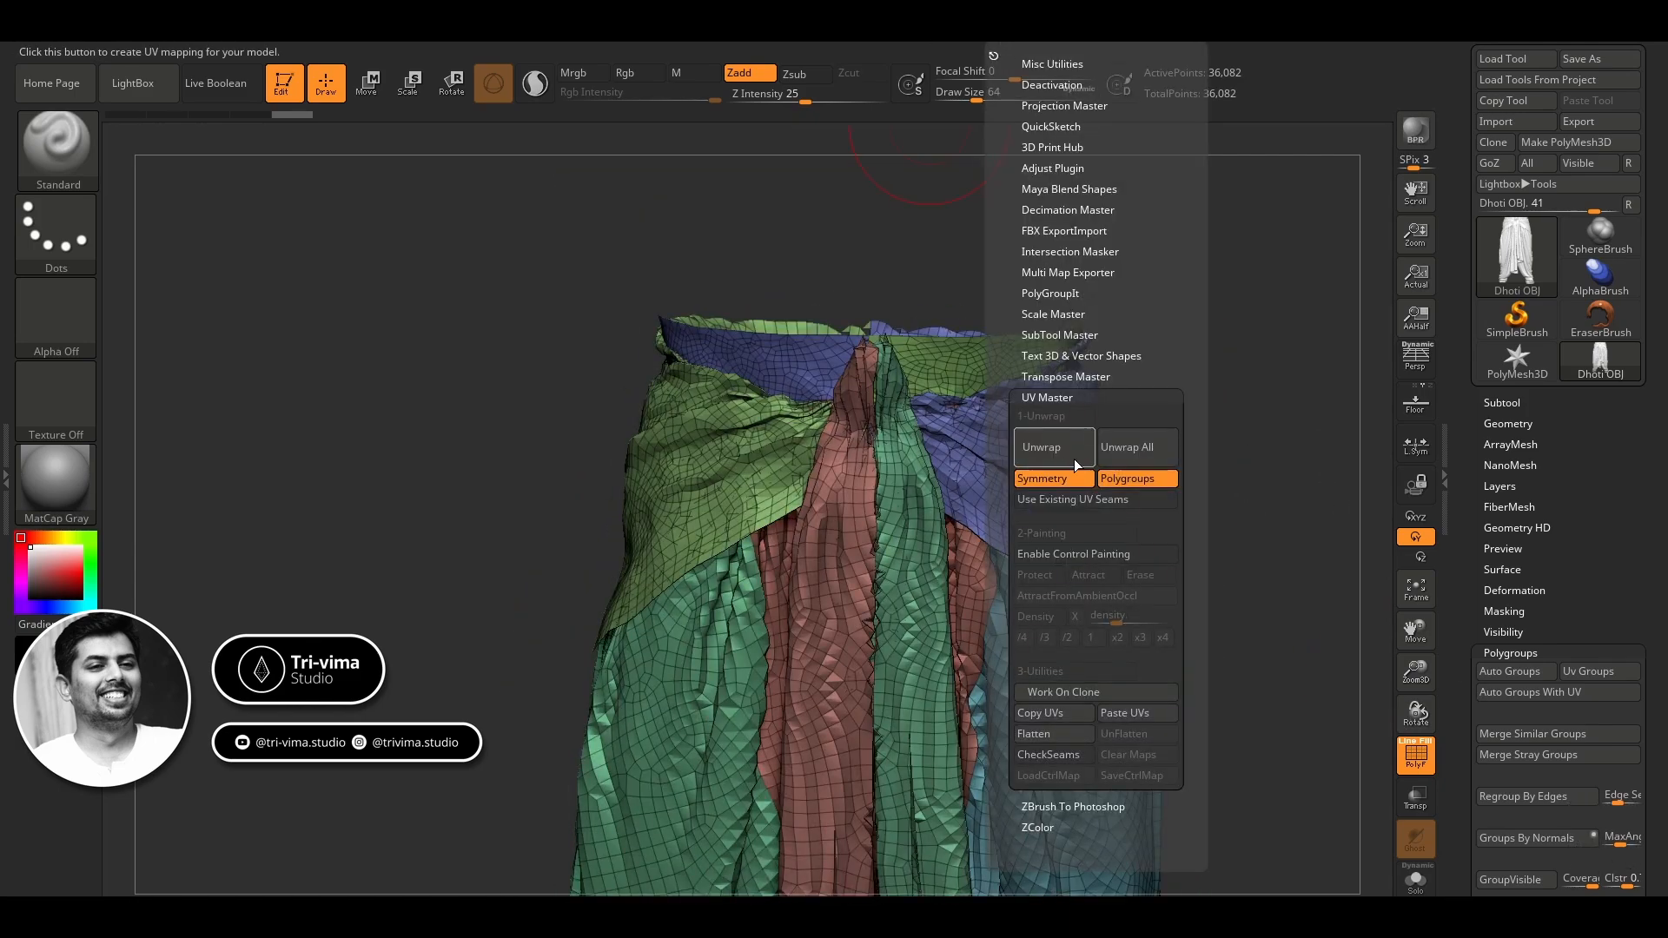
pyautogui.click(1063, 452)
# Inspect the full flattened UV layout of the dhoti with Morph UV and return to the 3D shape
pyautogui.click(1582, 755)
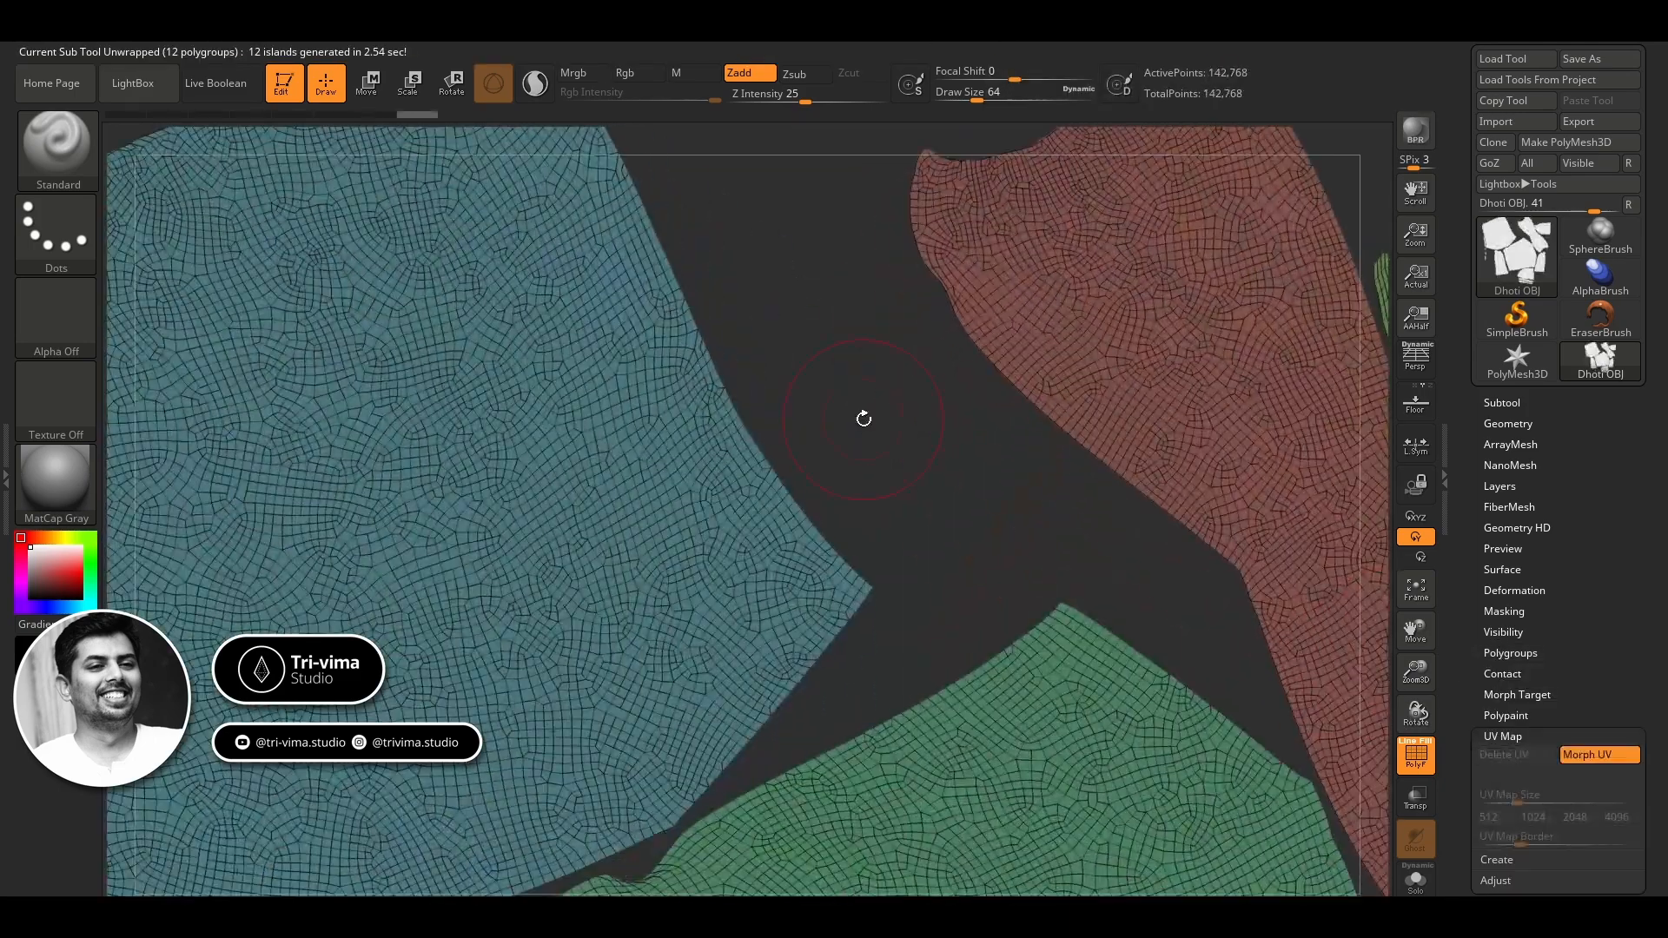
pyautogui.click(1424, 592)
pyautogui.moveTo(1170, 612); pyautogui.dragTo(1174, 642)
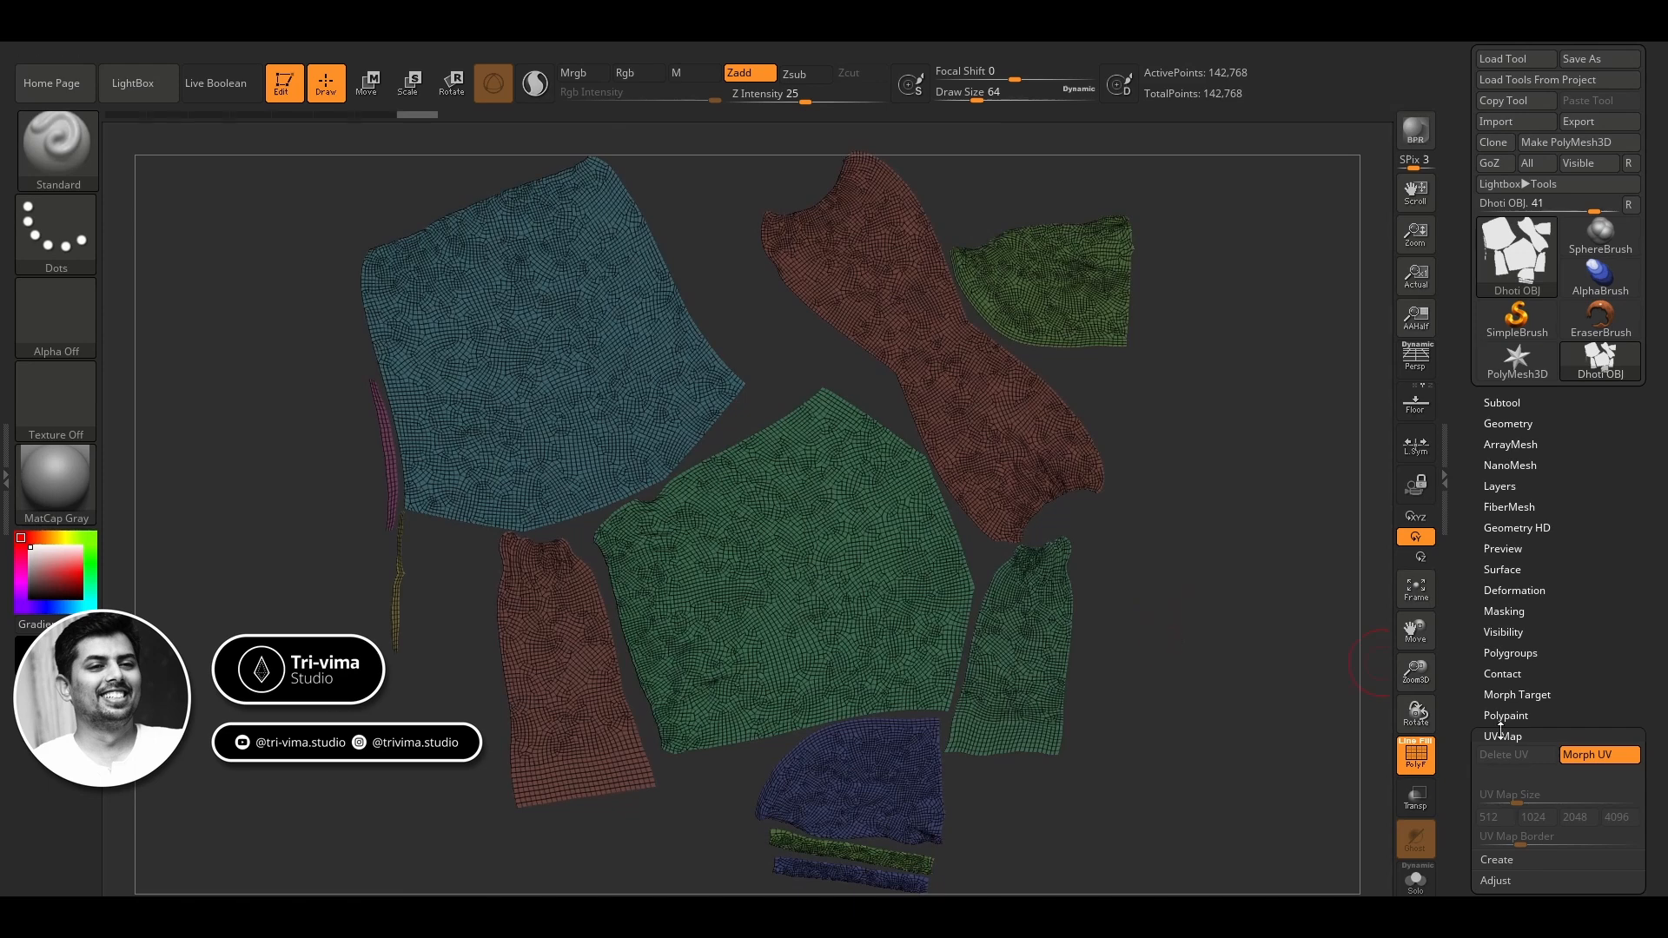
pyautogui.click(1584, 755)
# Export the unwrapped dhoti as "Dhoti OBJ UV Done.OBJ" and quit ZBrush without saving the project
pyautogui.click(1588, 124)
pyautogui.click(291, 193)
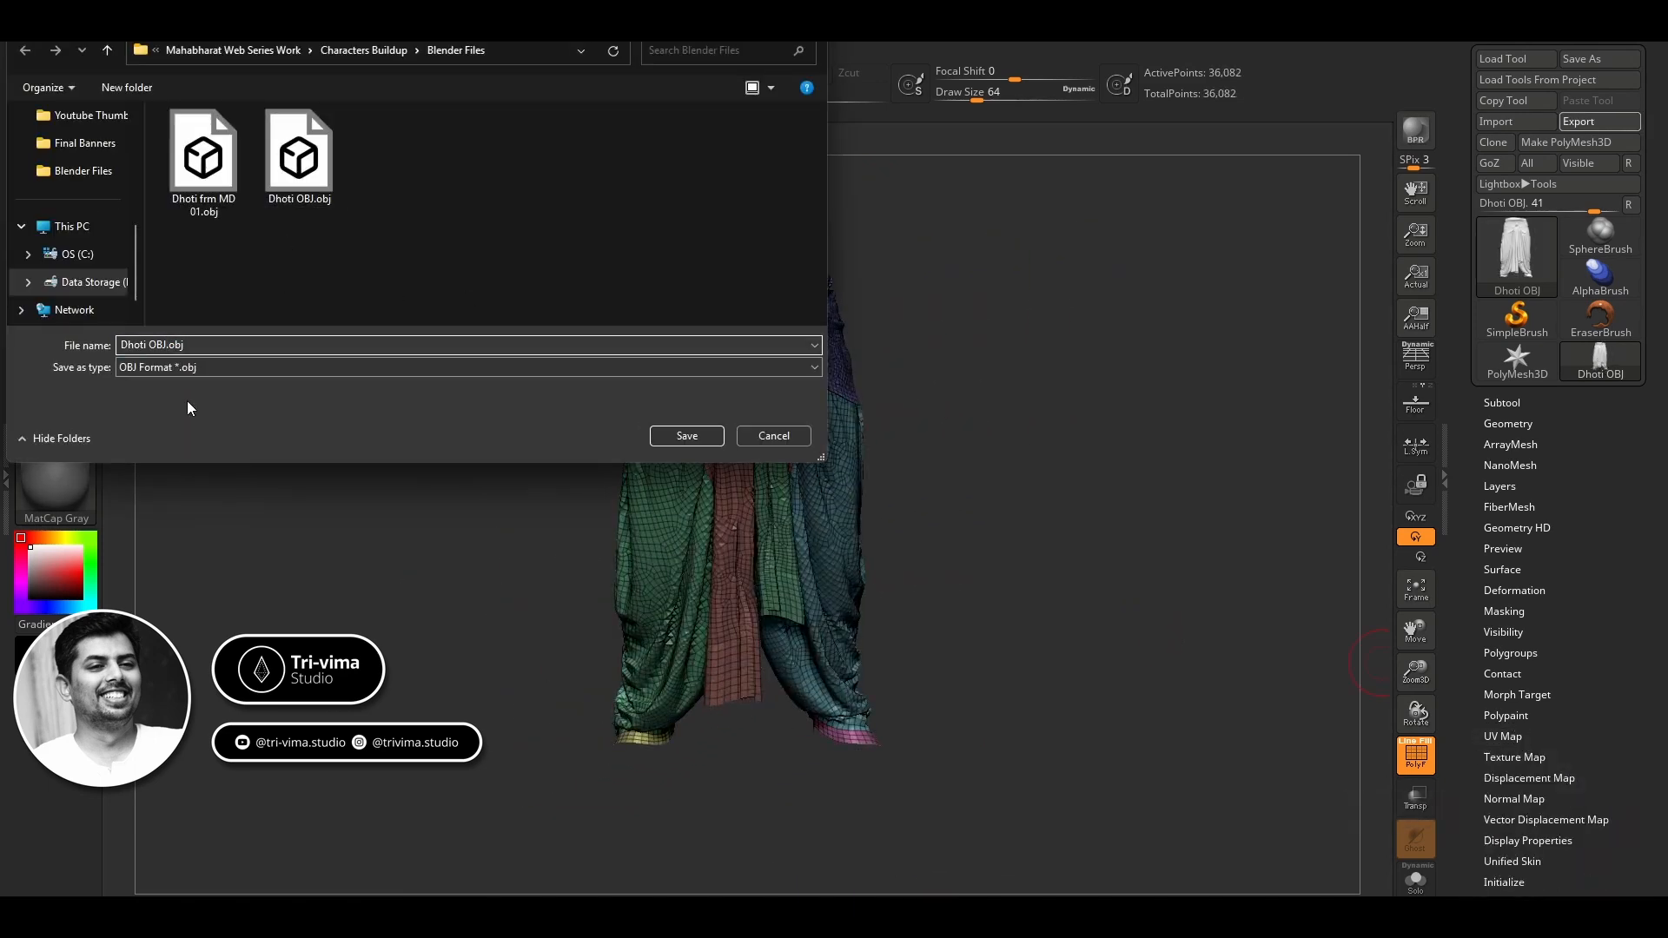
pyautogui.press('Return')
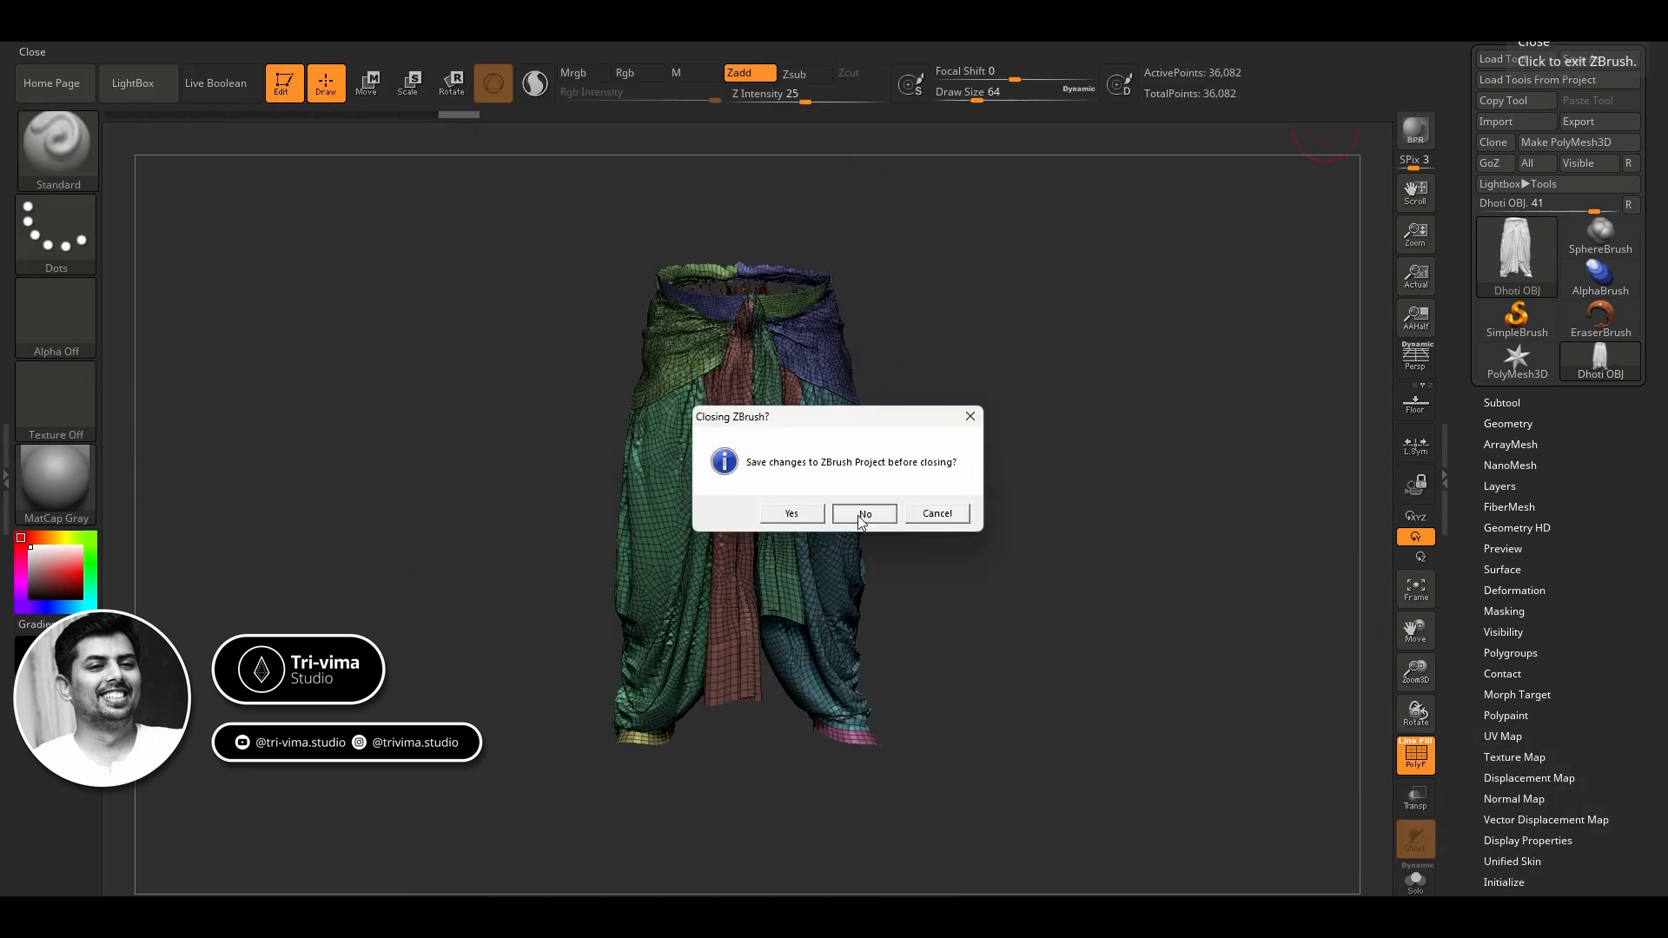
pyautogui.click(863, 514)
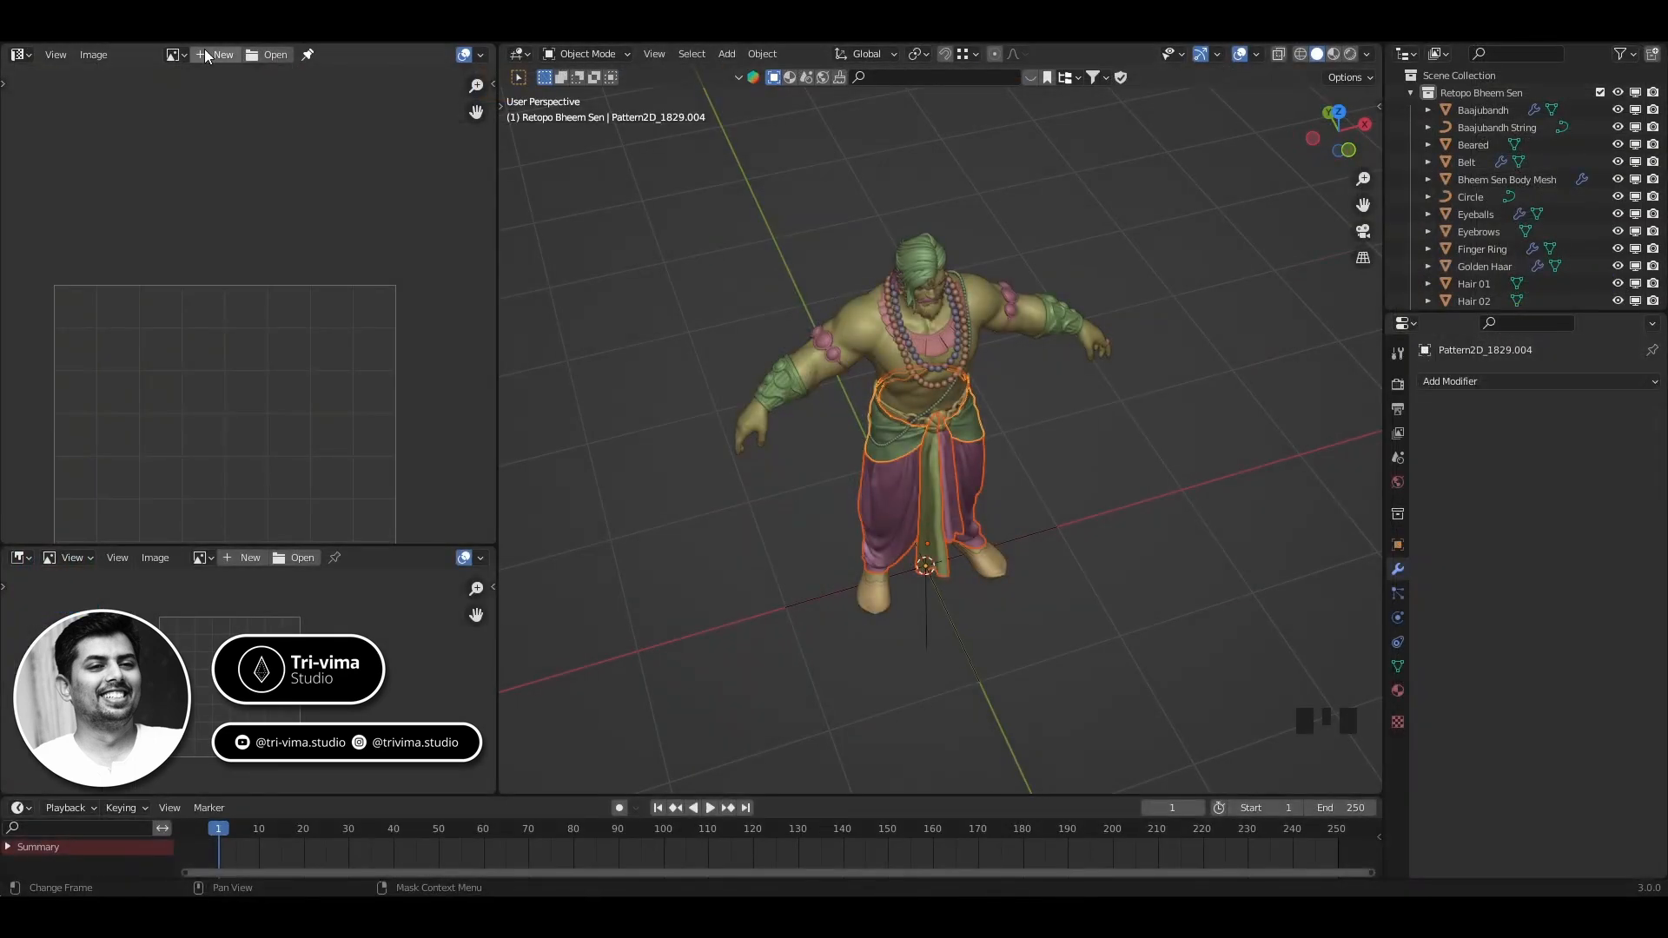
# Back in Blender, show the reference image "Bheem Sen - Color Part 14.png" in full in the upper image editor
pyautogui.click(203, 54)
pyautogui.click(279, 55)
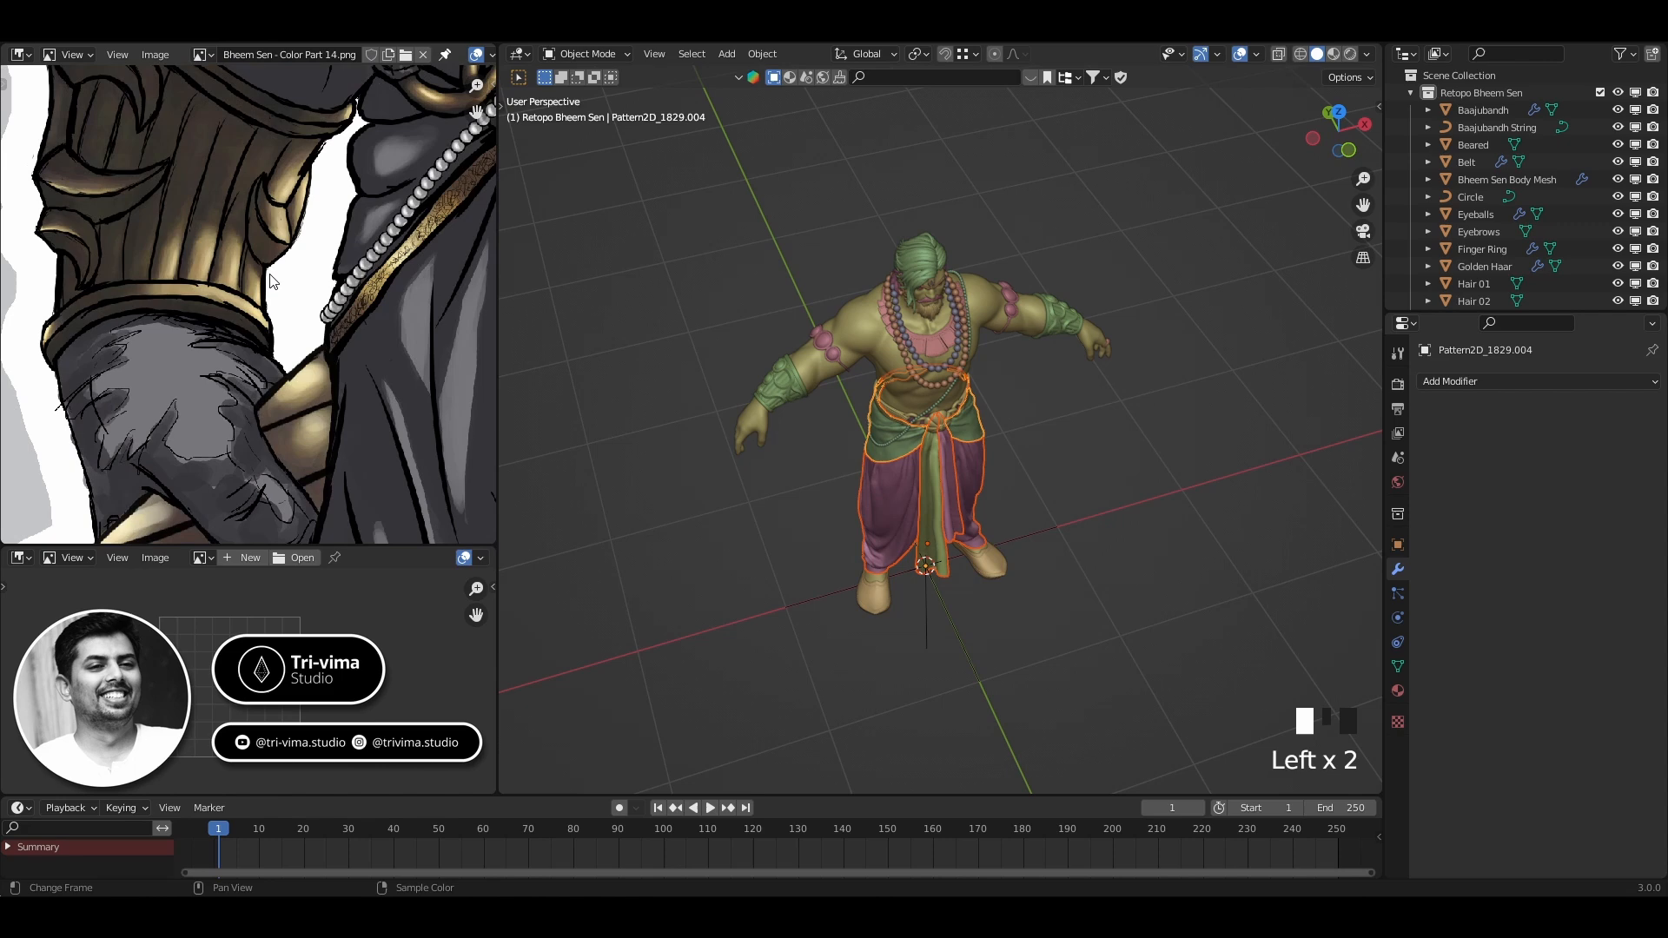
pyautogui.scroll(-5, 269, 280)
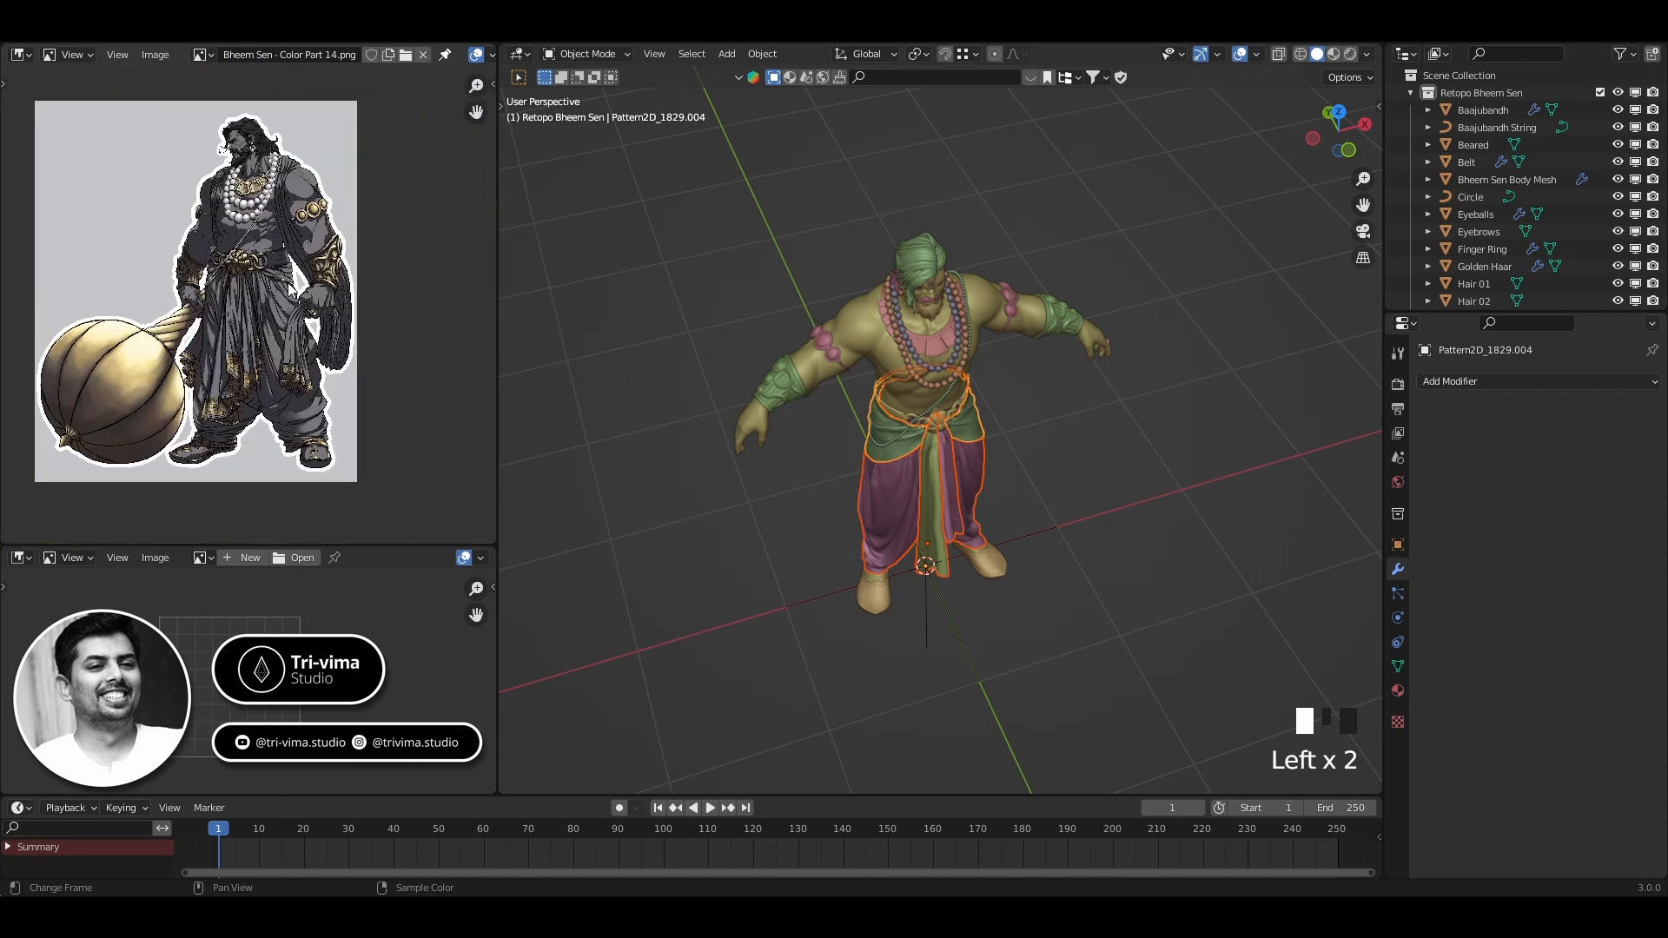
# Name the collection holding the old dhoti pieces "Dhoti 01" and make the Scene Collection active
pyautogui.click(1410, 92)
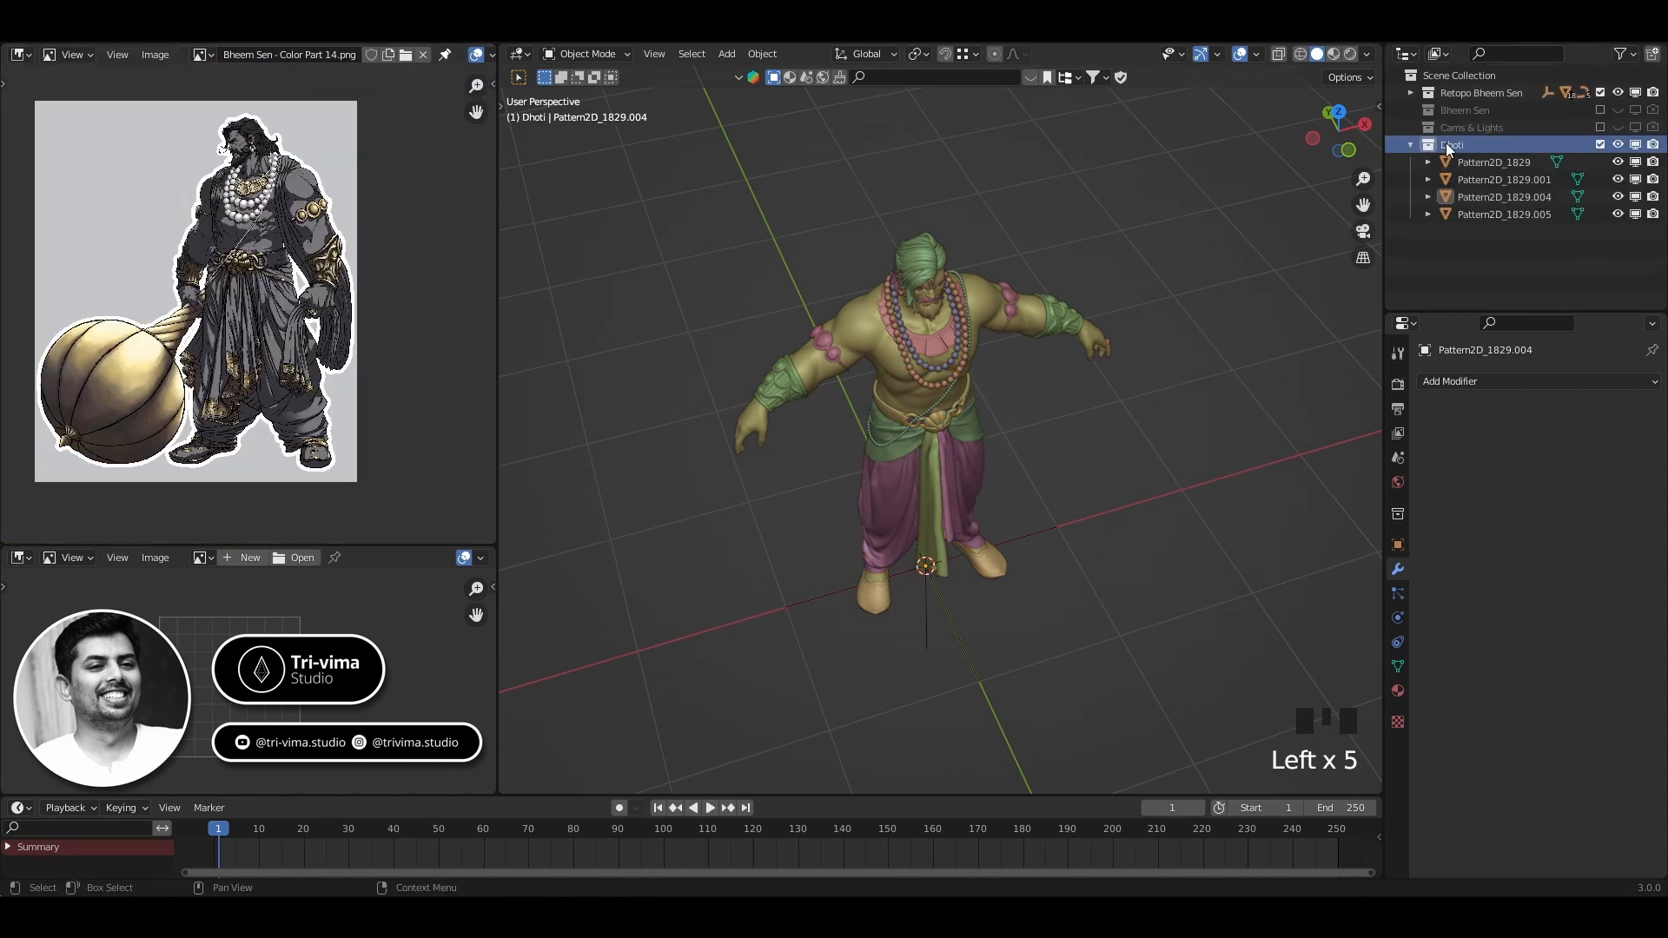
pyautogui.click(1410, 145)
pyautogui.click(1438, 77)
# Import the OBJ file "Dhoti OBJ UV Done.OBJ" into the scene
pyautogui.click(39, 33)
pyautogui.moveTo(73, 265)
pyautogui.click(227, 441)
pyautogui.click(993, 554)
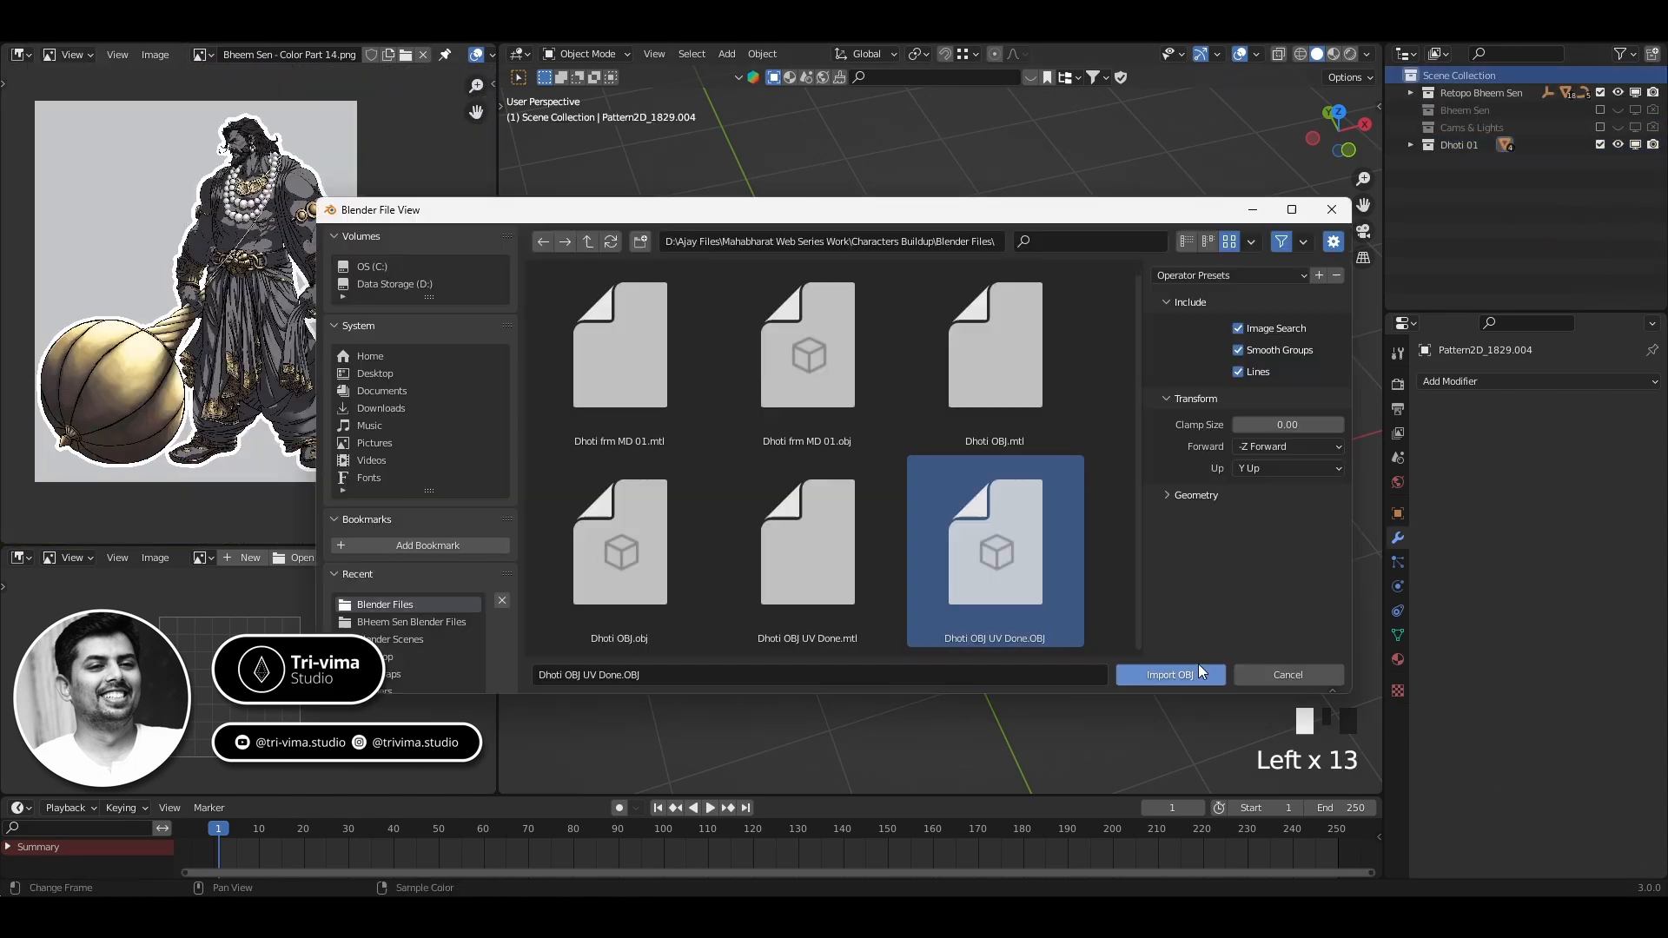
pyautogui.click(1200, 671)
# In front view, move the imported dhoti along Z and scale it down to about 0.82 to fit the character's waist
pyautogui.press('KP_1')
pyautogui.press('g')
pyautogui.press('z')
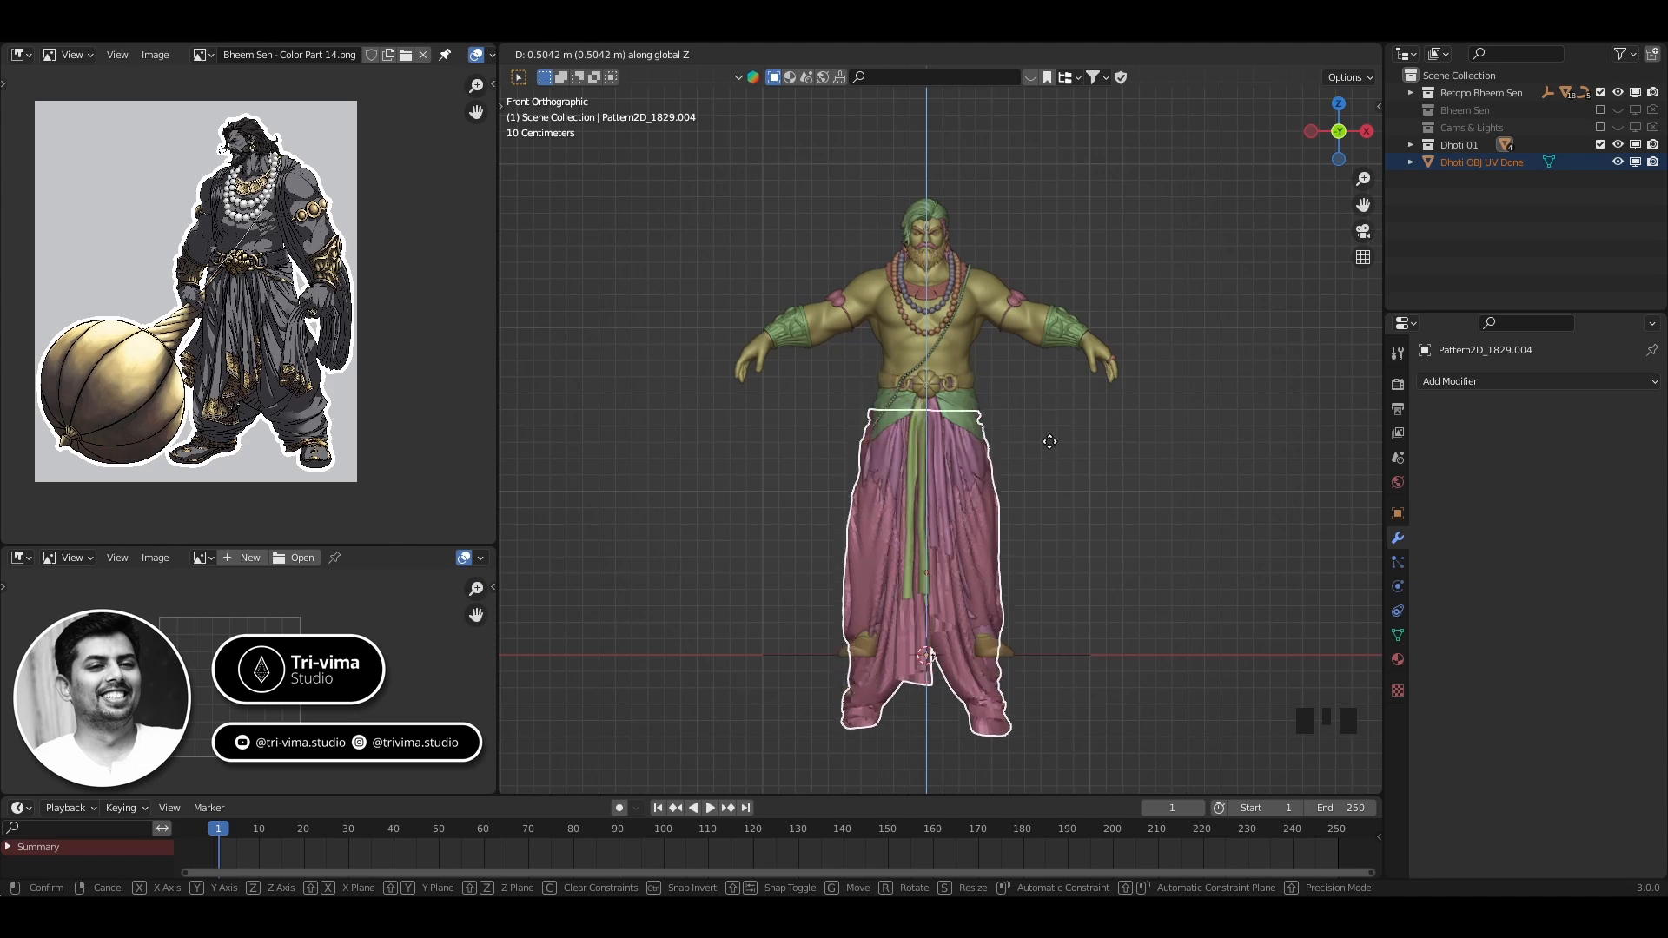
pyautogui.click(1056, 524)
pyautogui.hotkey('alt', 'z')
pyautogui.press('Tab')
pyautogui.press('a')
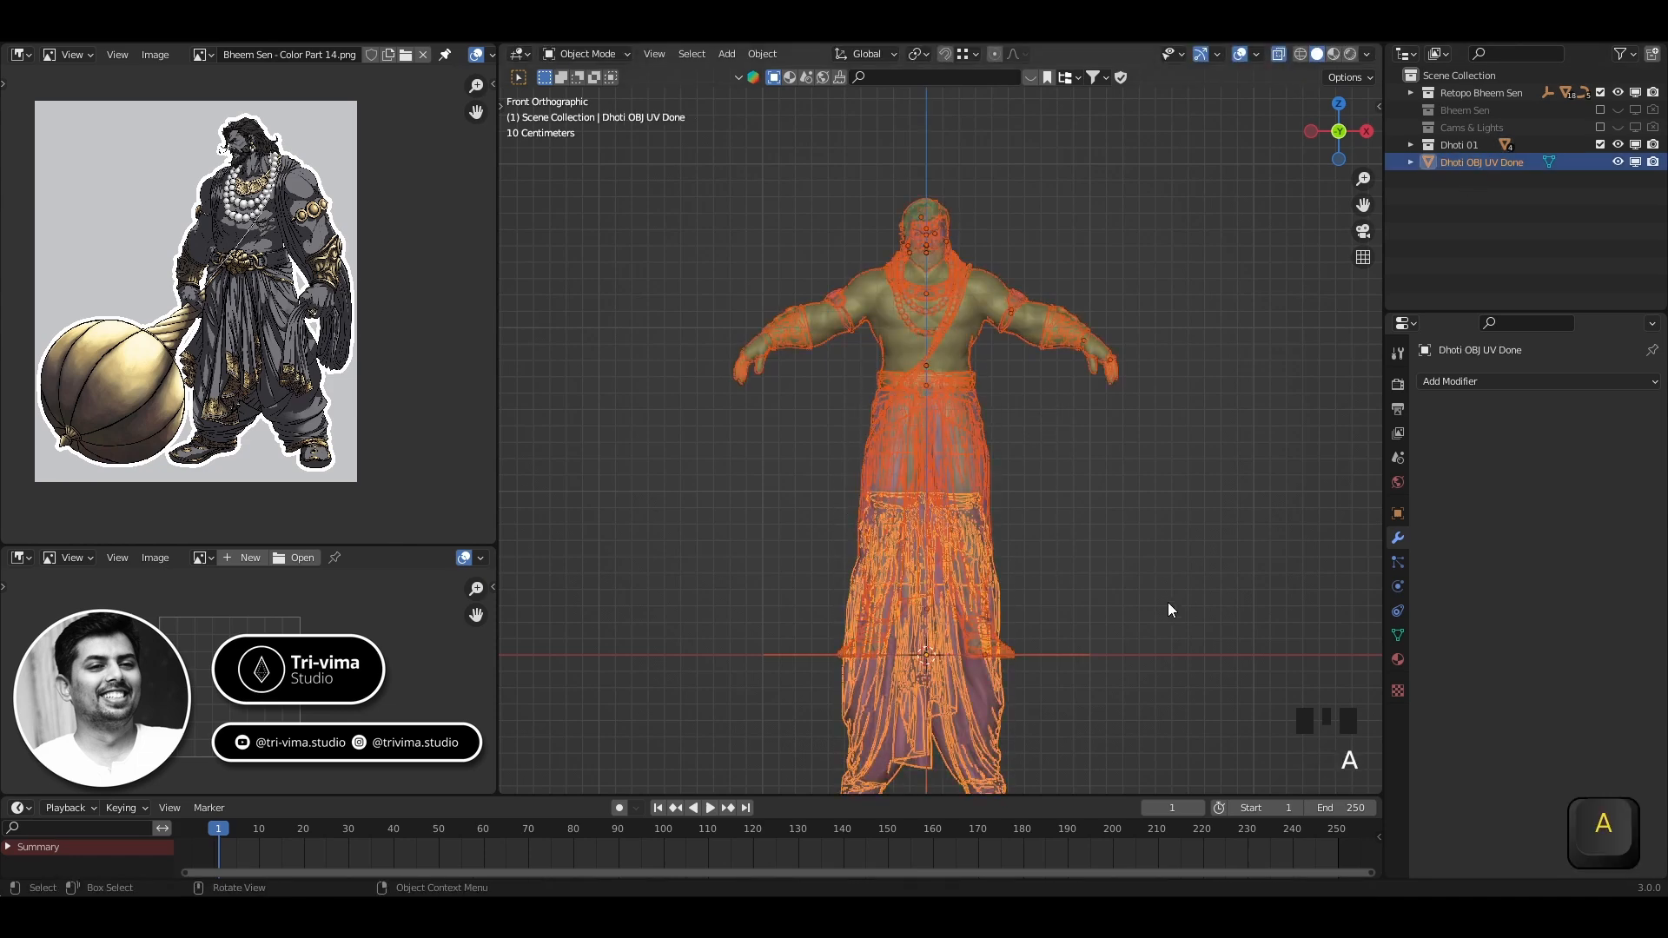
pyautogui.press('g')
pyautogui.press('z')
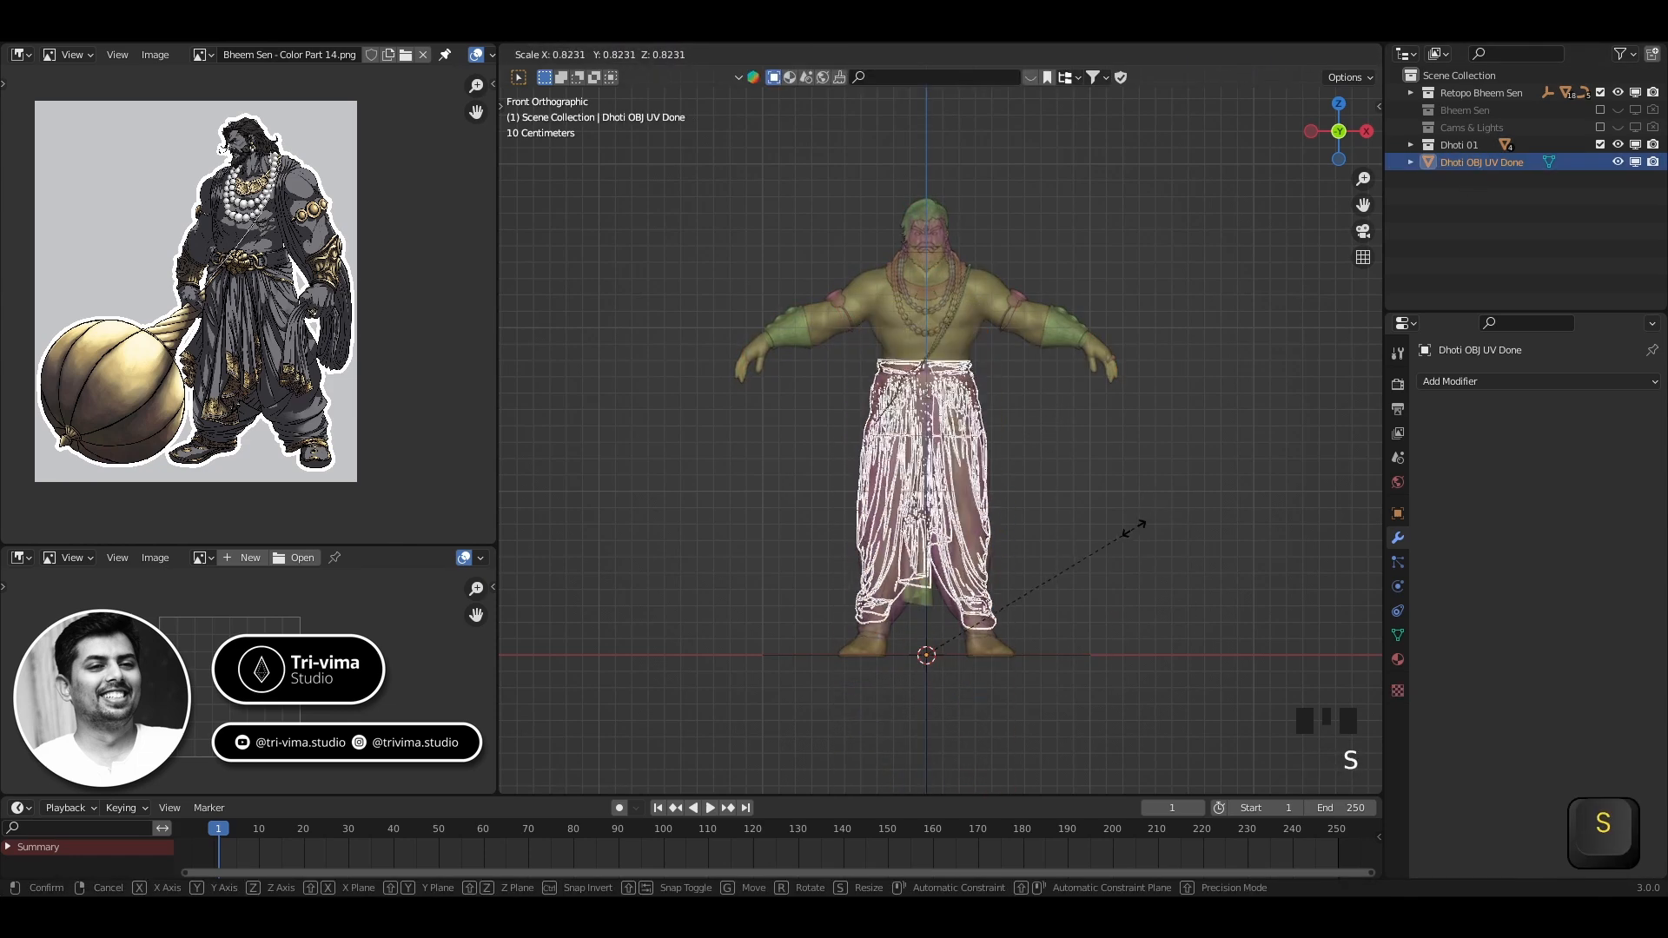
pyautogui.scroll(6, 1142, 554)
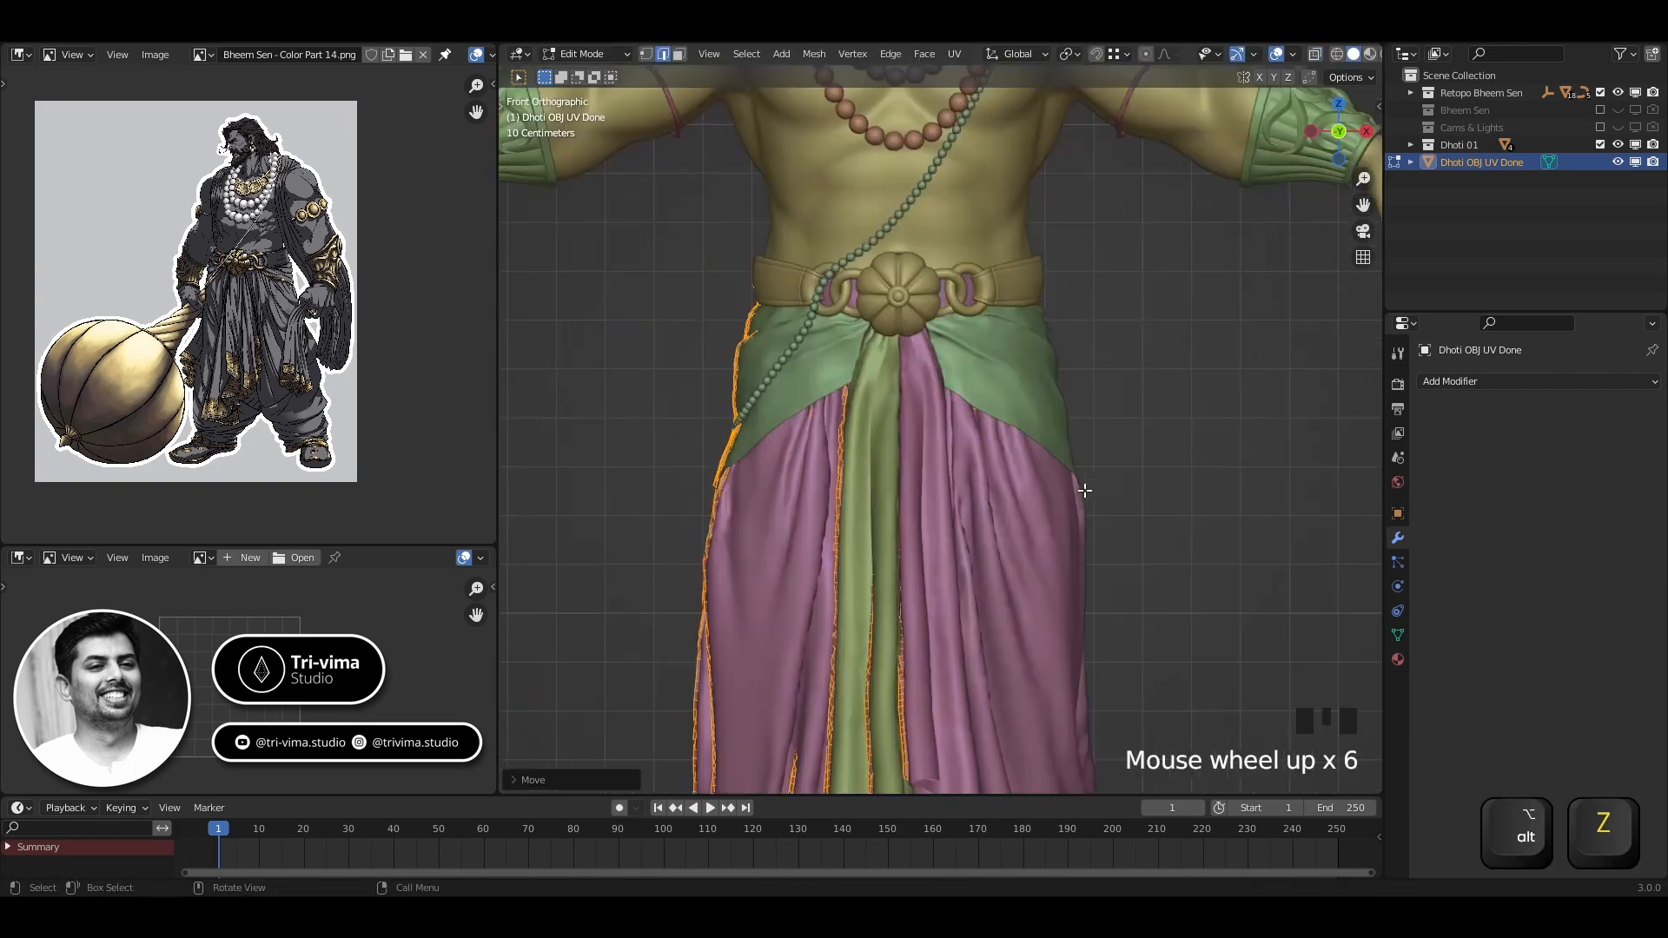
pyautogui.click(1079, 484)
# Hide the Dhoti 01 collection and fit the new dhoti to the body from the side by moving it along Y and scaling
pyautogui.press('KP_3')
pyautogui.press('Tab')
pyautogui.press('Tab')
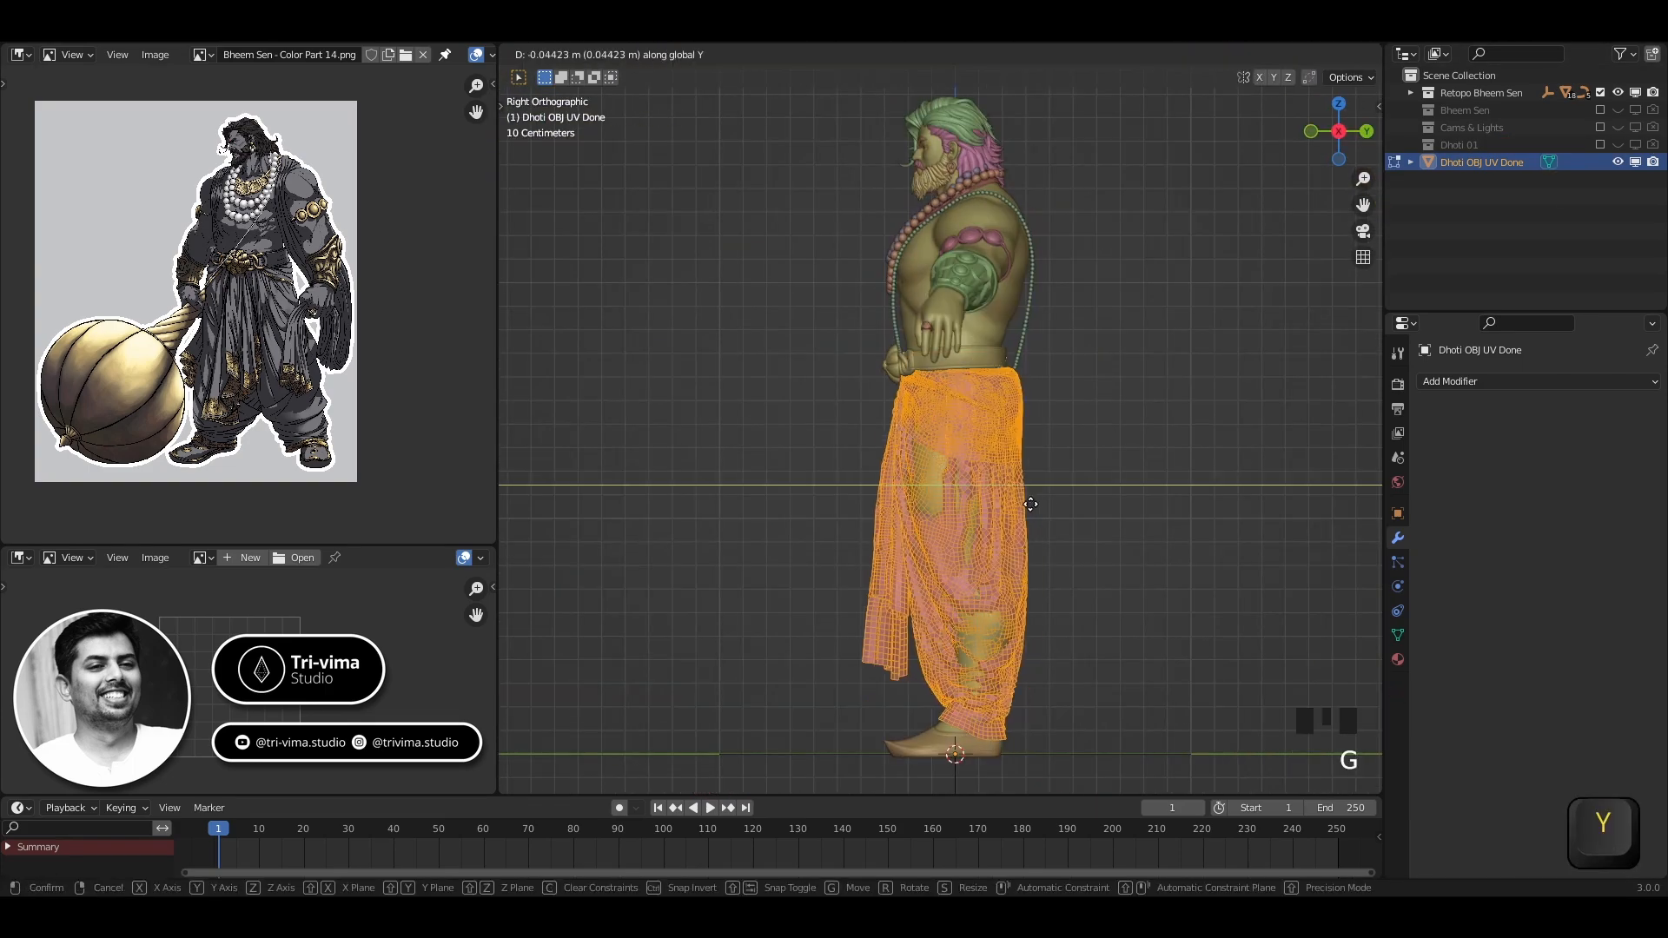
pyautogui.moveTo(1041, 510); pyautogui.dragTo(600, 551, button='middle')
pyautogui.press('s')
# Switch the new dhoti to Sculpt Mode with the Elastic Deform brush
pyautogui.click(1292, 54)
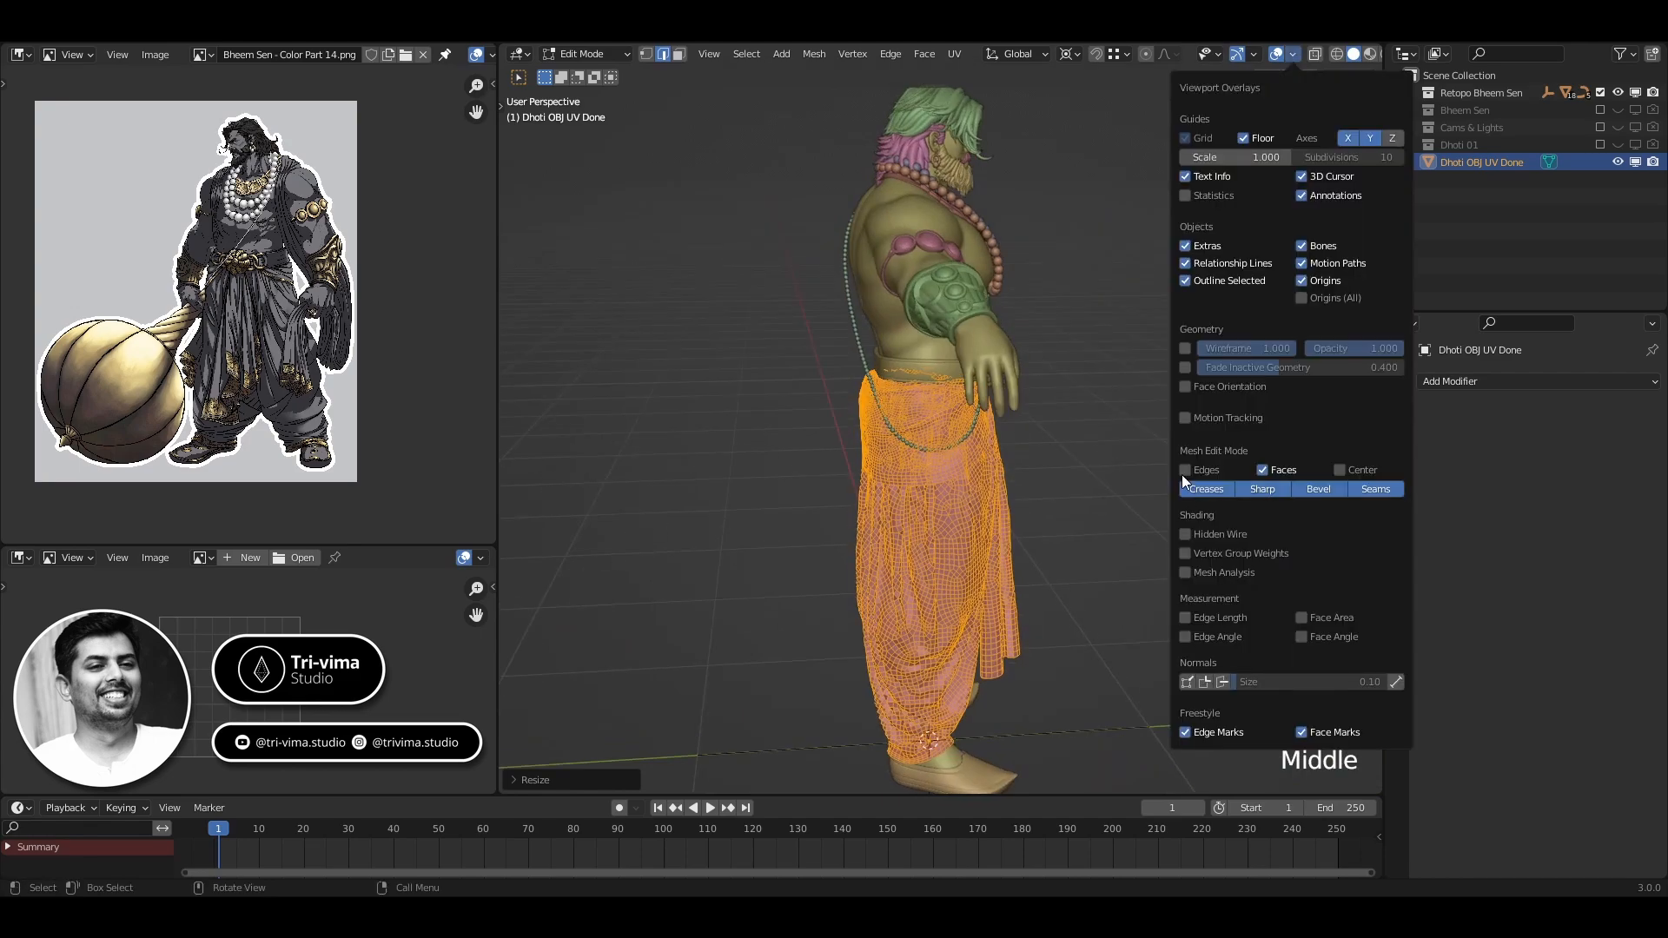
pyautogui.press('Tab')
pyautogui.moveTo(1286, 425)
pyautogui.mouseDown(button='middle')
pyautogui.moveTo(1098, 477)
pyautogui.moveTo(1260, 435)
pyautogui.mouseUp(button='middle')
pyautogui.scroll(4, 1042, 417)
pyautogui.click(977, 199)
pyautogui.click(970, 358)
pyautogui.hotkey('ctrl', 'Tab')
# Pull the dhoti's cloth outward with Elastic Deform where the leg pokes through around the thigh, knee and ankle
pyautogui.keyDown('ctrl'); pyautogui.moveTo(979, 196); pyautogui.dragTo(957, 198); pyautogui.keyUp('ctrl')
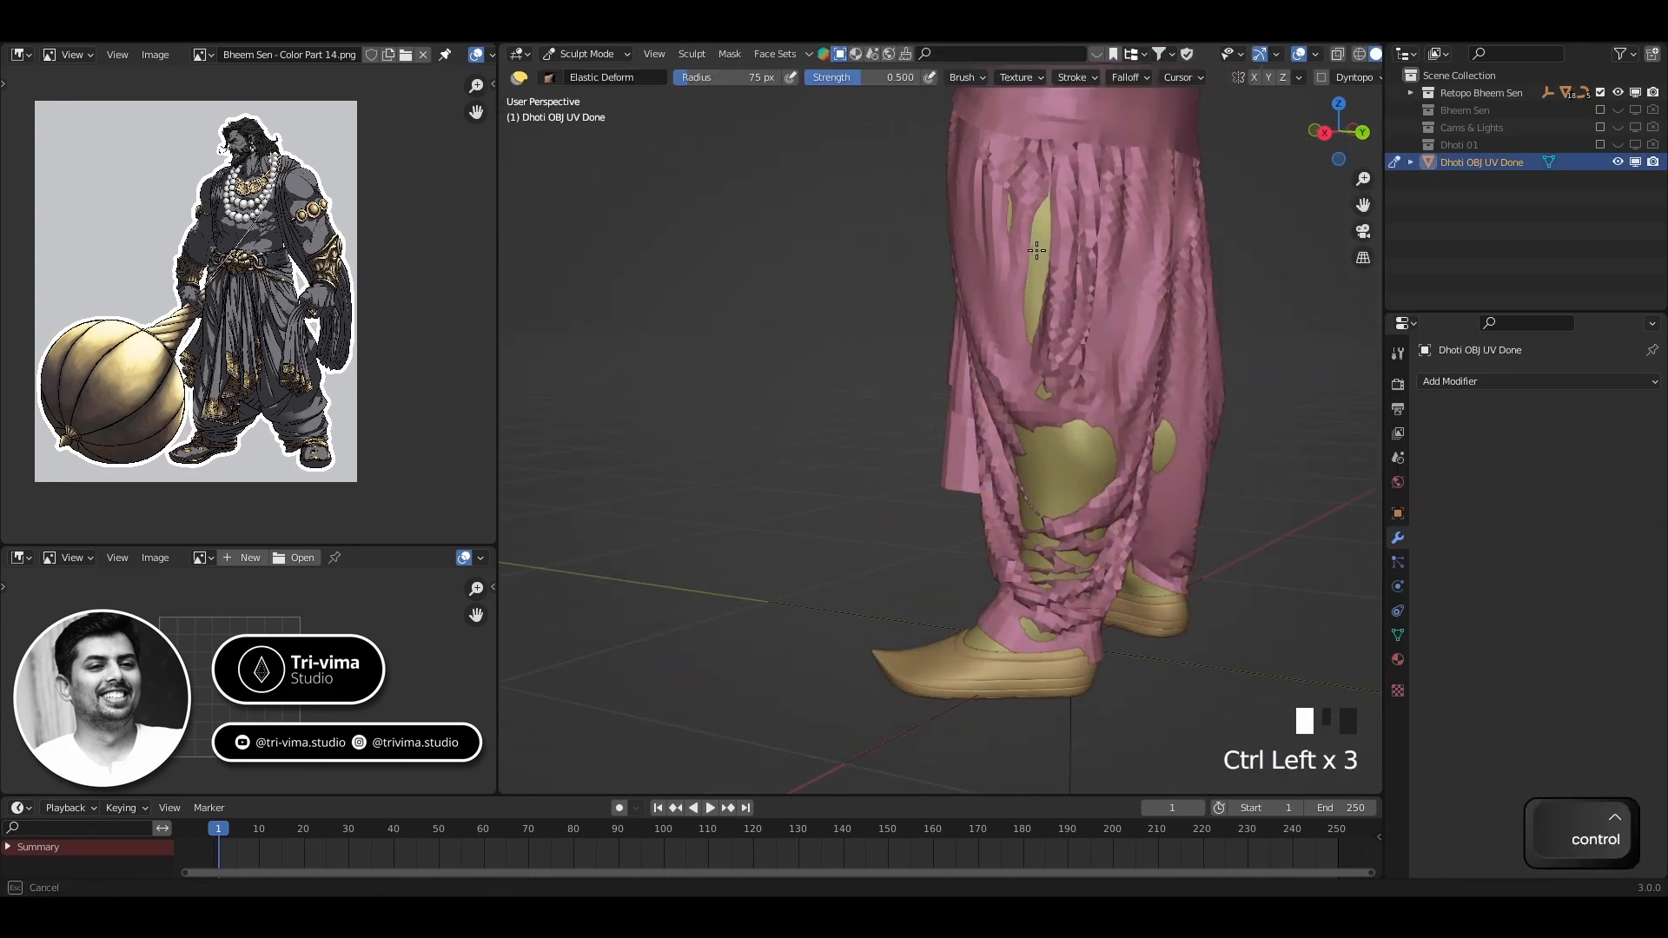
pyautogui.moveTo(1014, 590)
pyautogui.mouseDown(button='middle')
pyautogui.moveTo(1216, 582)
pyautogui.moveTo(1034, 365)
pyautogui.moveTo(973, 382)
pyautogui.moveTo(1060, 486)
pyautogui.mouseUp(button='middle')
pyautogui.moveTo(1064, 473)
pyautogui.keyDown('ctrl'); pyautogui.mouseDown()
pyautogui.moveTo(1084, 469)
pyautogui.moveTo(1096, 382)
pyautogui.mouseUp(); pyautogui.keyUp('ctrl')
pyautogui.moveTo(1120, 348); pyautogui.dragTo(913, 238, button='middle')
pyautogui.keyDown('ctrl'); pyautogui.moveTo(913, 239); pyautogui.dragTo(995, 382); pyautogui.keyUp('ctrl')
pyautogui.moveTo(999, 386)
pyautogui.mouseDown(button='middle')
pyautogui.moveTo(909, 302)
pyautogui.moveTo(895, 348)
pyautogui.mouseUp(button='middle')
pyautogui.keyDown('ctrl'); pyautogui.moveTo(986, 269); pyautogui.dragTo(1000, 262); pyautogui.keyUp('ctrl')
# Reshape the dhoti's upper edge under the belt near the buckle with Elastic Deform
pyautogui.keyDown('shift'); pyautogui.moveTo(999, 265); pyautogui.dragTo(955, 417, button='middle'); pyautogui.keyUp('shift')
pyautogui.moveTo(956, 417); pyautogui.dragTo(813, 456, button='middle')
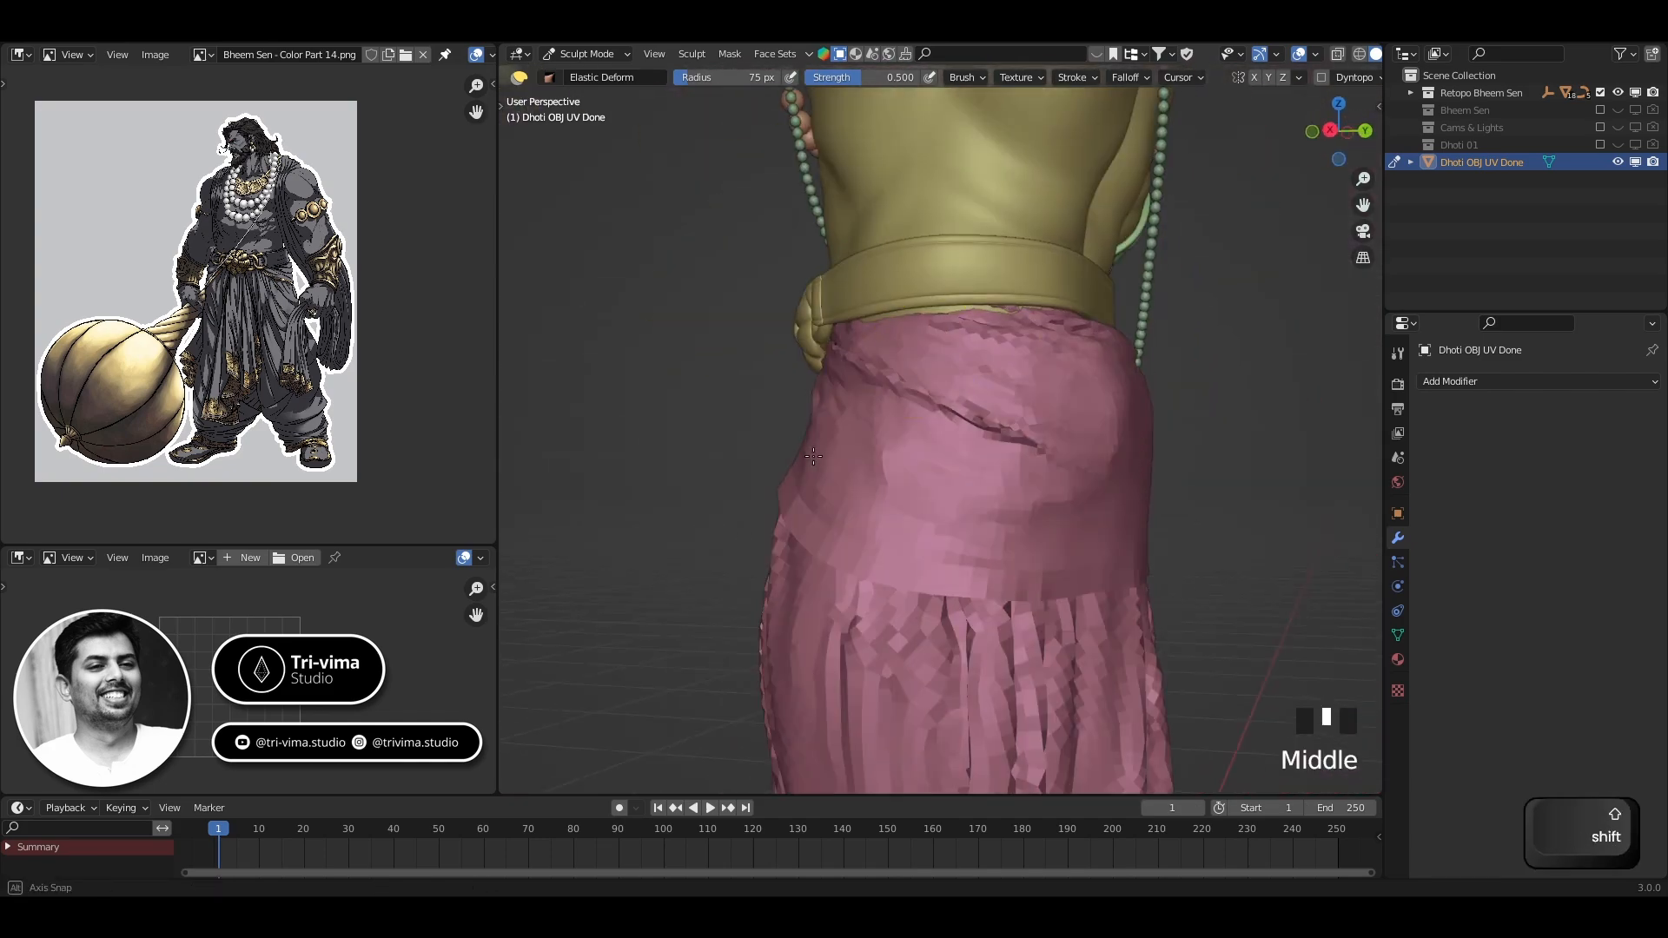
pyautogui.moveTo(878, 345)
pyautogui.mouseDown(button='middle')
pyautogui.moveTo(1056, 361)
pyautogui.moveTo(947, 383)
pyautogui.mouseUp(button='middle')
pyautogui.keyDown('ctrl'); pyautogui.moveTo(947, 382); pyautogui.dragTo(938, 387); pyautogui.keyUp('ctrl')
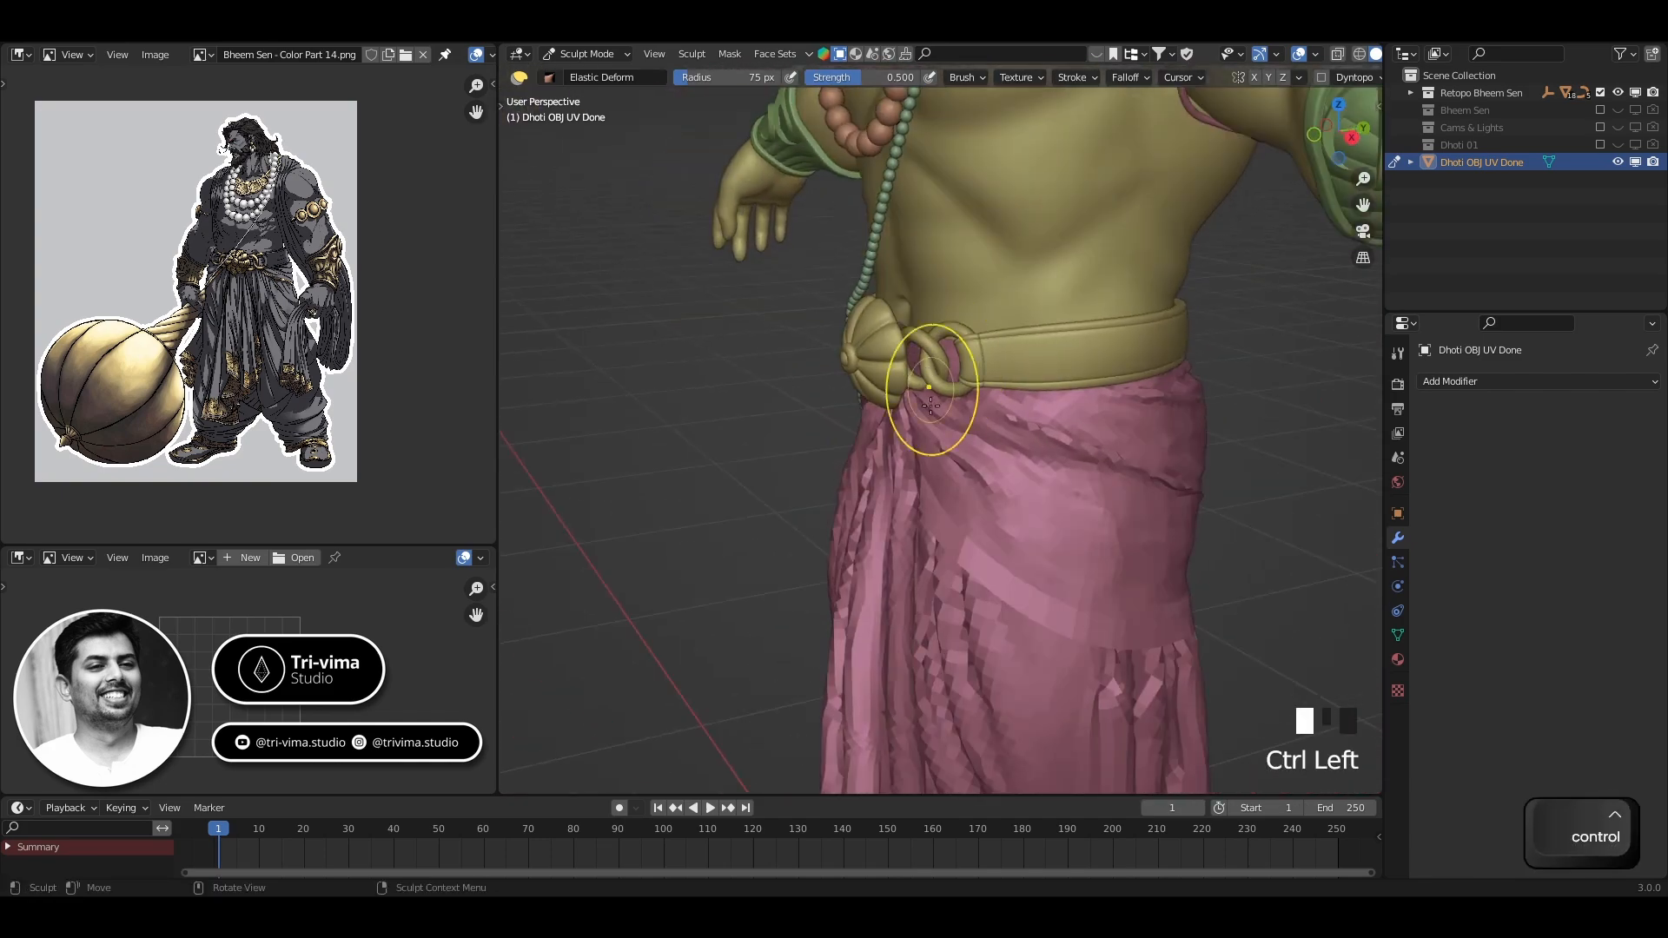
pyautogui.scroll(5, 938, 388)
pyautogui.moveTo(991, 196); pyautogui.dragTo(1003, 233)
pyautogui.scroll(3, 892, 380)
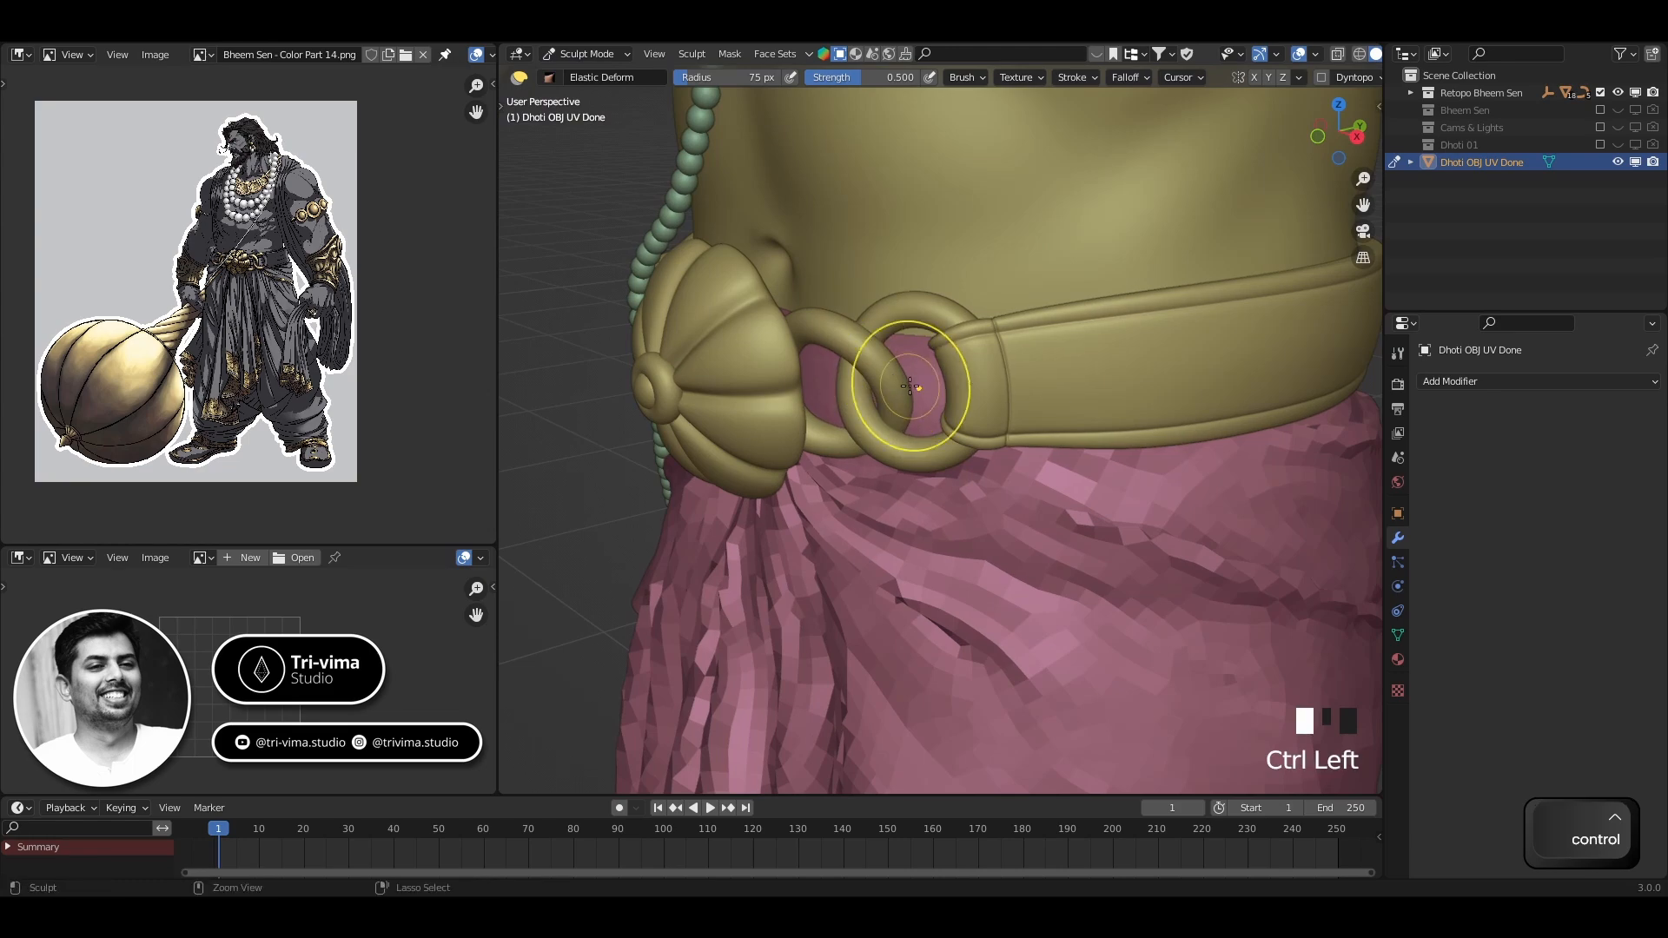
# Adjust the dhoti cloth behind and beside the belt's ring links with short Elastic Deform strokes
pyautogui.keyDown('ctrl'); pyautogui.moveTo(909, 385); pyautogui.dragTo(916, 388); pyautogui.keyUp('ctrl')
pyautogui.moveTo(916, 387); pyautogui.dragTo(973, 391, button='middle')
pyautogui.keyDown('ctrl'); pyautogui.moveTo(969, 391); pyautogui.dragTo(975, 389); pyautogui.keyUp('ctrl')
pyautogui.moveTo(973, 389)
pyautogui.mouseDown(button='middle')
pyautogui.moveTo(1121, 382)
pyautogui.moveTo(1134, 347)
pyautogui.mouseUp(button='middle')
pyautogui.scroll(4, 1133, 322)
pyautogui.keyDown('ctrl'); pyautogui.moveTo(1145, 311); pyautogui.dragTo(1131, 310); pyautogui.keyUp('ctrl')
pyautogui.scroll(-3, 1131, 310)
pyautogui.moveTo(1131, 310)
pyautogui.mouseDown(button='middle')
pyautogui.moveTo(1116, 291)
pyautogui.moveTo(1073, 300)
pyautogui.moveTo(971, 260)
pyautogui.moveTo(995, 256)
pyautogui.mouseUp(button='middle')
pyautogui.keyDown('ctrl'); pyautogui.moveTo(996, 258); pyautogui.dragTo(1001, 255); pyautogui.keyUp('ctrl')
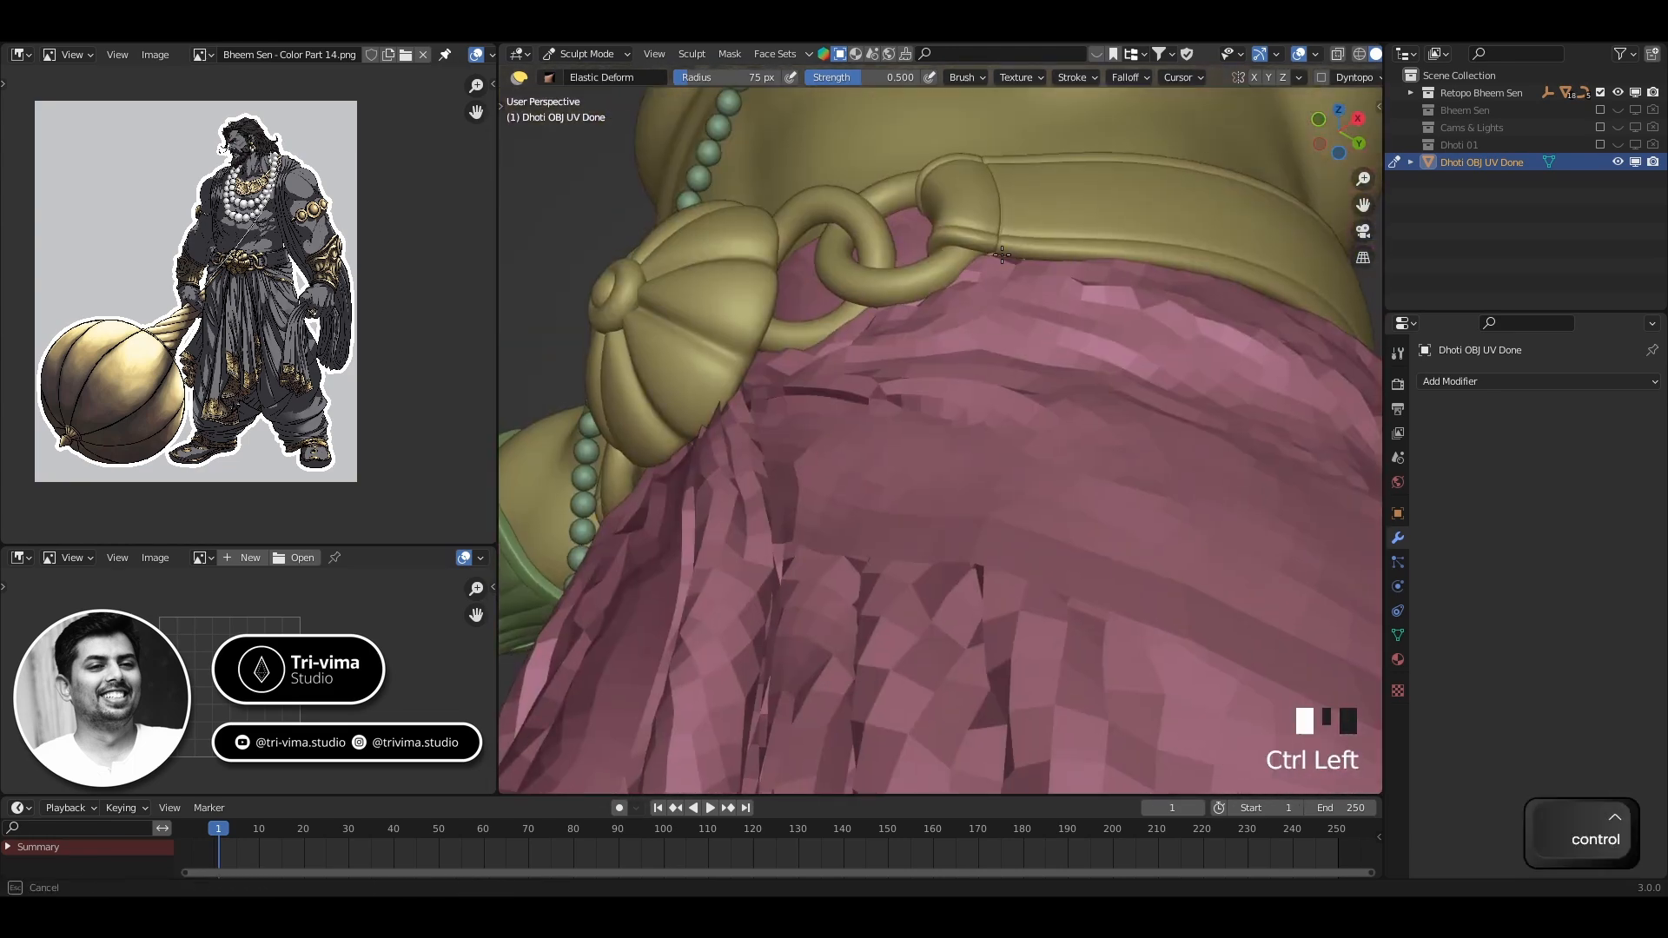
# Hide the belt to expose the dhoti's waistband and return the dhoti to Sculpt Mode
pyautogui.click(934, 204)
pyautogui.press('h')
pyautogui.click(964, 365)
pyautogui.press('Tab')
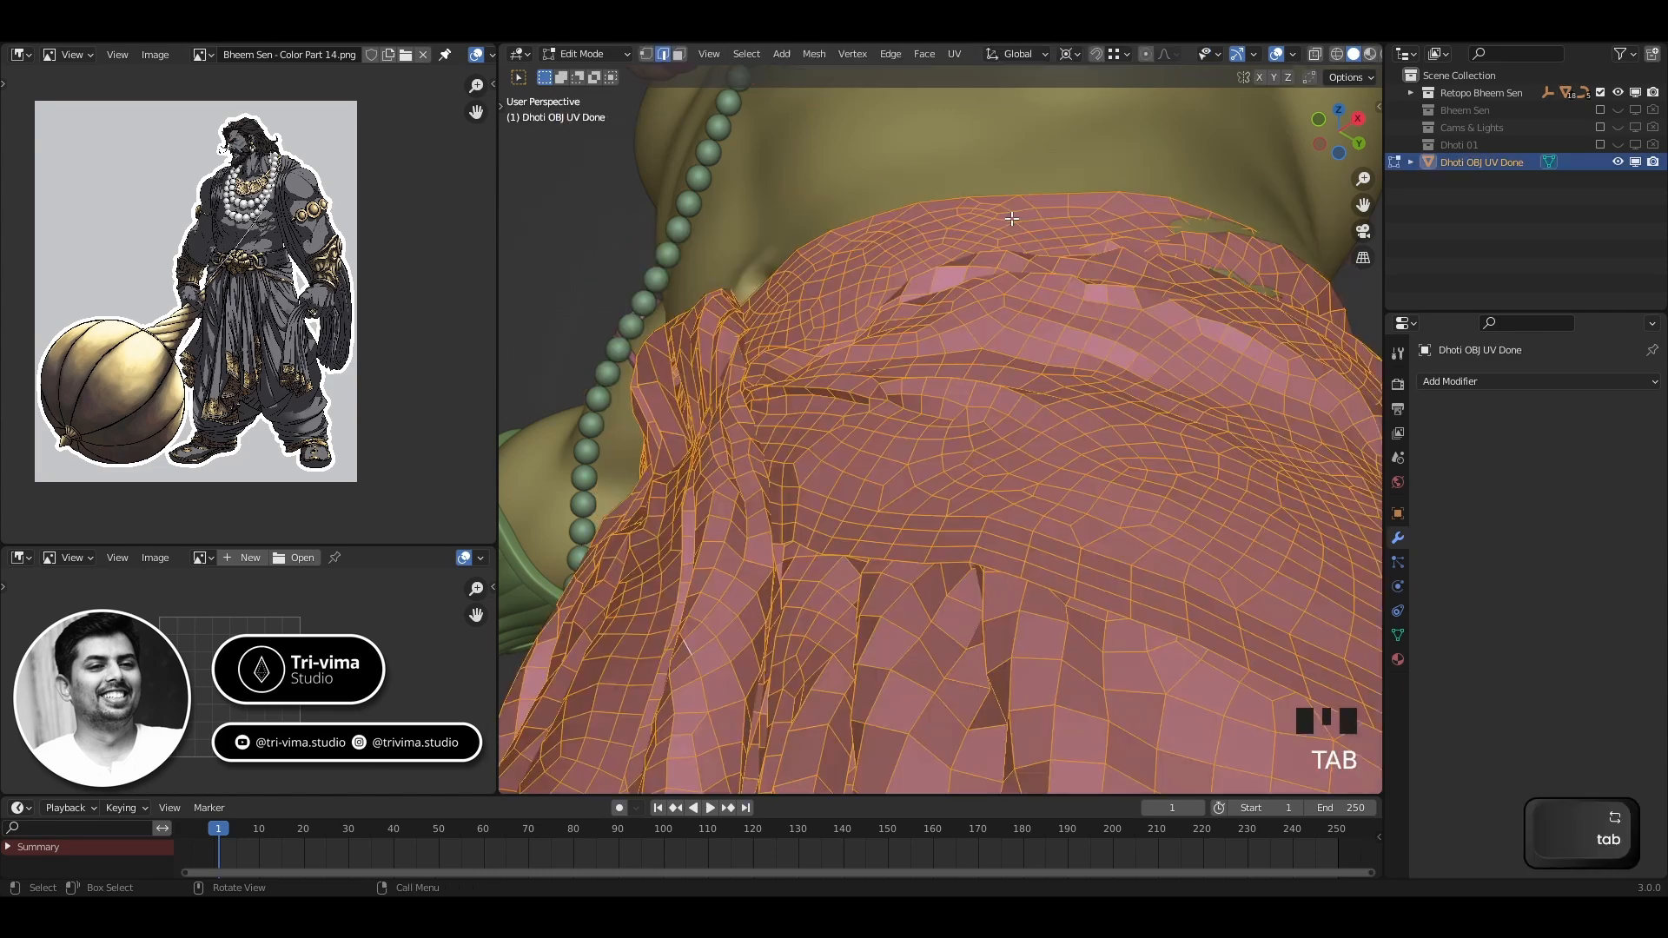
pyautogui.hotkey('ctrl', 'Tab')
# Adjust the dhoti's waistband where the body pokes through around the side with short inverted Elastic Deform strokes
pyautogui.moveTo(999, 382)
pyautogui.mouseDown(button='middle')
pyautogui.moveTo(1098, 428)
pyautogui.moveTo(782, 390)
pyautogui.mouseUp(button='middle')
pyautogui.keyDown('ctrl'); pyautogui.moveTo(732, 381); pyautogui.dragTo(738, 377); pyautogui.keyUp('ctrl')
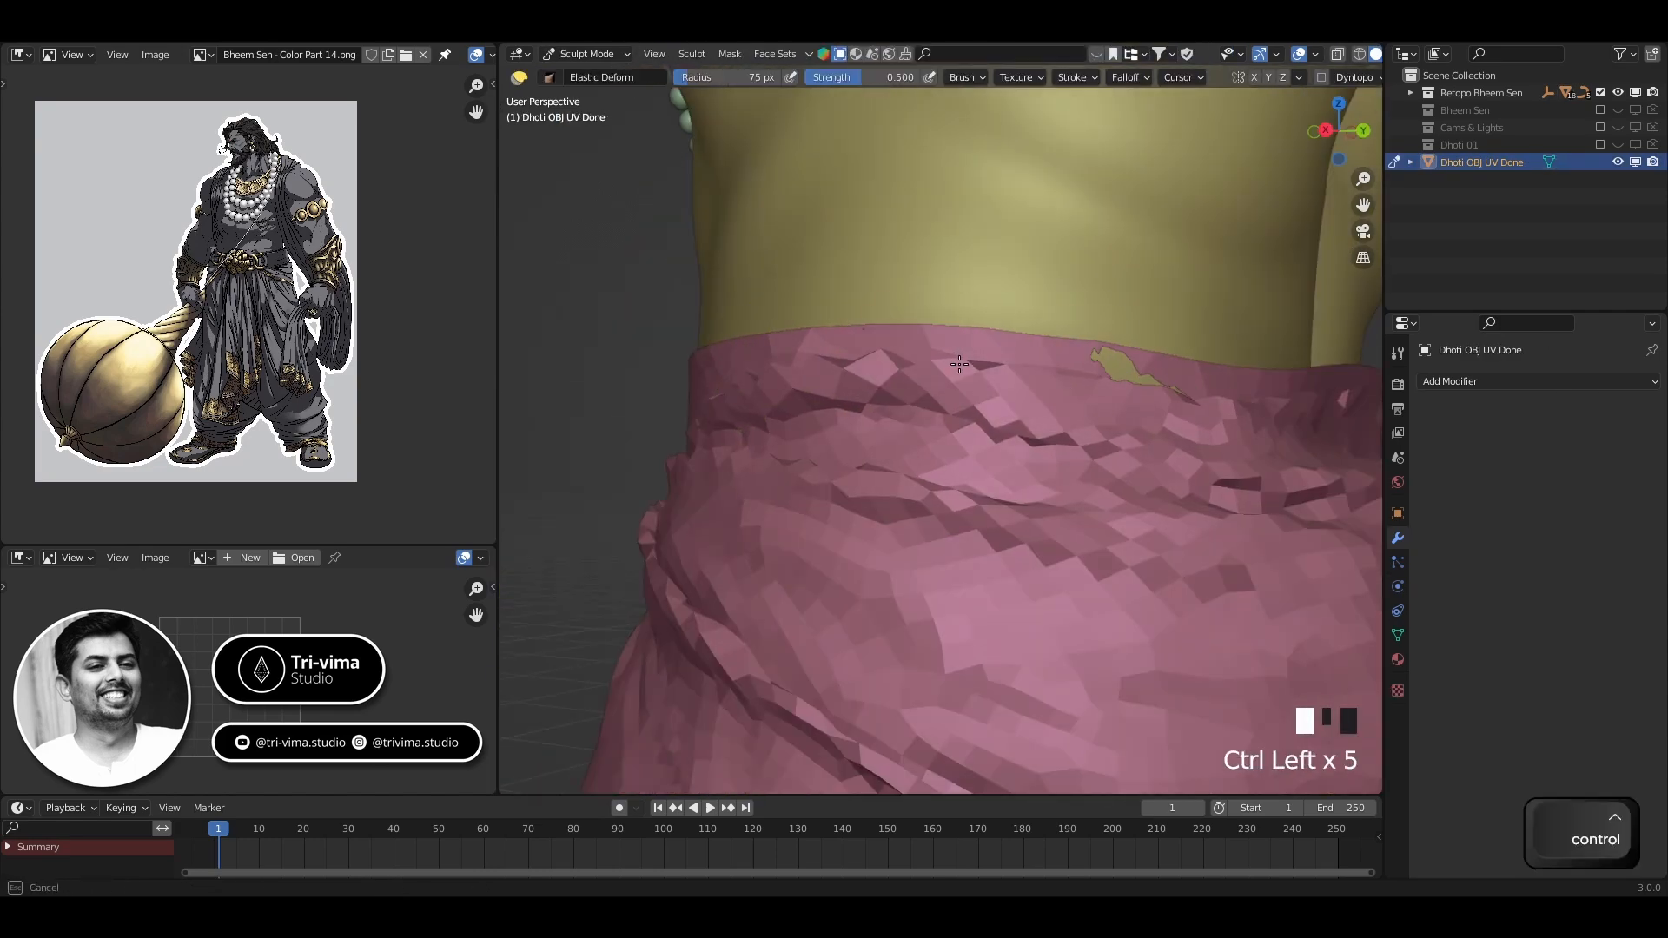
pyautogui.keyDown('ctrl'); pyautogui.moveTo(959, 364); pyautogui.dragTo(963, 362); pyautogui.keyUp('ctrl')
pyautogui.keyDown('ctrl'); pyautogui.moveTo(1124, 372); pyautogui.dragTo(1131, 369); pyautogui.keyUp('ctrl')
pyautogui.scroll(-2, 1113, 417)
pyautogui.moveTo(1216, 415); pyautogui.dragTo(1025, 348, button='middle')
pyautogui.scroll(3, 1025, 339)
# Smooth the jagged folds of the dhoti's waistband along the back and the opposite side
pyautogui.keyDown('shift'); pyautogui.moveTo(1016, 325); pyautogui.dragTo(1033, 328); pyautogui.keyUp('shift')
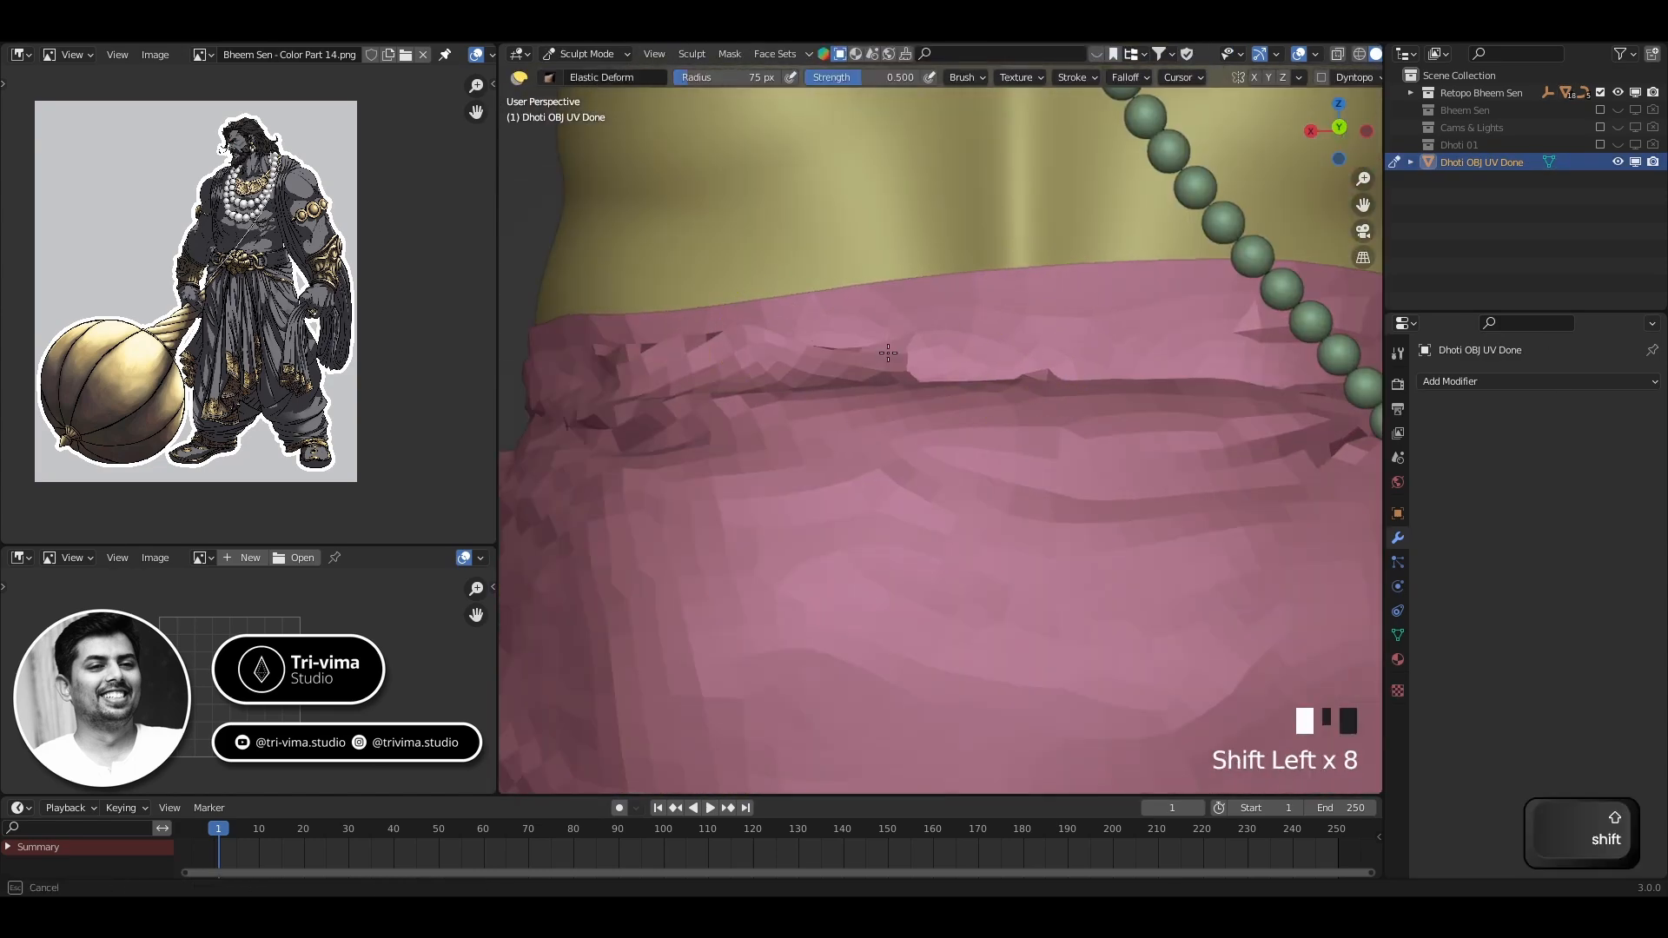
pyautogui.keyDown('shift'); pyautogui.moveTo(888, 352); pyautogui.dragTo(1026, 374); pyautogui.keyUp('shift')
pyautogui.moveTo(999, 382); pyautogui.dragTo(973, 417, button='middle')
pyautogui.keyDown('shift'); pyautogui.moveTo(873, 525); pyautogui.dragTo(866, 528); pyautogui.keyUp('shift')
pyautogui.moveTo(1132, 467); pyautogui.dragTo(1125, 441, button='middle')
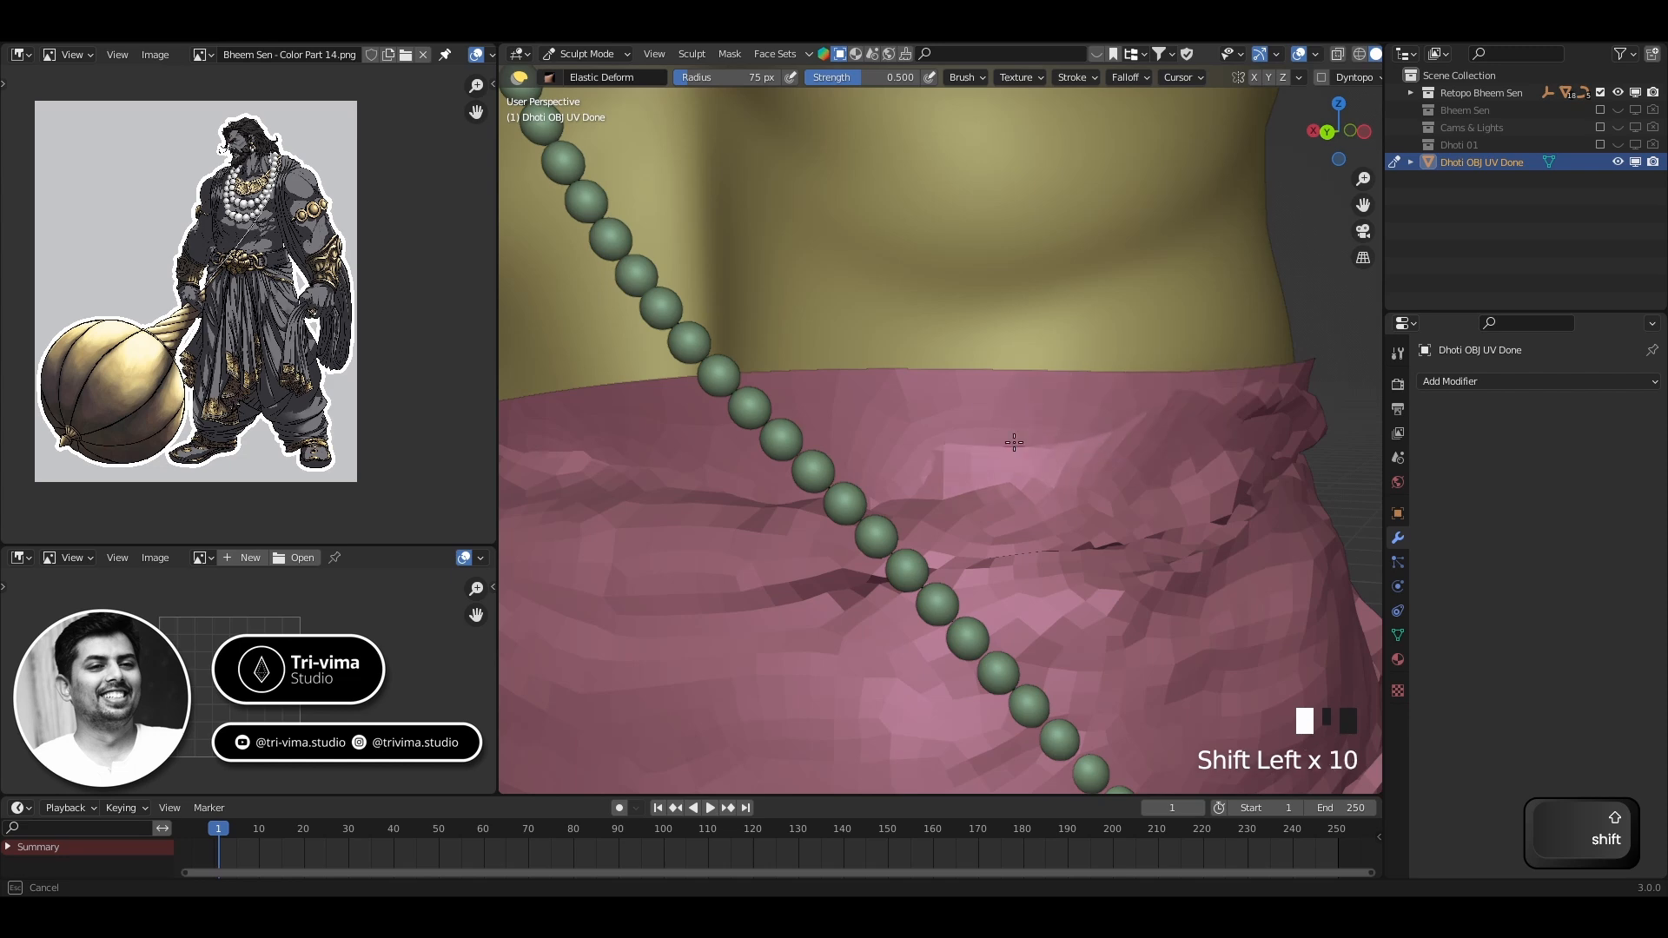
pyautogui.moveTo(996, 463); pyautogui.dragTo(1110, 439, button='middle')
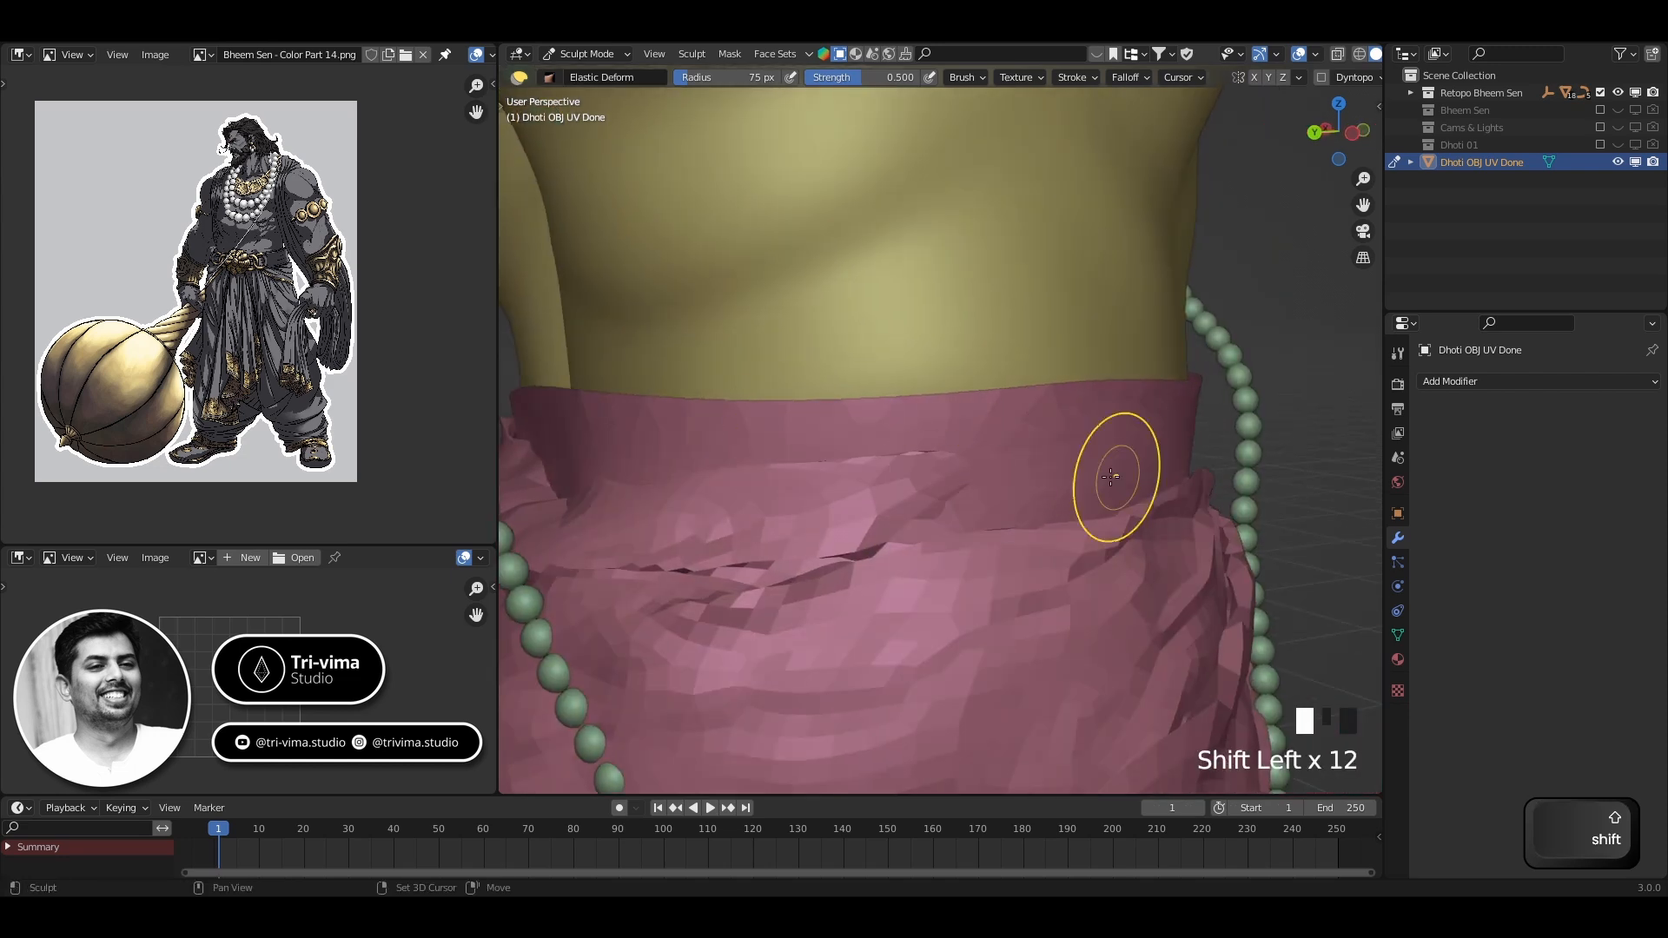
# Separate the dhoti mesh into individual objects by loose parts
pyautogui.moveTo(941, 508); pyautogui.dragTo(849, 551, button='middle')
pyautogui.moveTo(1107, 361); pyautogui.dragTo(827, 499, button='middle')
pyautogui.press('Tab')
pyautogui.press('p')
pyautogui.click(986, 404)
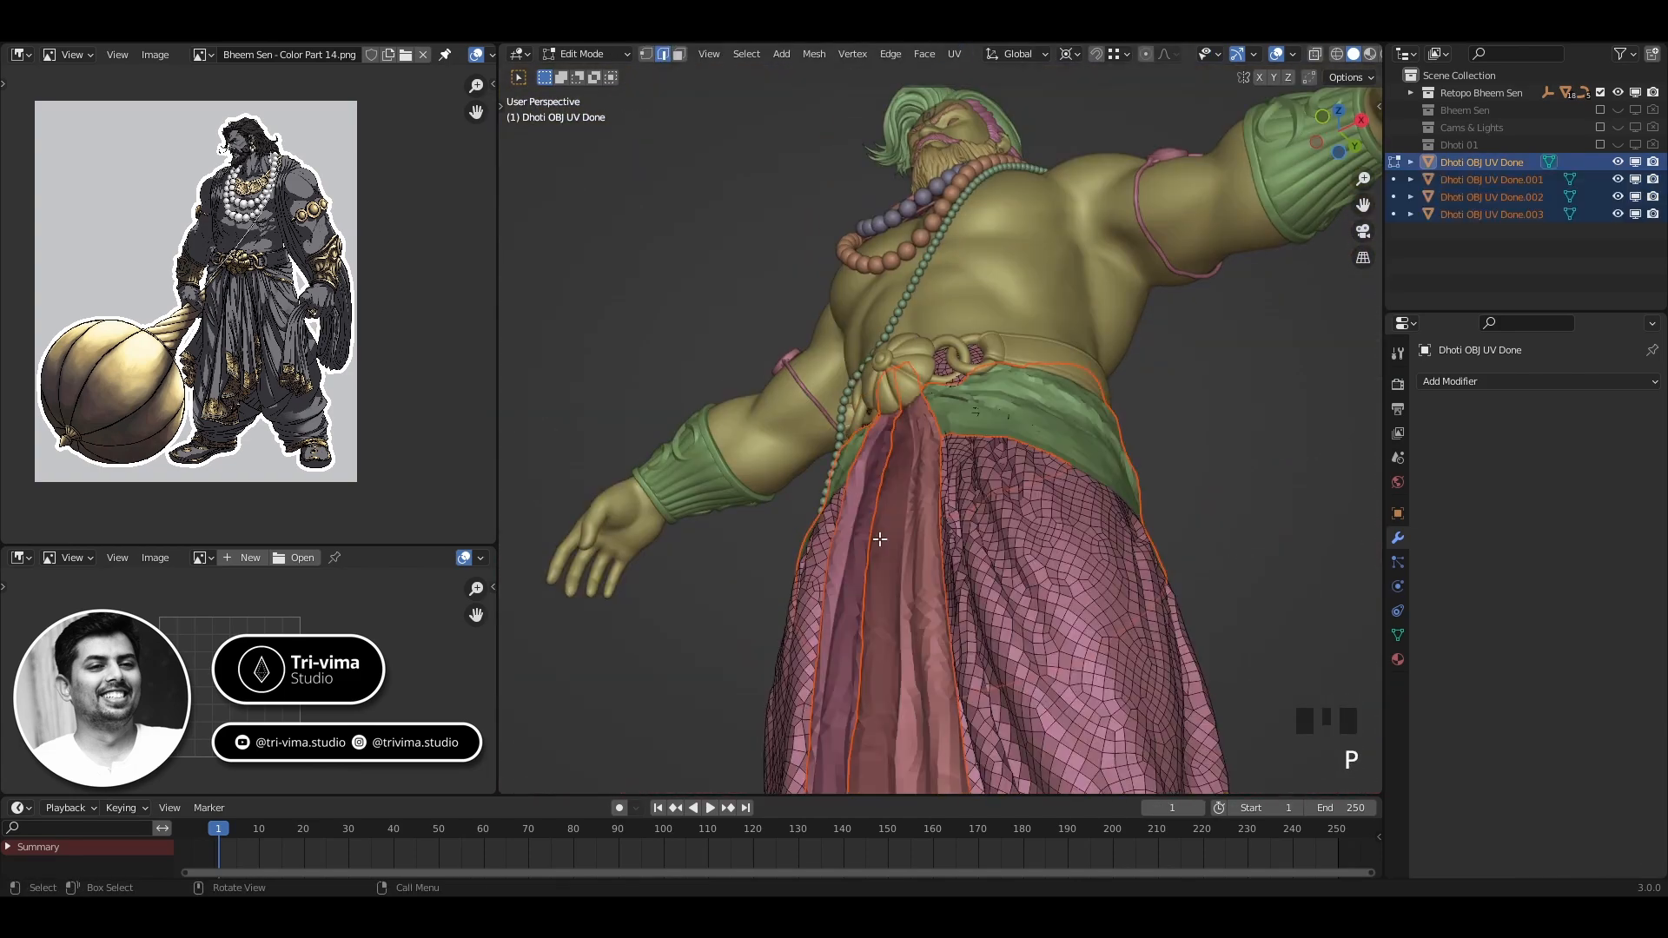
pyautogui.press('Tab')
# Try opening the separated waist-wrap piece in Sculpt Mode and undo back to the single dhoti mesh
pyautogui.click(738, 543)
pyautogui.moveTo(738, 542); pyautogui.dragTo(849, 451, button='middle')
pyautogui.click(848, 373)
pyautogui.hotkey('ctrl', 'Tab')
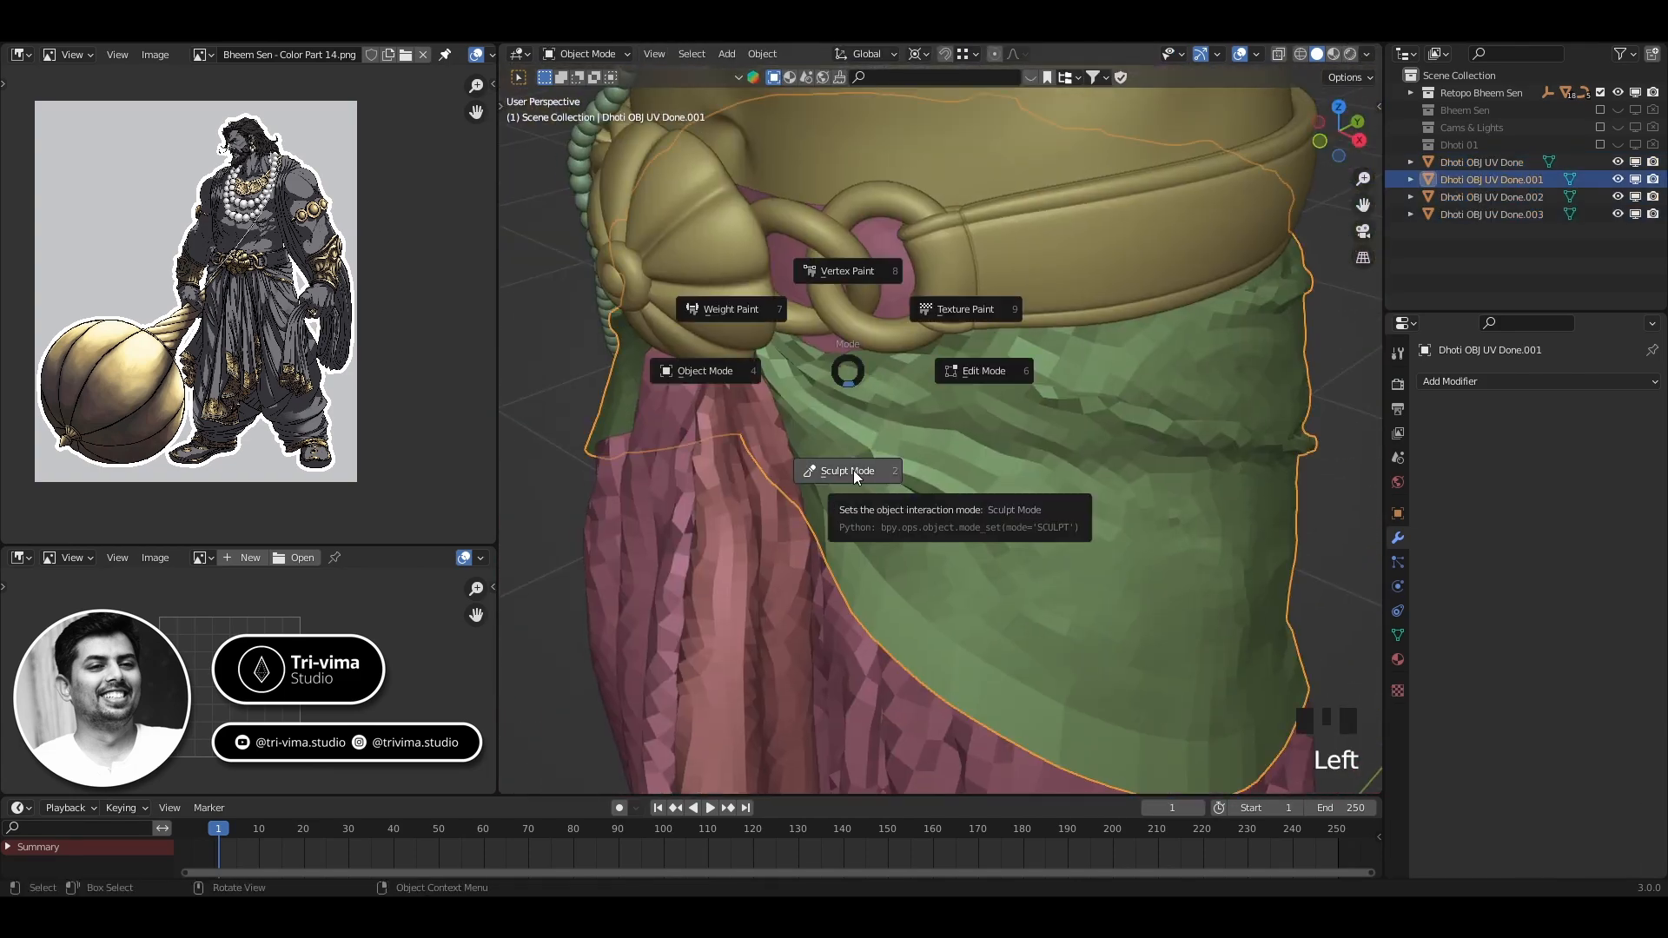
pyautogui.click(853, 471)
pyautogui.hotkey('ctrl', 'z')
pyautogui.hotkey('ctrl', 'z')
pyautogui.hotkey('ctrl', 'z')
pyautogui.hotkey('ctrl', 'z')
pyautogui.hotkey('ctrl', 'z')
pyautogui.hotkey('ctrl', 'z')
# Put the single dhoti mesh back in Sculpt Mode and pull its cloth below the belt rings with Elastic Deform
pyautogui.click(991, 291)
pyautogui.click(873, 465)
pyautogui.hotkey('ctrl', 'Tab')
pyautogui.click(886, 524)
pyautogui.moveTo(912, 434); pyautogui.dragTo(830, 410)
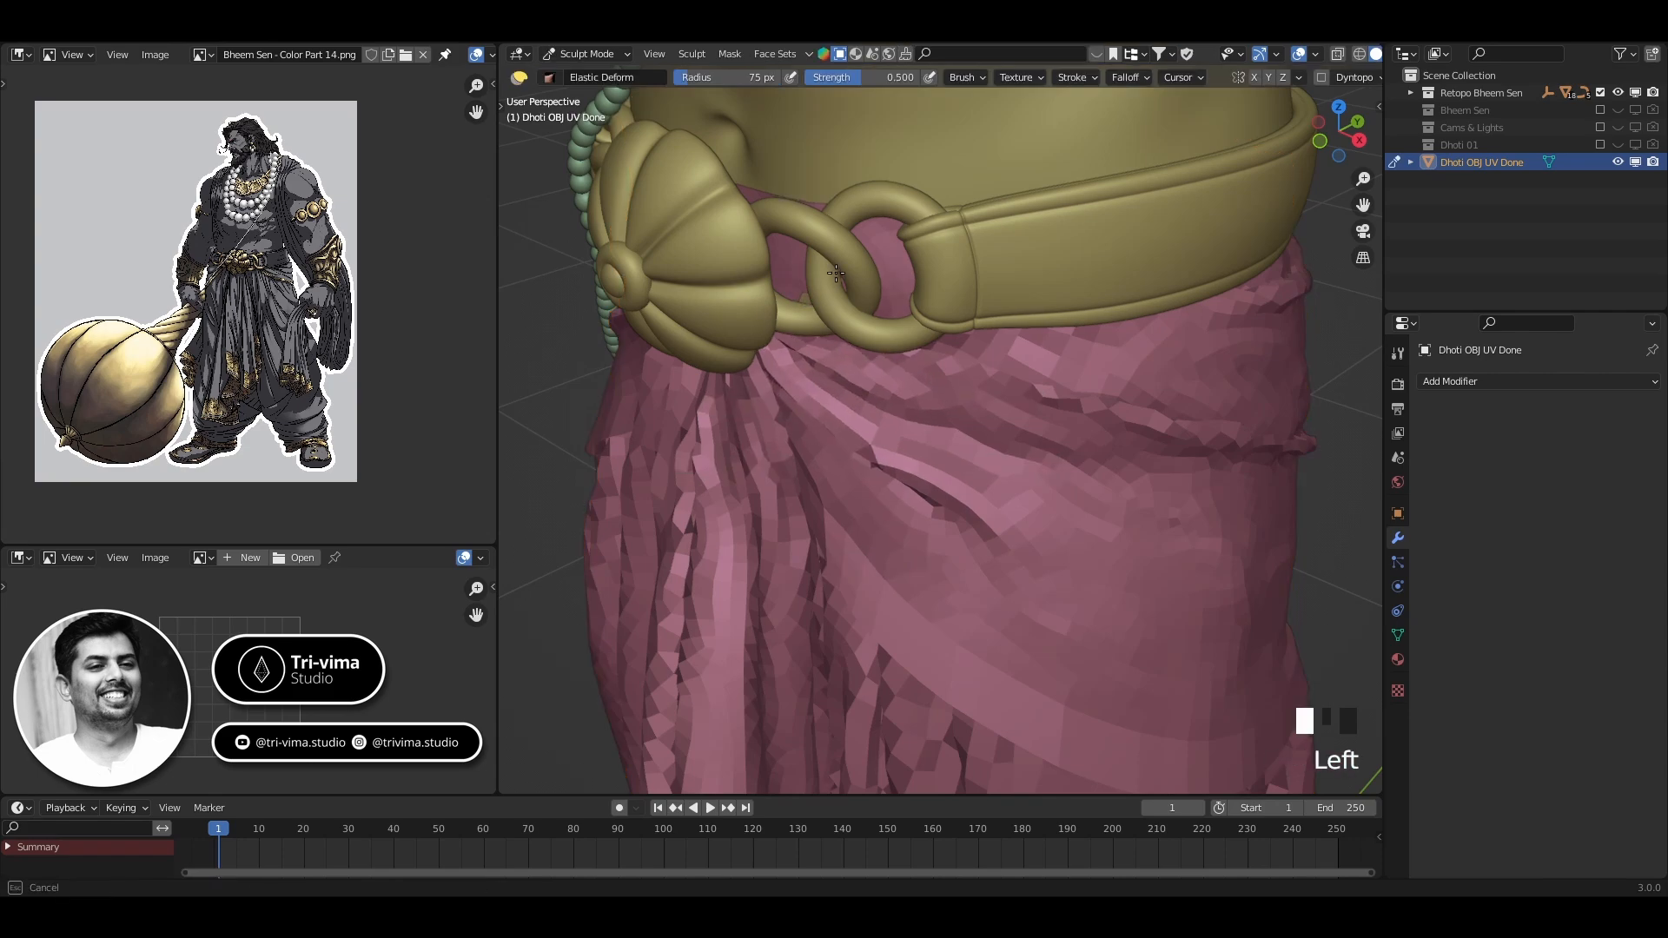
pyautogui.moveTo(834, 452)
pyautogui.keyDown('ctrl'); pyautogui.mouseDown(button='middle')
pyautogui.moveTo(903, 348)
pyautogui.moveTo(882, 330)
pyautogui.mouseUp(button='middle'); pyautogui.keyUp('ctrl')
# Switch to Object Mode and check the modifiers on the character's other parts, including the wrist guard
pyautogui.click(884, 314)
pyautogui.hotkey('ctrl', 'Tab')
pyautogui.click(808, 316)
pyautogui.moveTo(921, 556)
pyautogui.mouseDown(button='middle')
pyautogui.moveTo(1095, 559)
pyautogui.moveTo(1025, 565)
pyautogui.mouseUp(button='middle')
pyautogui.click(934, 538)
pyautogui.click(1609, 548)
pyautogui.click(1576, 568)
pyautogui.click(1166, 510)
pyautogui.click(964, 495)
pyautogui.click(984, 323)
pyautogui.click(1129, 297)
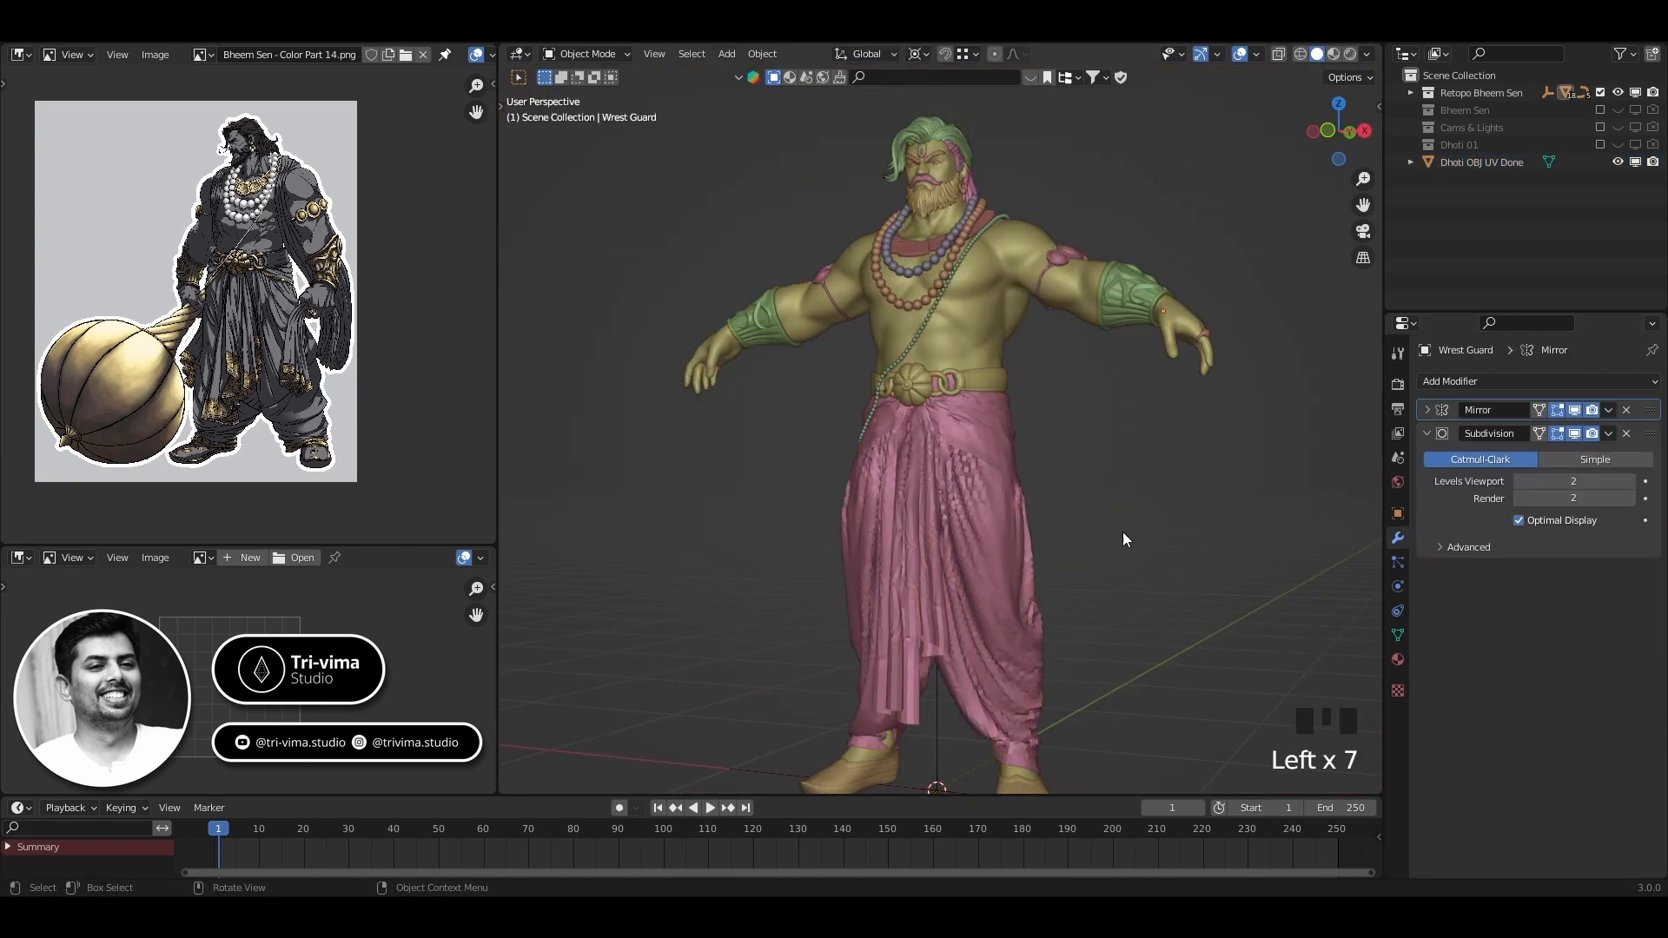
# Apply smooth shading to the dhoti
pyautogui.click(955, 417)
pyautogui.rightClick(1178, 535)
pyautogui.click(1183, 540)
# Inspect the smooth-shaded dhoti with a viewport overlay toggled and in Edit Mode
pyautogui.click(1256, 54)
pyautogui.click(1148, 369)
pyautogui.moveTo(921, 660)
pyautogui.keyDown('shift'); pyautogui.mouseDown(button='middle')
pyautogui.moveTo(935, 486)
pyautogui.moveTo(1358, 323)
pyautogui.moveTo(947, 469)
pyautogui.mouseUp(button='middle'); pyautogui.keyUp('shift')
pyautogui.press('Tab')
pyautogui.press('Tab')
pyautogui.press('Tab')
pyautogui.scroll(1, 947, 469)
pyautogui.press('Tab')
pyautogui.scroll(-7, 973, 435)
pyautogui.click(1256, 54)
pyautogui.click(1149, 369)
# Put the smooth-shaded dhoti in Sculpt Mode and nudge the leg cloth with Elastic Deform
pyautogui.moveTo(1112, 296)
pyautogui.keyDown('shift'); pyautogui.mouseDown(button='middle')
pyautogui.moveTo(1130, 456)
pyautogui.moveTo(831, 458)
pyautogui.mouseUp(button='middle'); pyautogui.keyUp('shift')
pyautogui.scroll(4, 877, 521)
pyautogui.keyDown('shift'); pyautogui.moveTo(973, 712); pyautogui.dragTo(941, 462, button='middle'); pyautogui.keyUp('shift')
pyautogui.hotkey('ctrl', 'Tab')
pyautogui.keyDown('ctrl'); pyautogui.click(930, 521); pyautogui.keyUp('ctrl')
pyautogui.moveTo(857, 498); pyautogui.dragTo(556, 495, button='middle')
pyautogui.scroll(3, 912, 486)
pyautogui.keyDown('shift'); pyautogui.moveTo(955, 660); pyautogui.dragTo(851, 417, button='middle'); pyautogui.keyUp('shift')
pyautogui.moveTo(782, 521); pyautogui.dragTo(843, 525, button='middle')
pyautogui.moveTo(823, 540); pyautogui.dragTo(822, 556)
# Pull the dhoti's outer edge along the leg and calf with Elastic Deform and return to Object Mode
pyautogui.moveTo(822, 556)
pyautogui.mouseDown(button='middle')
pyautogui.moveTo(961, 551)
pyautogui.moveTo(895, 530)
pyautogui.moveTo(1198, 512)
pyautogui.moveTo(938, 486)
pyautogui.mouseUp(button='middle')
pyautogui.scroll(-3, 964, 417)
pyautogui.moveTo(992, 317); pyautogui.dragTo(1001, 282)
pyautogui.moveTo(1079, 152); pyautogui.dragTo(1083, 163)
pyautogui.moveTo(1084, 162)
pyautogui.keyDown('shift'); pyautogui.mouseDown(button='middle')
pyautogui.moveTo(1086, 287)
pyautogui.moveTo(986, 434)
pyautogui.mouseUp(button='middle'); pyautogui.keyUp('shift')
pyautogui.moveTo(977, 521); pyautogui.dragTo(975, 469)
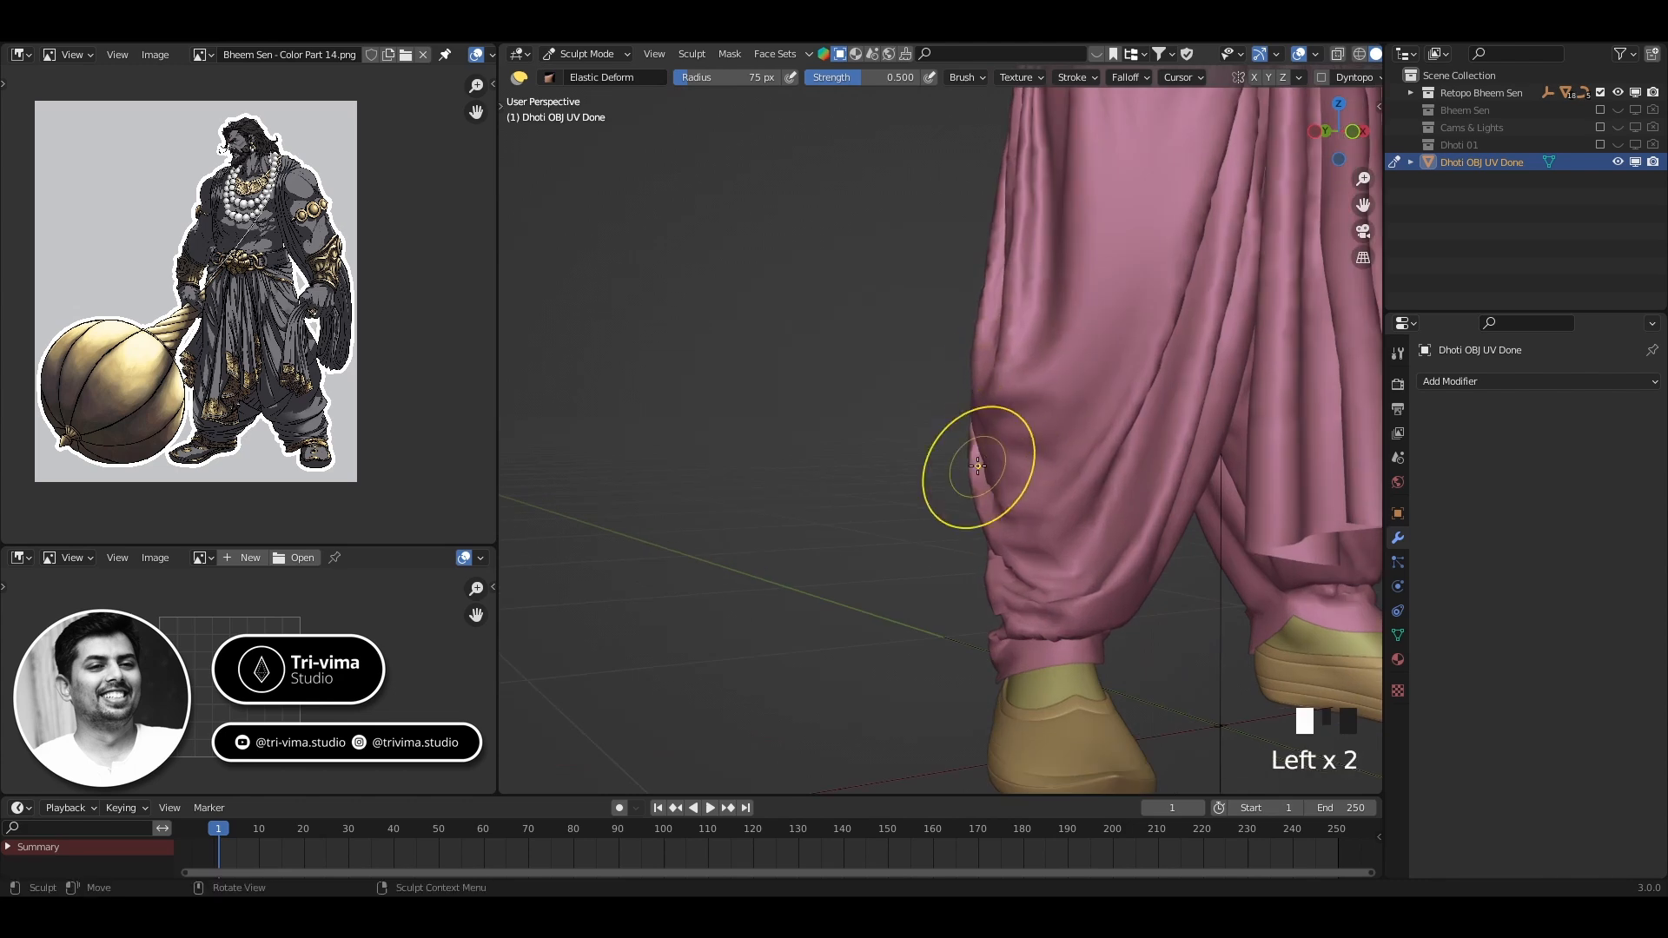
pyautogui.scroll(-5, 955, 473)
pyautogui.moveTo(955, 473); pyautogui.dragTo(856, 487, button='middle')
pyautogui.hotkey('ctrl', 'Tab')
pyautogui.click(745, 487)
pyautogui.moveTo(745, 488); pyautogui.dragTo(1095, 569, button='middle')
# Select the dhoti's entire mesh in Edit Mode and display its UVs by changing the secondary image editor to the UV Editor
pyautogui.click(17, 54)
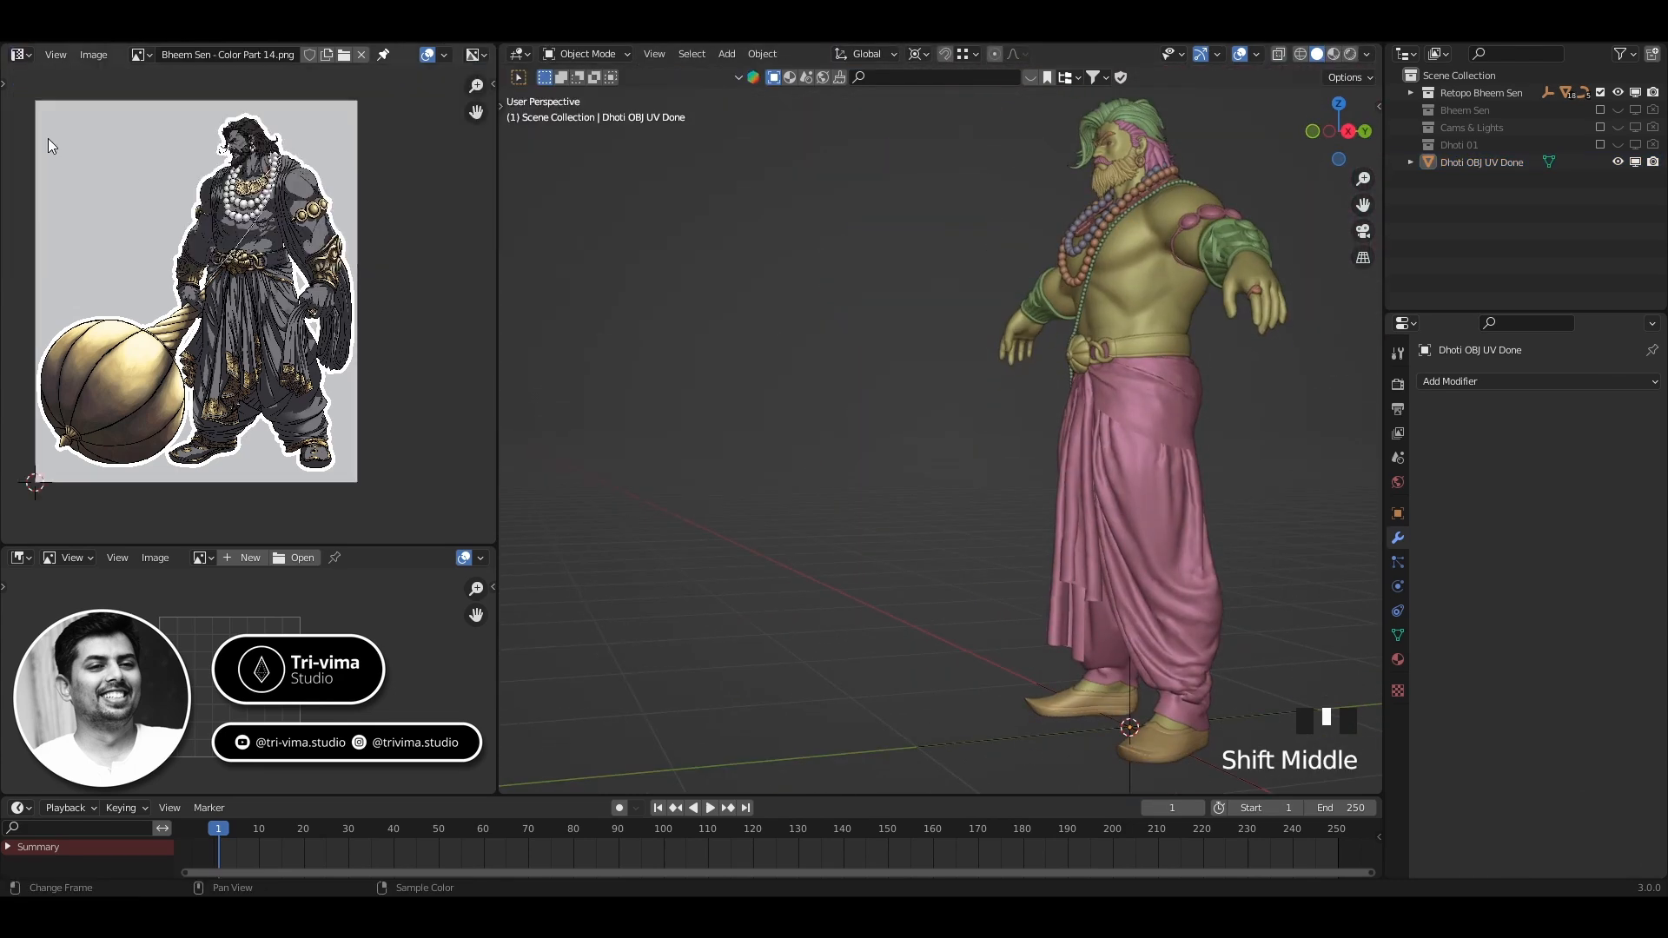
pyautogui.click(1086, 484)
pyautogui.press('Tab')
pyautogui.press('a')
pyautogui.click(21, 558)
pyautogui.click(52, 640)
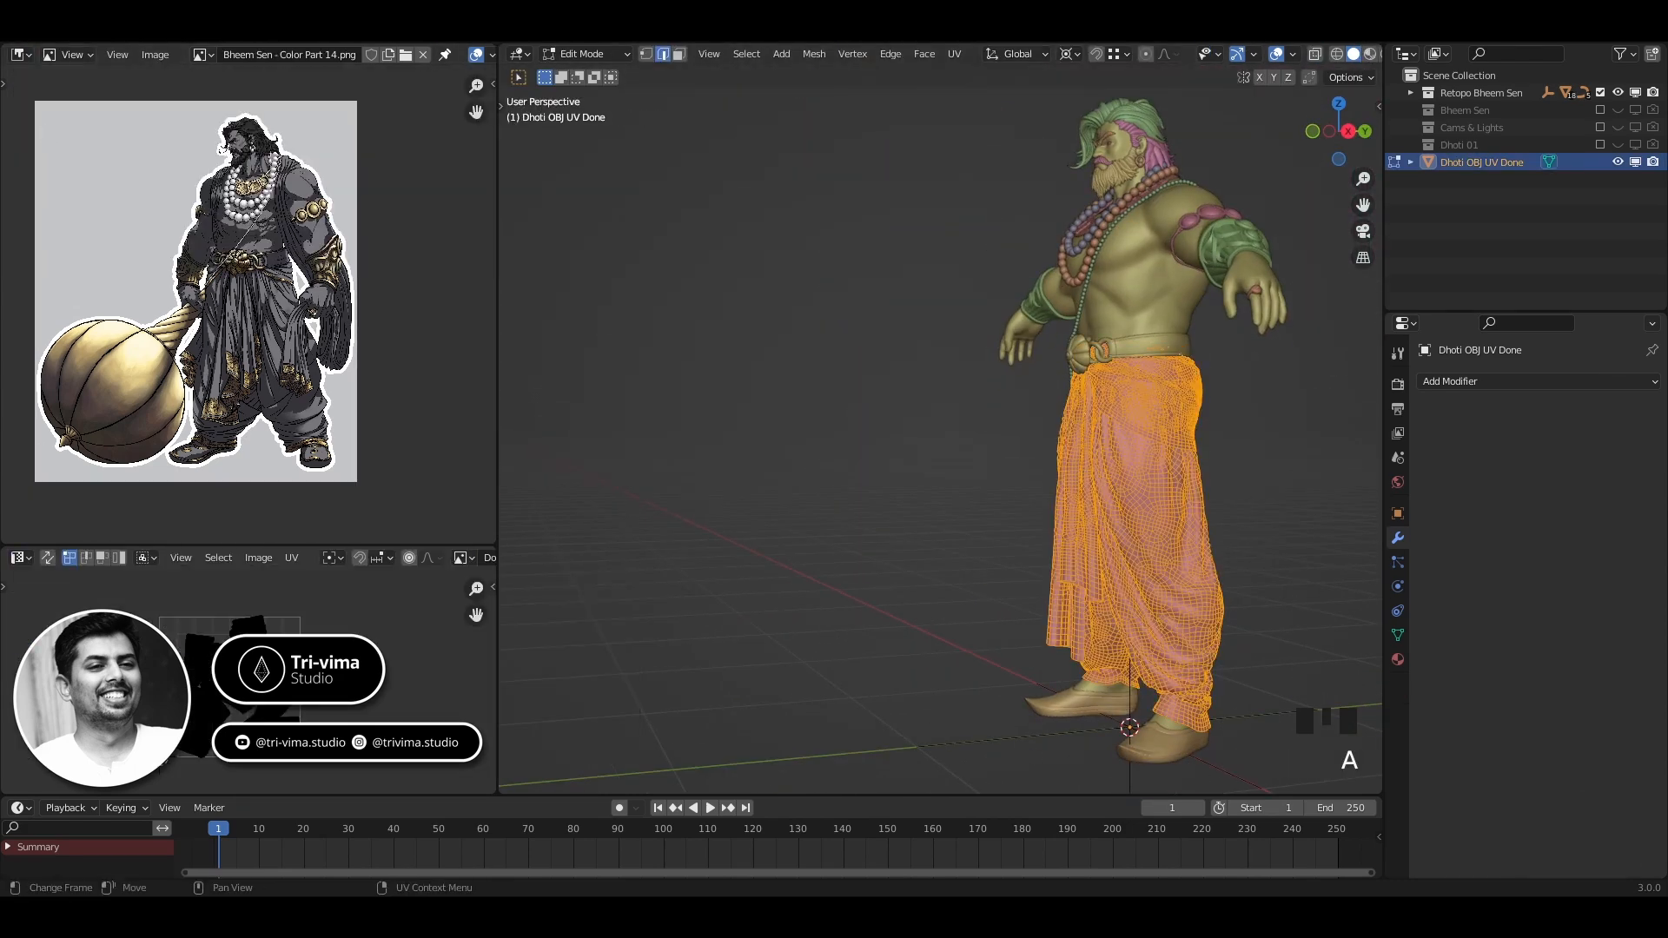
# Maximize the UV Editor and examine the dhoti's UV islands up close, then restore the layout and Object Mode
pyautogui.keyDown('shift'); pyautogui.moveTo(96, 647); pyautogui.dragTo(242, 713, button='middle'); pyautogui.keyUp('shift')
pyautogui.click(130, 687)
pyautogui.hotkey('ctrl', 'space')
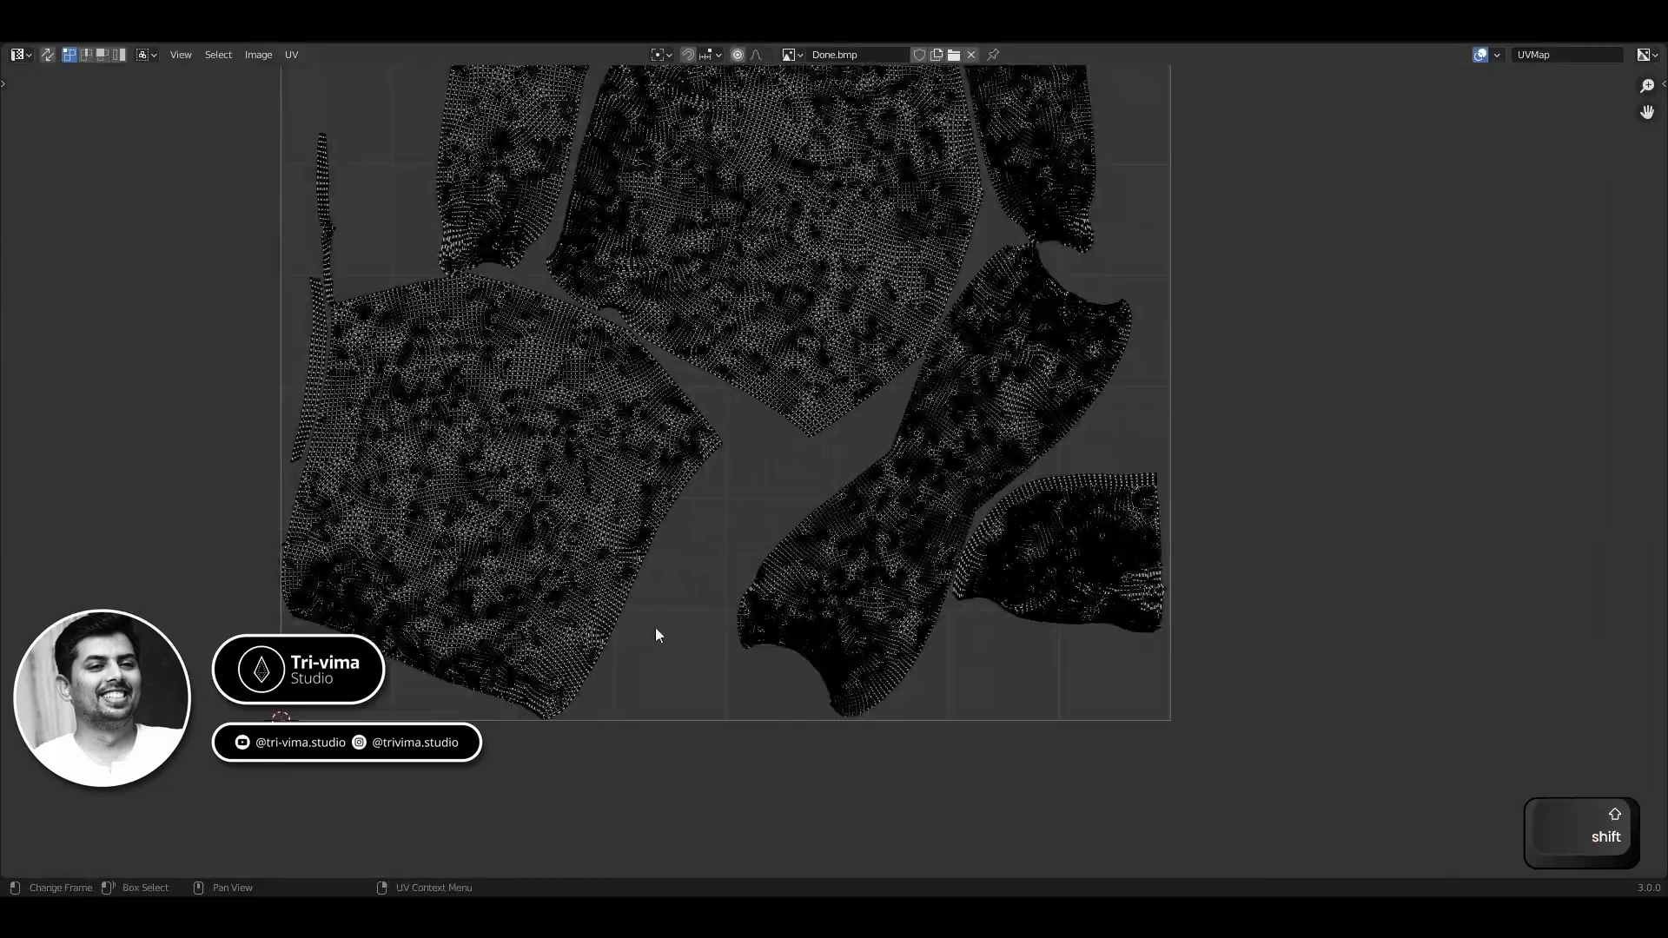
pyautogui.scroll(3, 655, 627)
pyautogui.keyDown('shift'); pyautogui.moveTo(654, 627); pyautogui.dragTo(697, 730, button='middle'); pyautogui.keyUp('shift')
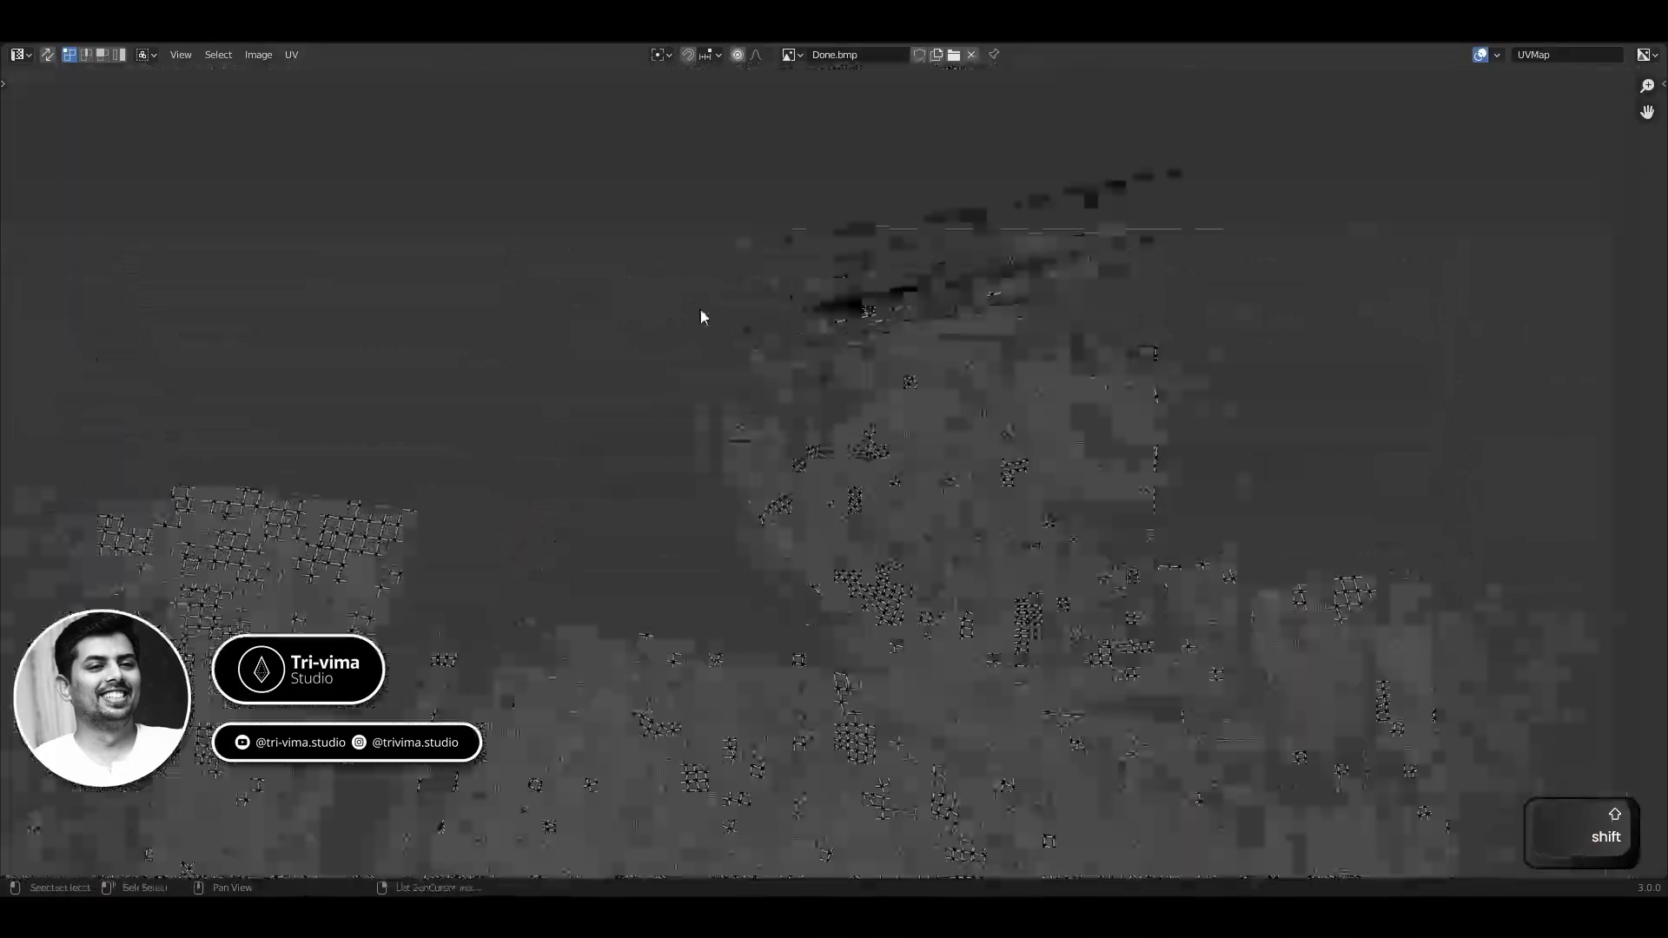
pyautogui.scroll(-2, 634, 258)
pyautogui.keyDown('shift'); pyautogui.moveTo(634, 259); pyautogui.dragTo(745, 687, button='middle'); pyautogui.keyUp('shift')
pyautogui.scroll(4, 627, 449)
pyautogui.keyDown('shift'); pyautogui.moveTo(627, 449); pyautogui.dragTo(769, 758, button='middle'); pyautogui.keyUp('shift')
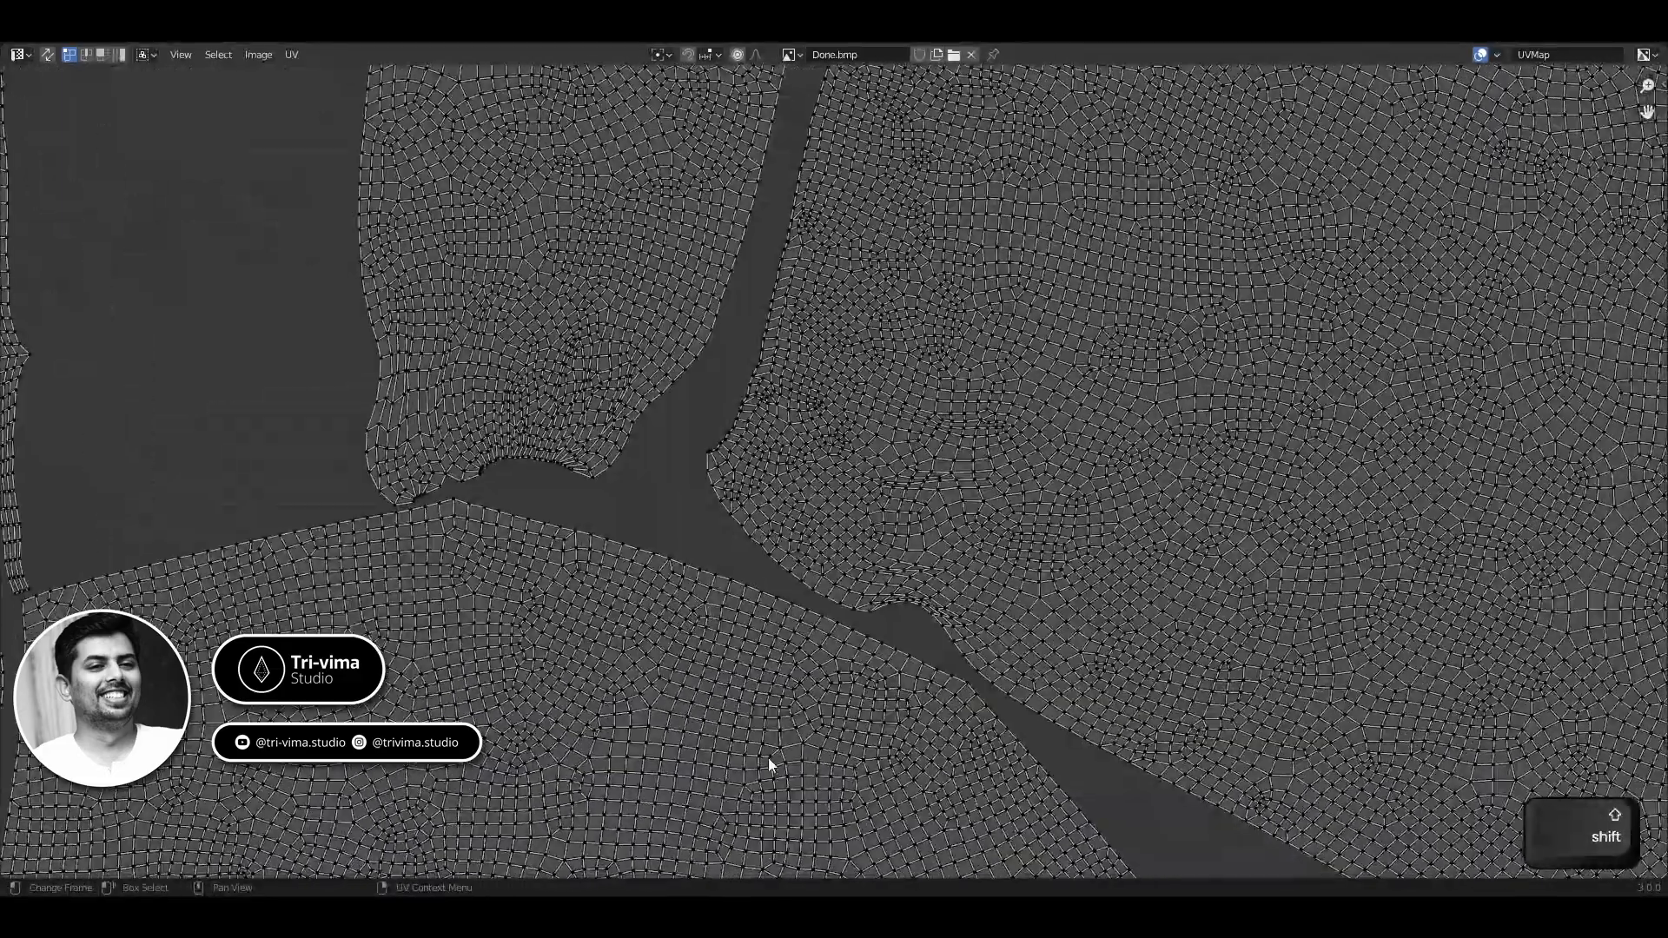
pyautogui.scroll(-2, 768, 764)
pyautogui.keyDown('shift'); pyautogui.moveTo(619, 514); pyautogui.dragTo(756, 577, button='middle'); pyautogui.keyUp('shift')
pyautogui.hotkey('ctrl', 'Tab')
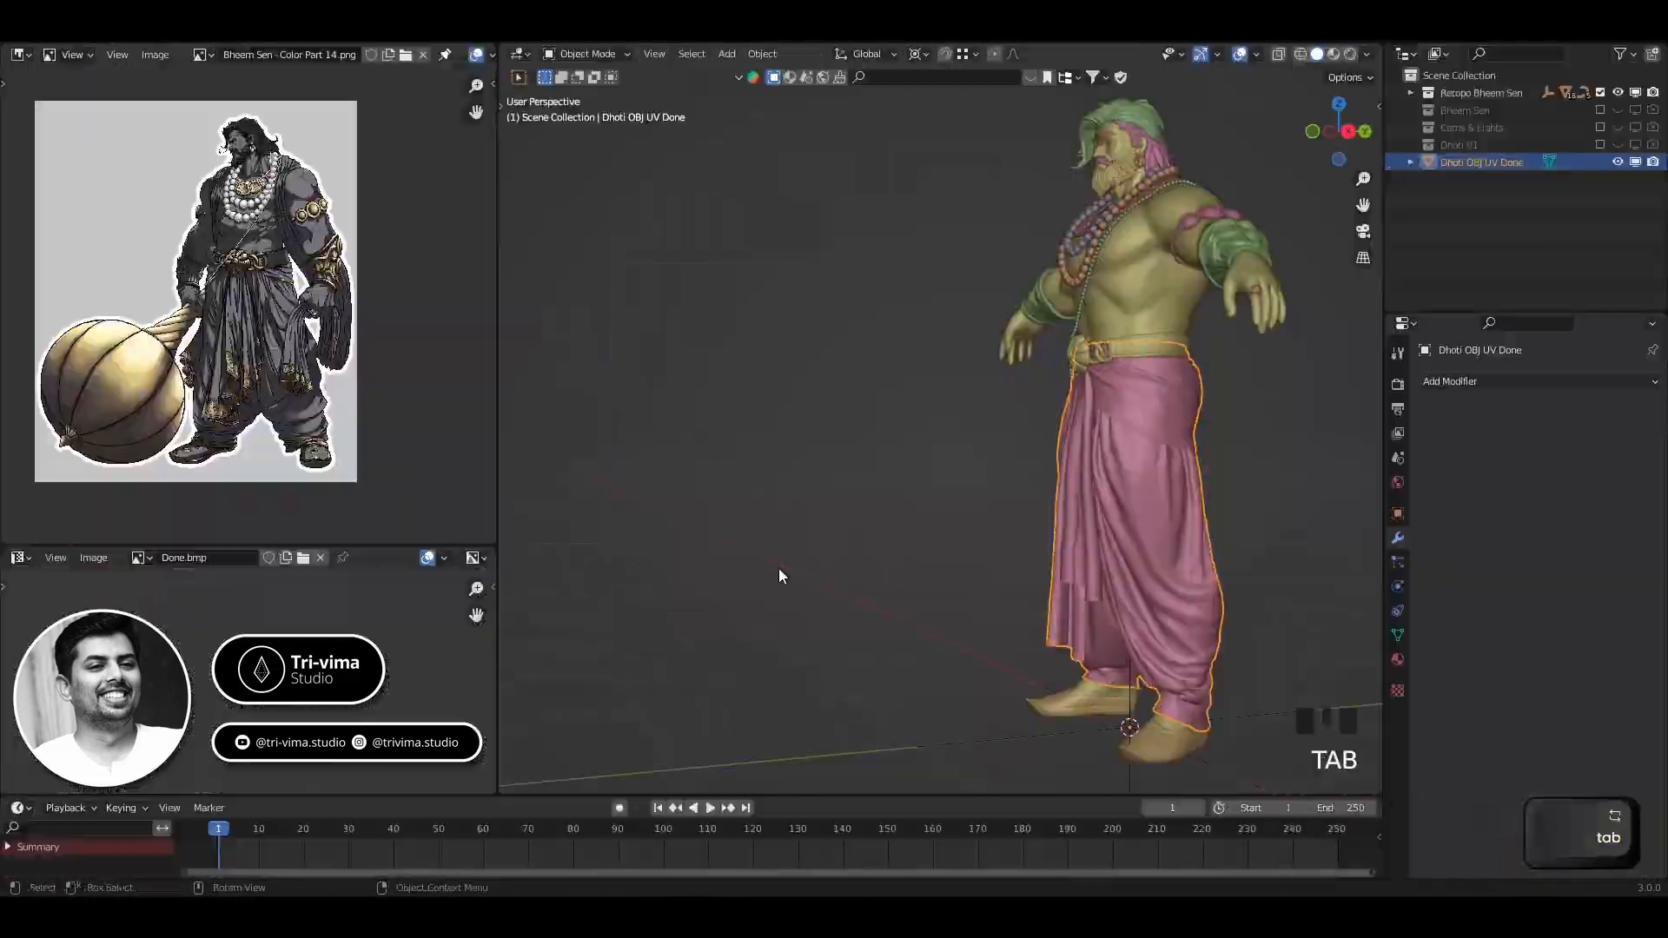
# Unlink the Done.bmp image from the secondary image editor and keep the dhoti selected
pyautogui.scroll(-2, 301, 715)
pyautogui.moveTo(869, 487); pyautogui.dragTo(1055, 489, button='middle')
pyautogui.keyDown('shift'); pyautogui.moveTo(1056, 489); pyautogui.dragTo(785, 384, button='middle'); pyautogui.keyUp('shift')
pyautogui.click(989, 422)
pyautogui.scroll(3, 990, 422)
pyautogui.click(320, 558)
pyautogui.click(1012, 482)
pyautogui.press('Tab')
pyautogui.press('Tab')
pyautogui.moveTo(1216, 465); pyautogui.dragTo(1147, 471, button='middle')
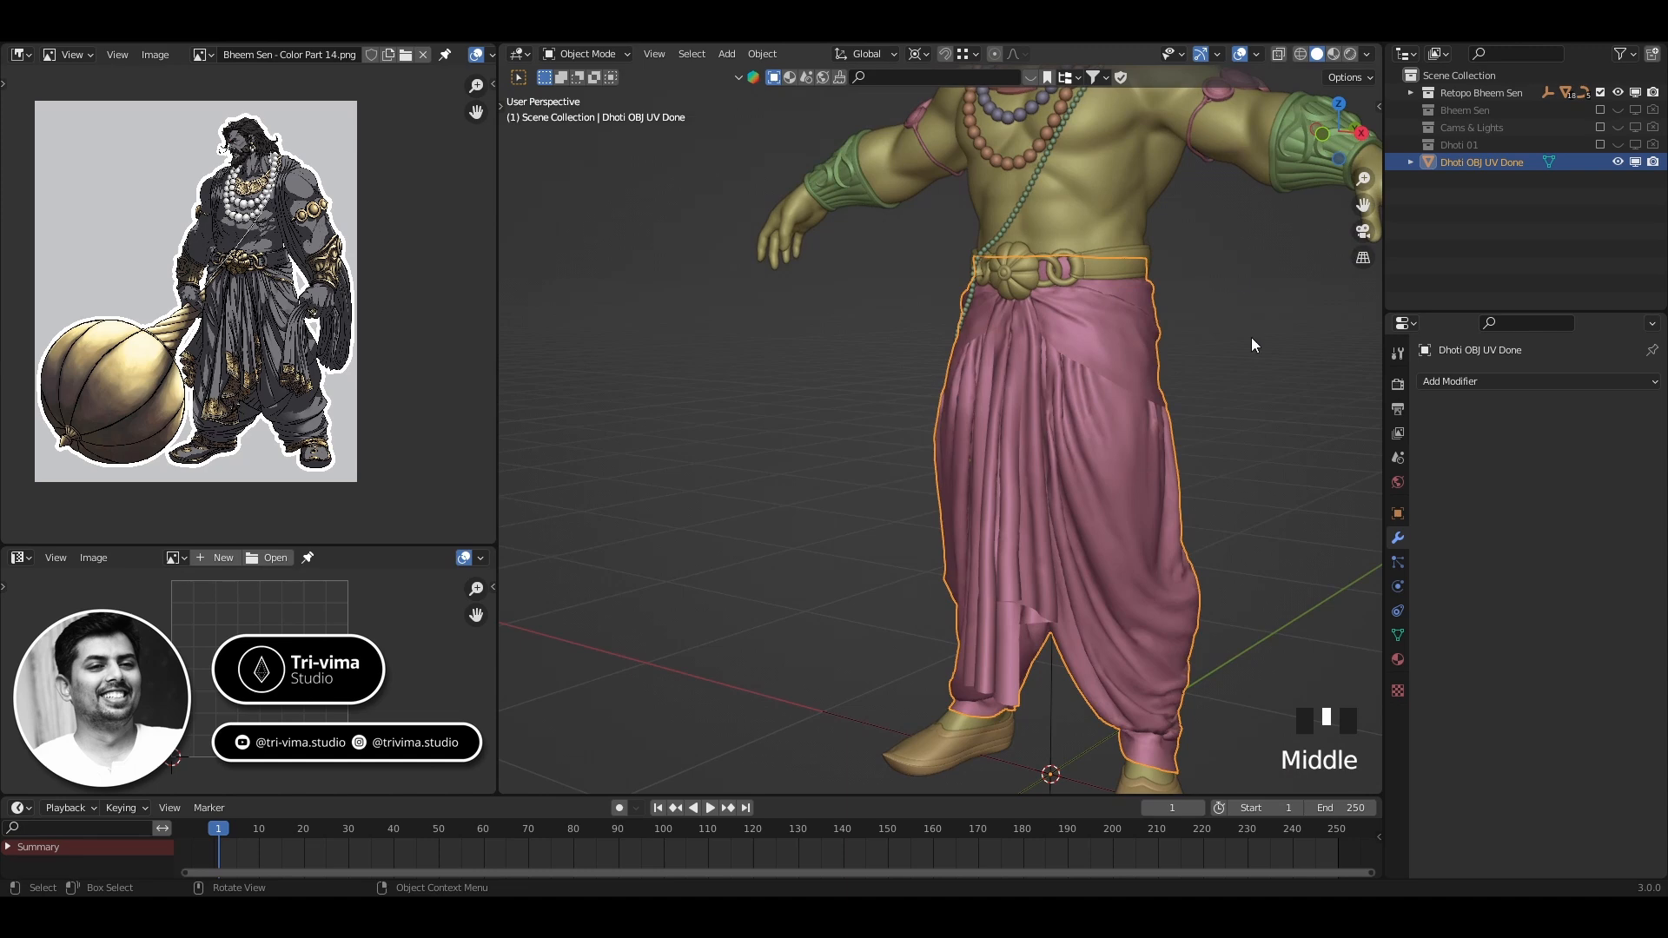
# Annotate beside the character: "So here today we did dhoti refining luckily we also got unwrapped little and some"
pyautogui.moveTo(1251, 337); pyautogui.dragTo(1229, 339, button='middle')
pyautogui.scroll(-1, 1229, 338)
pyautogui.keyDown('shift'); pyautogui.moveTo(834, 427); pyautogui.dragTo(973, 418, button='middle'); pyautogui.keyUp('shift')
pyautogui.press('t')
pyautogui.click(556, 300)
pyautogui.press('t')
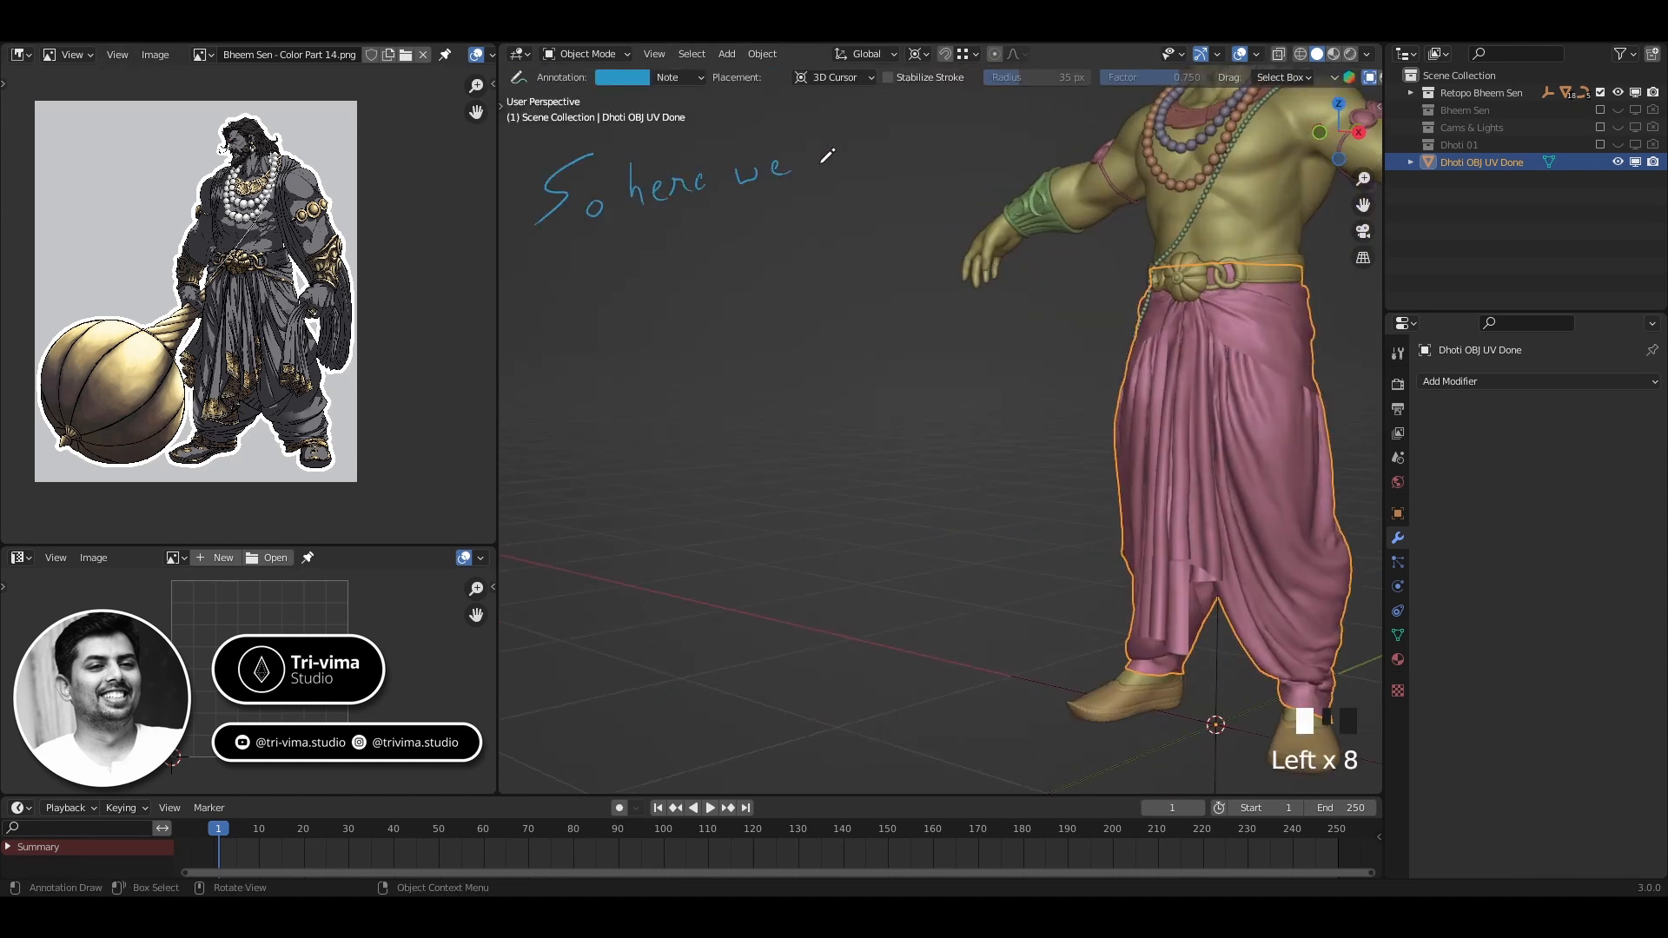
pyautogui.moveTo(988, 131); pyautogui.dragTo(983, 87)
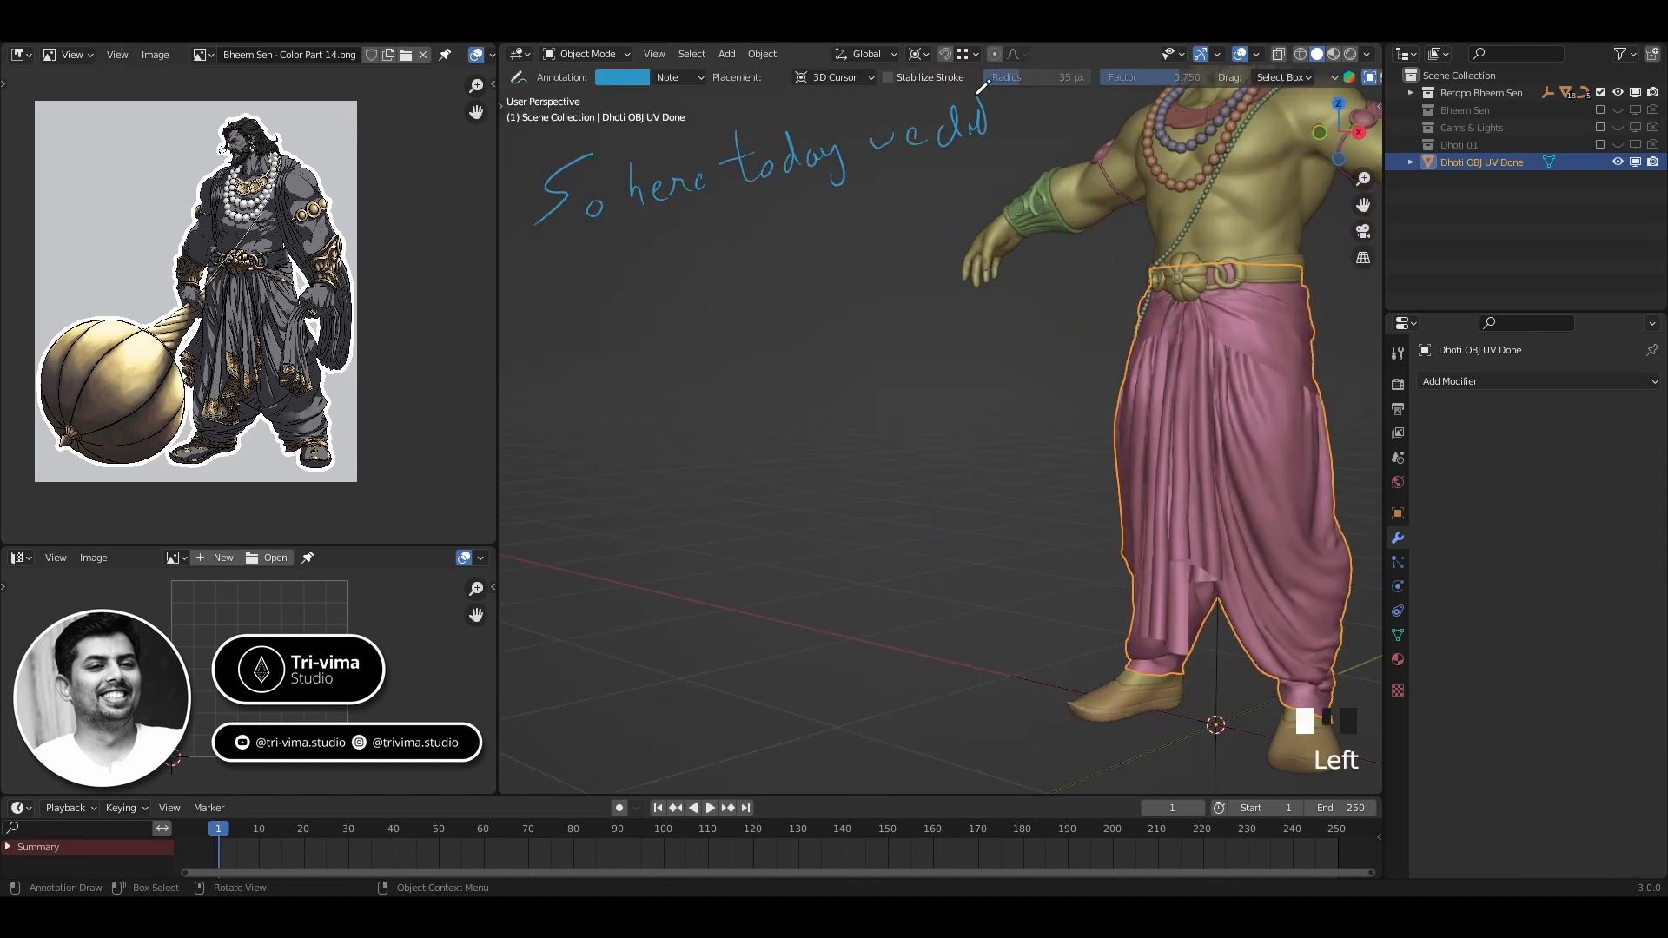
pyautogui.hotkey('ctrl', 'z')
pyautogui.hotkey('ctrl', 'z')
pyautogui.hotkey('ctrl', 'z')
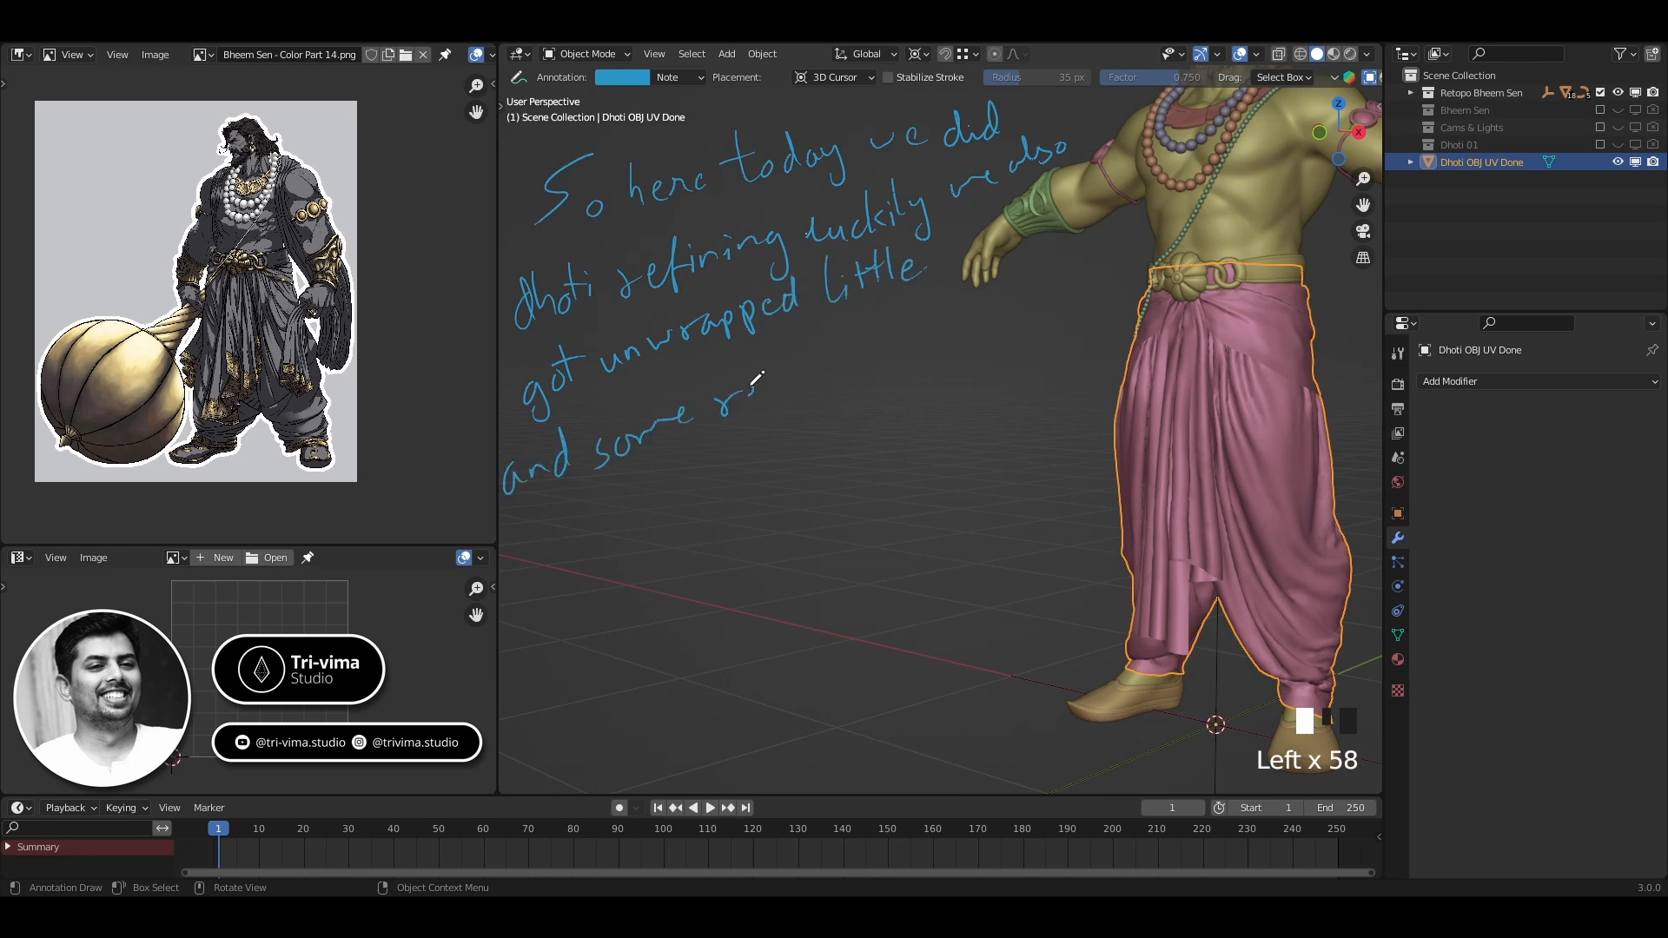
# Continue the handwritten annotation with "polygons/faces added in it for golden borders. Hoping this was helpful"
pyautogui.hotkey('ctrl', 'z')
pyautogui.hotkey('ctrl', 'z')
pyautogui.moveTo(735, 398)
pyautogui.mouseDown()
pyautogui.moveTo(741, 411)
pyautogui.moveTo(866, 351)
pyautogui.mouseUp()
pyautogui.hotkey('ctrl', 'z')
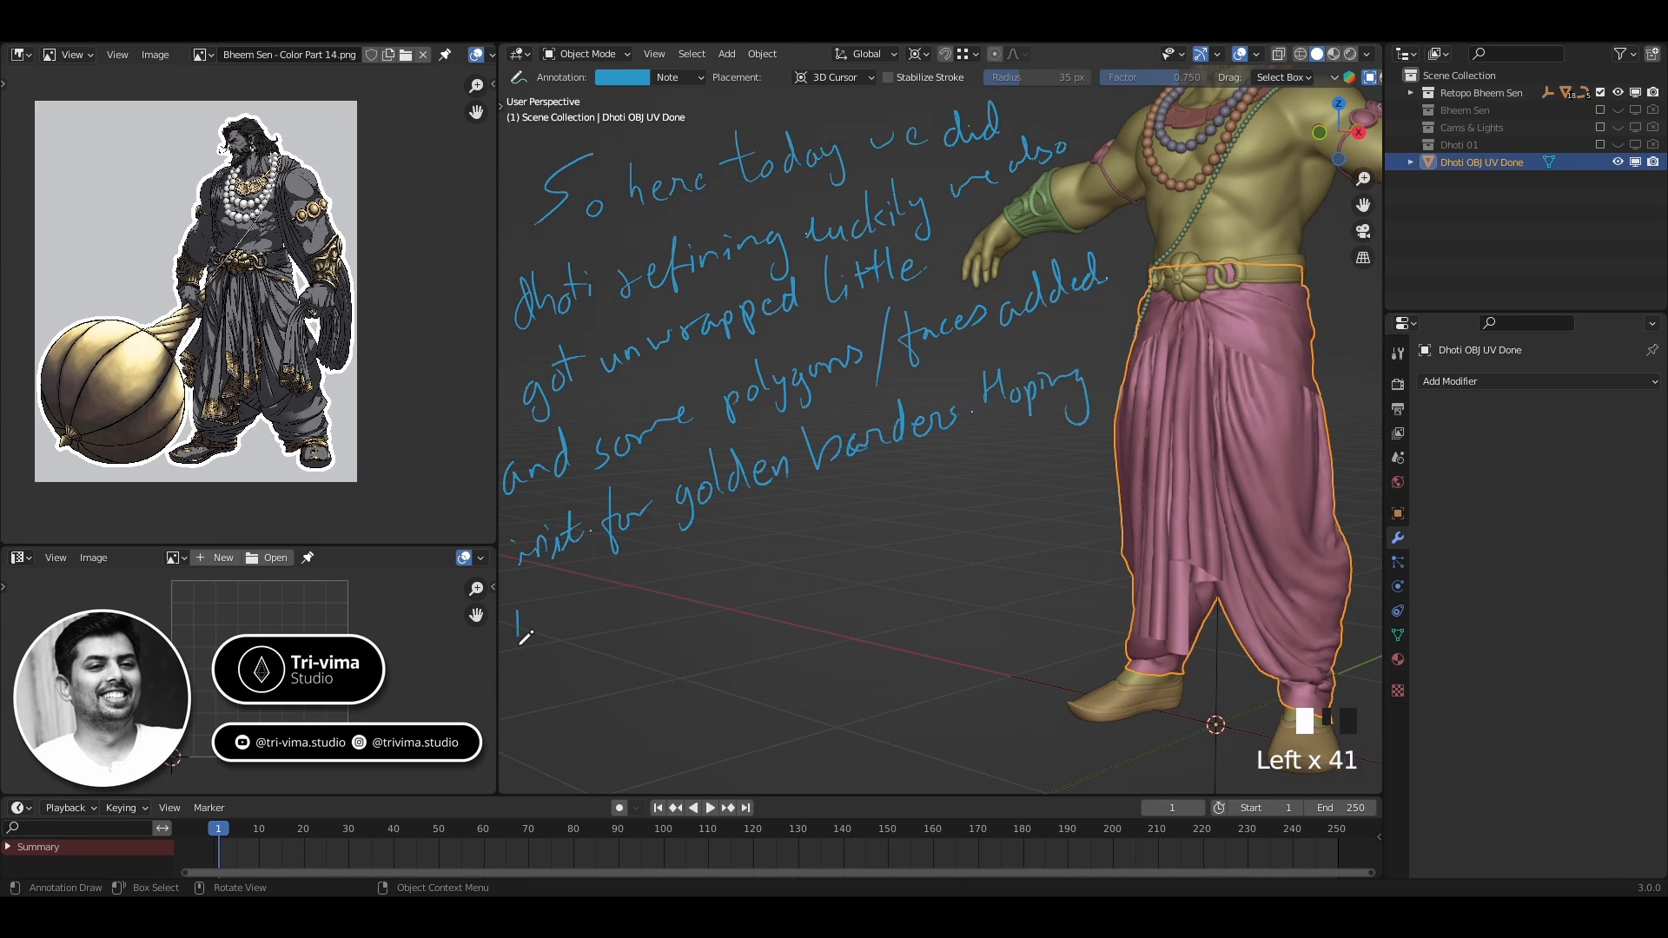
pyautogui.hotkey('ctrl', 'z')
pyautogui.moveTo(776, 561); pyautogui.dragTo(782, 549)
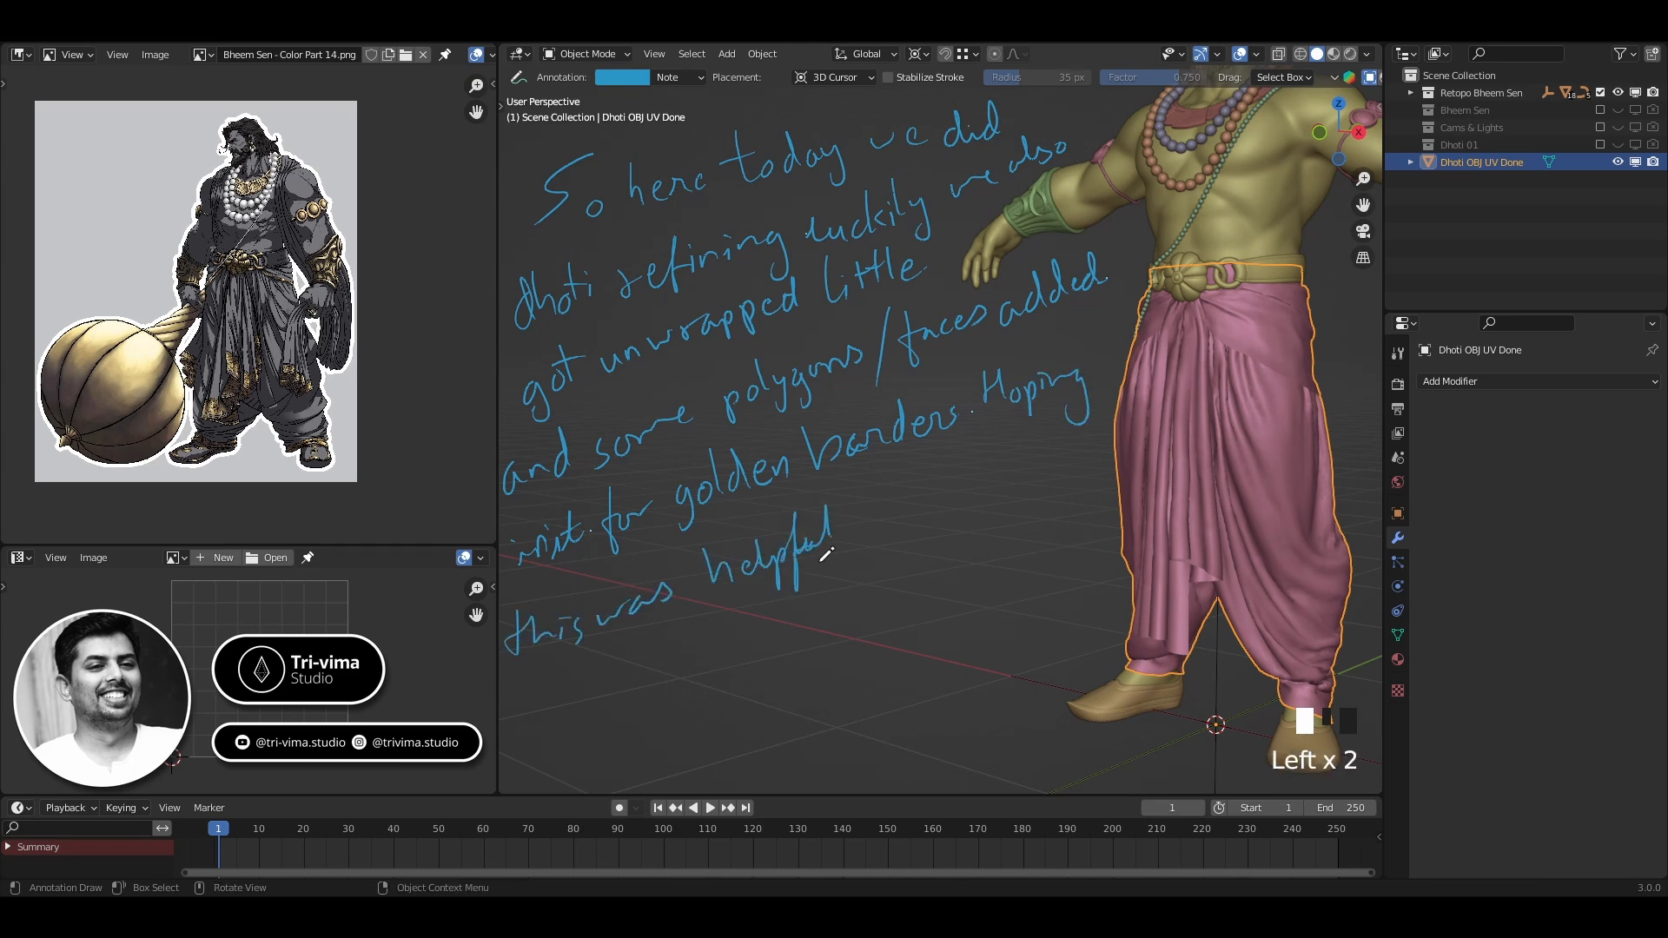